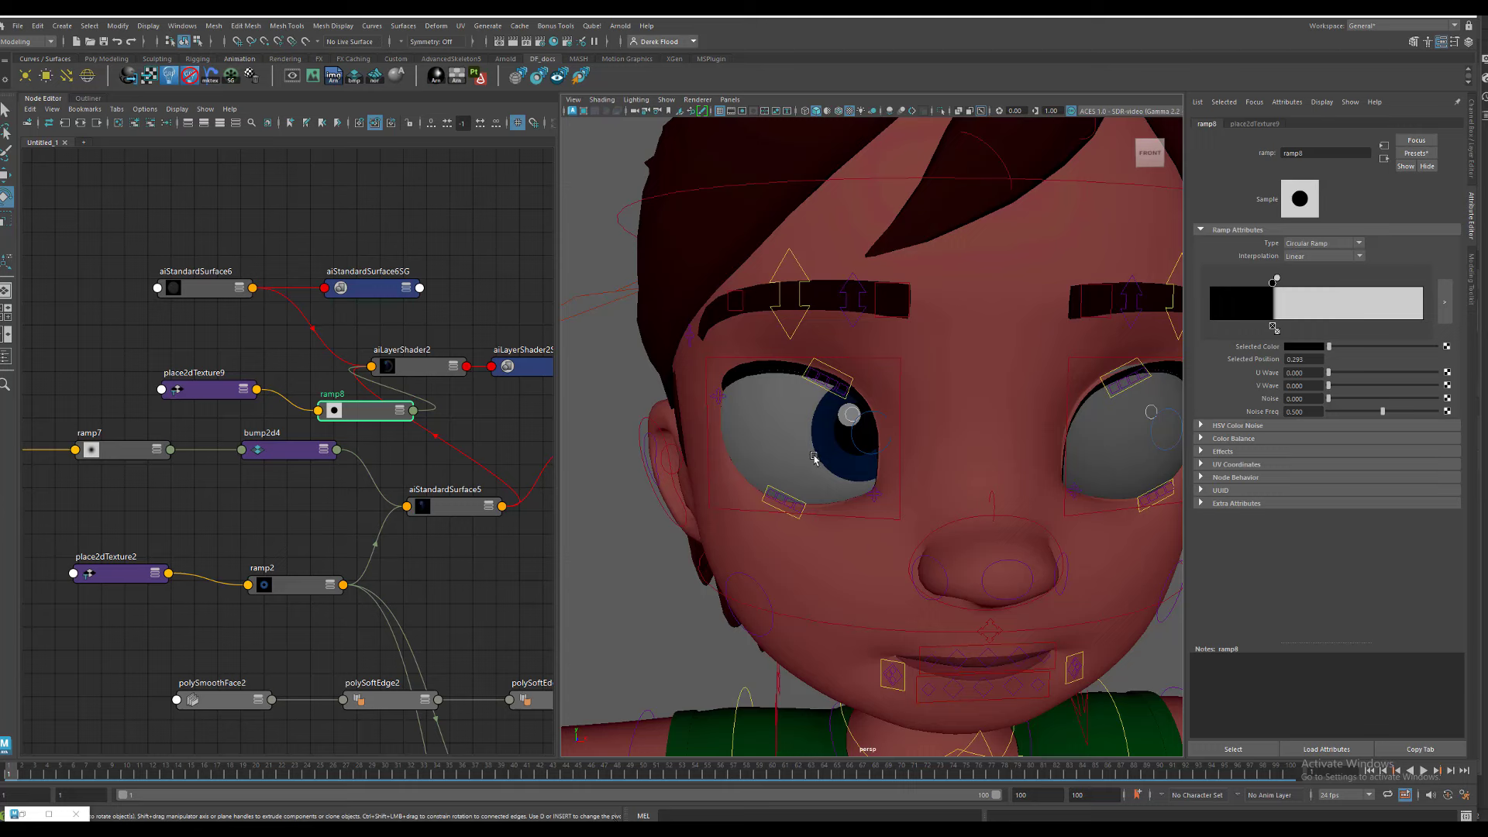
- Frame the iris close up, orbit to face the eye, and select the eyeball mesh
left_click(843, 417)
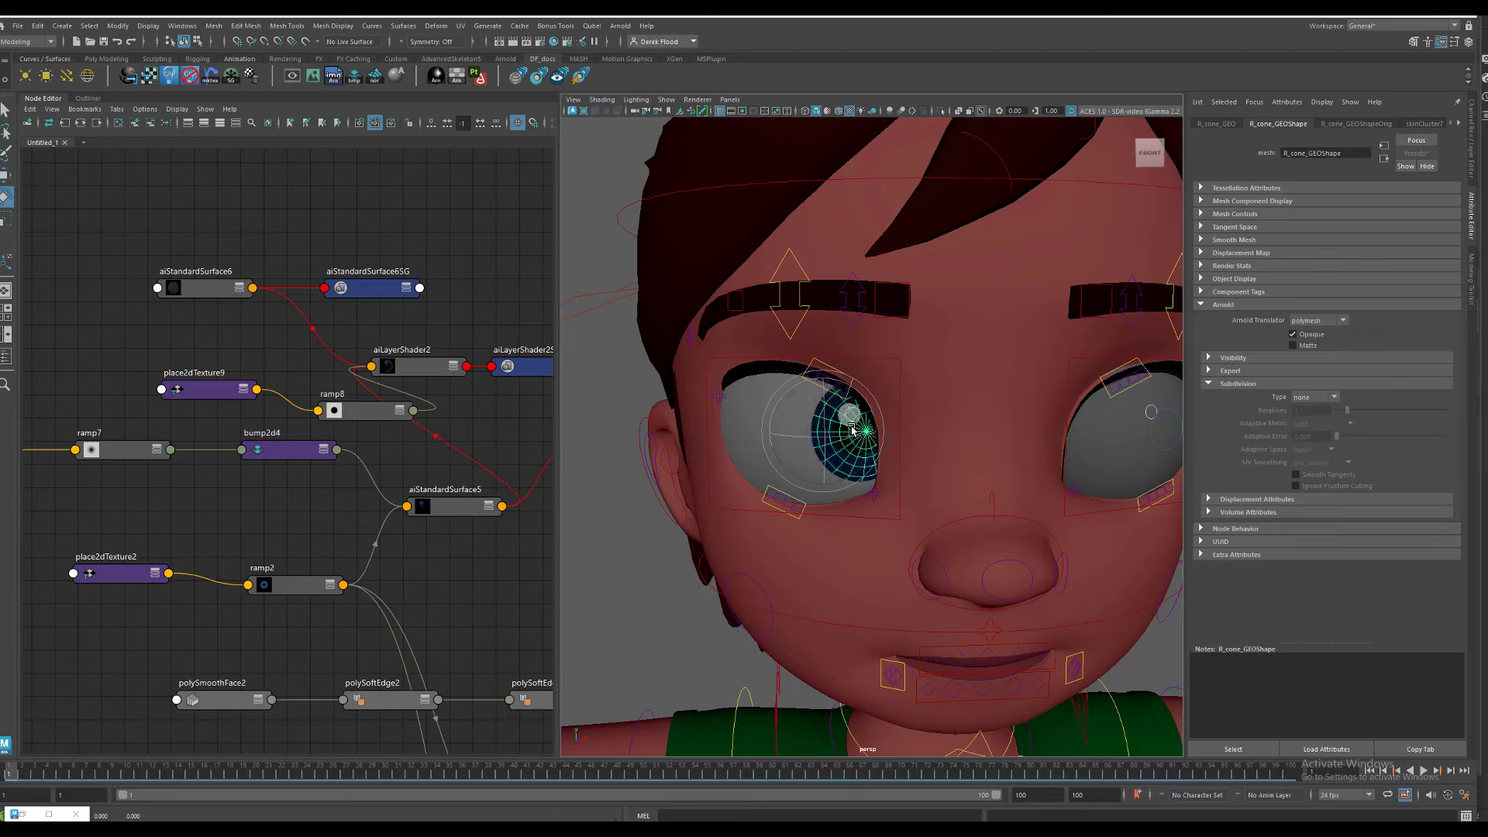
key("f")
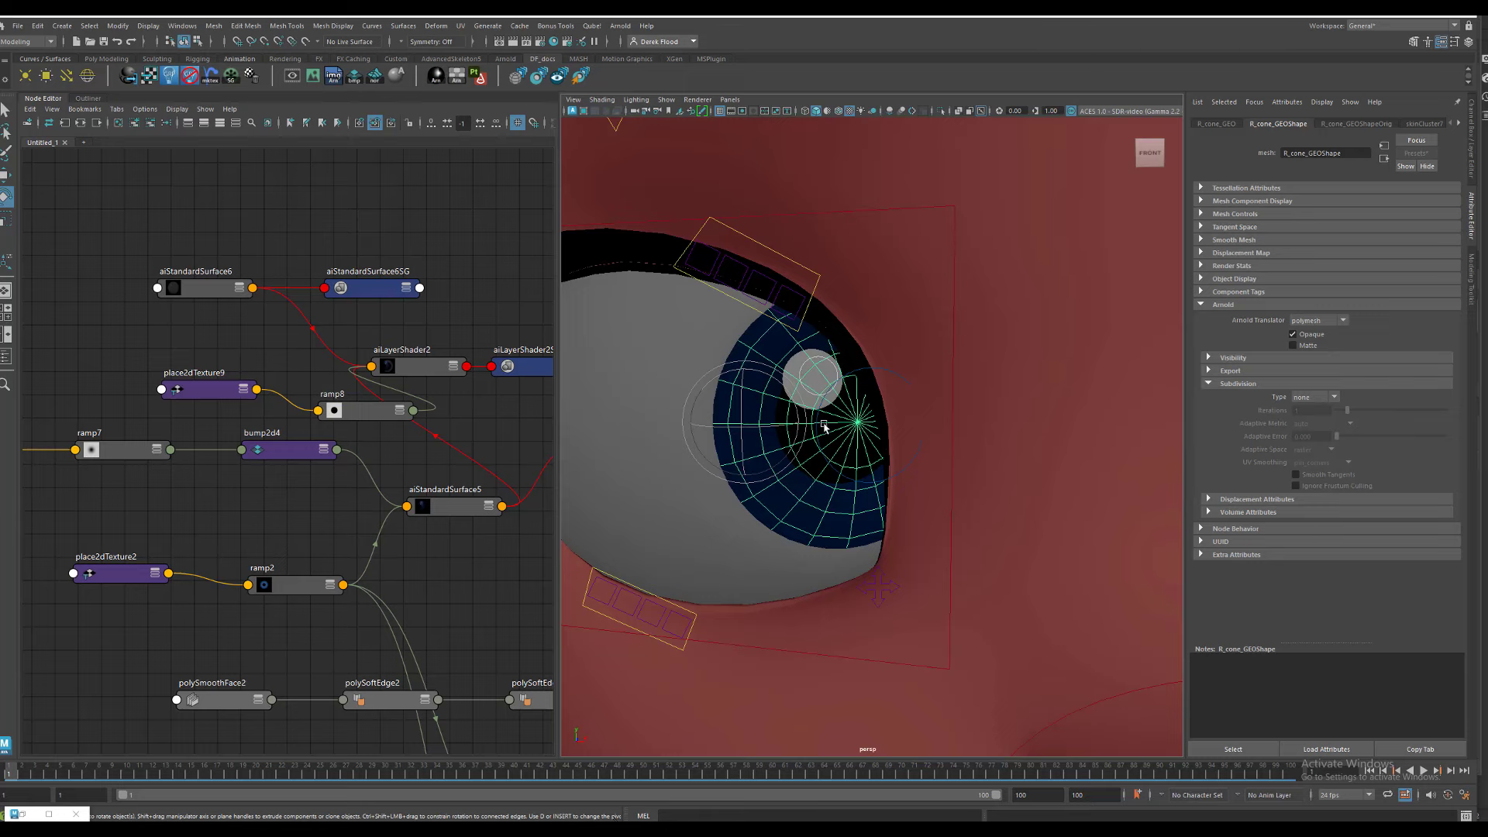
scroll(803, 473, "down", 2)
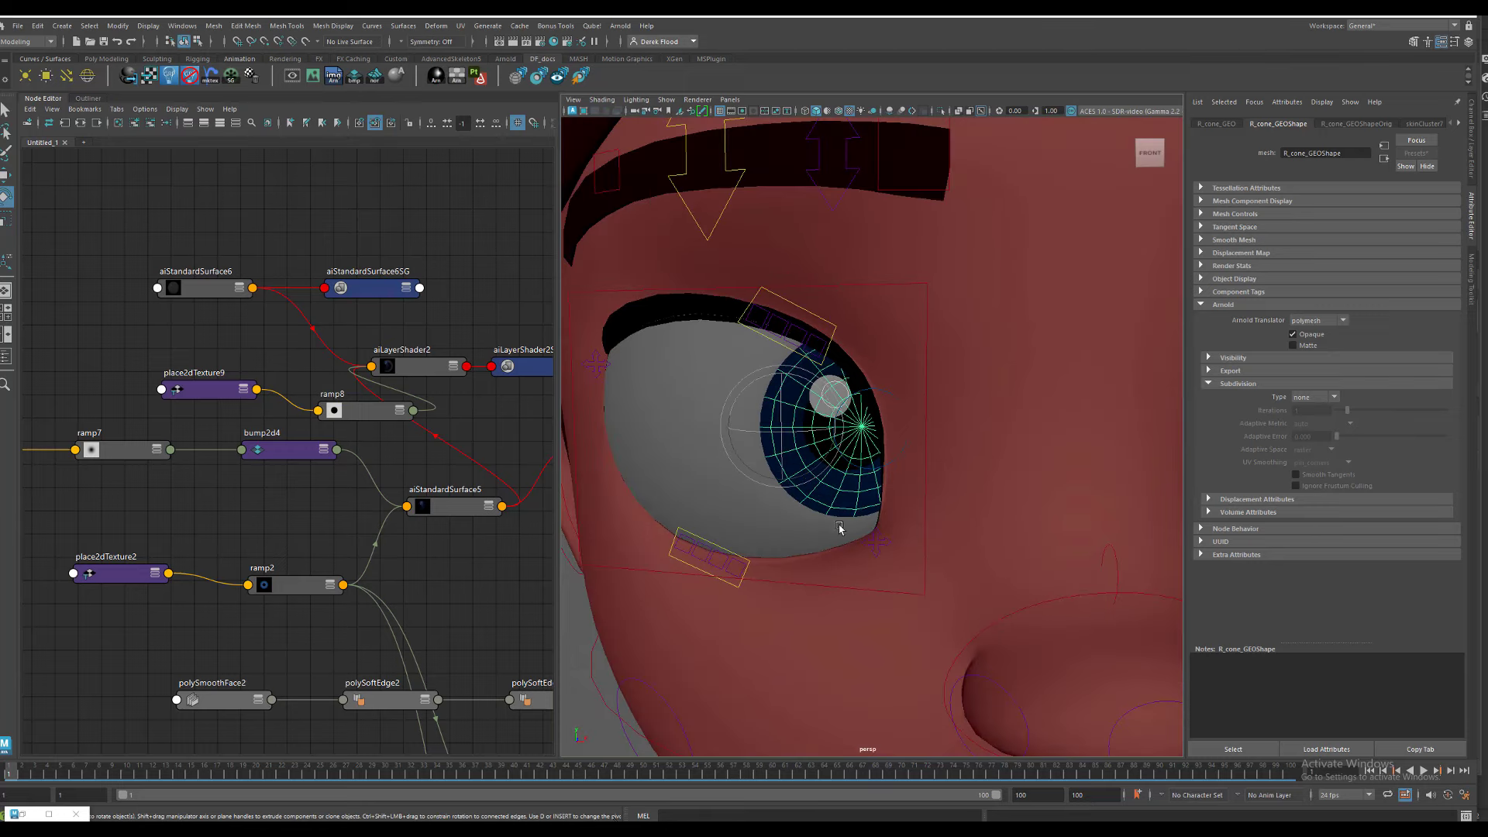
left_click_drag(839, 528, 905, 446, "alt")
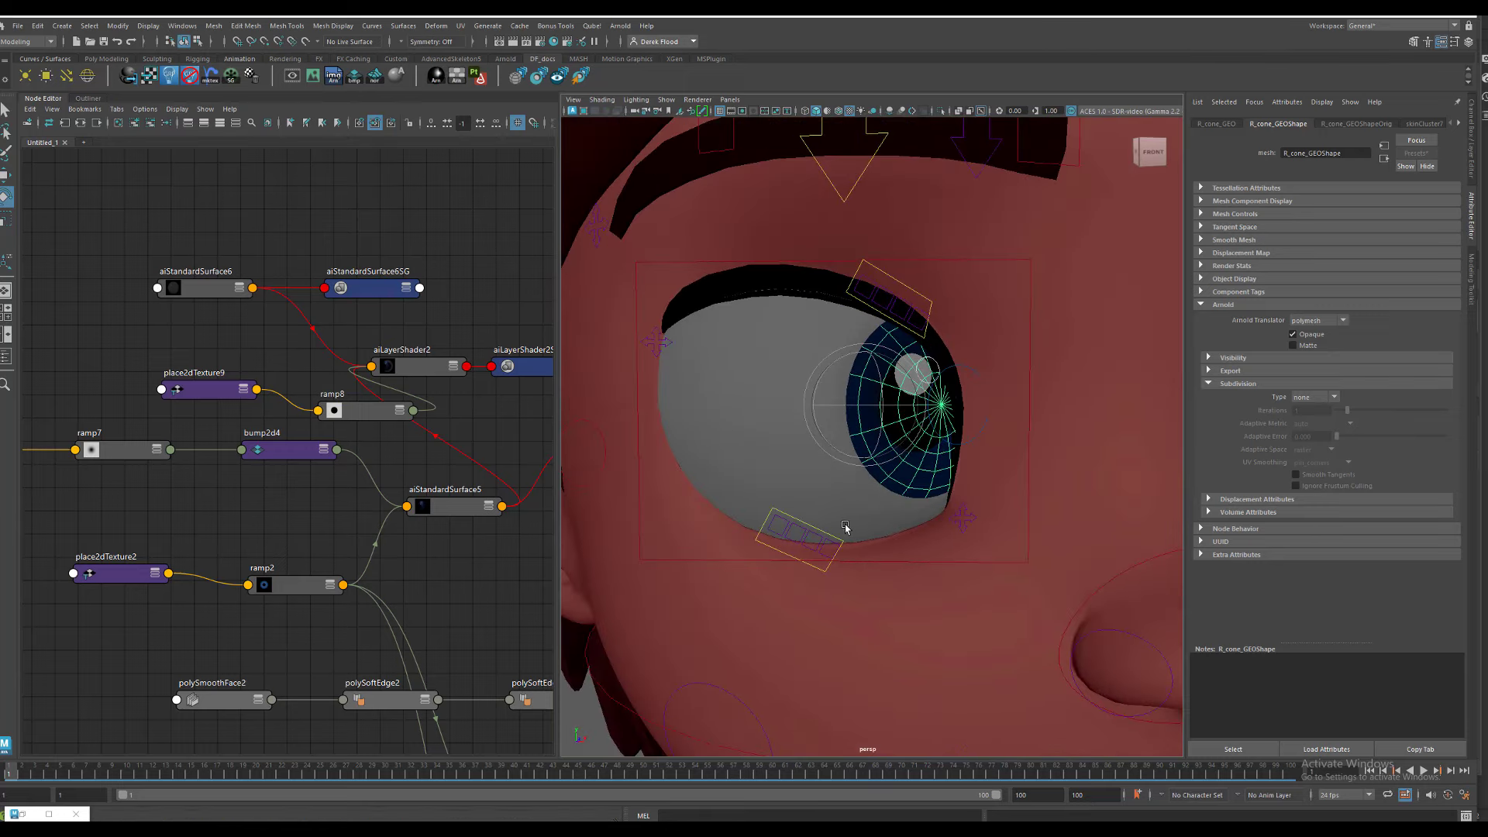
left_click(826, 335)
left_click_drag(930, 482, 911, 469, "alt")
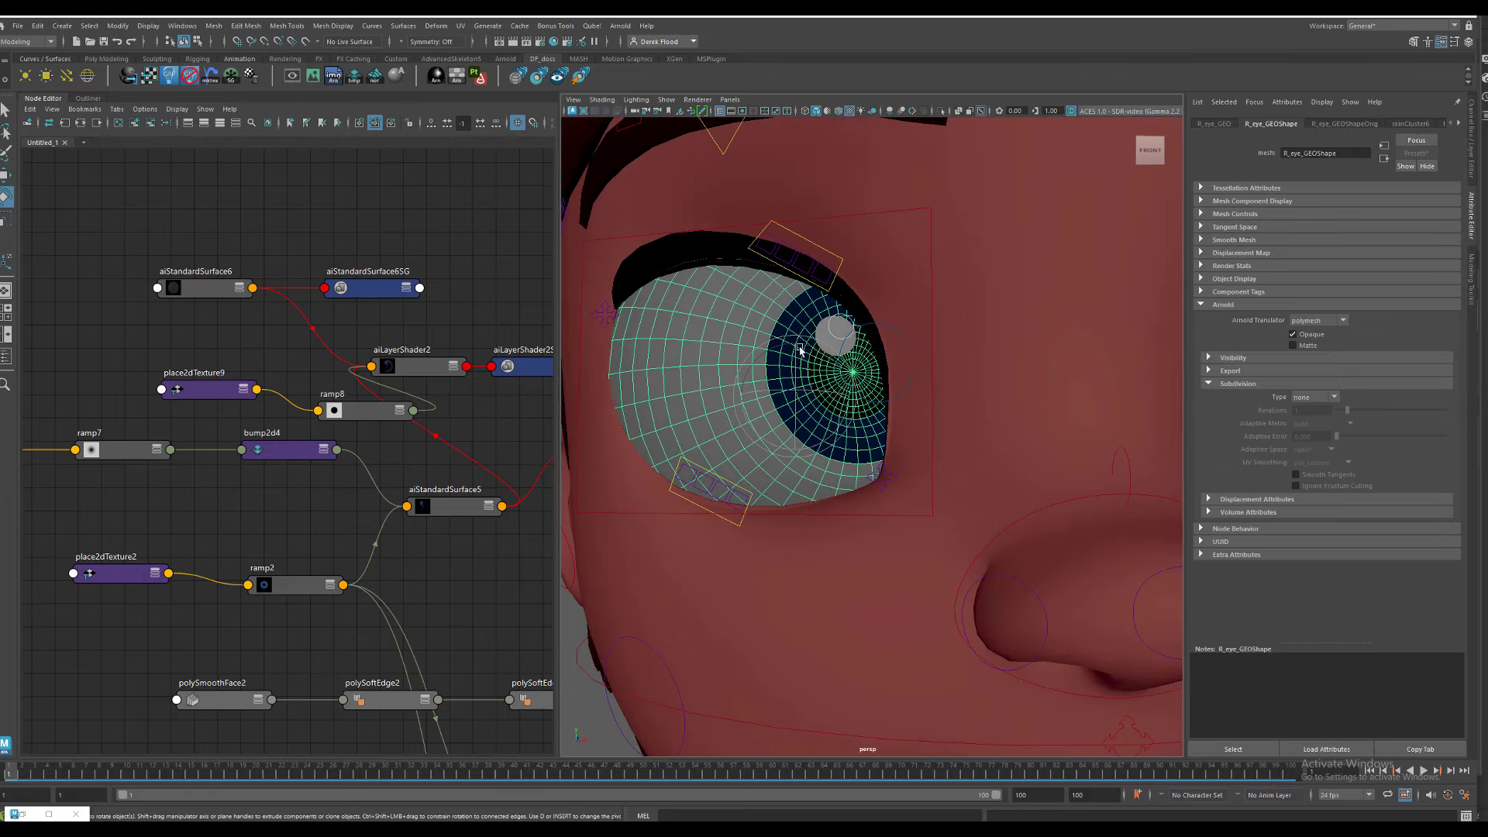
scroll(872, 433, "down", 2)
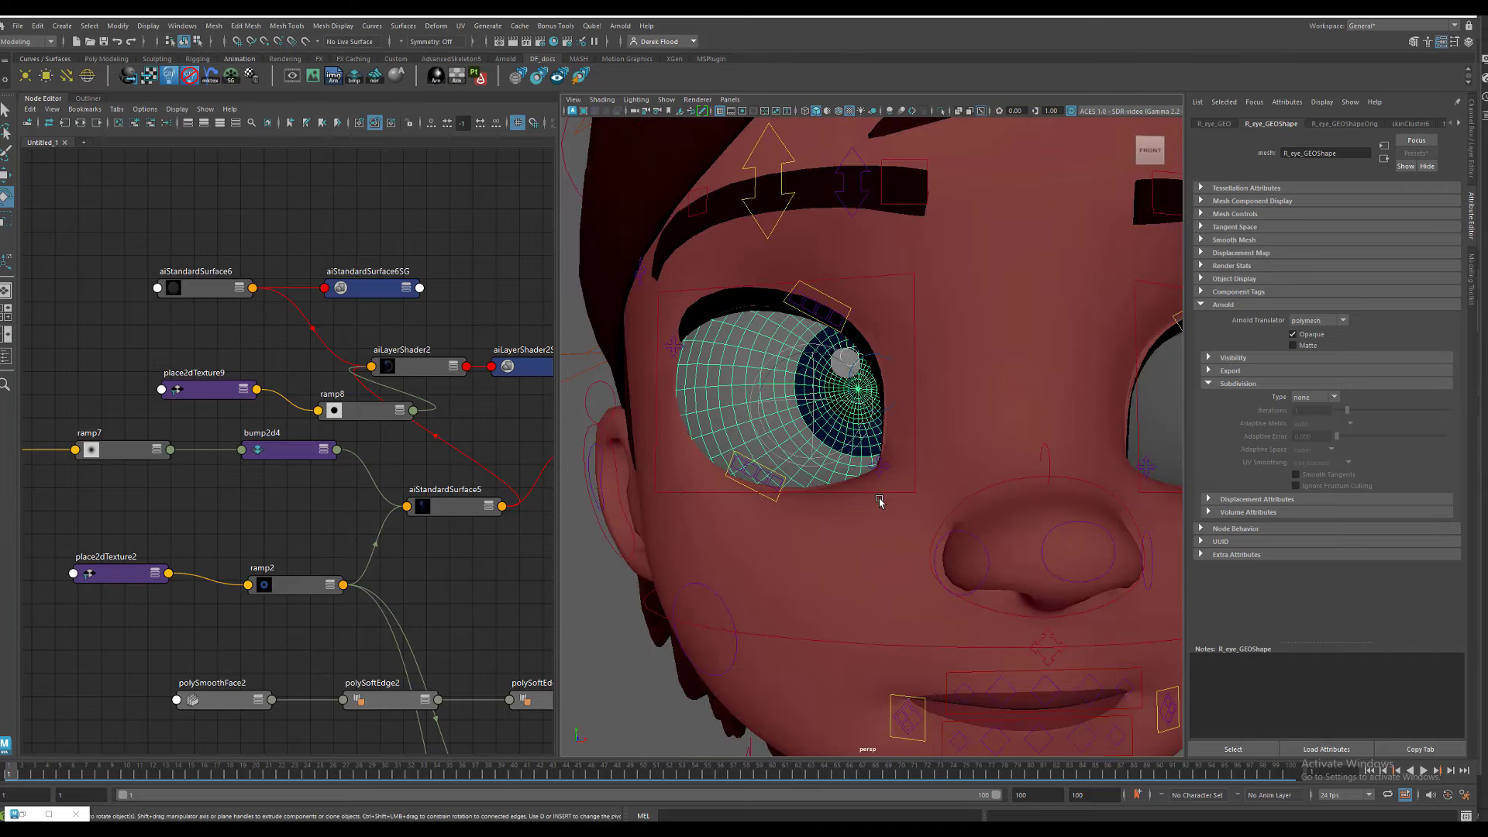
mouse_move(880, 501)
left_mouse_down("alt")
mouse_move(847, 505)
mouse_move(902, 506)
left_mouse_up("alt")
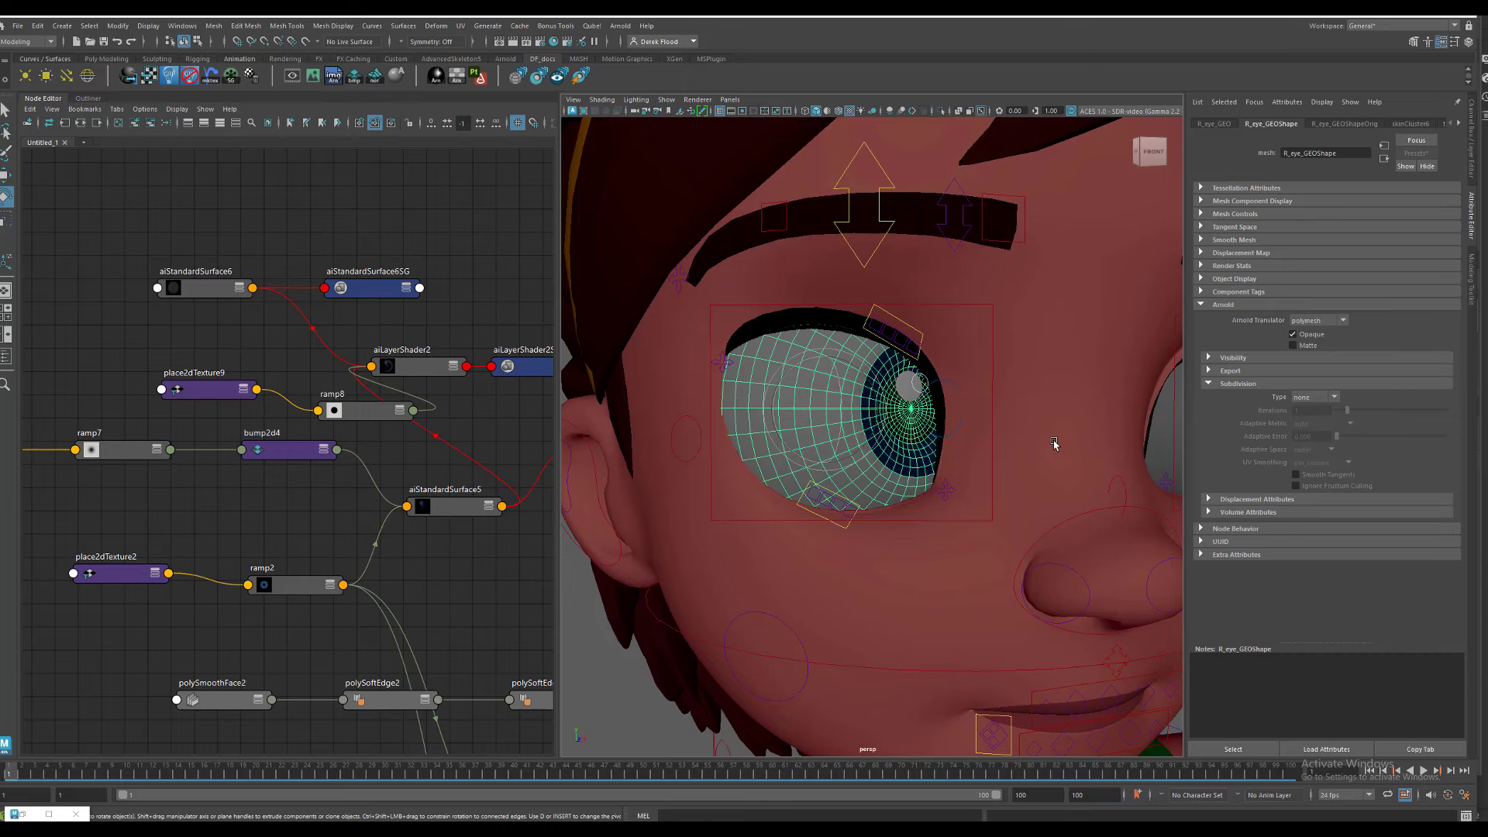
mouse_move(1054, 443)
left_mouse_down("alt")
mouse_move(940, 442)
mouse_move(1035, 421)
left_mouse_up("alt")
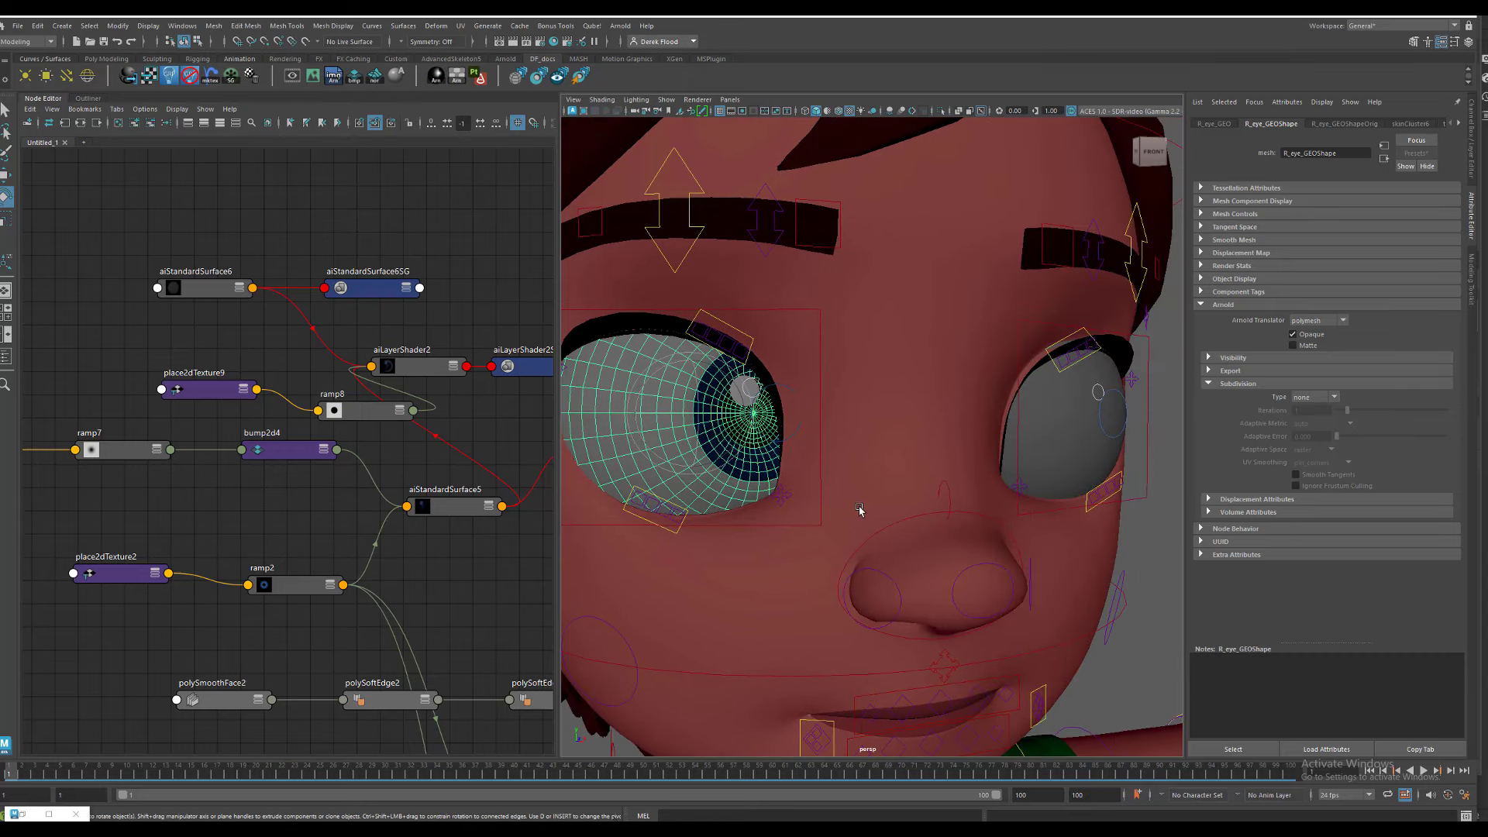
left_click_drag(840, 515, 880, 392, "alt")
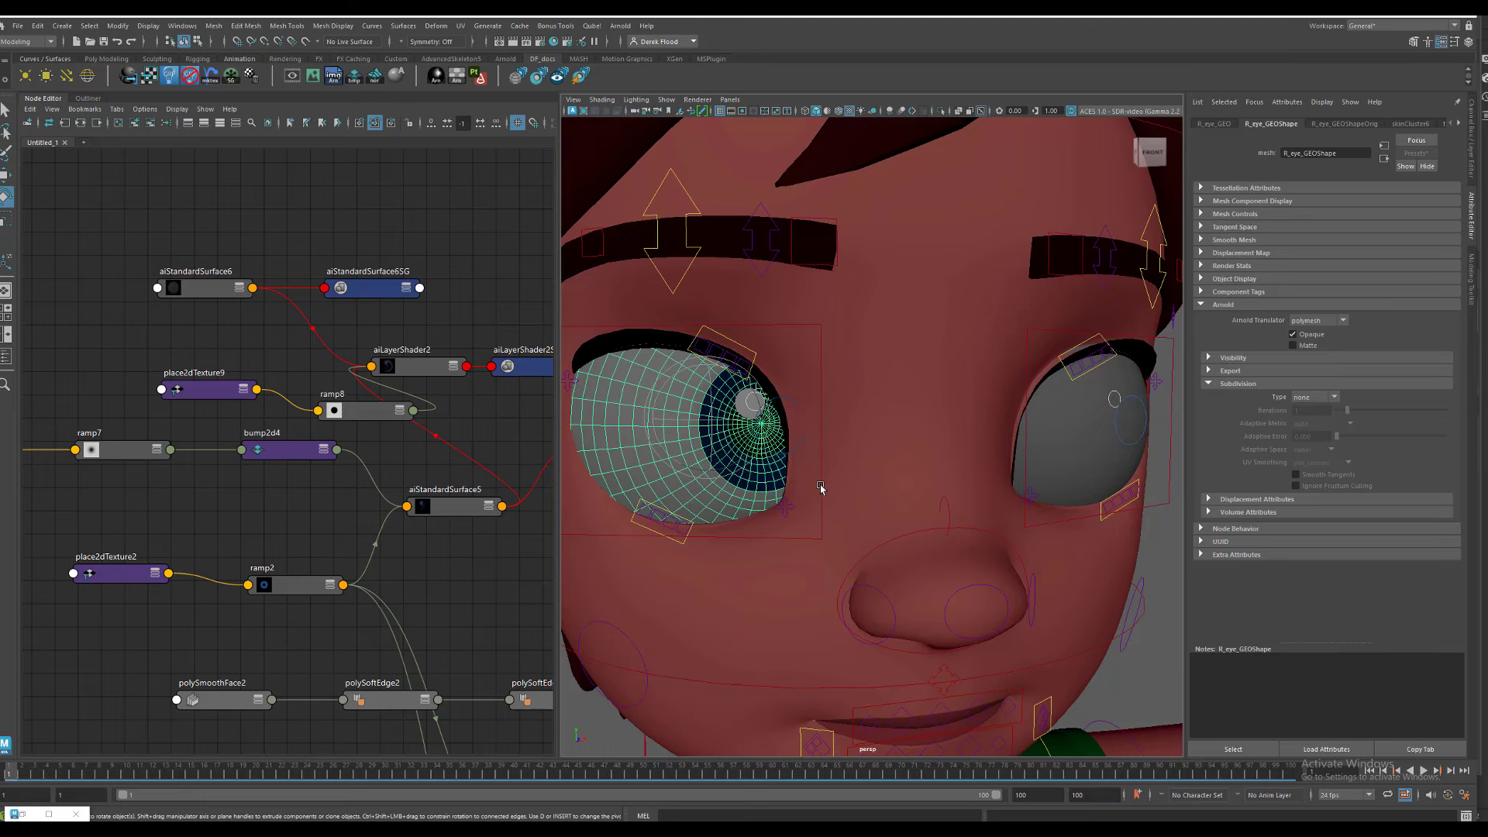
scroll(821, 487, "down", 2)
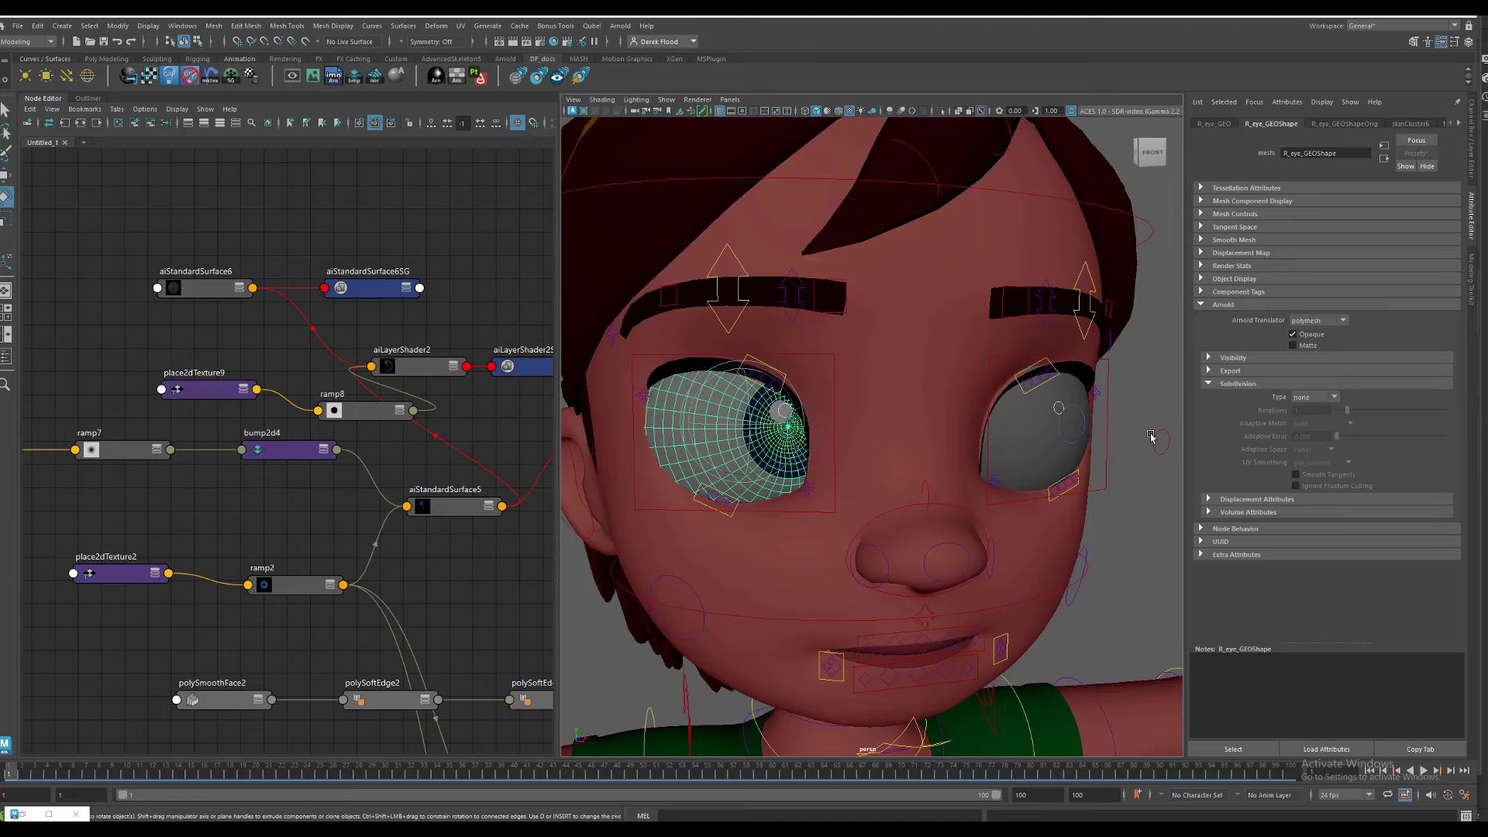
left_click(1043, 440)
left_click(1133, 483)
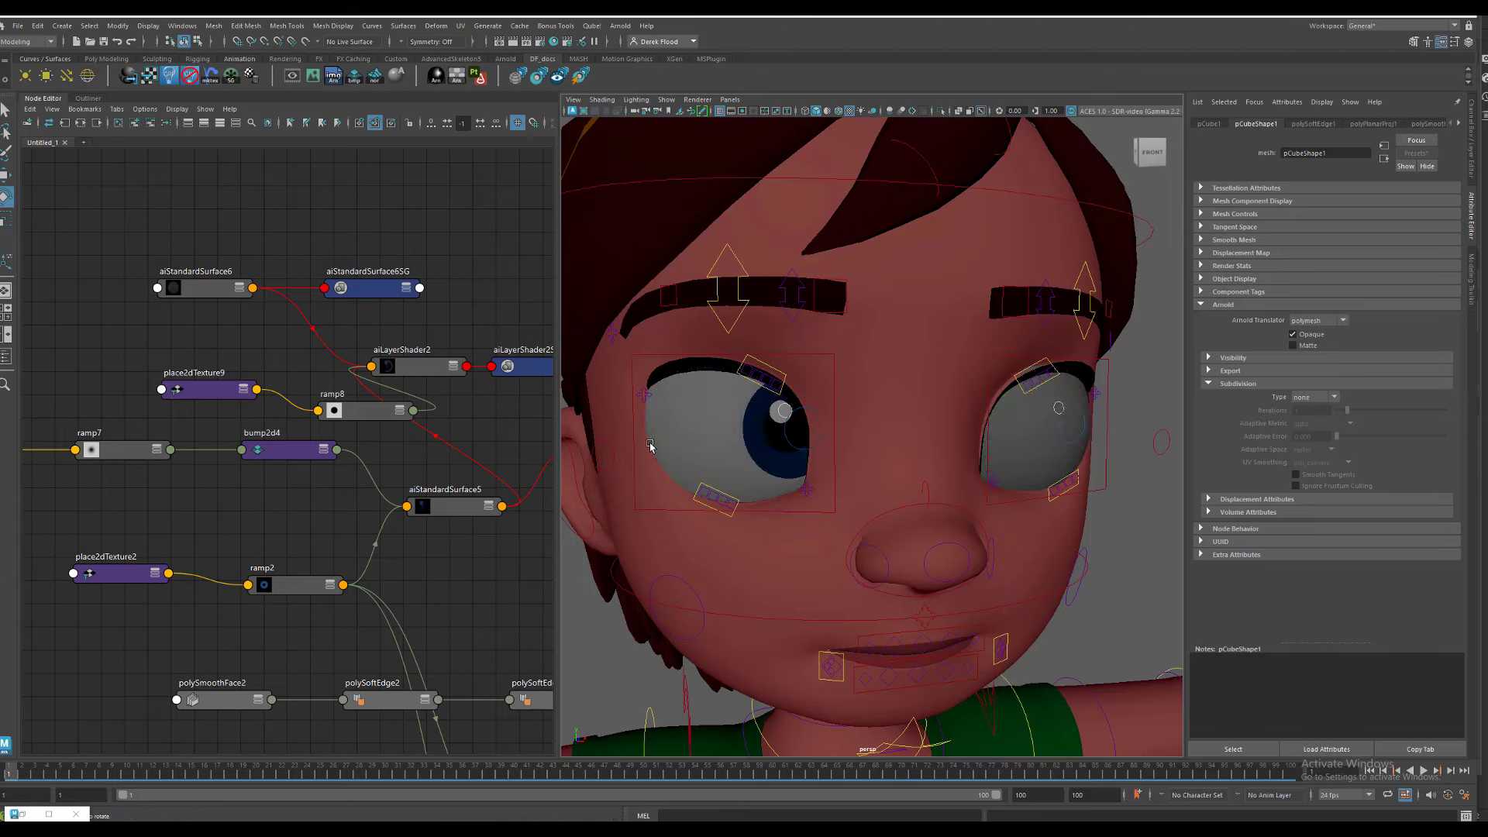
left_click(697, 432)
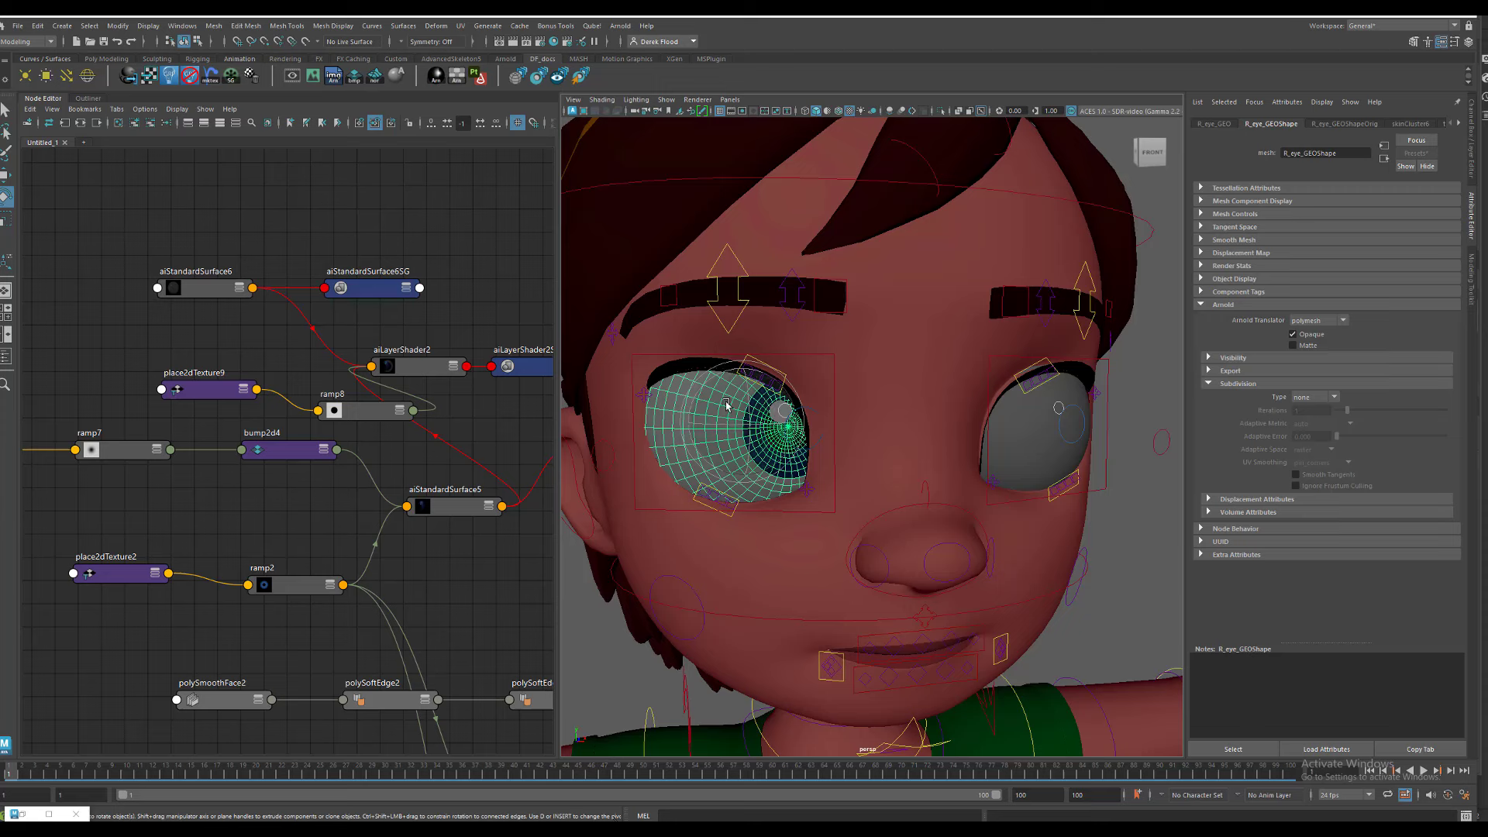
left_click(1154, 546)
left_click(696, 443)
left_click_drag(1073, 565, 845, 393, "alt")
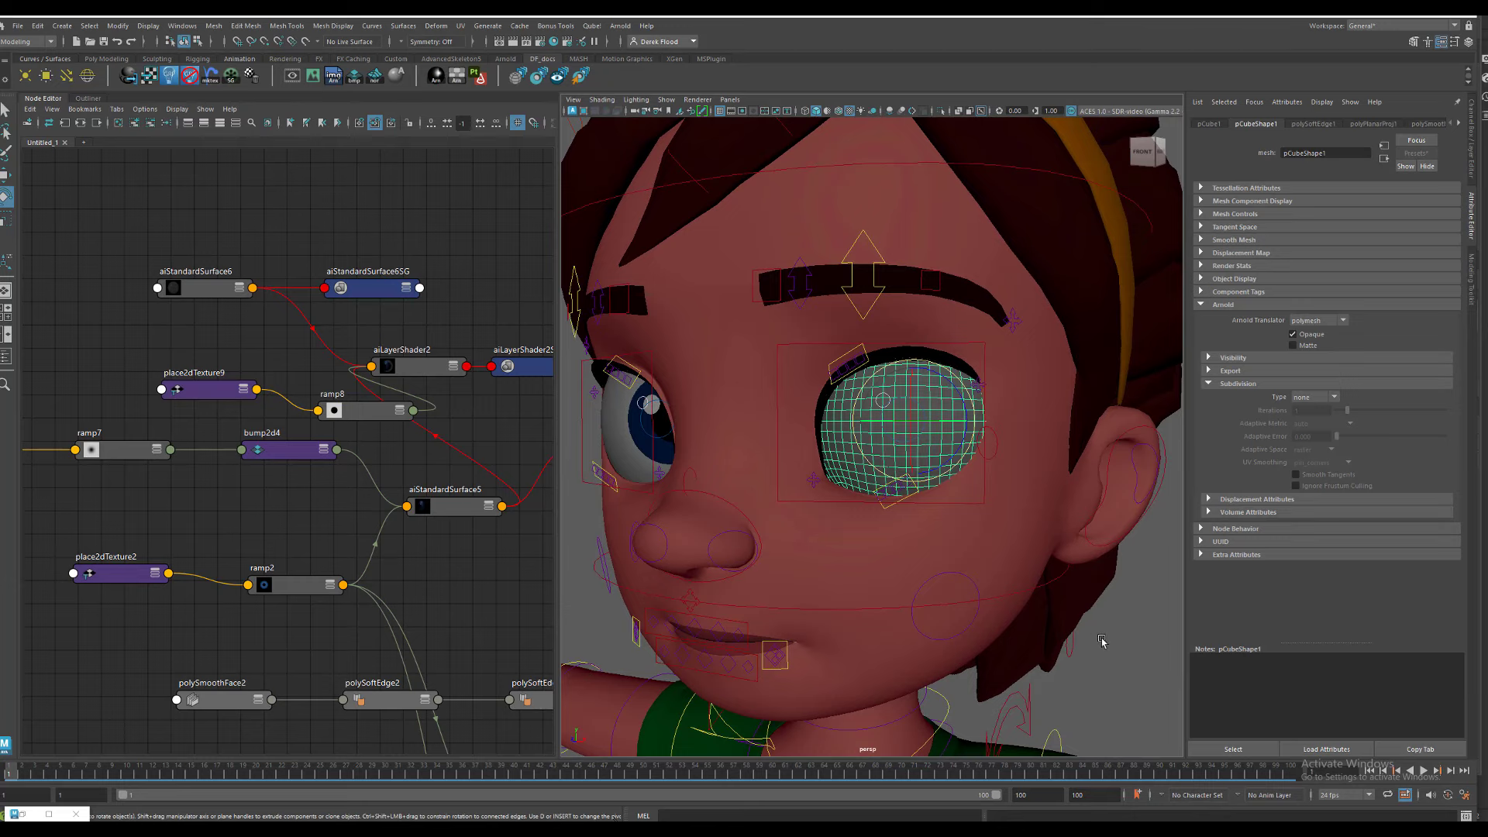
left_click(283, 746)
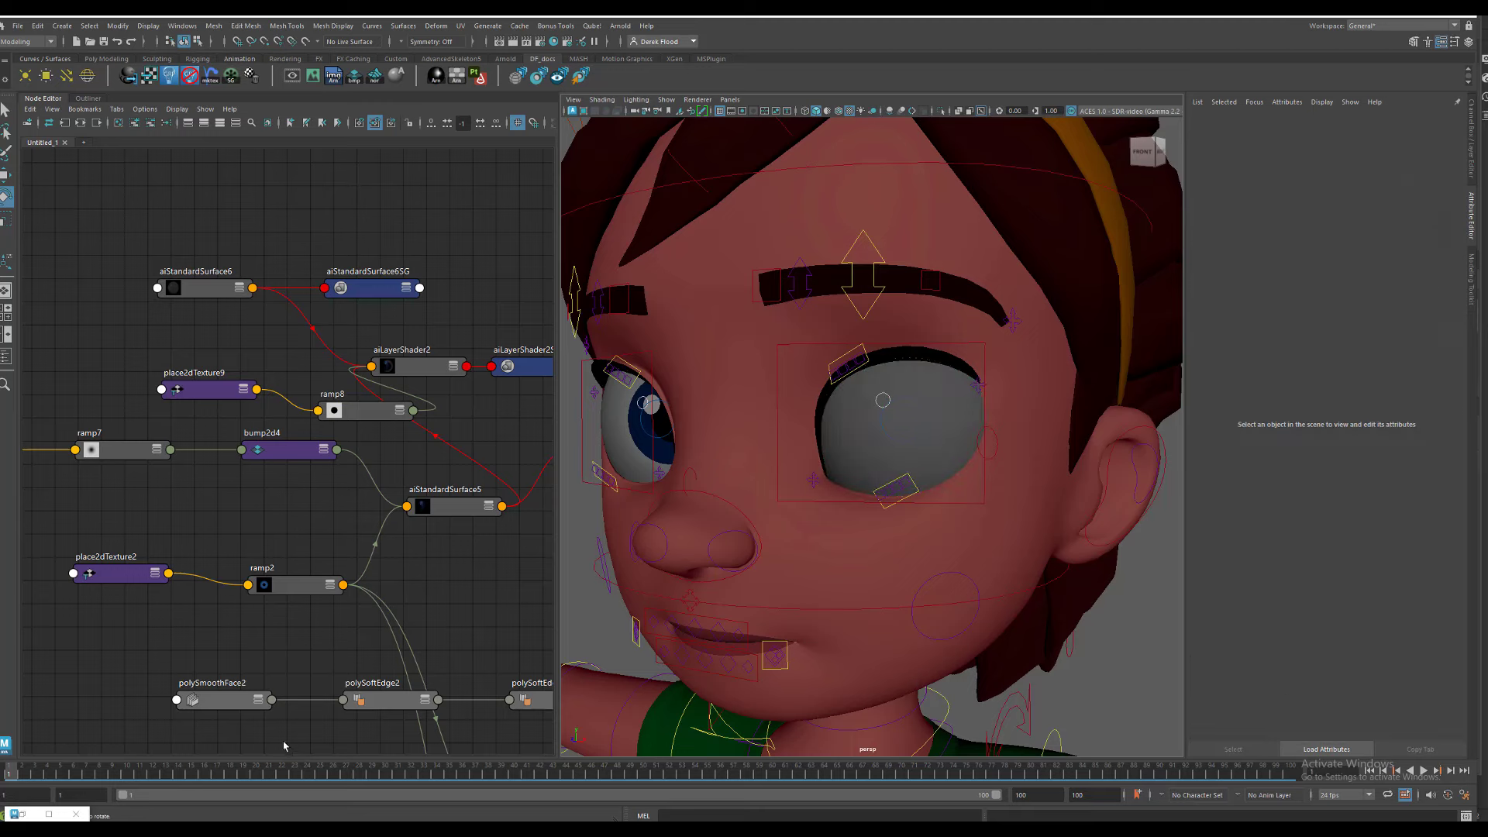
- Restore the Arnold RenderView and orbit the camera to re-render the face with blue irises
left_click(34, 808)
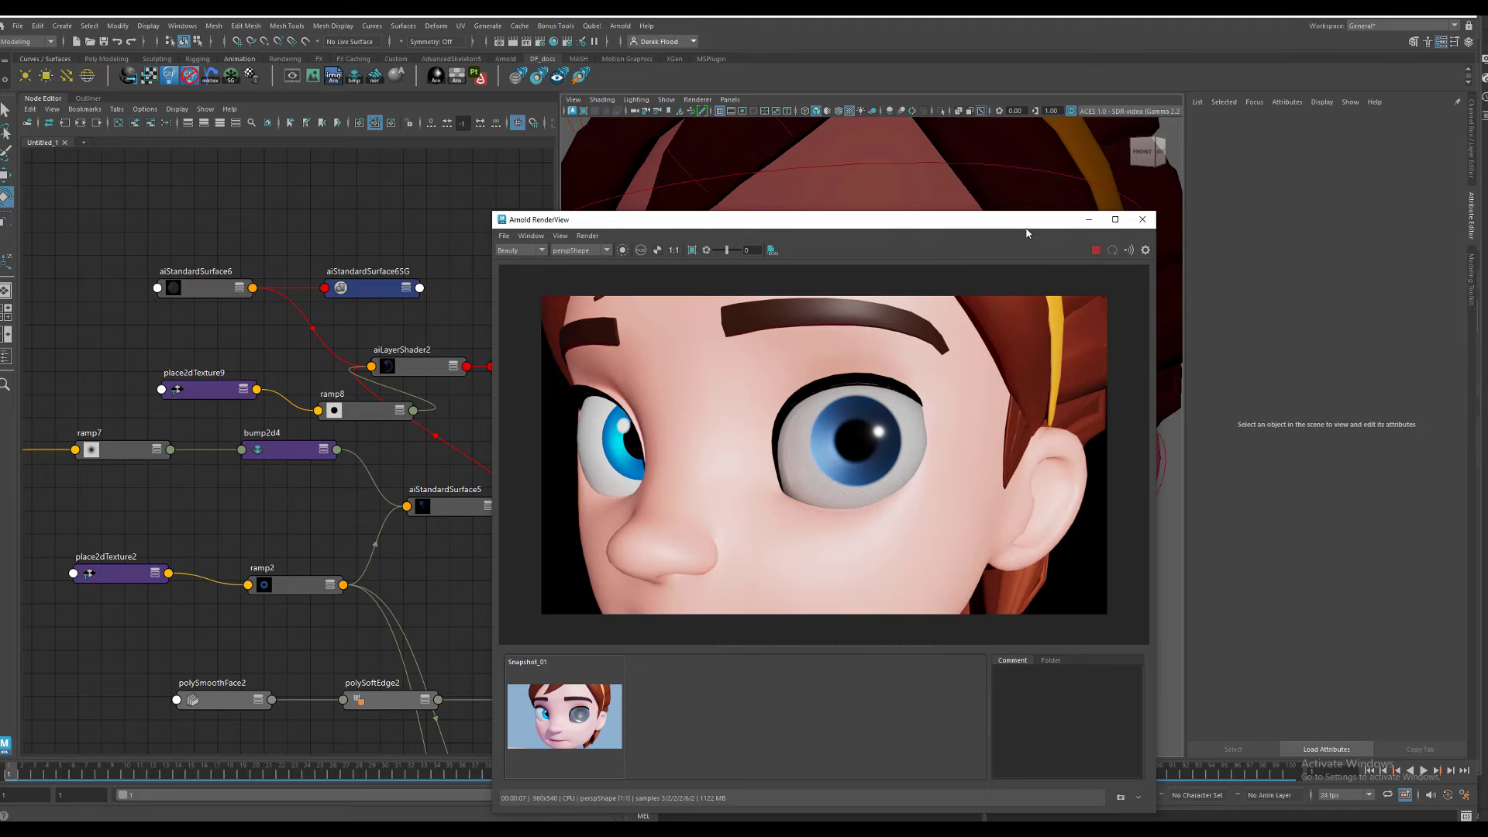
left_click_drag(997, 224, 656, 197)
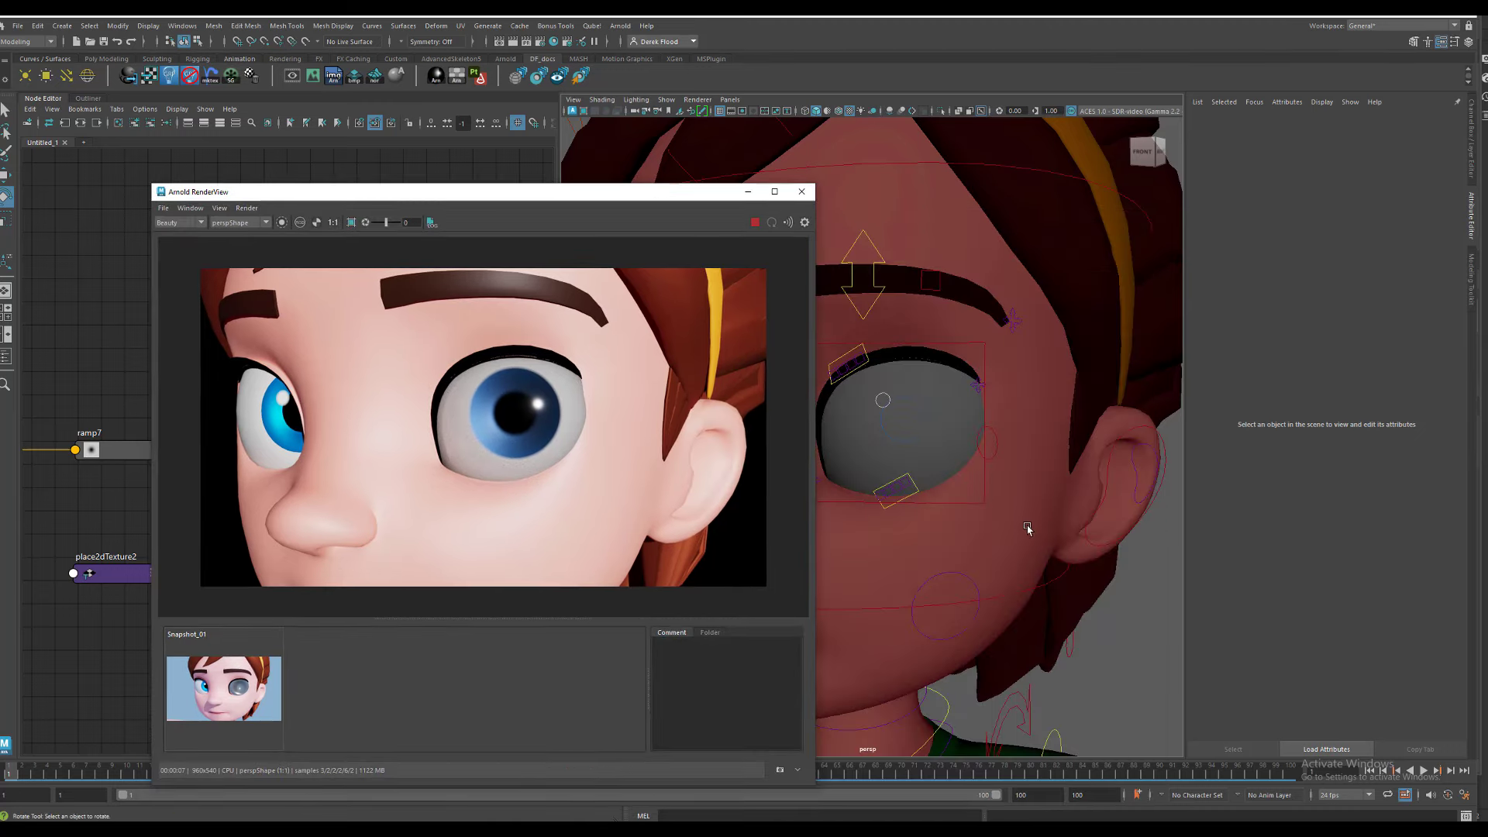
mouse_move(990, 538)
left_mouse_down("alt")
mouse_move(1008, 545)
mouse_move(983, 554)
left_mouse_up("alt")
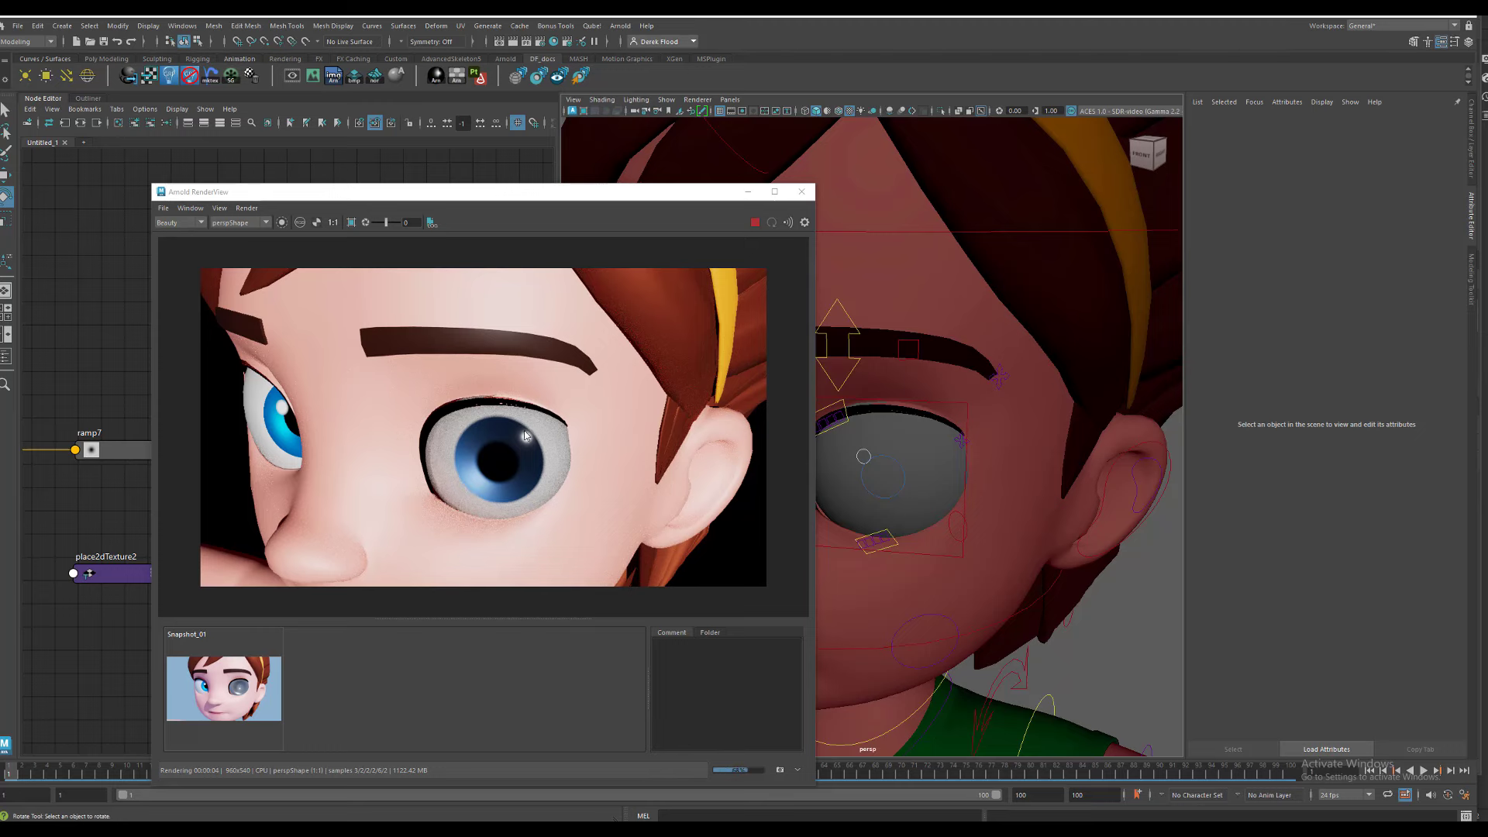
mouse_move(974, 555)
left_mouse_down("alt")
mouse_move(1004, 533)
mouse_move(973, 541)
mouse_move(1033, 548)
mouse_move(986, 547)
left_mouse_up("alt")
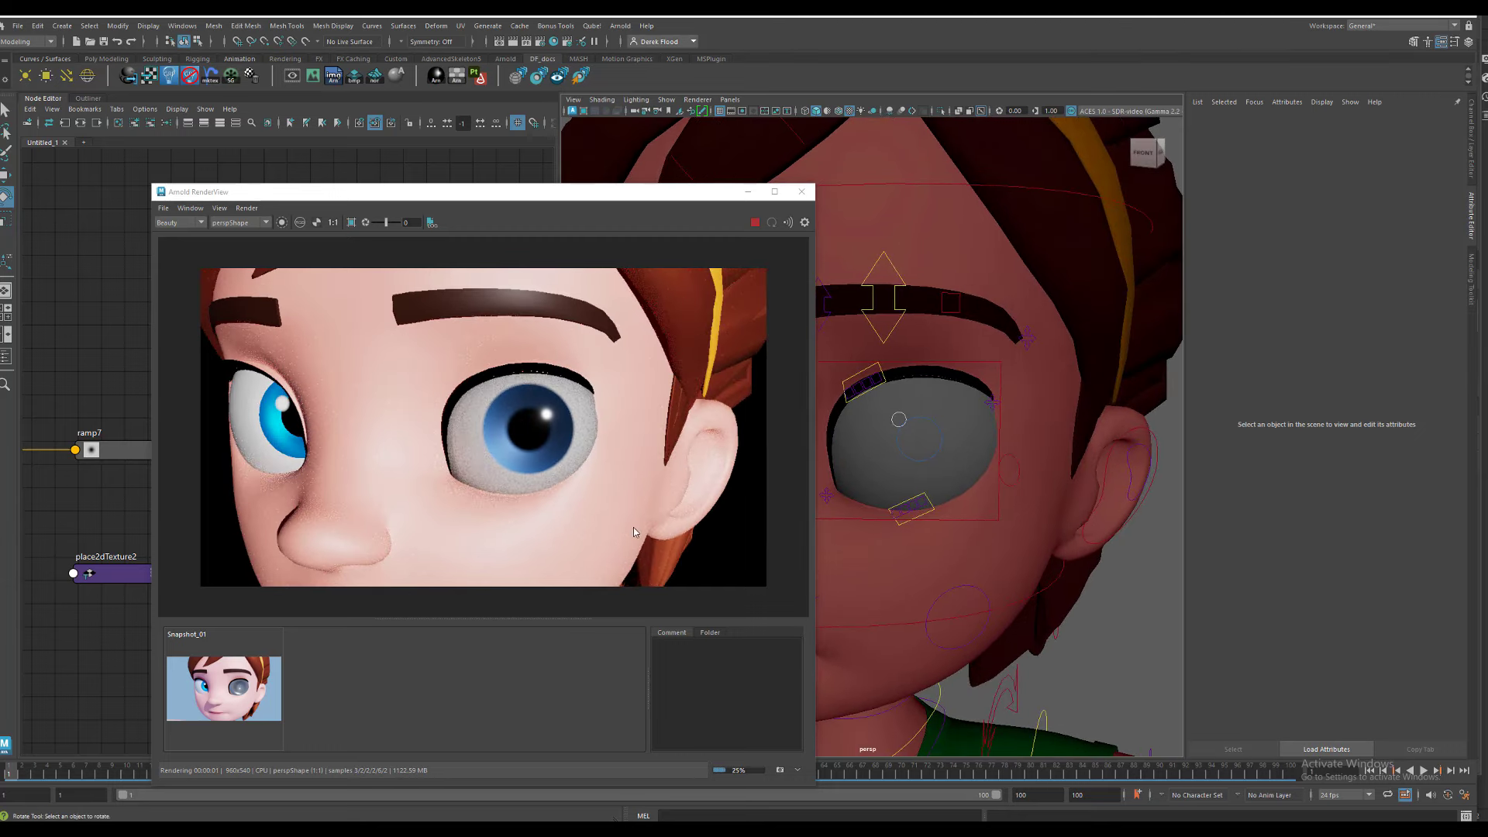
left_click_drag(1062, 524, 1061, 525, "alt")
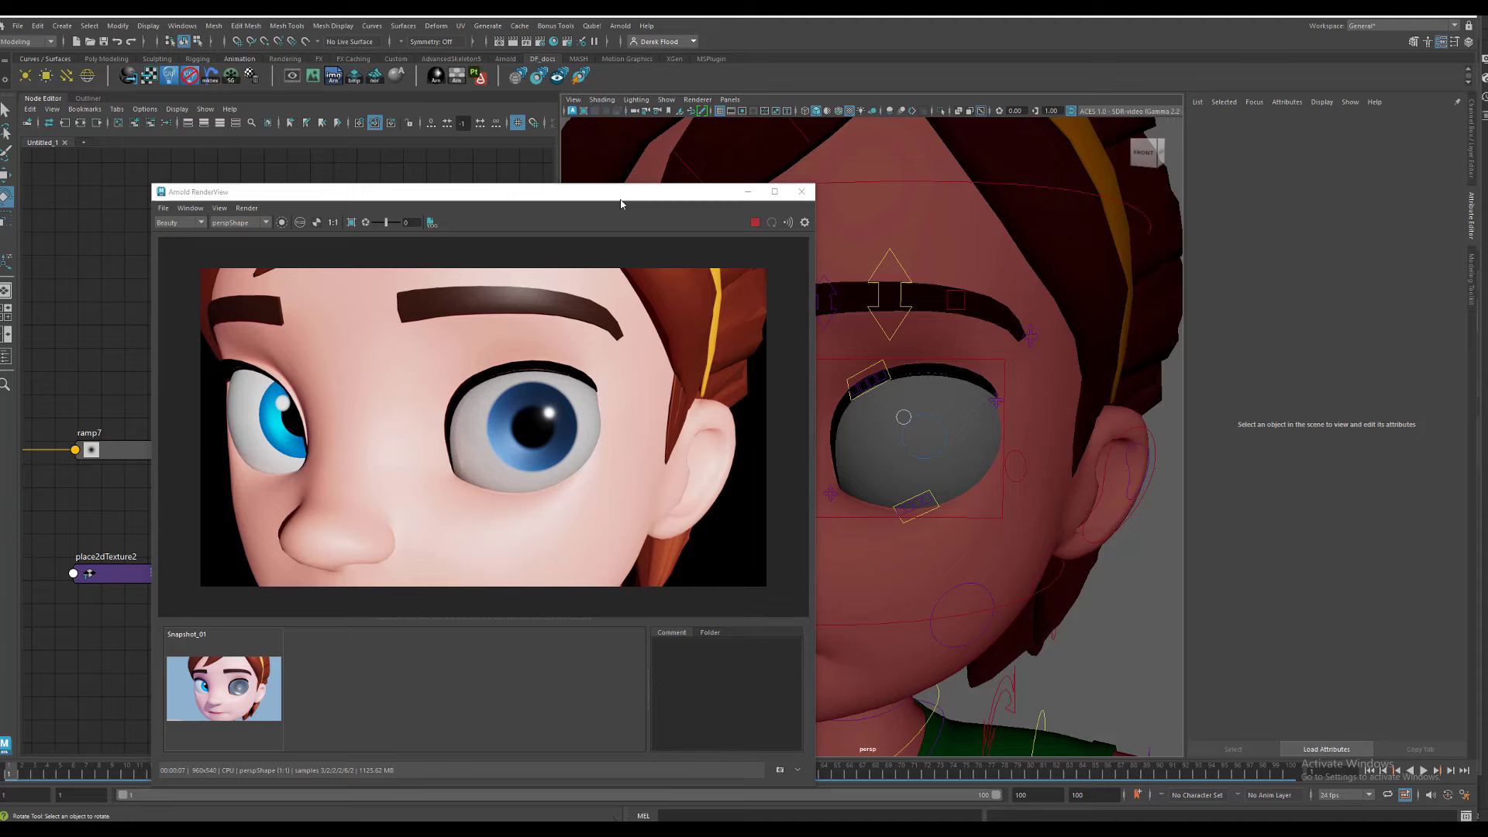
left_click_drag(609, 191, 1053, 181)
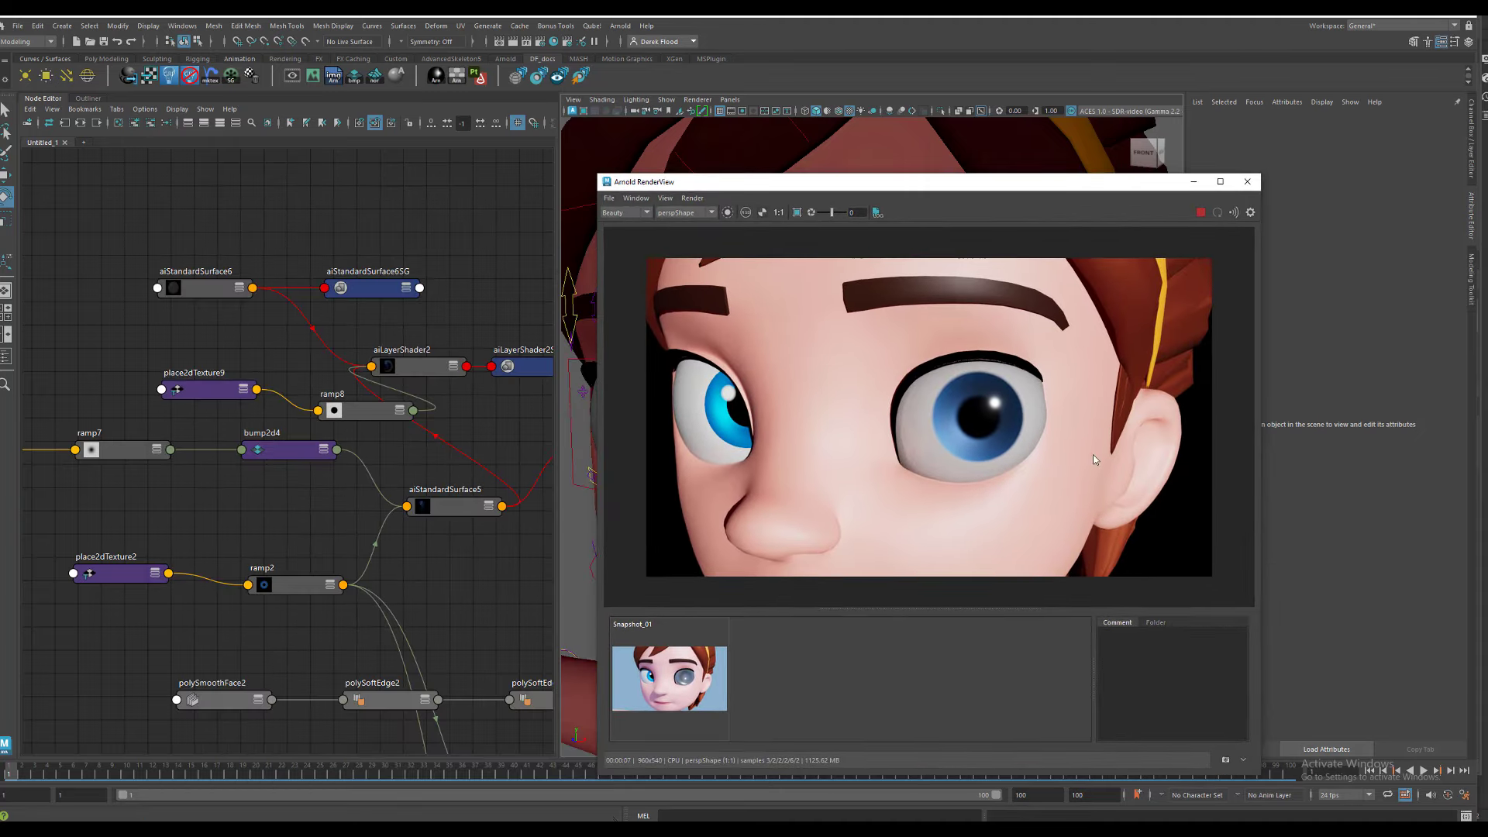
middle_click_drag(428, 318, 372, 478, "alt")
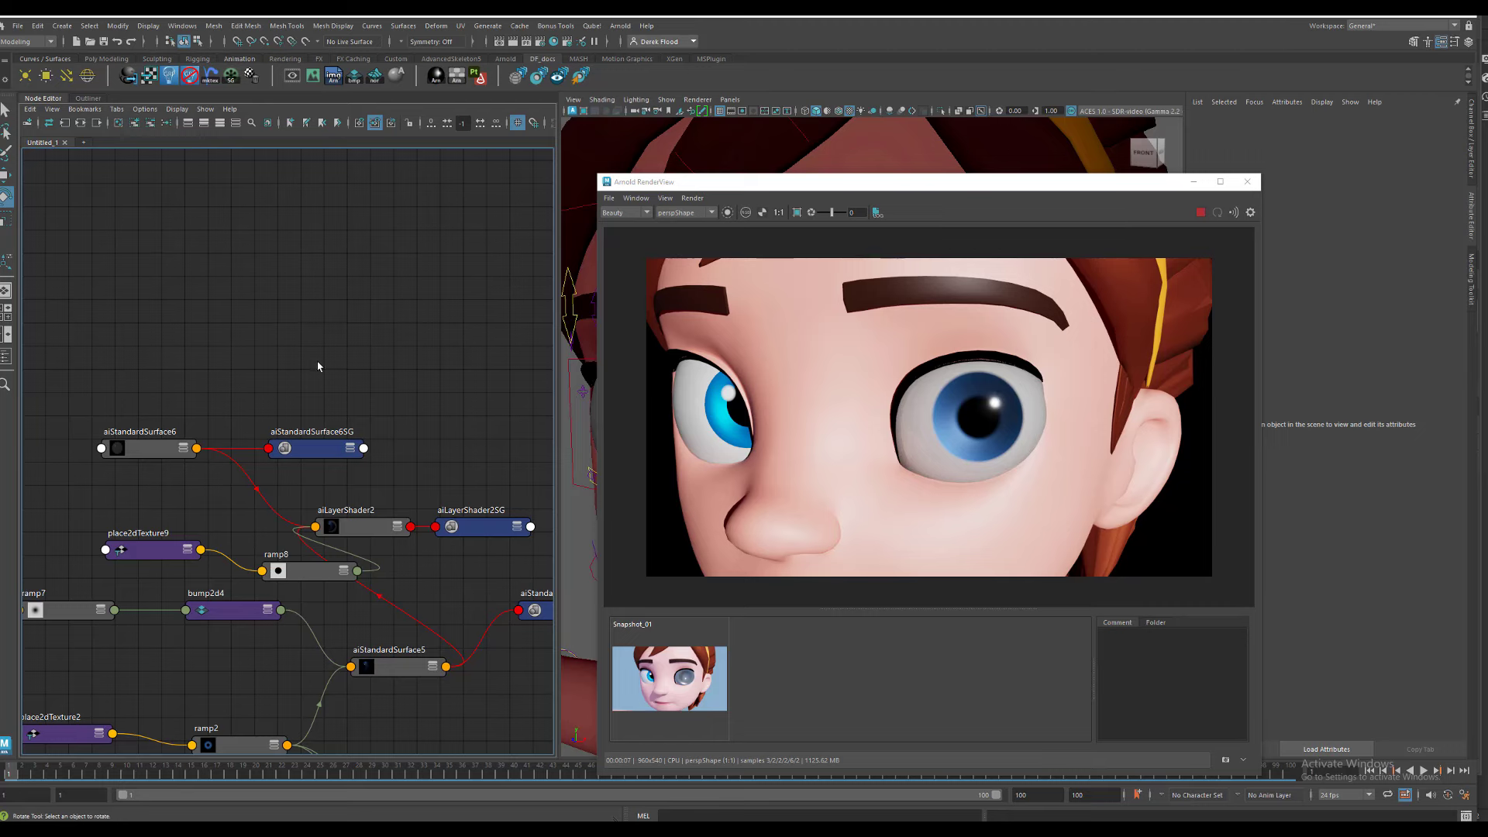
- Create a new aiStandardSurface7 shader and assign it to the right eyeball
middle_click_drag(318, 366, 343, 461, "alt")
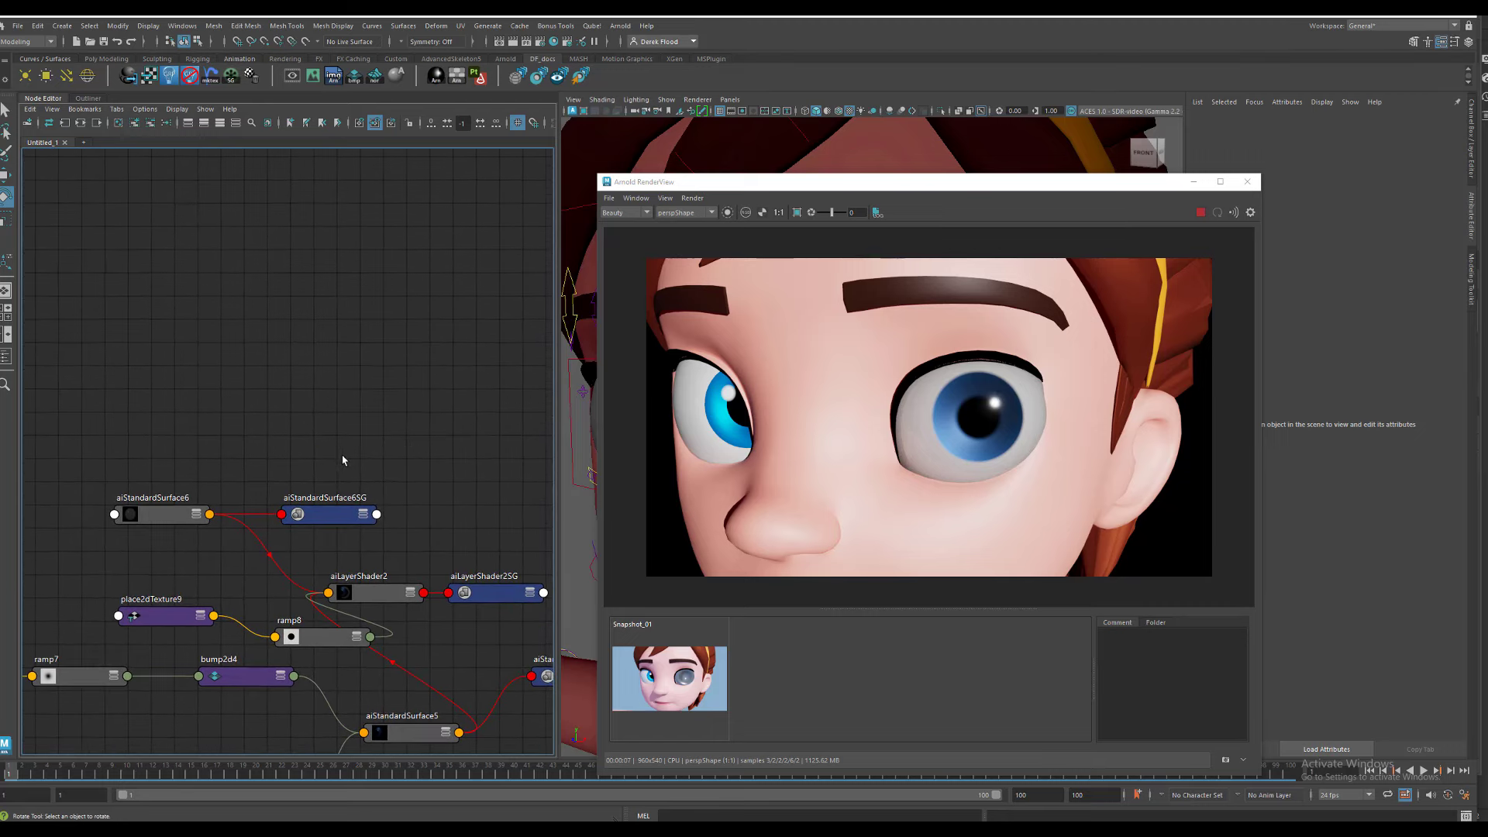
left_click_drag(746, 187, 916, 294)
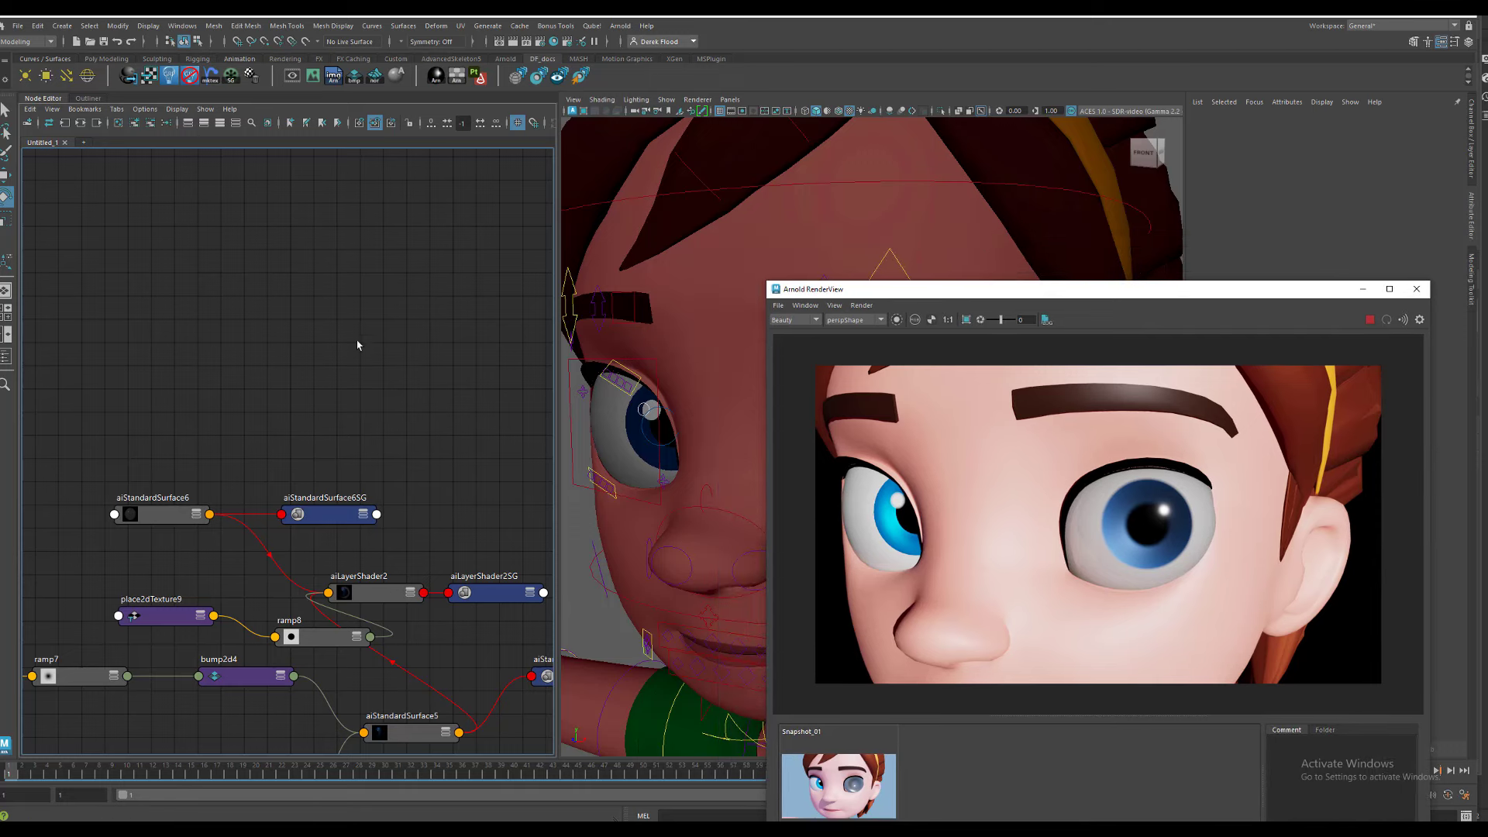
left_click(398, 75)
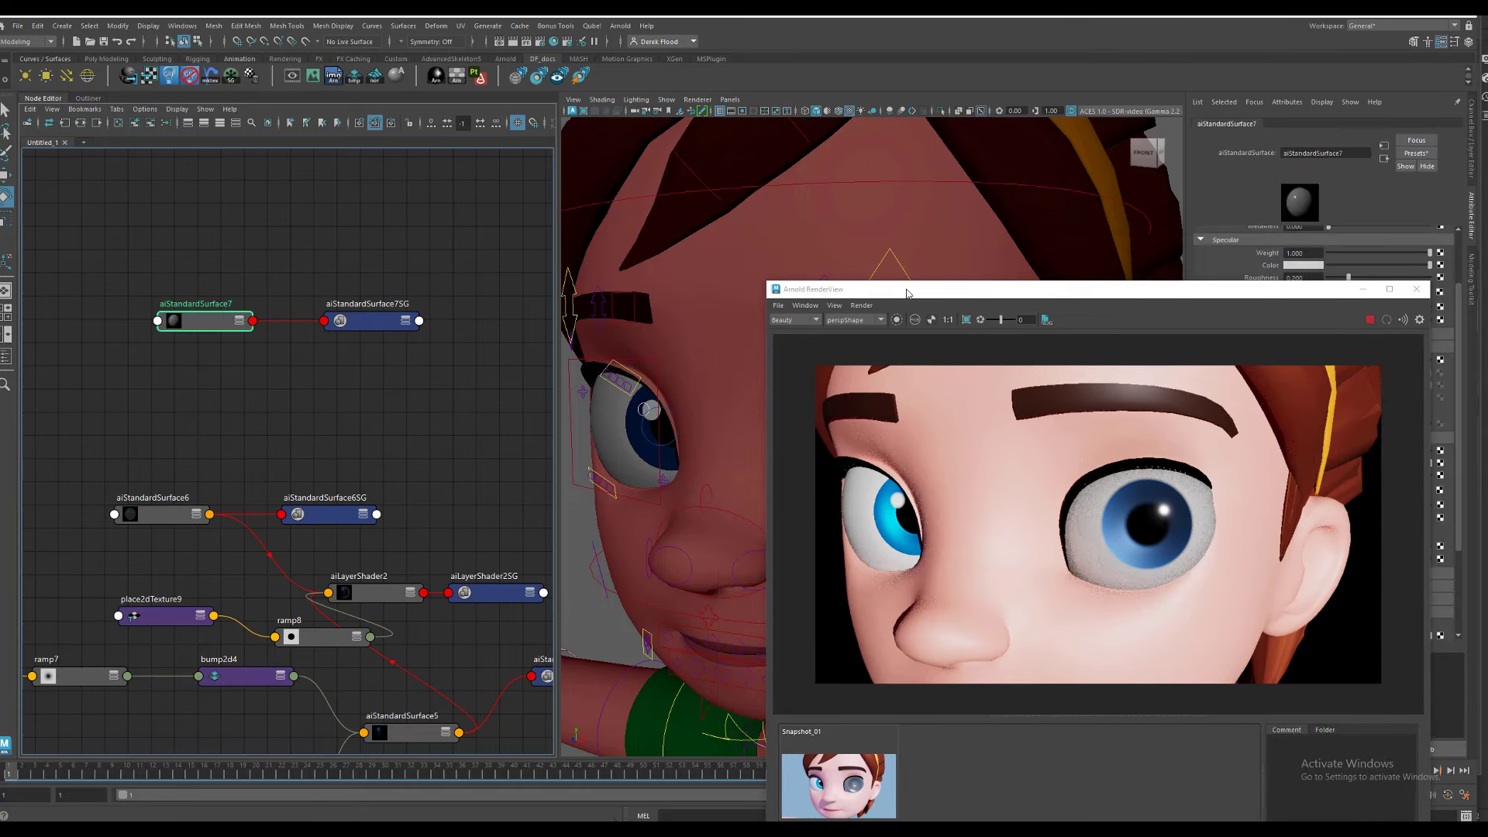
left_click_drag(907, 293, 1108, 467)
left_click(874, 431)
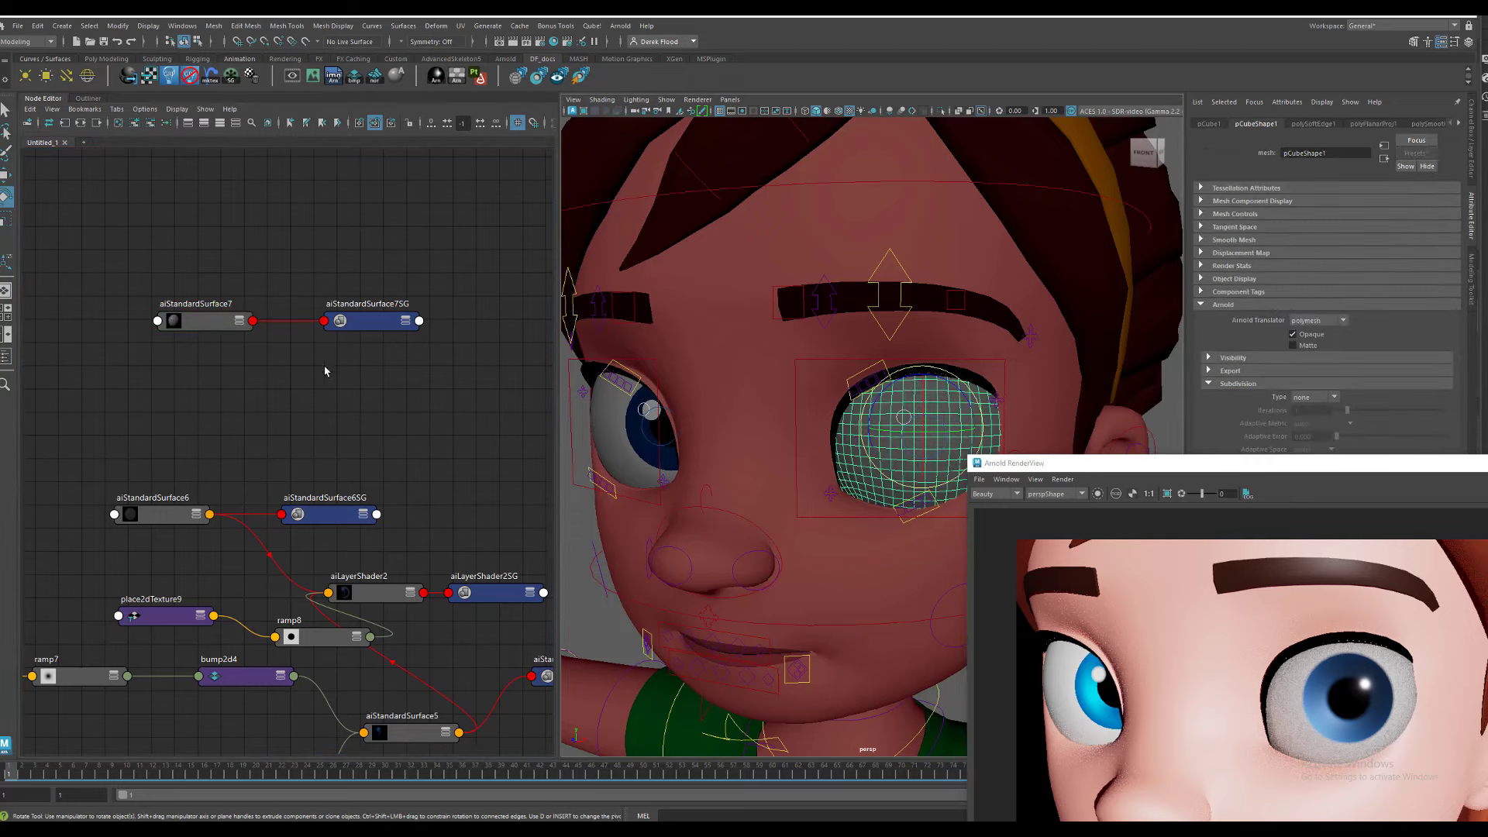
right_click(215, 324)
left_click(203, 373)
left_click_drag(215, 326, 241, 329)
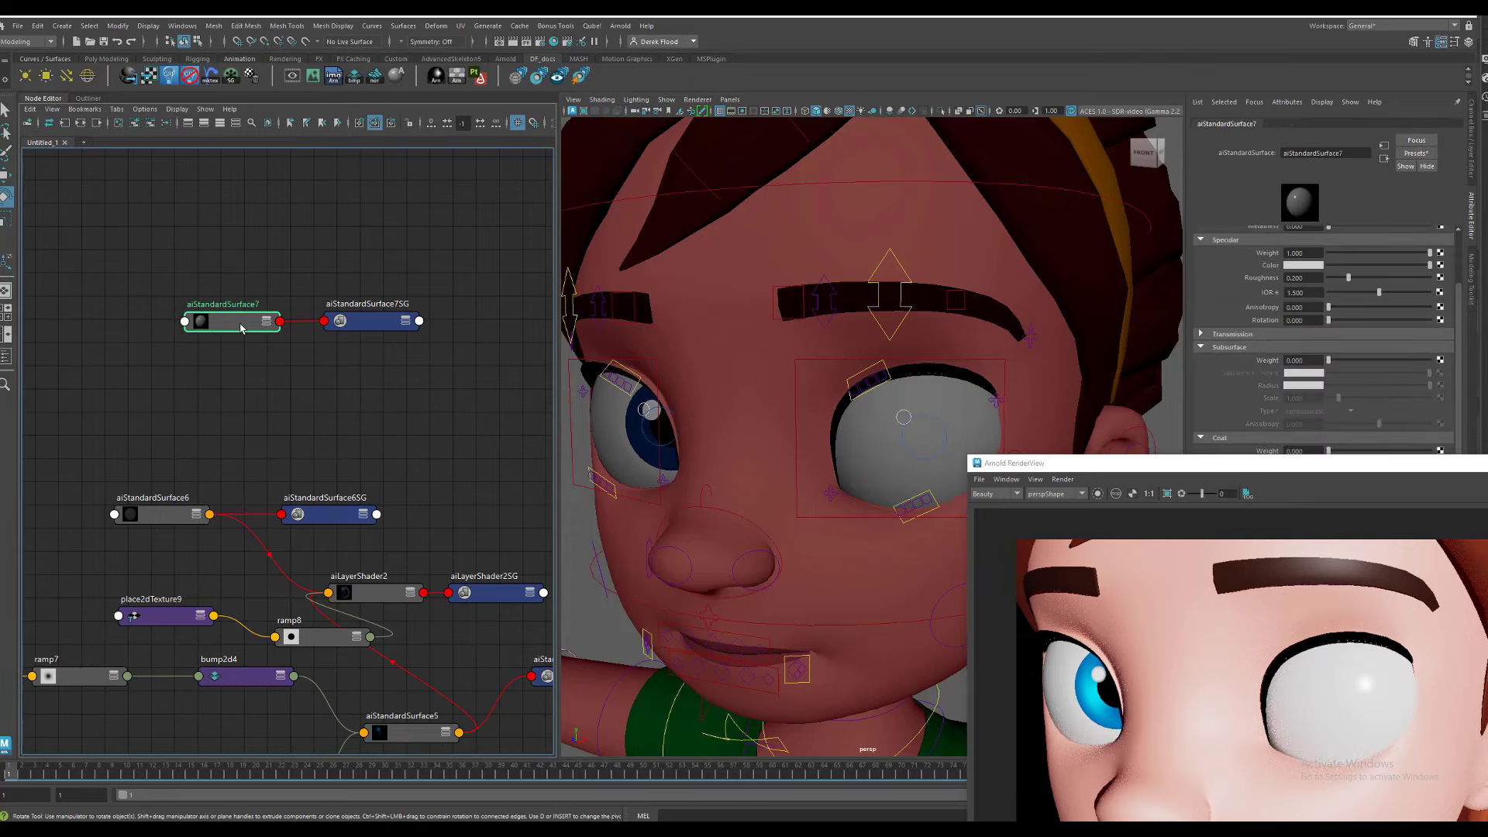
left_click_drag(1007, 464, 567, 161)
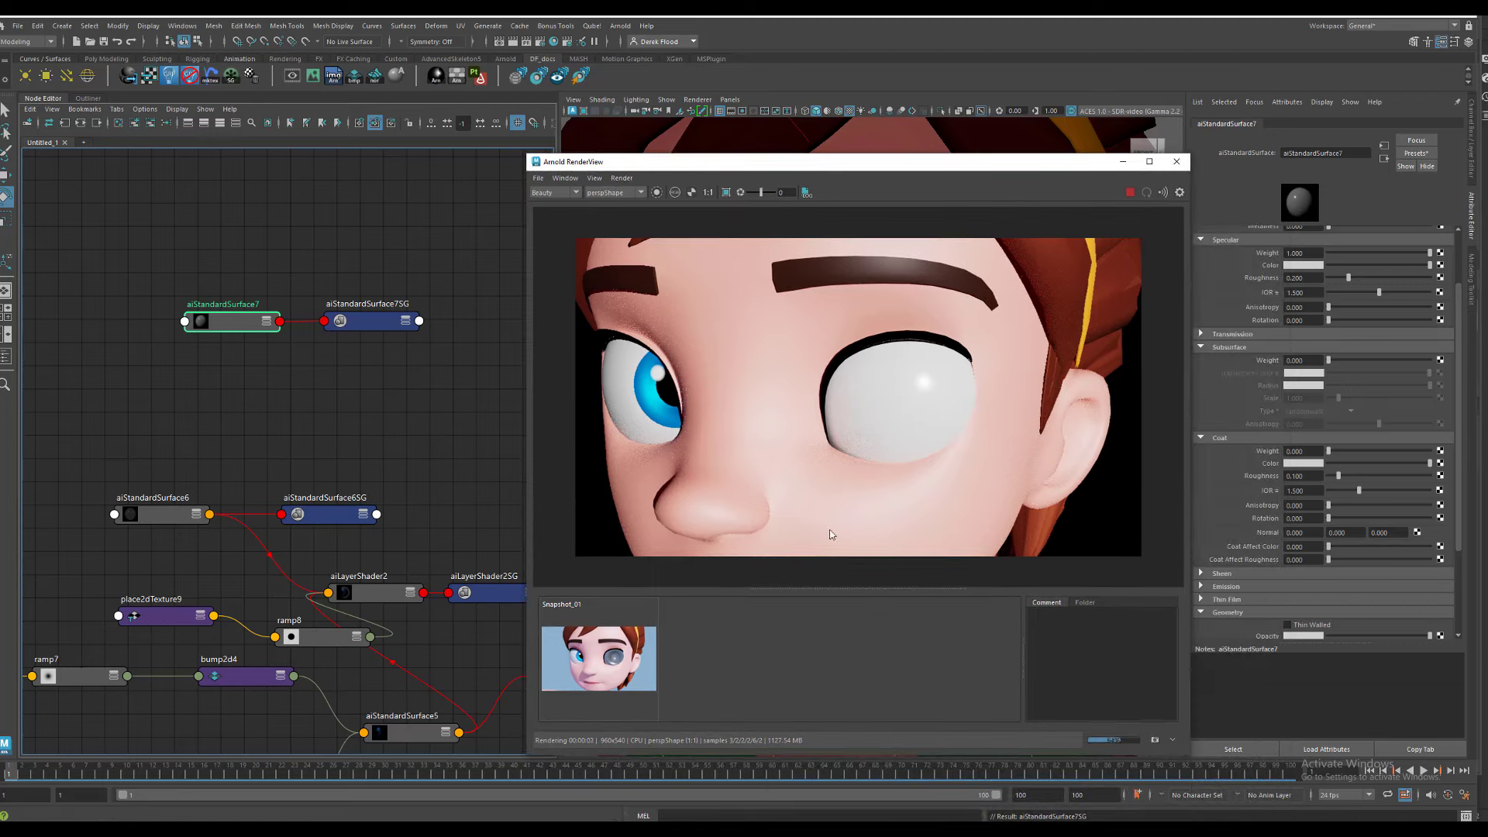
middle_click_drag(224, 408, 268, 416, "alt")
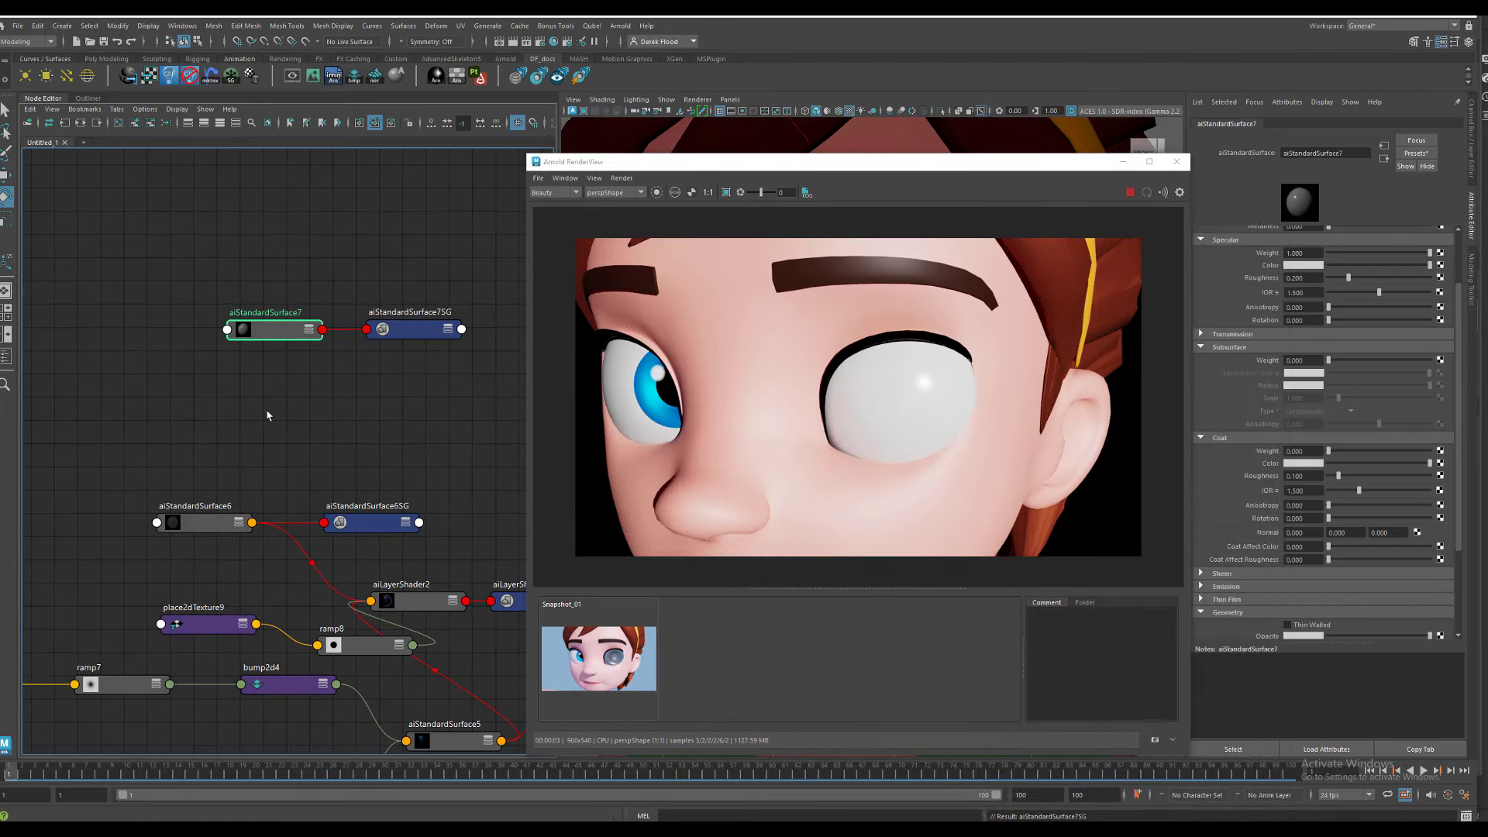
- Create a ramp9 texture and connect it to aiStandardSurface7's Specular Color
key("Tab")
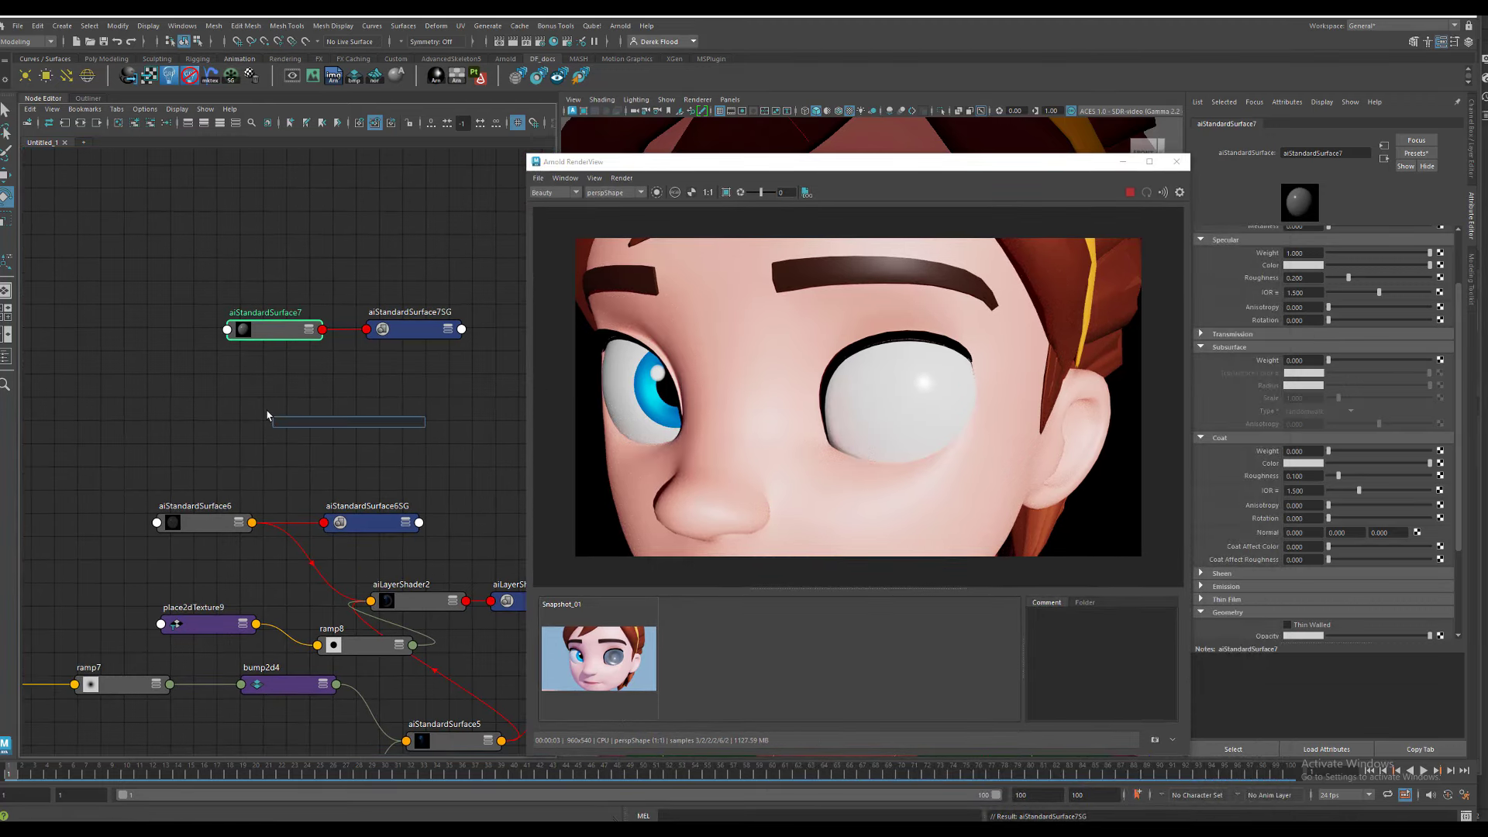
type("ramp")
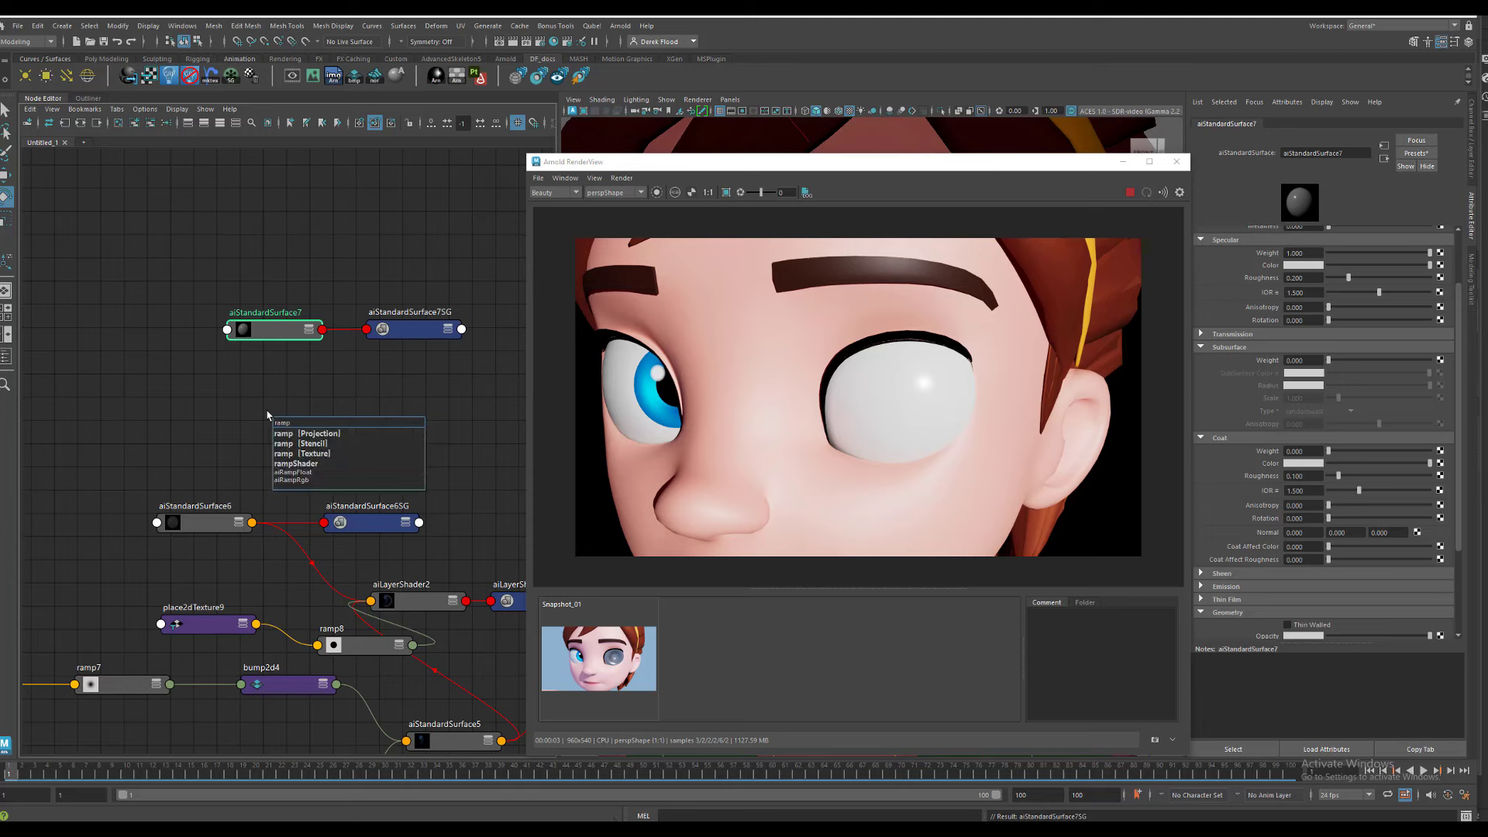
left_click(310, 453)
left_click(279, 330)
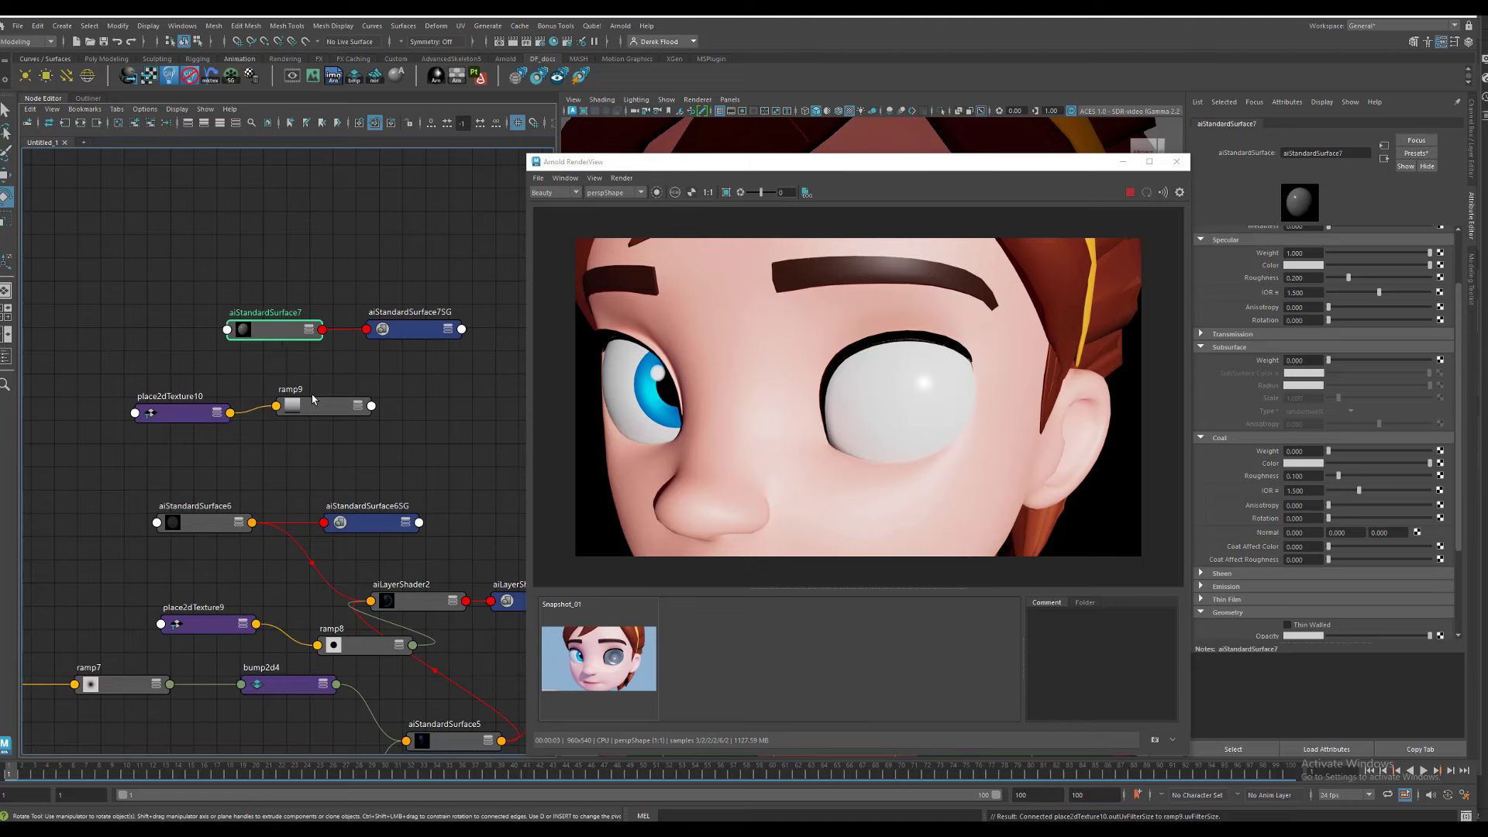
middle_click_drag(319, 409, 1302, 265)
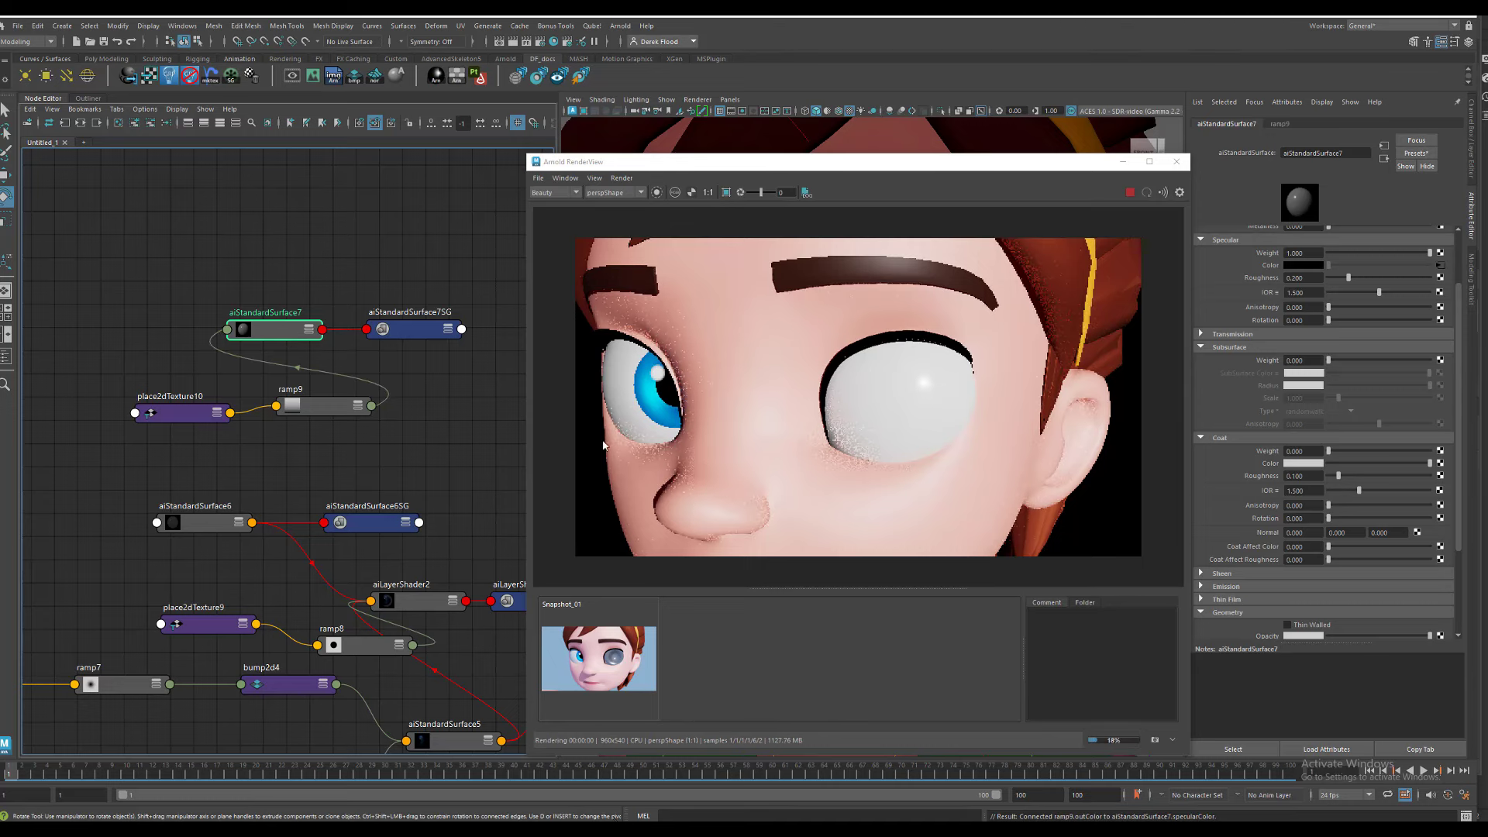
- Set ramp9's start colour to dark blue from the Color History
left_click(316, 409)
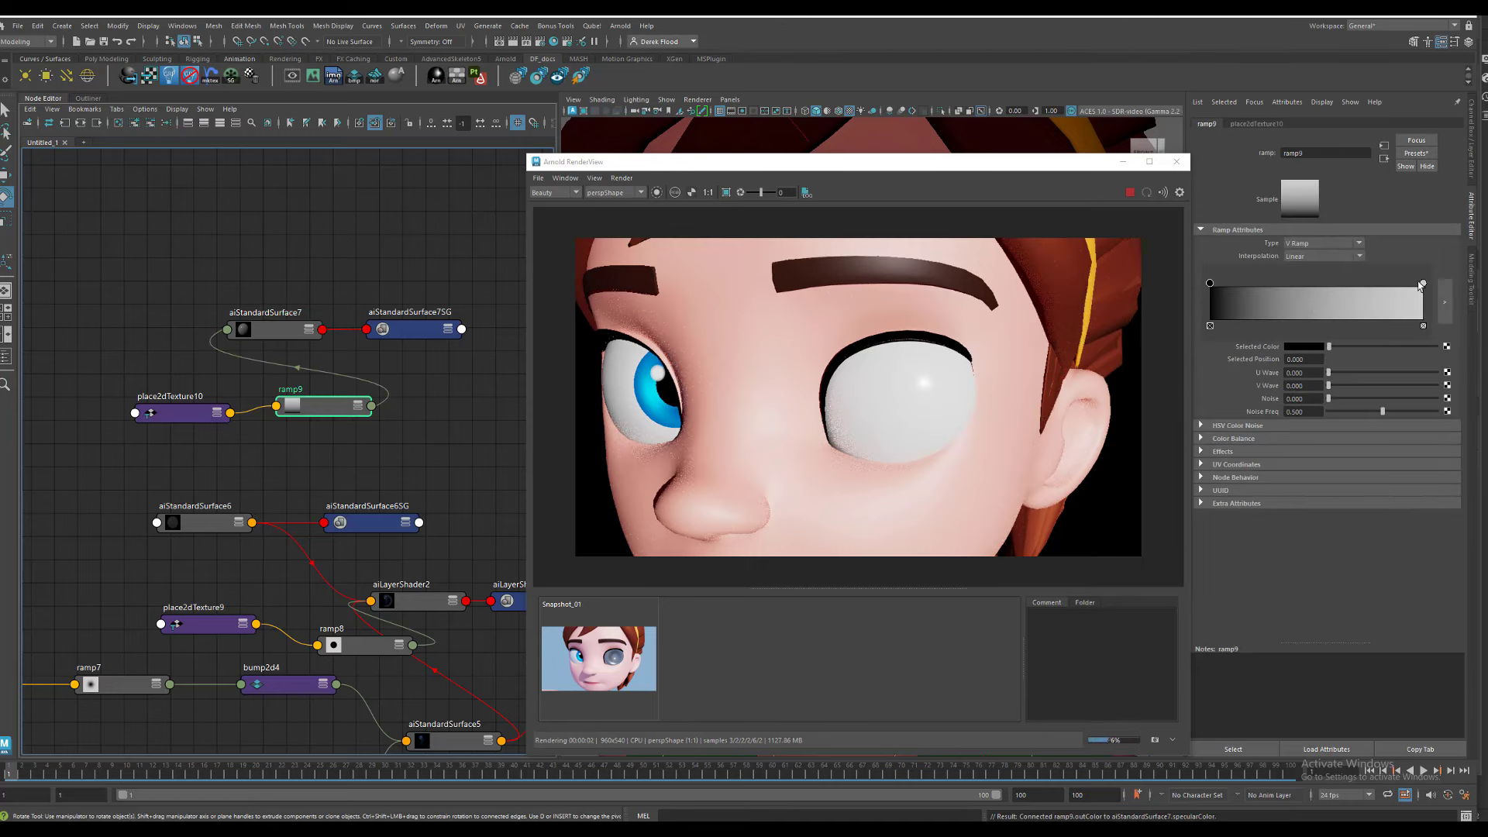
left_click(1291, 348)
left_click(1260, 338)
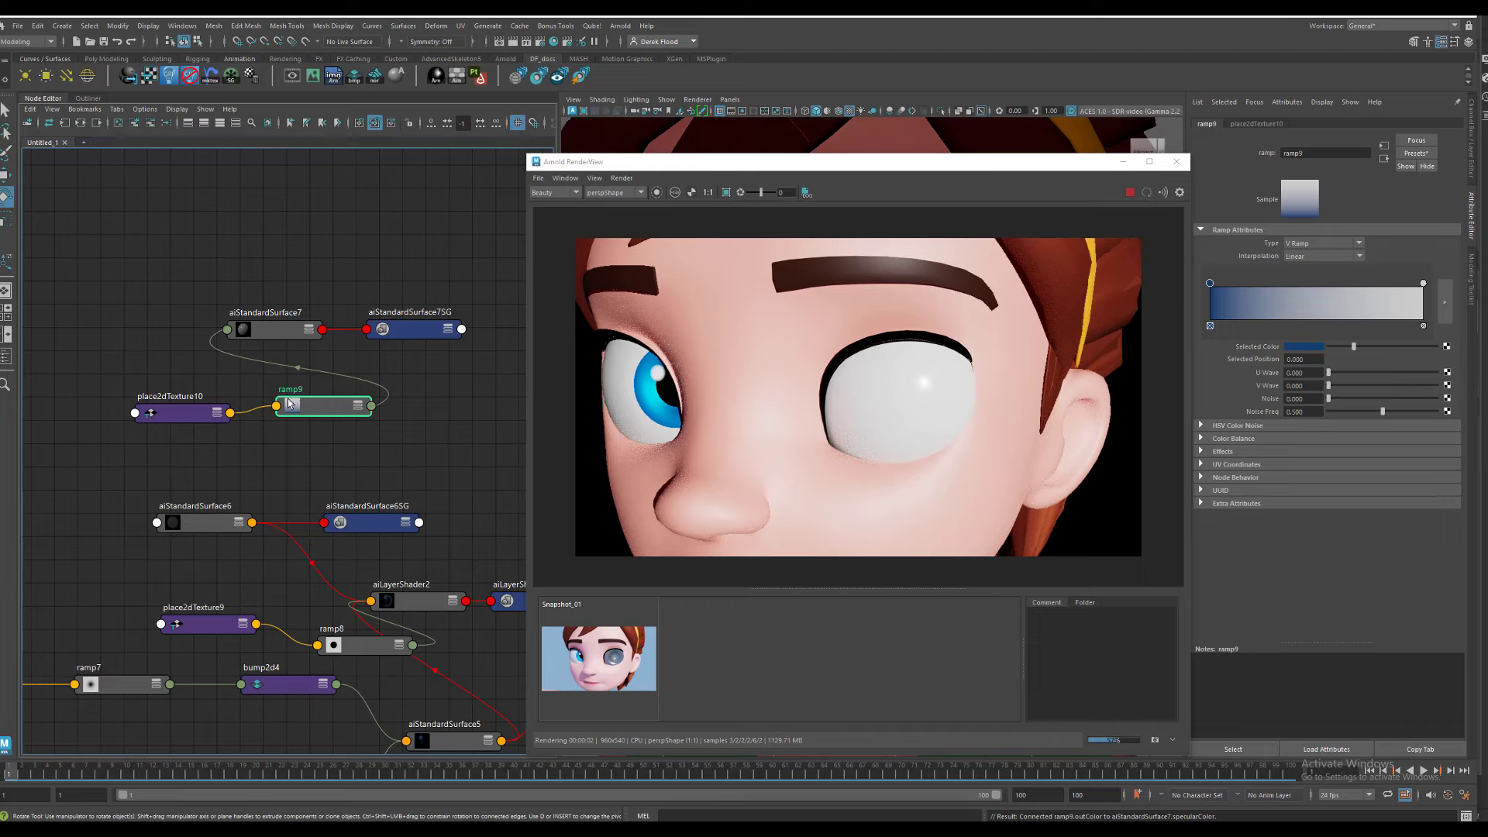
left_click_drag(818, 177, 935, 531)
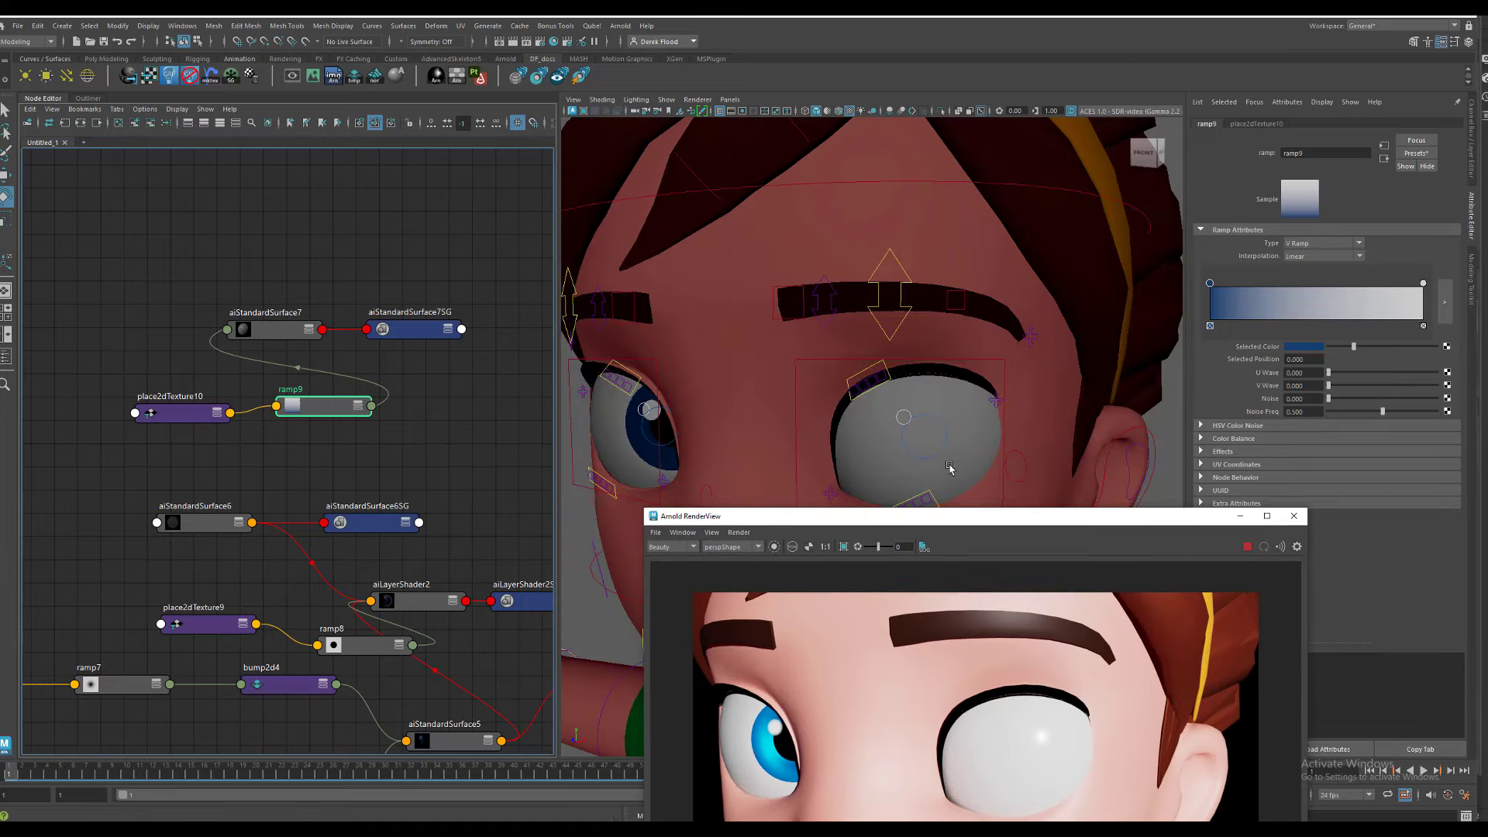
- Change ramp9's right-hand colour entry to red, giving a pinkish highlight
left_click(946, 465)
right_click(272, 331)
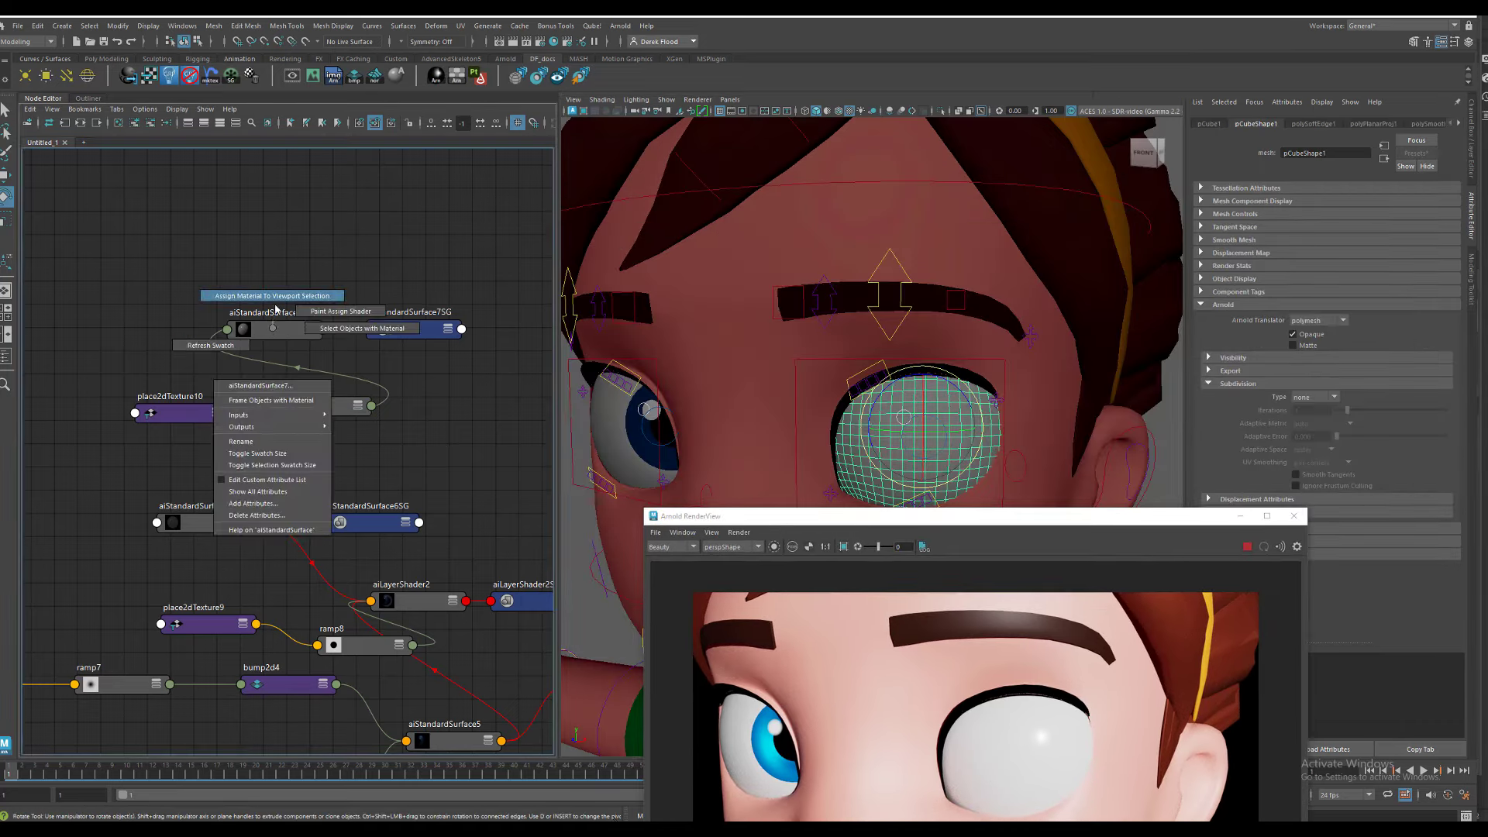
left_click(311, 412)
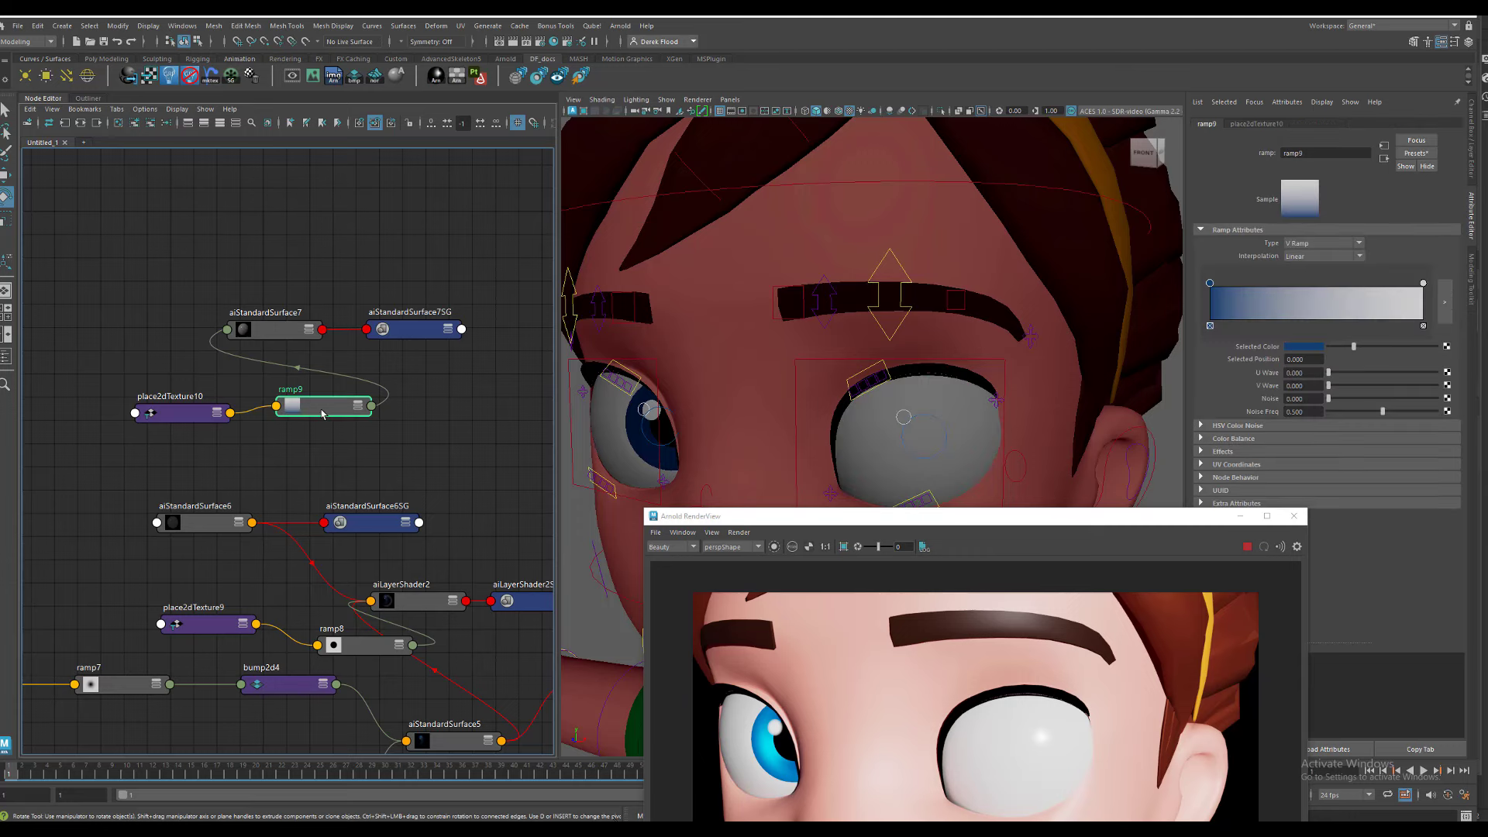
left_click(1424, 284)
left_click(1308, 348)
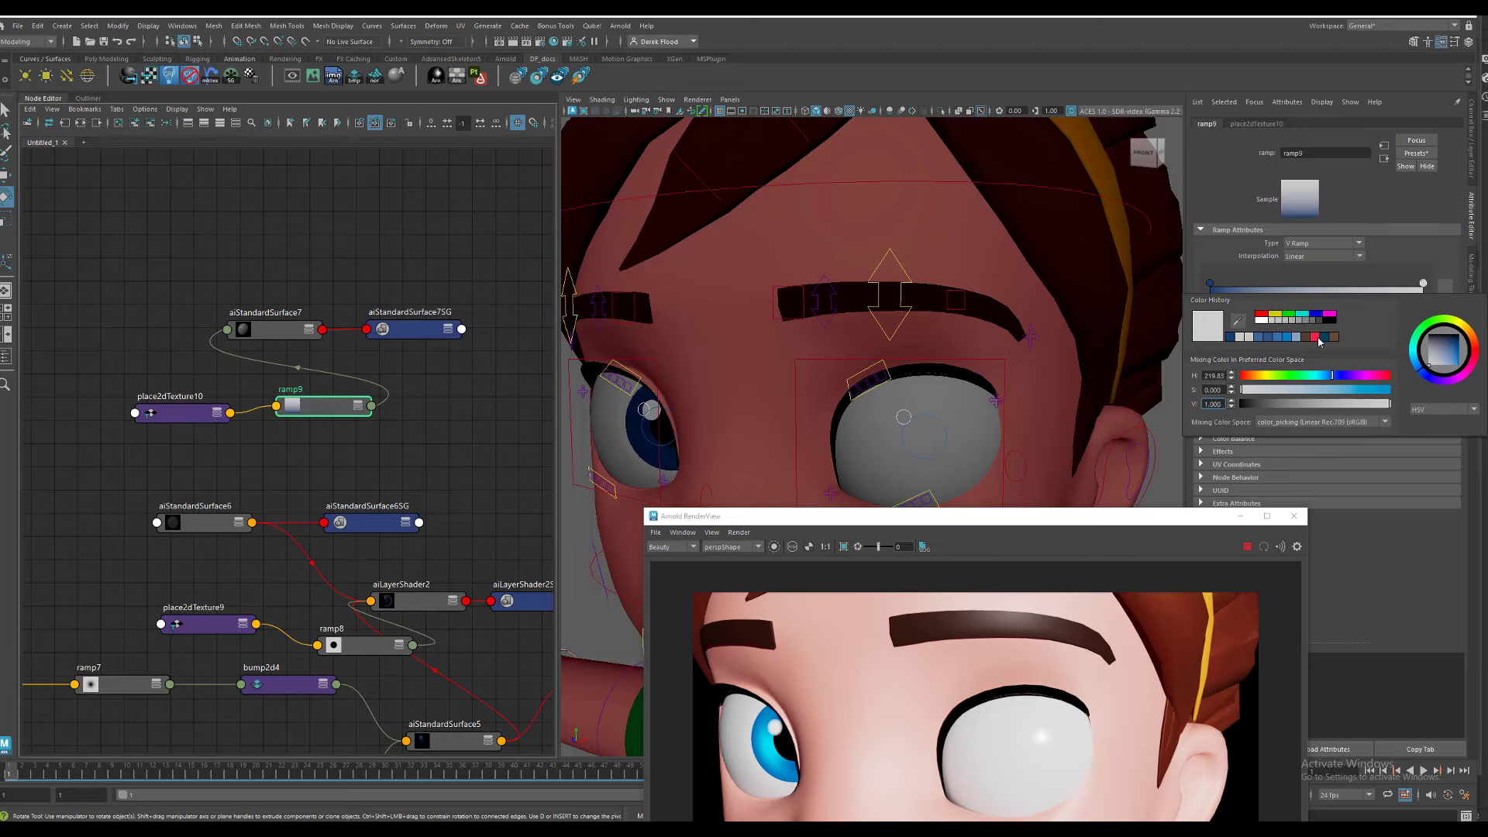
left_click(1318, 338)
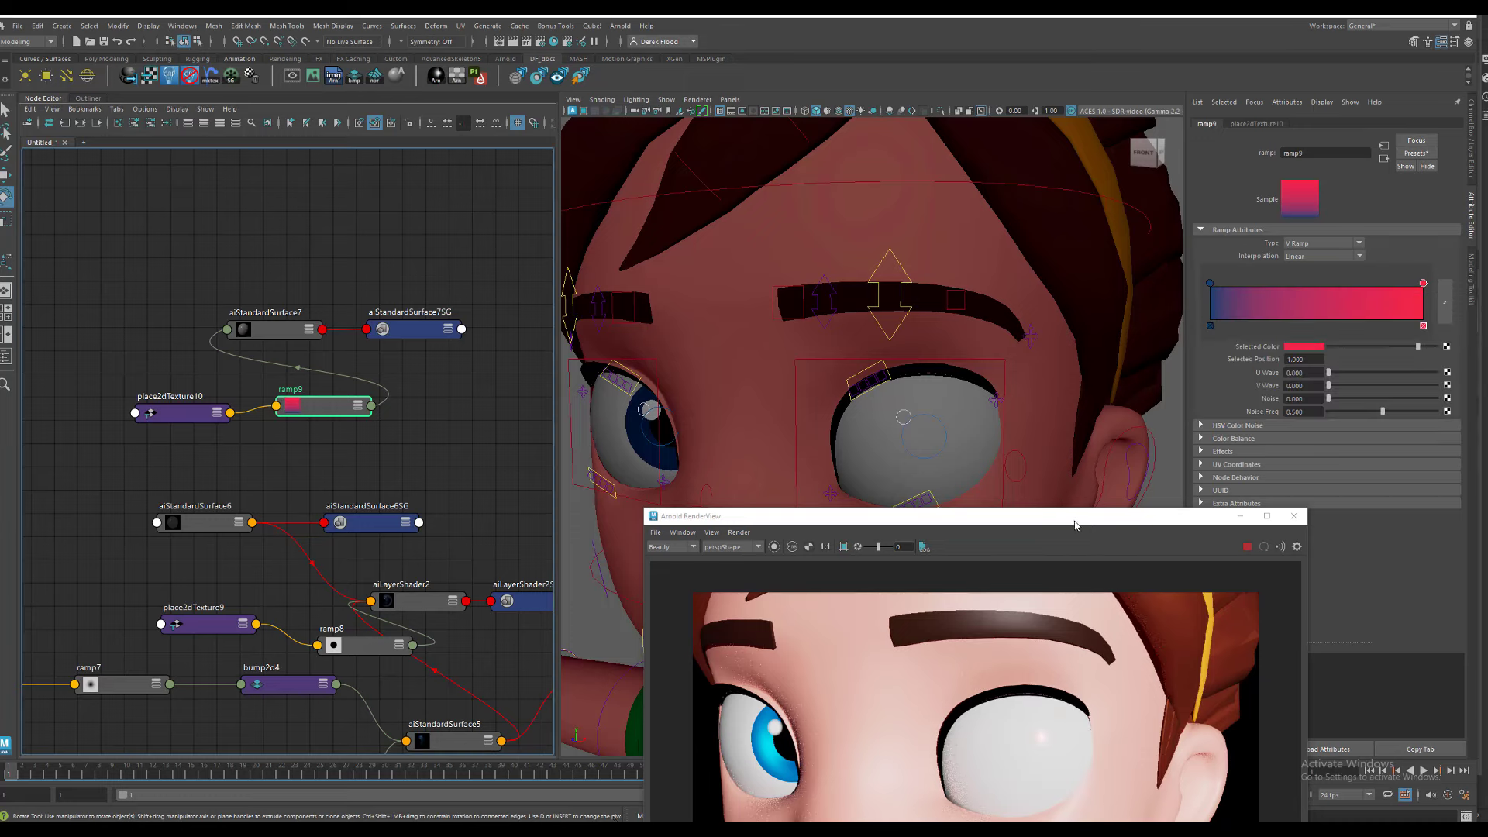
left_click_drag(1074, 525, 906, 322)
left_click(287, 332)
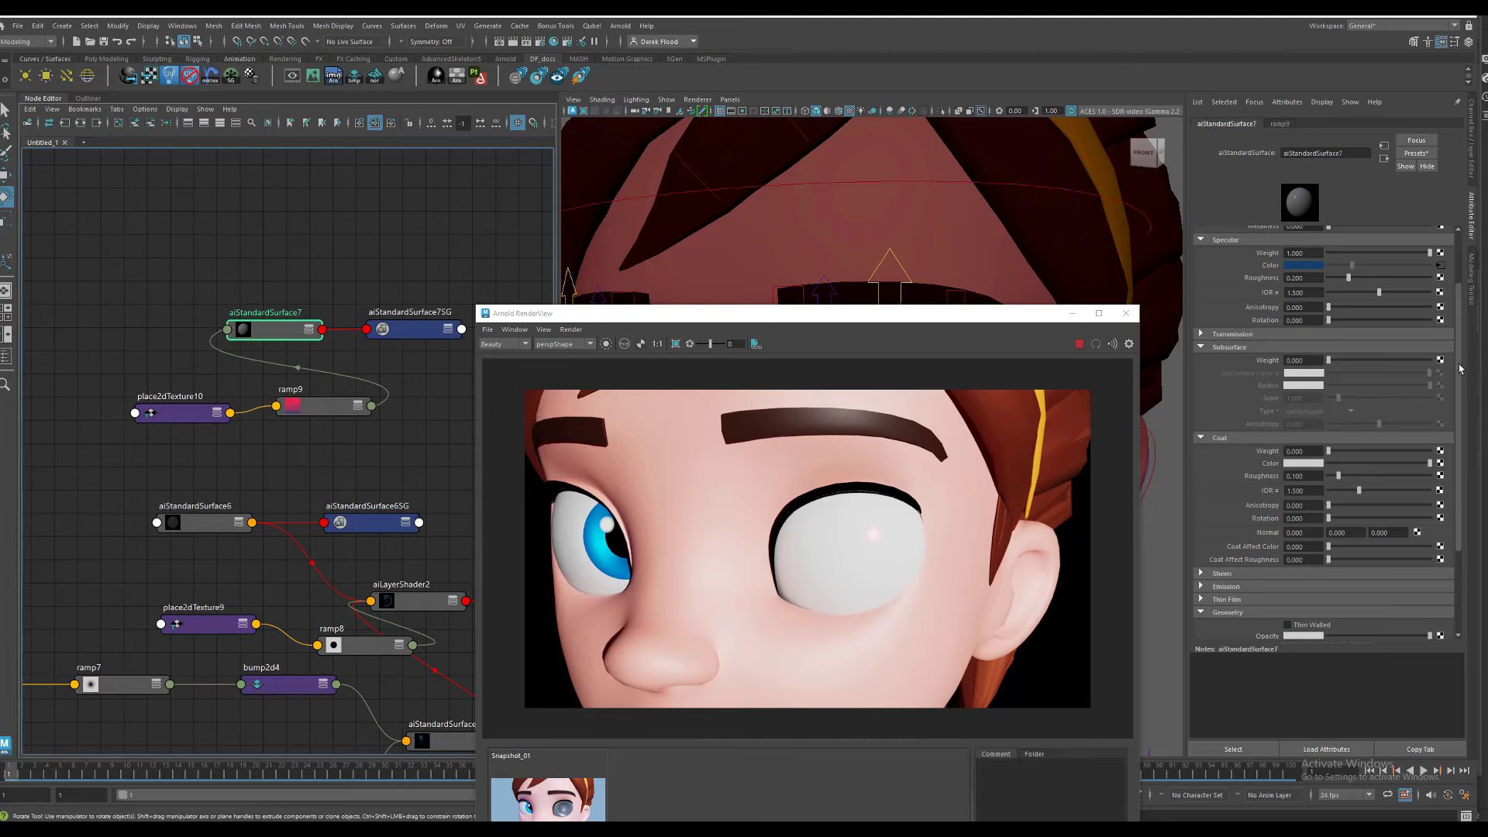
scroll(1460, 369, "up", 3)
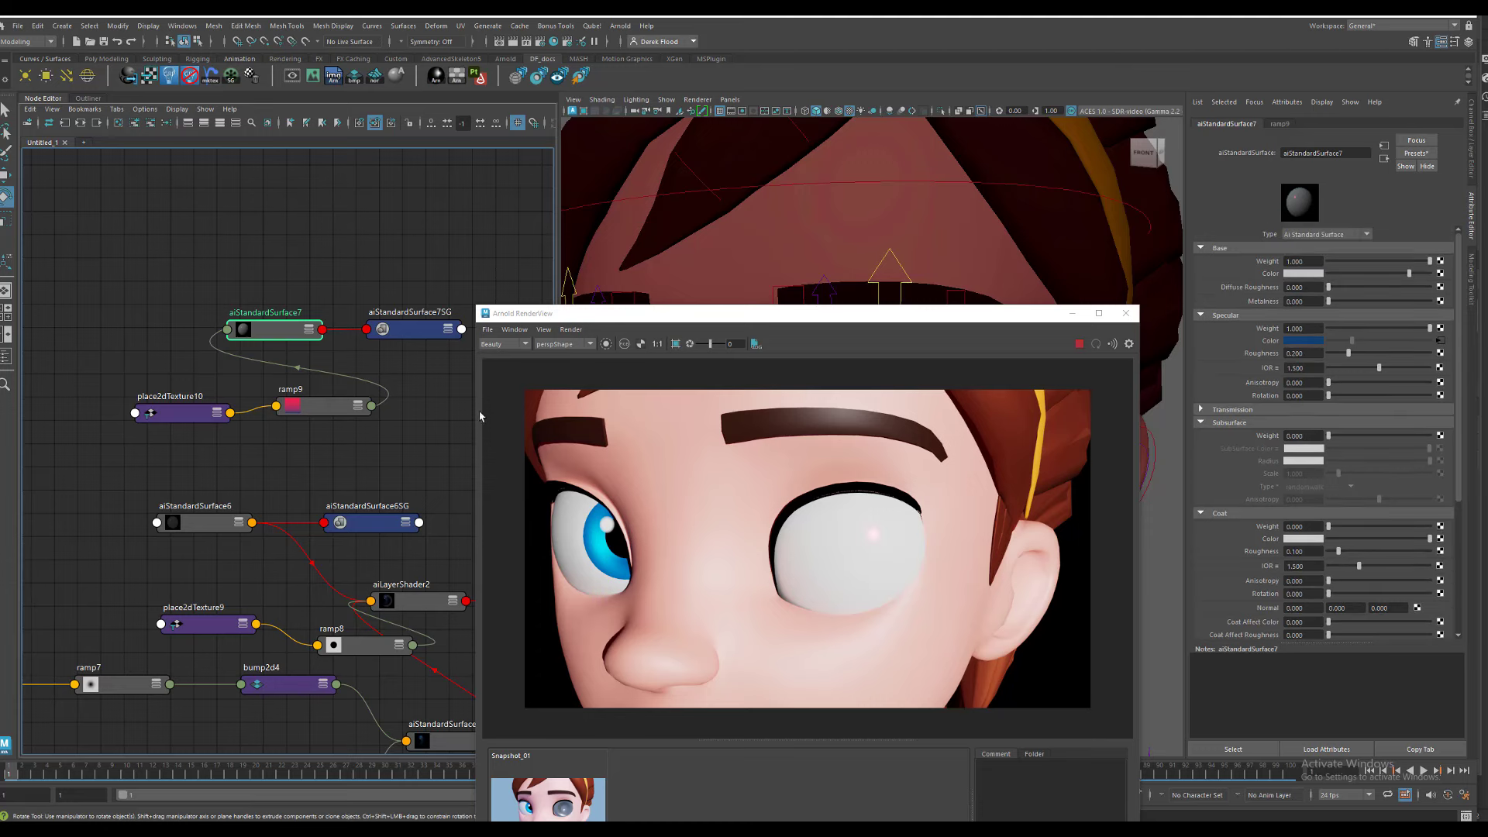
- Rewire ramp9 from specular to Base Color and set Specular Color to black
left_click(298, 372)
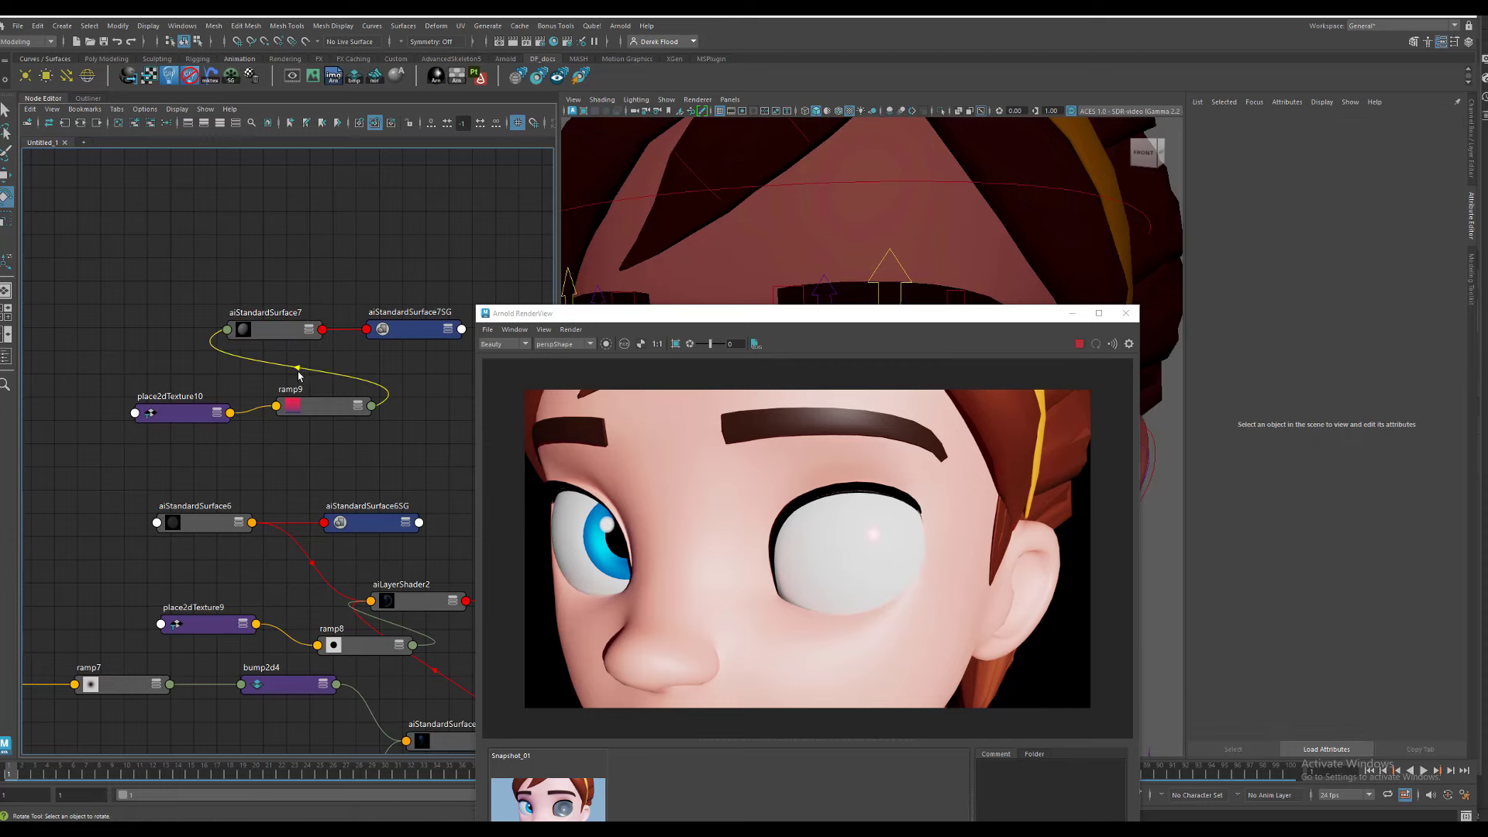
key("Delete")
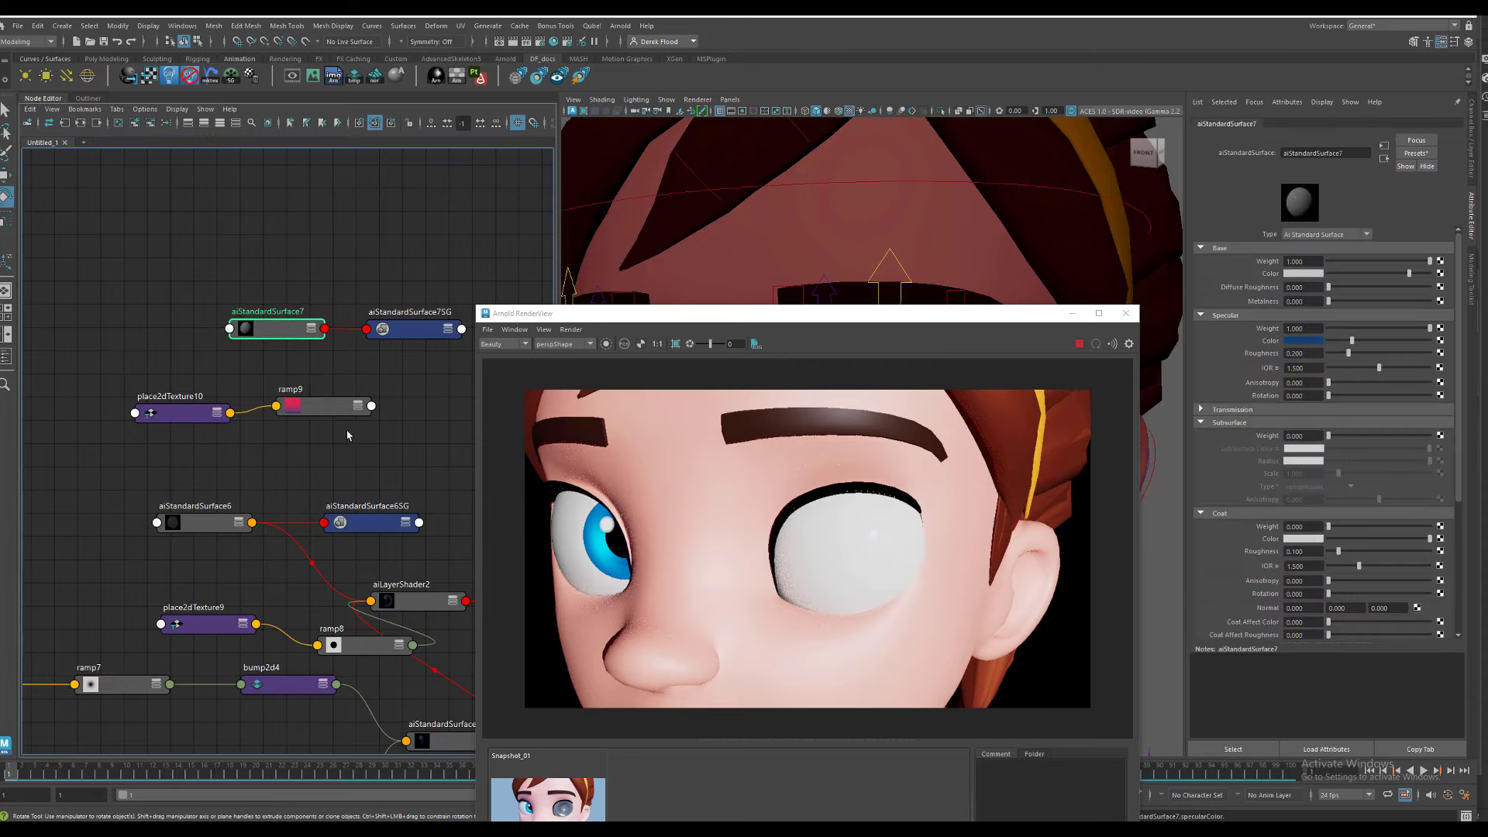
middle_click_drag(330, 409, 1303, 273)
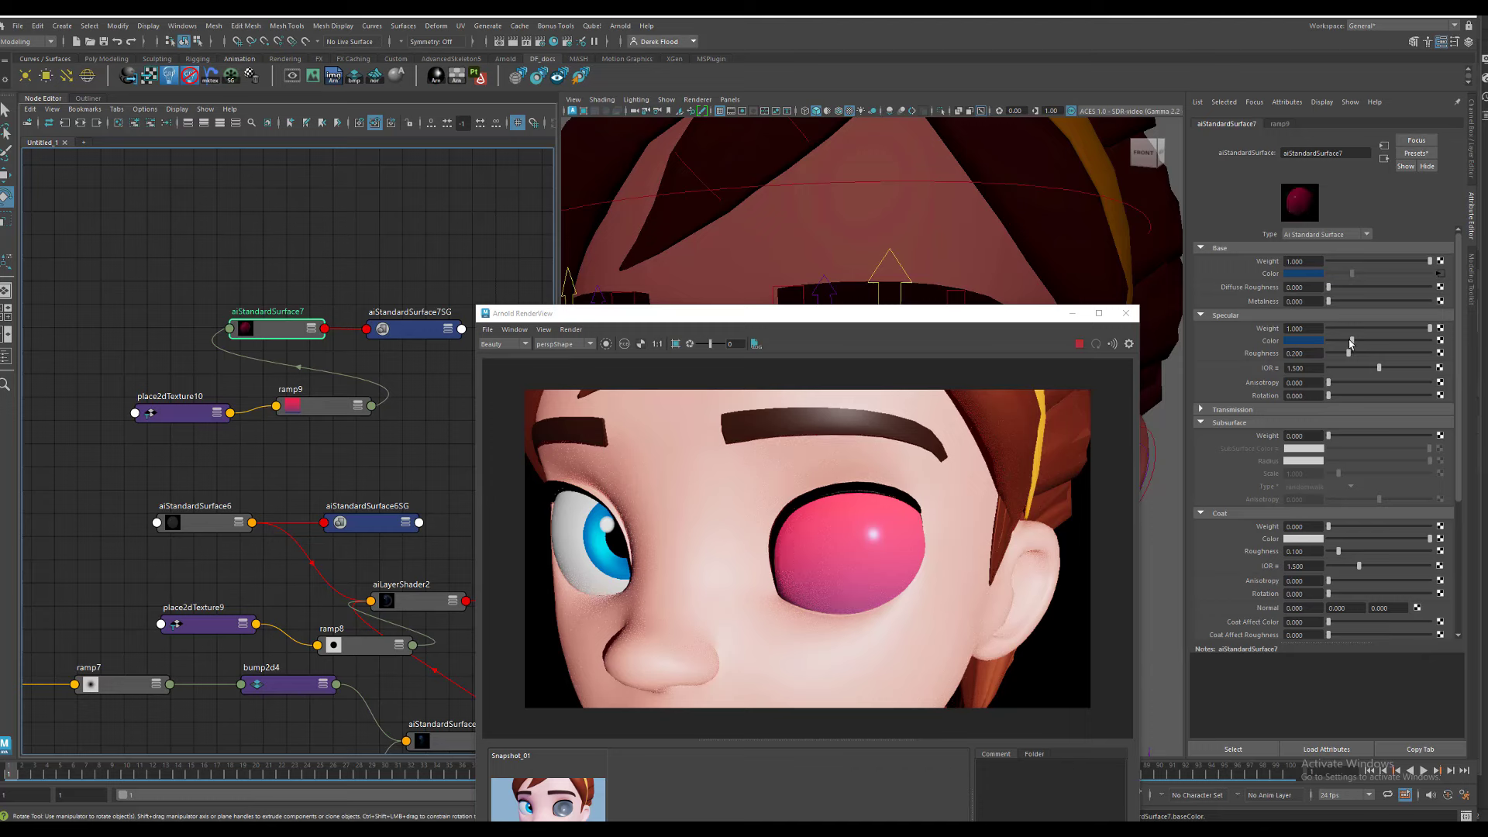
left_click_drag(1351, 343, 1327, 342)
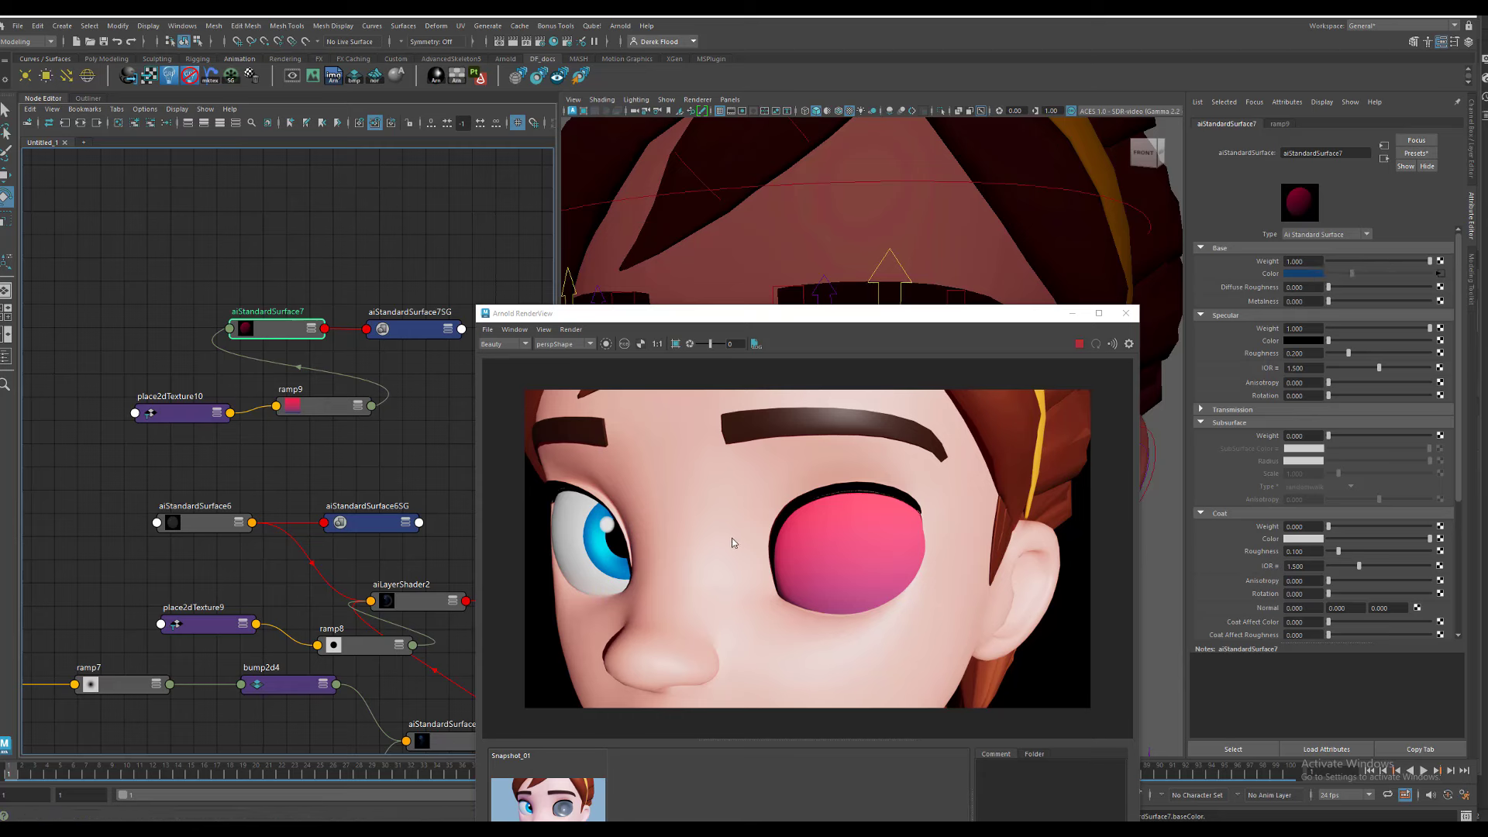
- Set ramp9's Type to Circular Ramp and Interpolation to None
left_click(325, 410)
left_click(1359, 244)
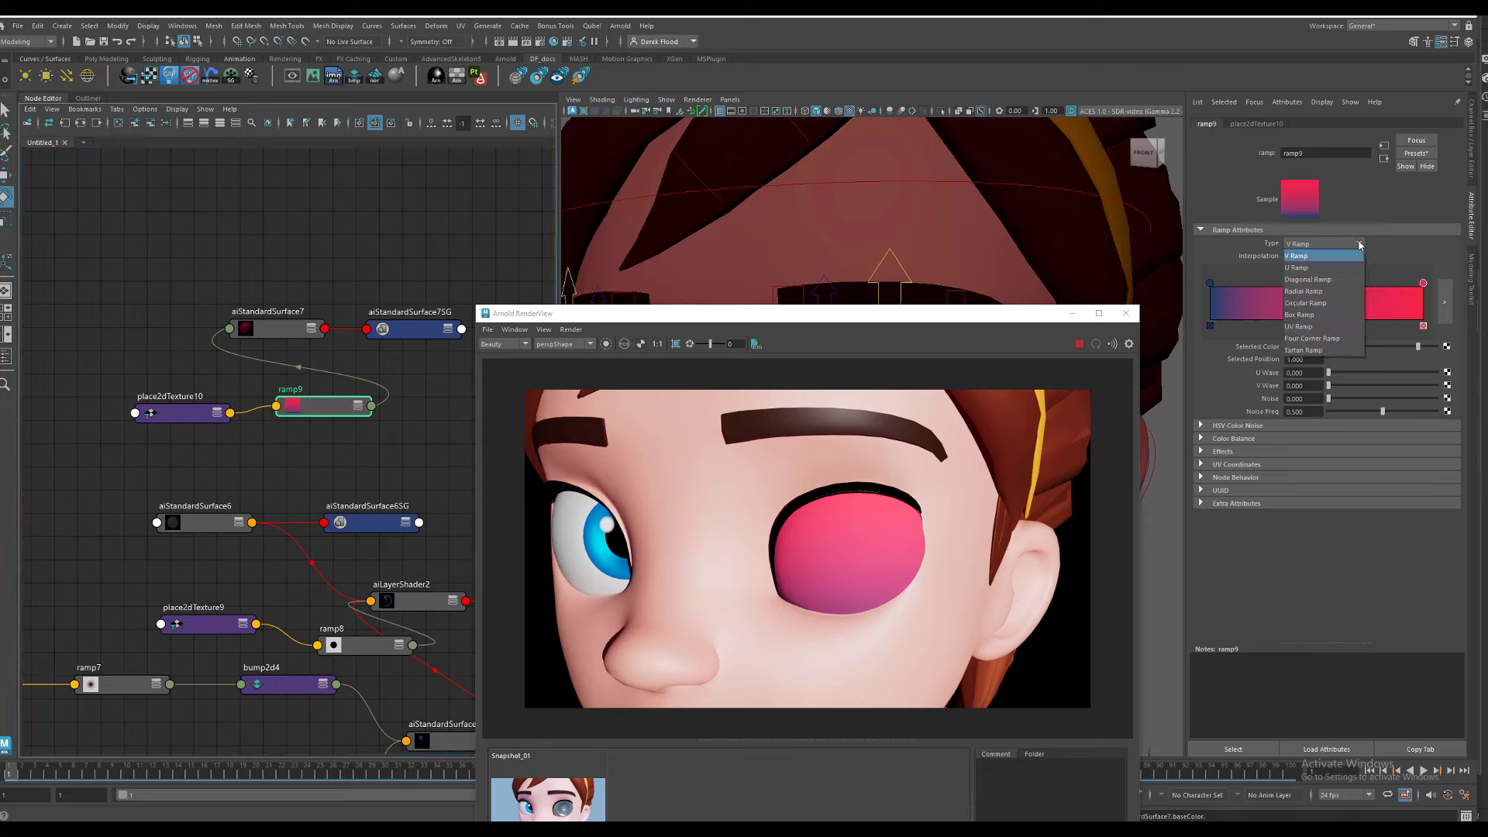
left_click(1343, 303)
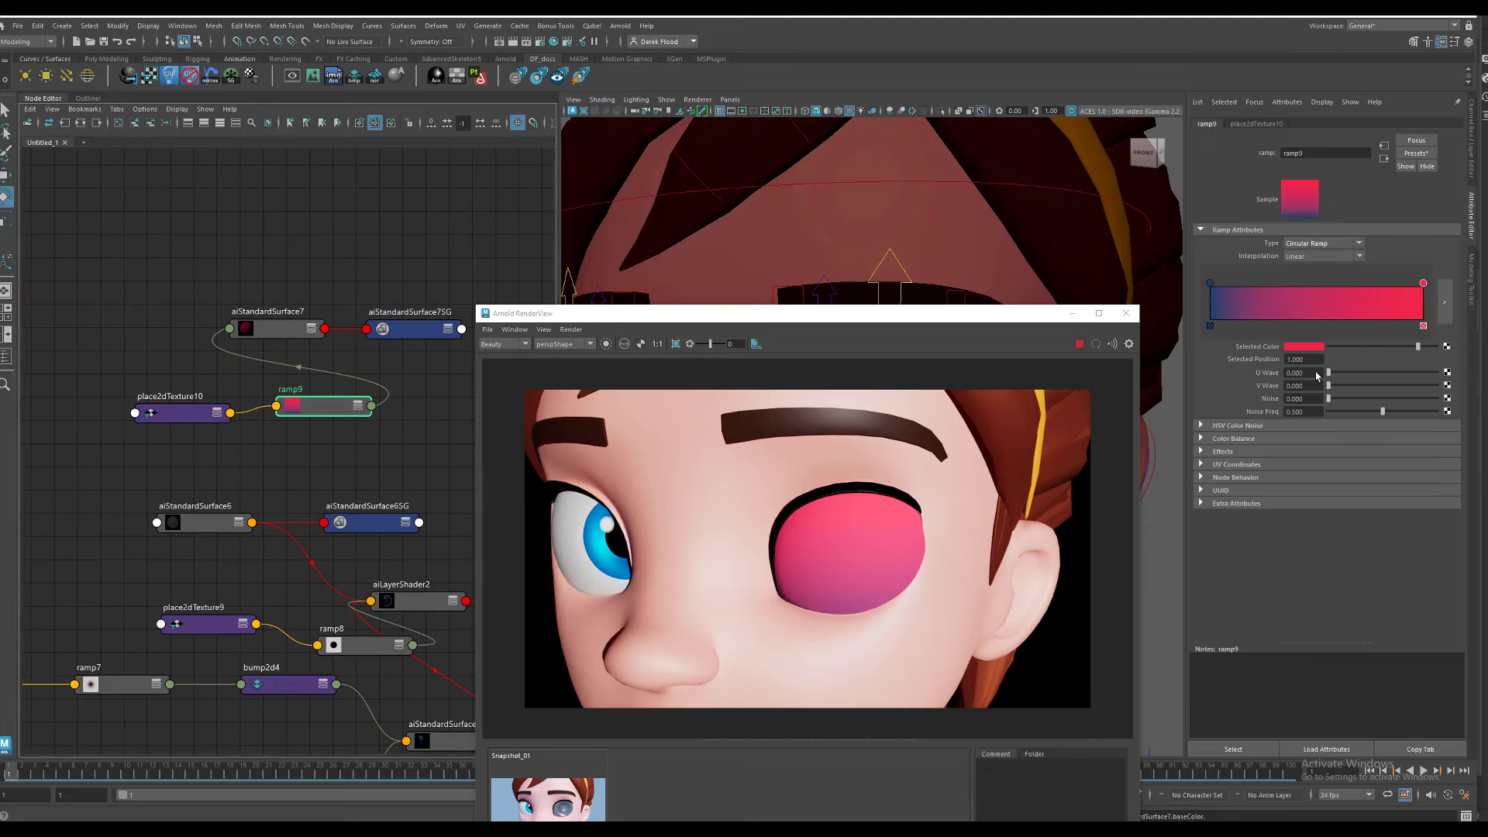
left_click(1358, 257)
left_click(1328, 270)
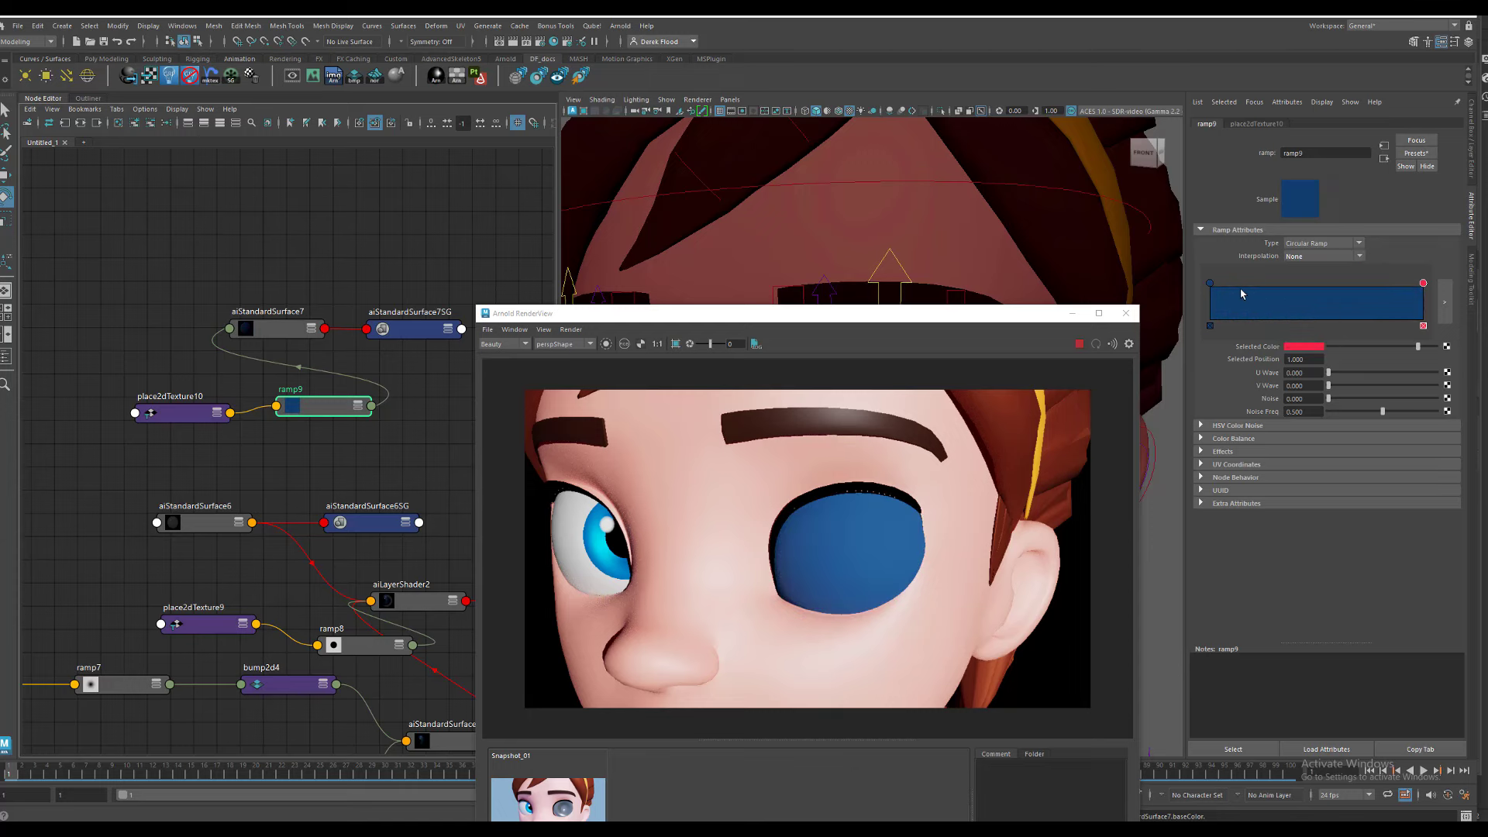
- Replace the red entry with black pupil and outer entries, leaving a narrow blue iris ring
left_click(1421, 325)
left_click_drag(1210, 284, 1276, 284)
left_click(1211, 303)
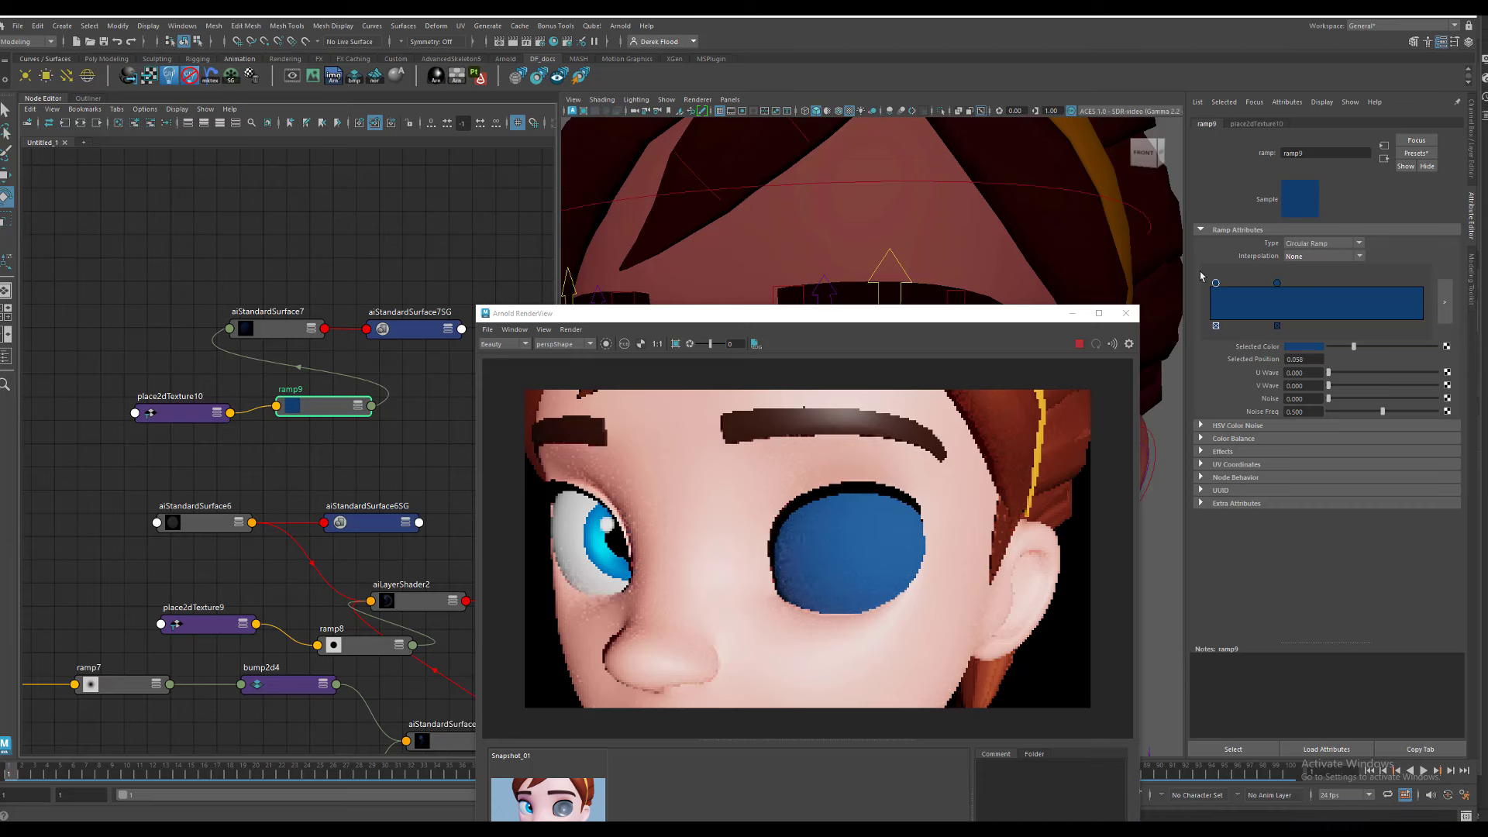
left_click_drag(1354, 346, 1328, 346)
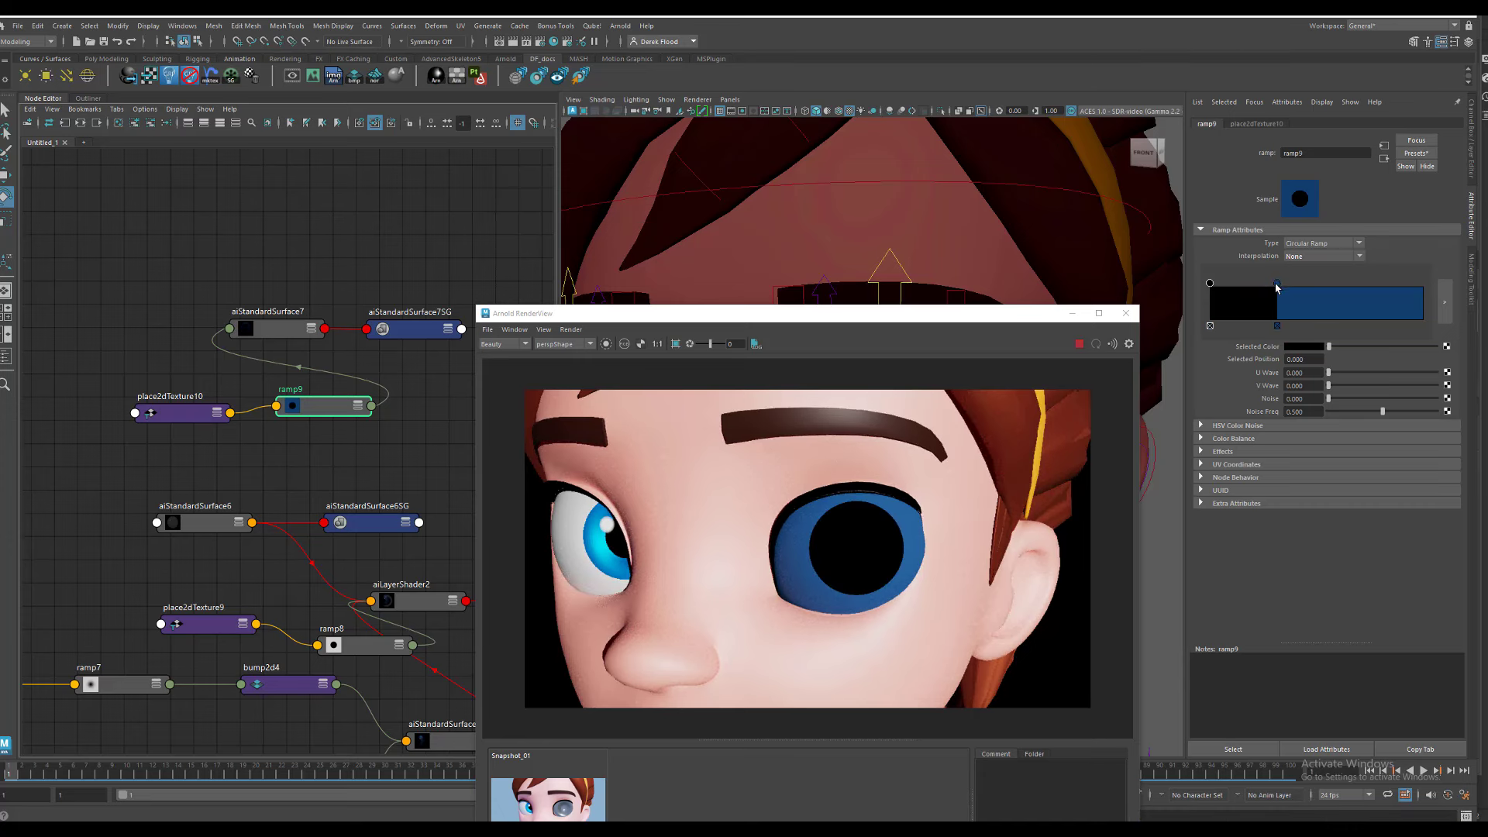
left_click_drag(1277, 284, 1244, 284)
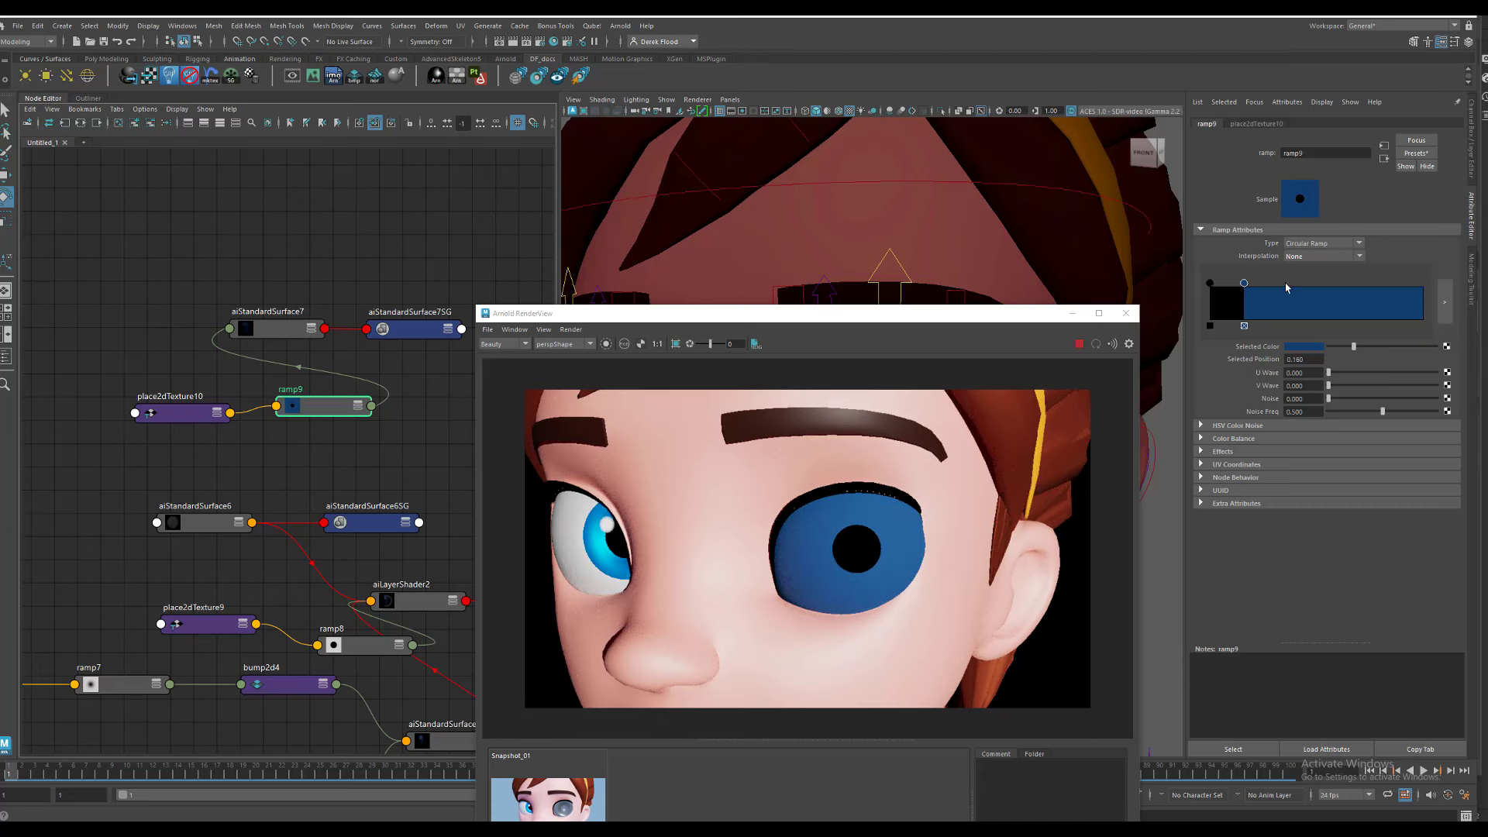
left_click(1316, 301)
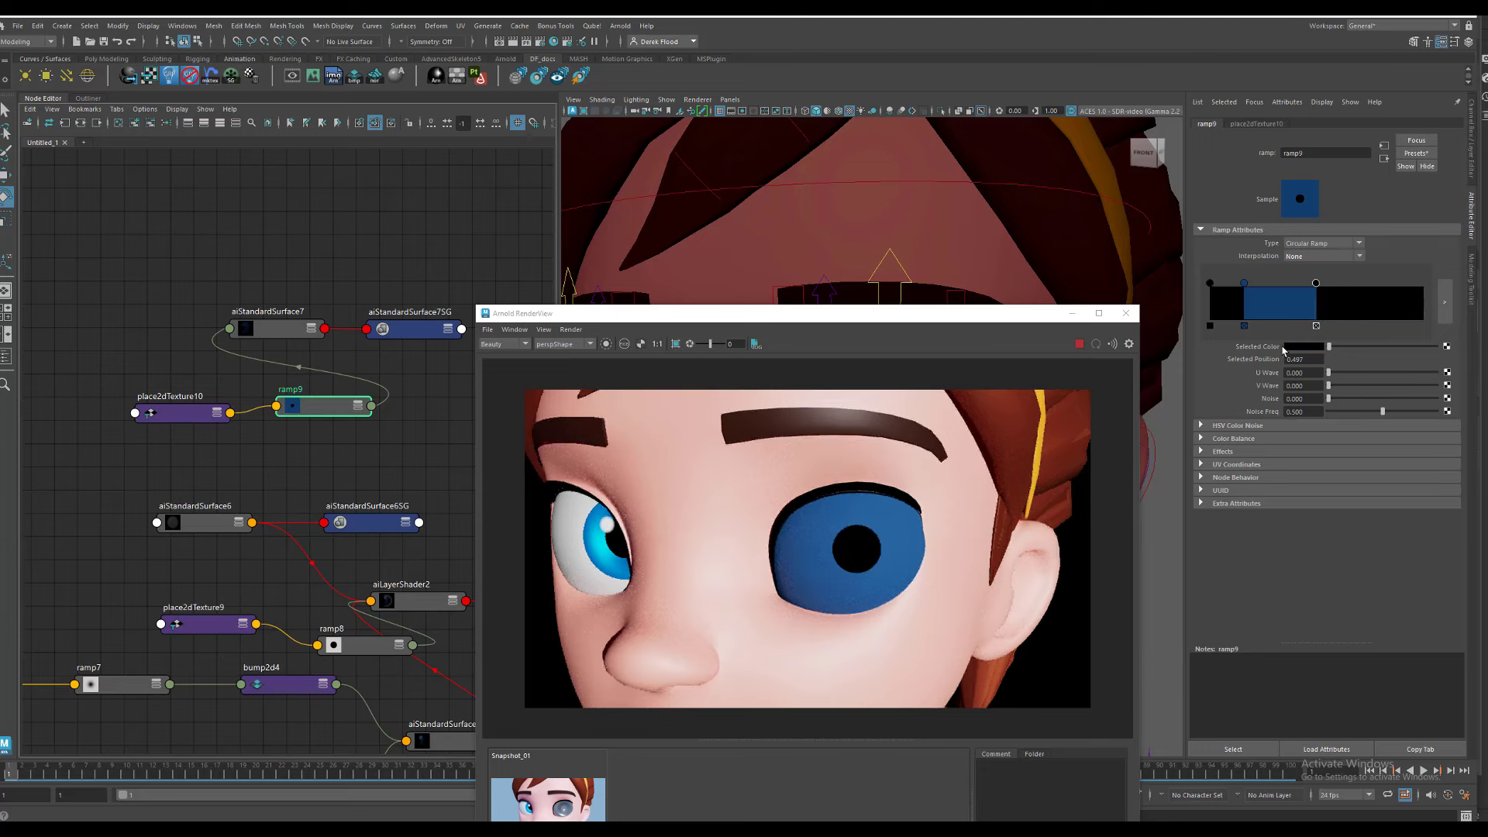
left_click_drag(1353, 346, 1329, 346)
left_click_drag(1318, 289, 1279, 295)
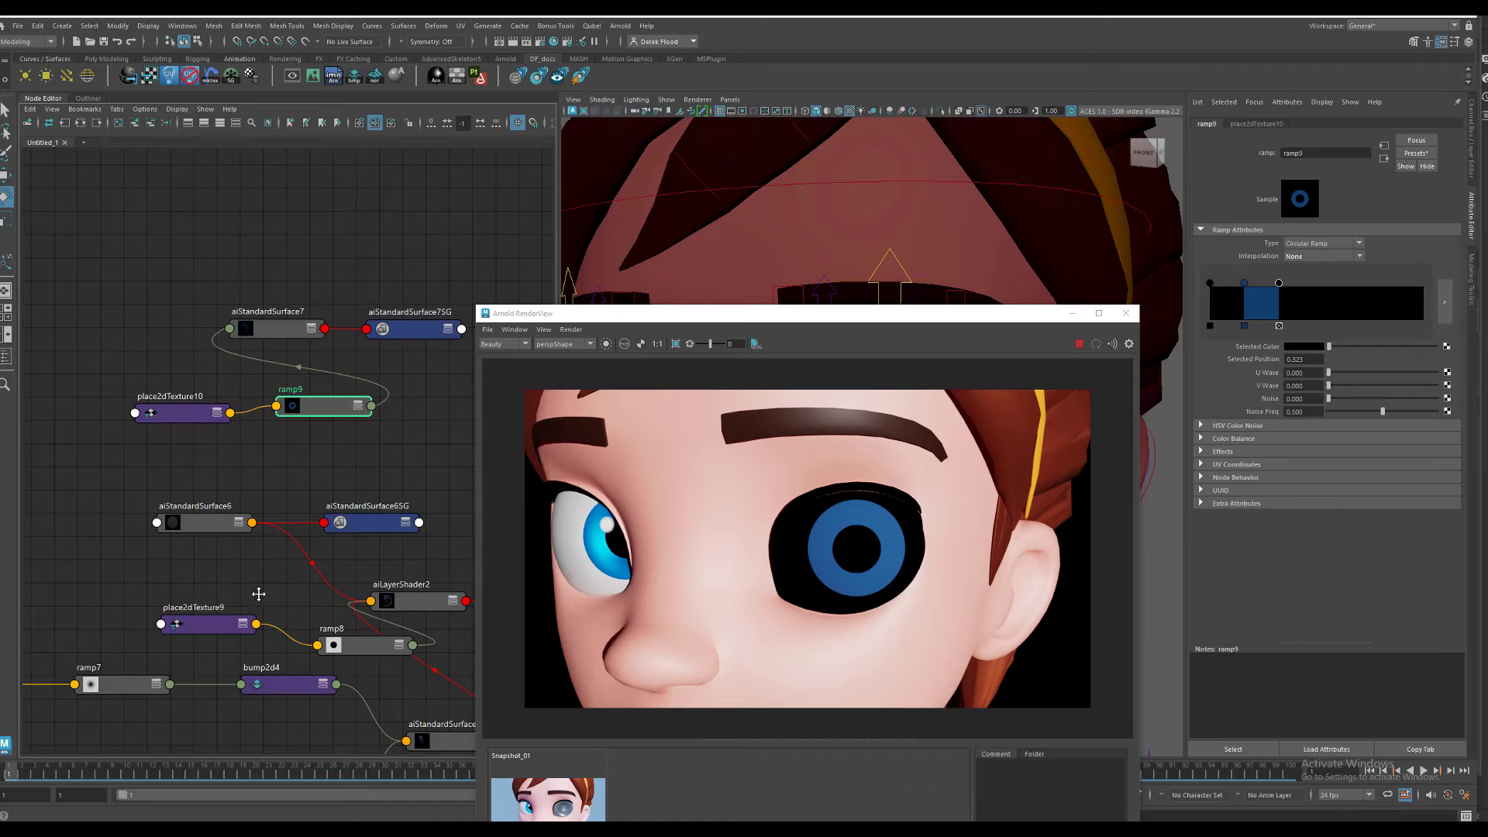
scroll(256, 598, "down", 5)
middle_click_drag(323, 645, 442, 460, "alt")
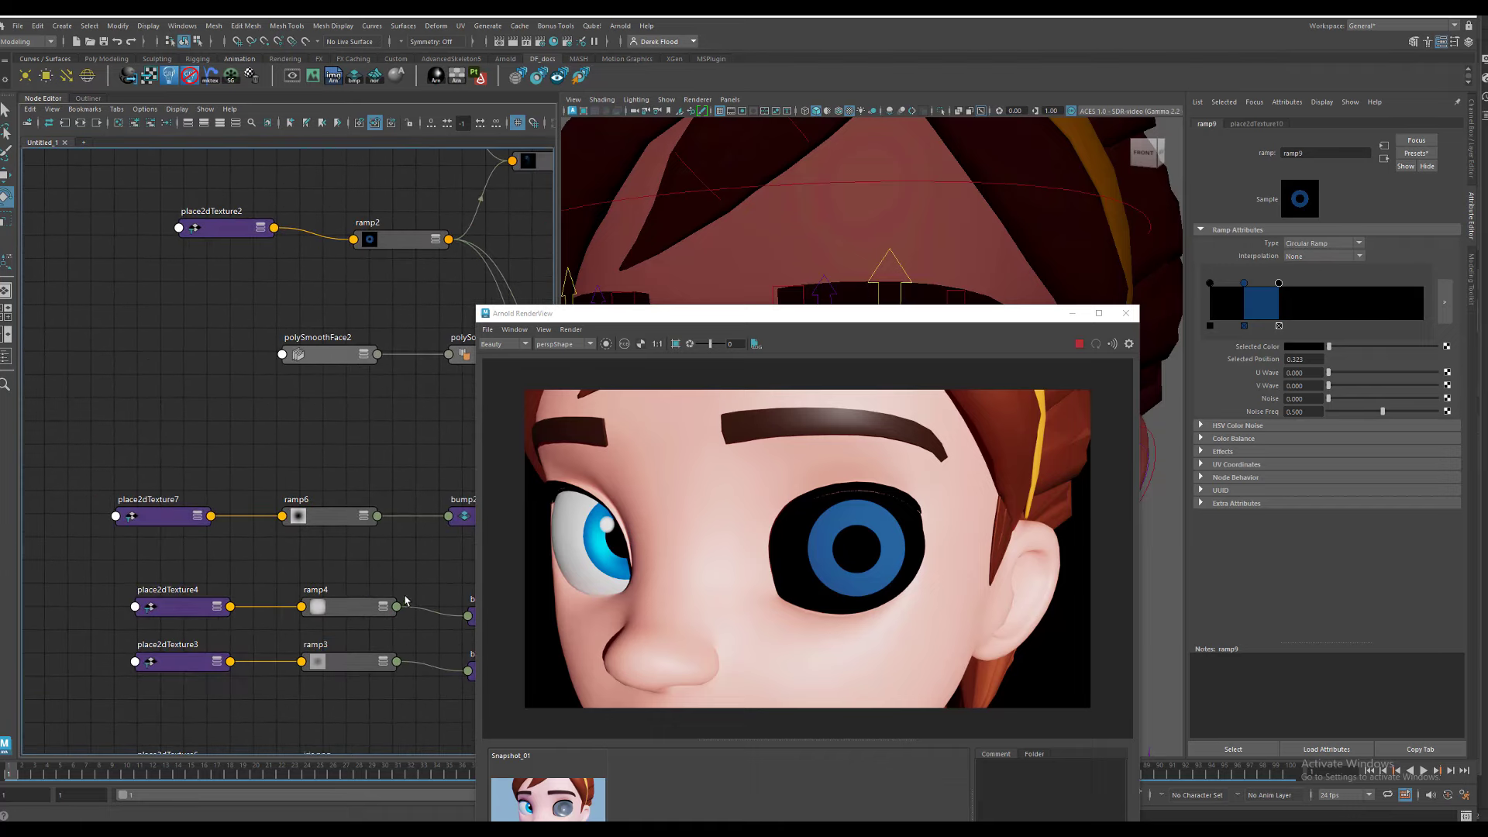
- Place the iris.png node below ramp9 and plug it into the ramp's blue iris entry
middle_click_drag(405, 599, 317, 453, "alt")
left_click(253, 618)
left_click_drag(253, 618, 258, 290)
middle_click_drag(337, 340, 316, 709, "alt")
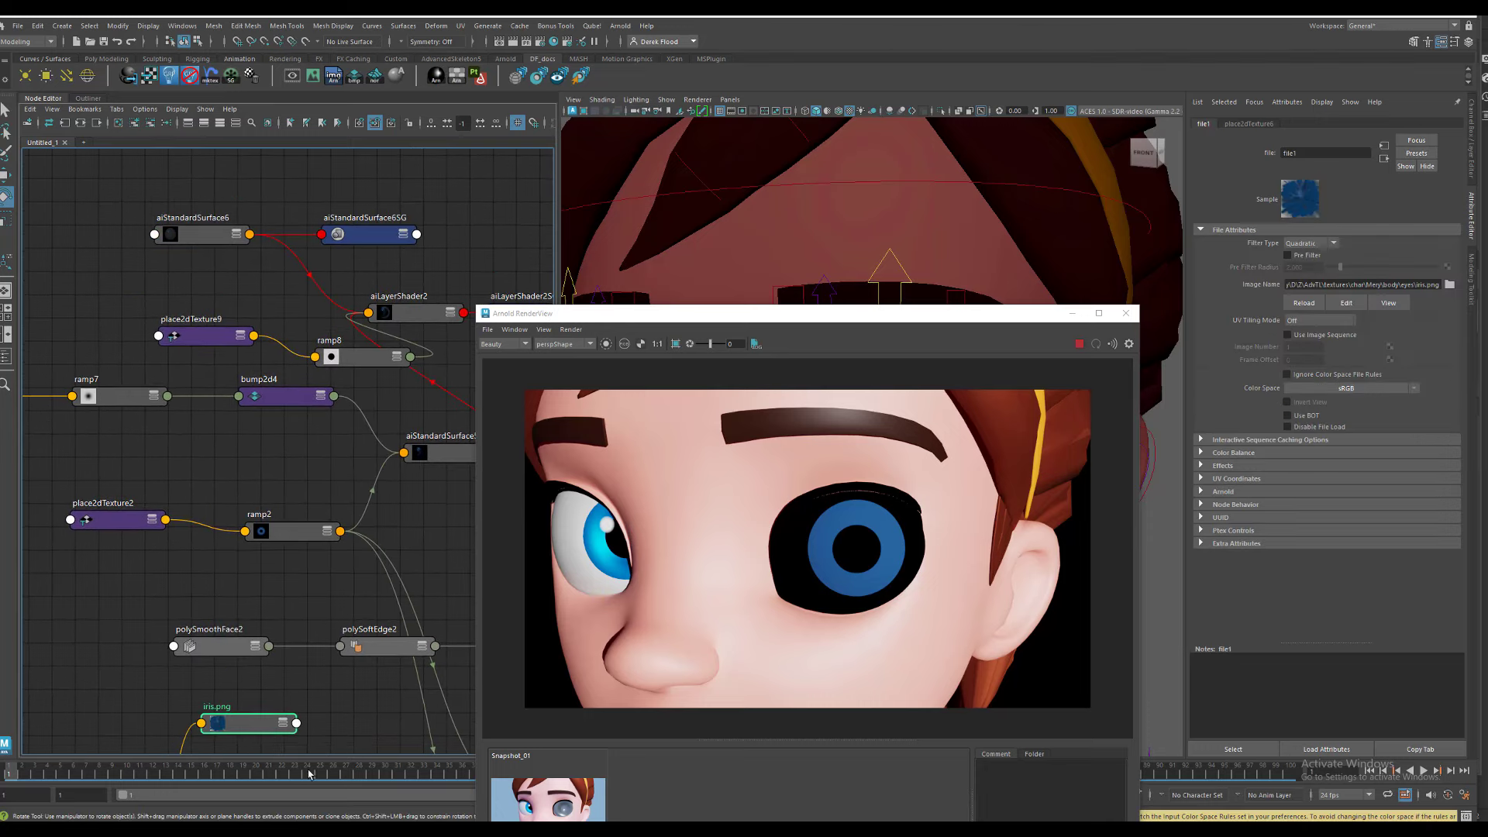
left_click_drag(255, 724, 267, 275)
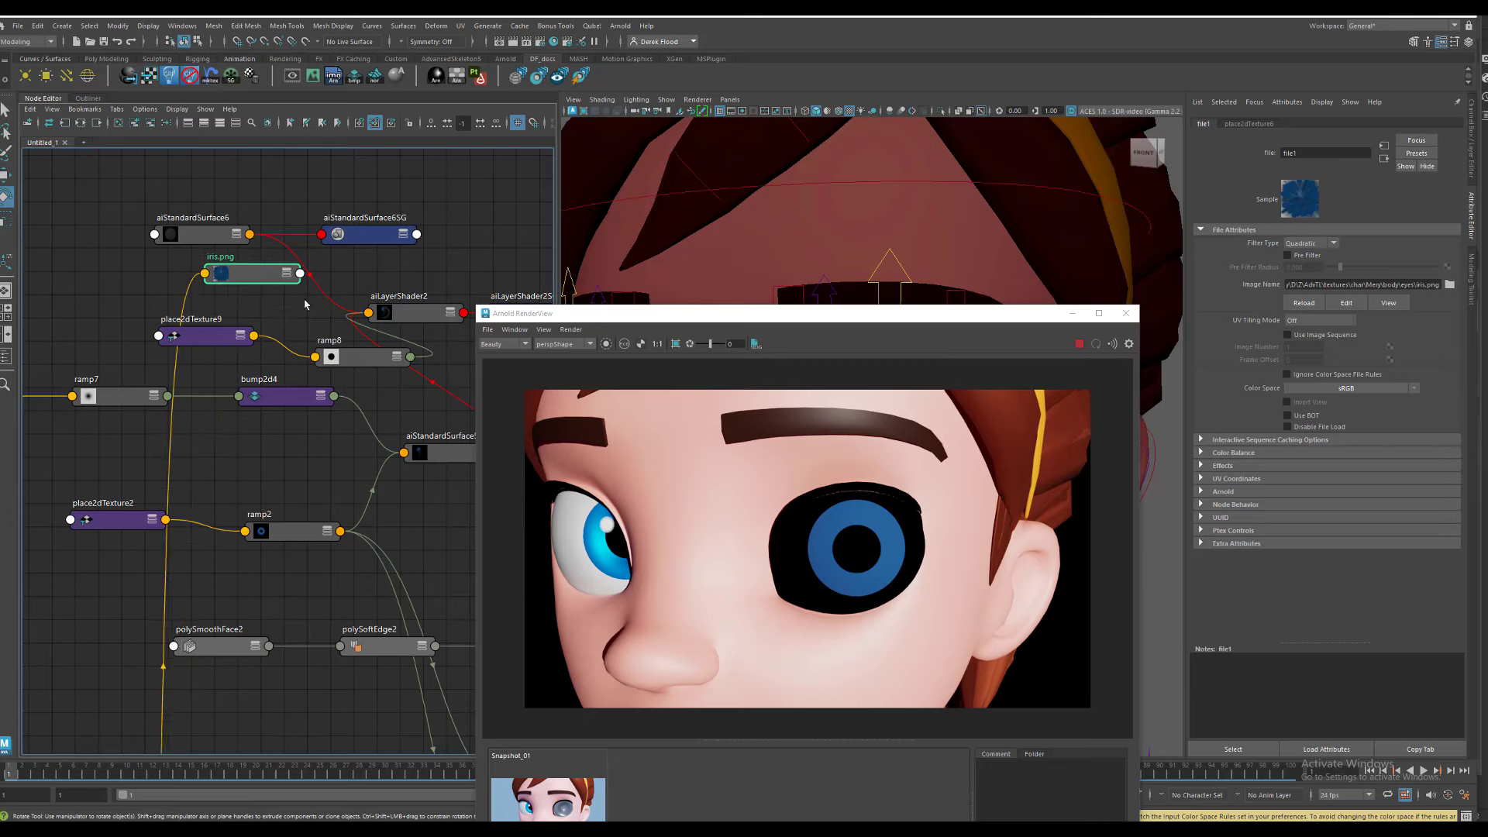
middle_click_drag(300, 300, 313, 497, "alt")
left_click_drag(286, 471, 302, 368)
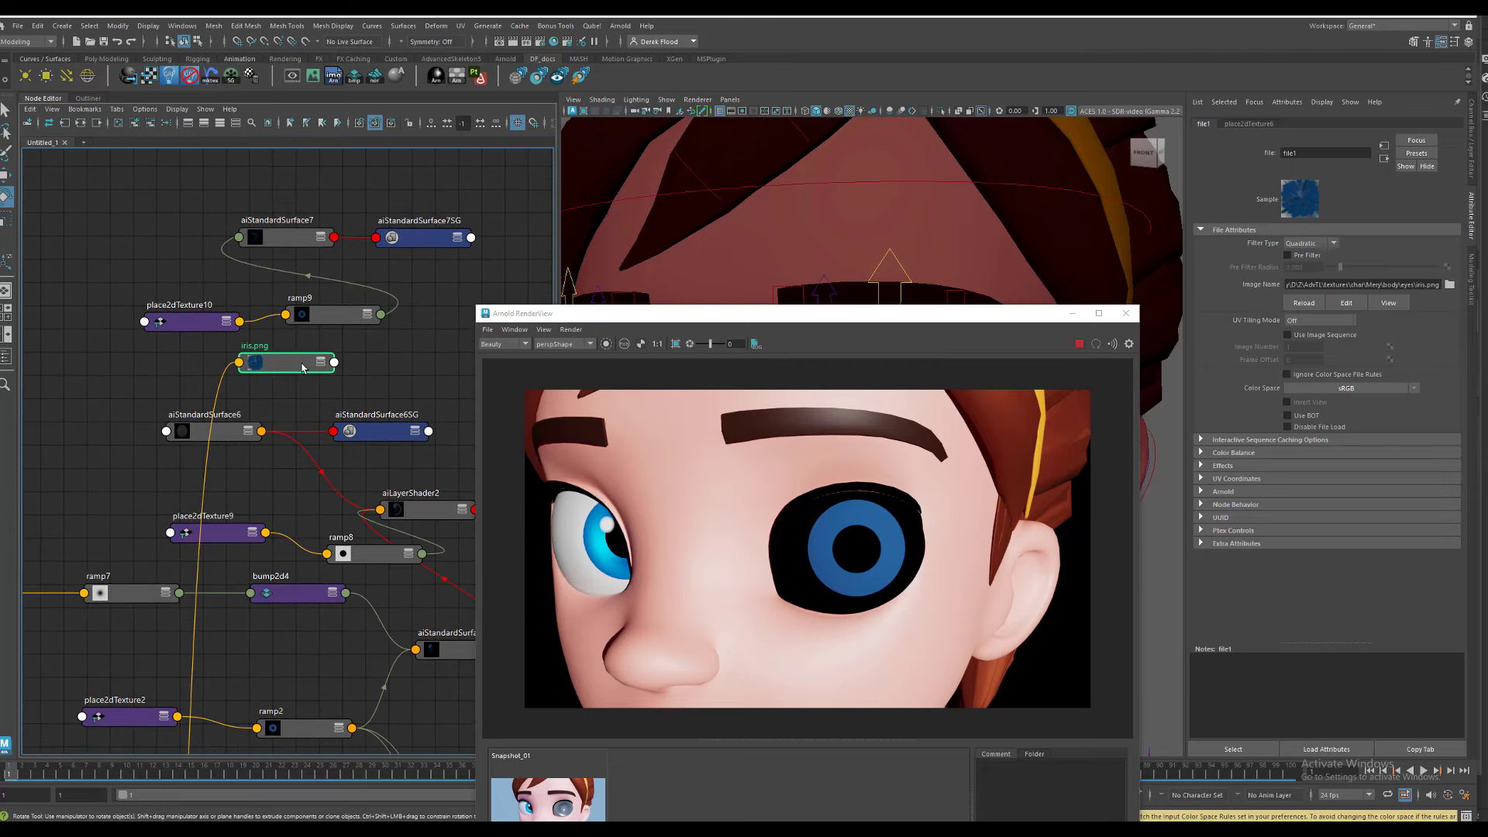
left_click(319, 318)
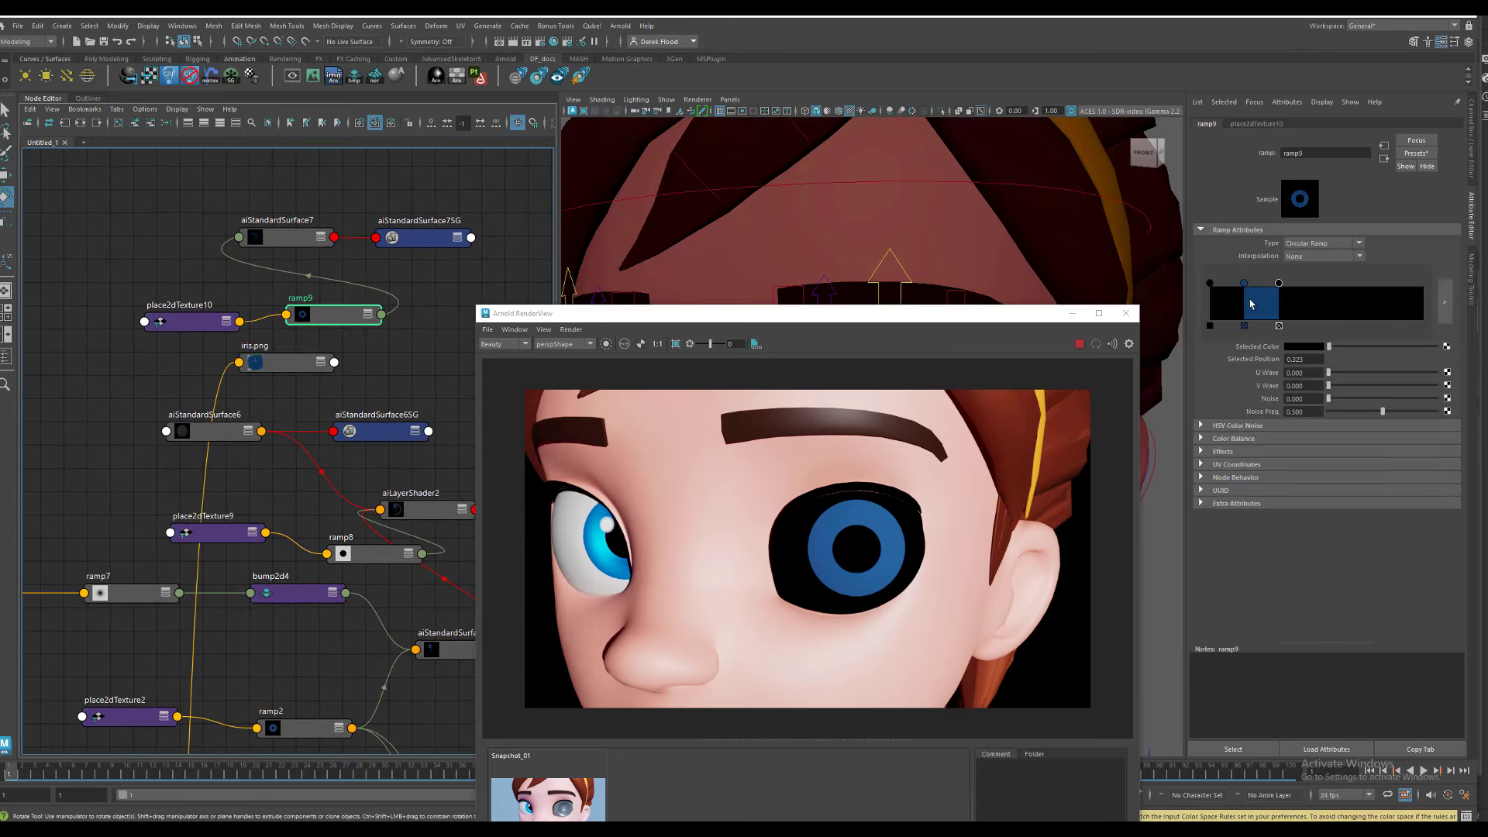
left_click(1244, 283)
middle_click_drag(287, 370, 1262, 354)
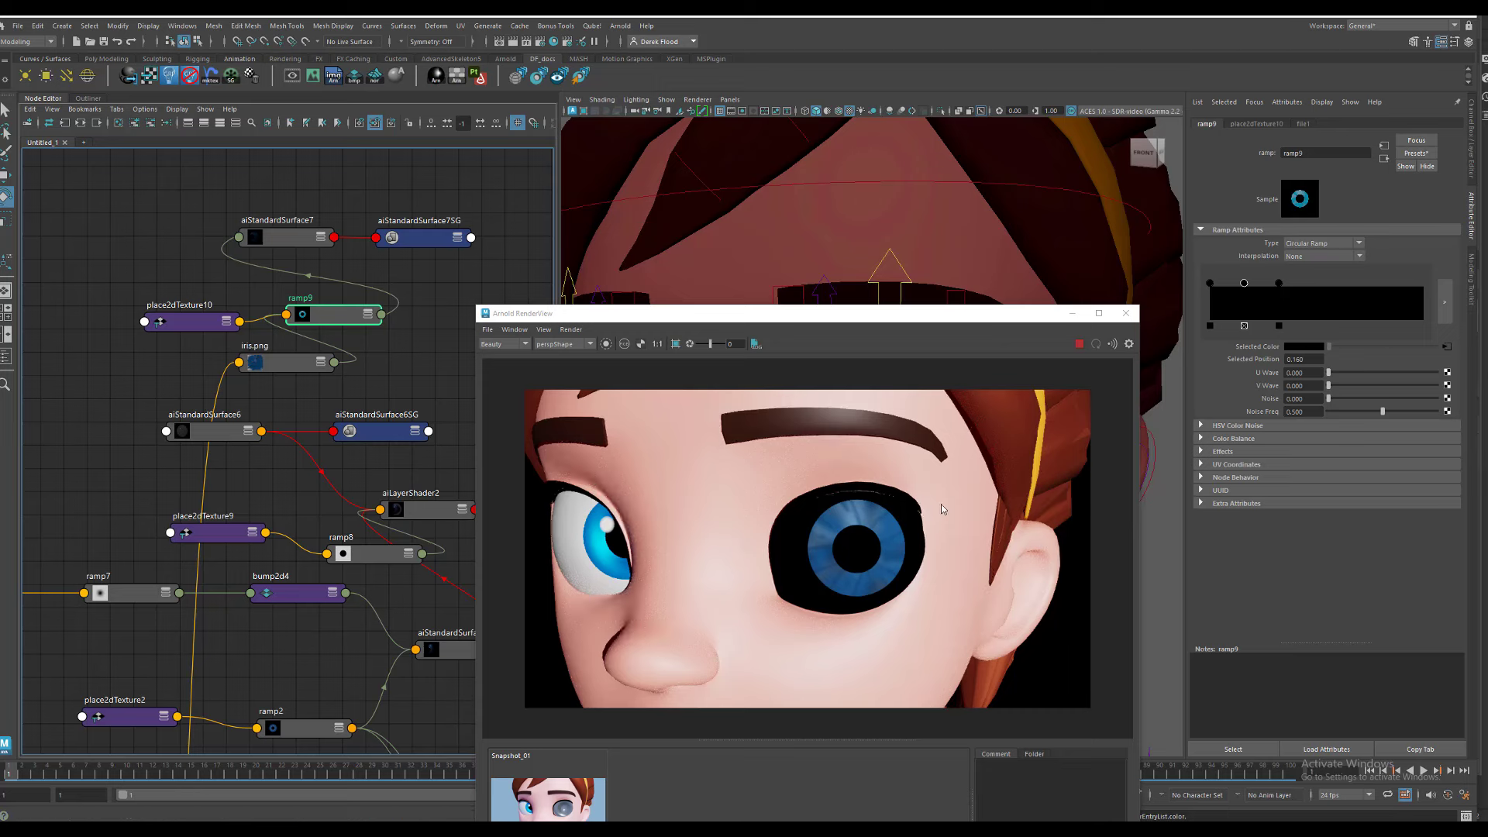
- Switch ramp9 to Linear interpolation and move the pupil edge entry to 0.149
left_click(1364, 264)
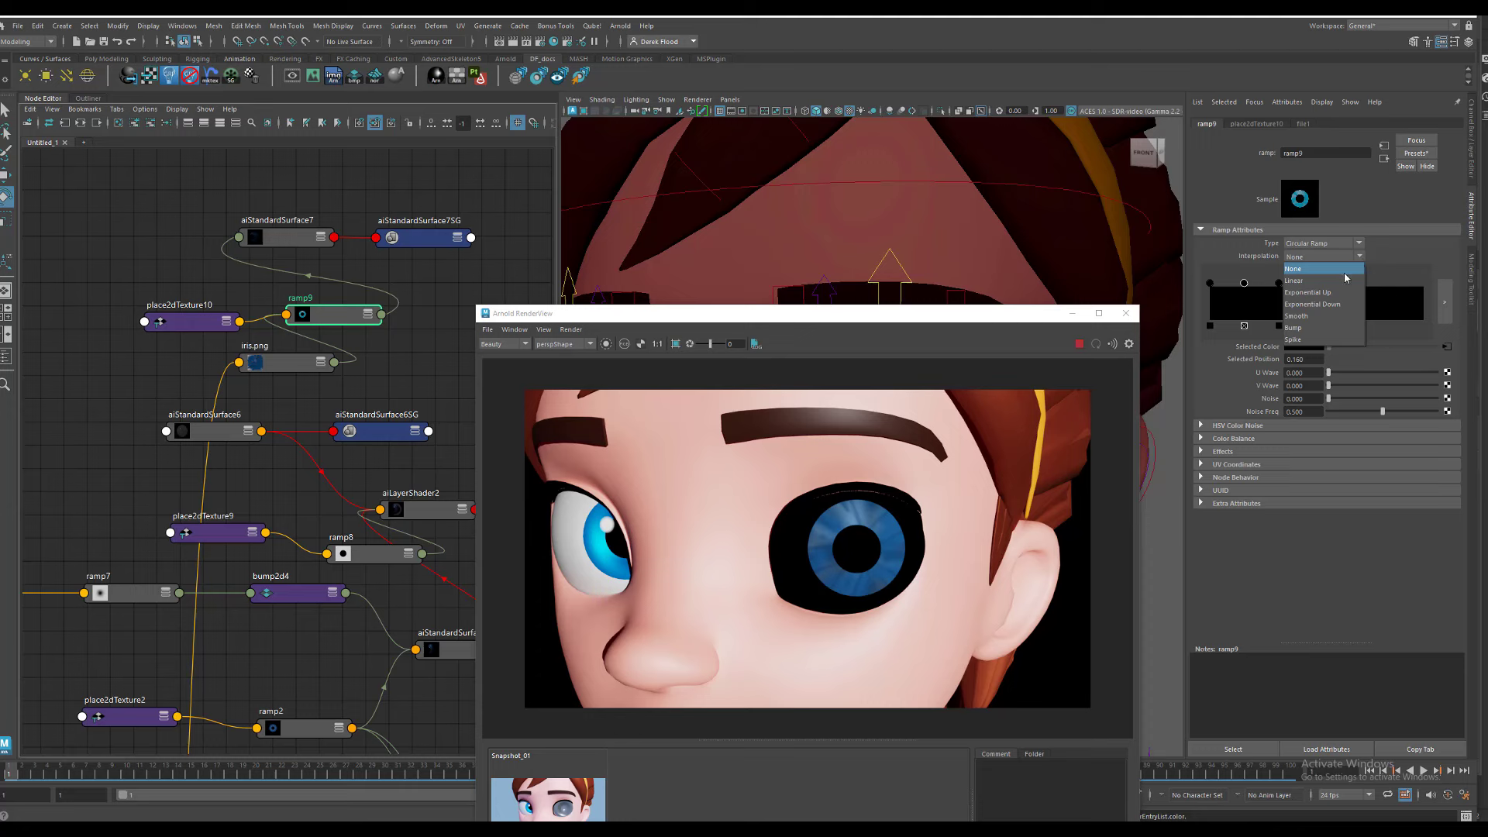
left_click(1317, 281)
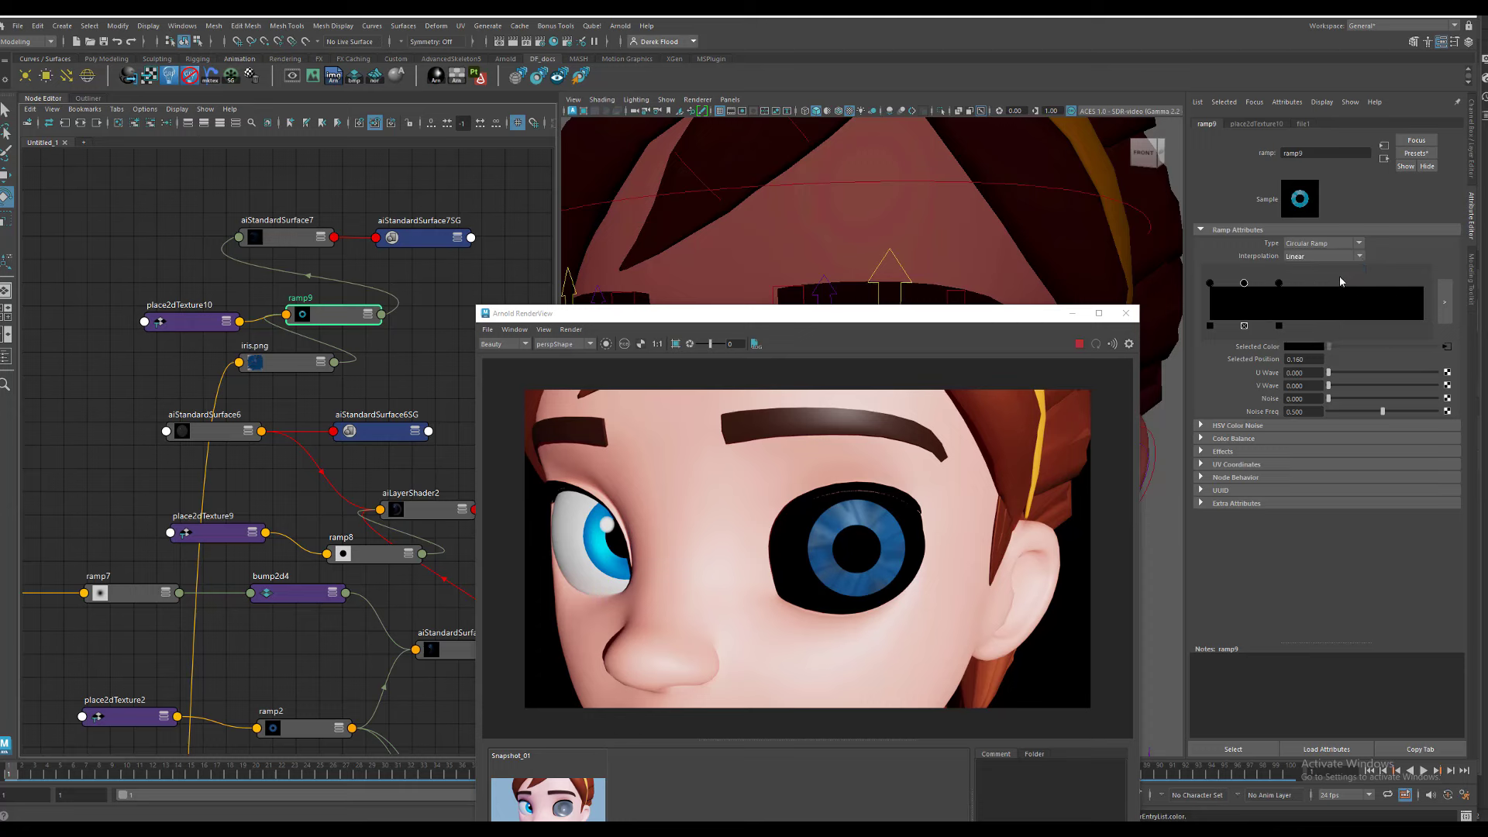
left_click(1211, 282)
left_click_drag(1217, 285, 1242, 285)
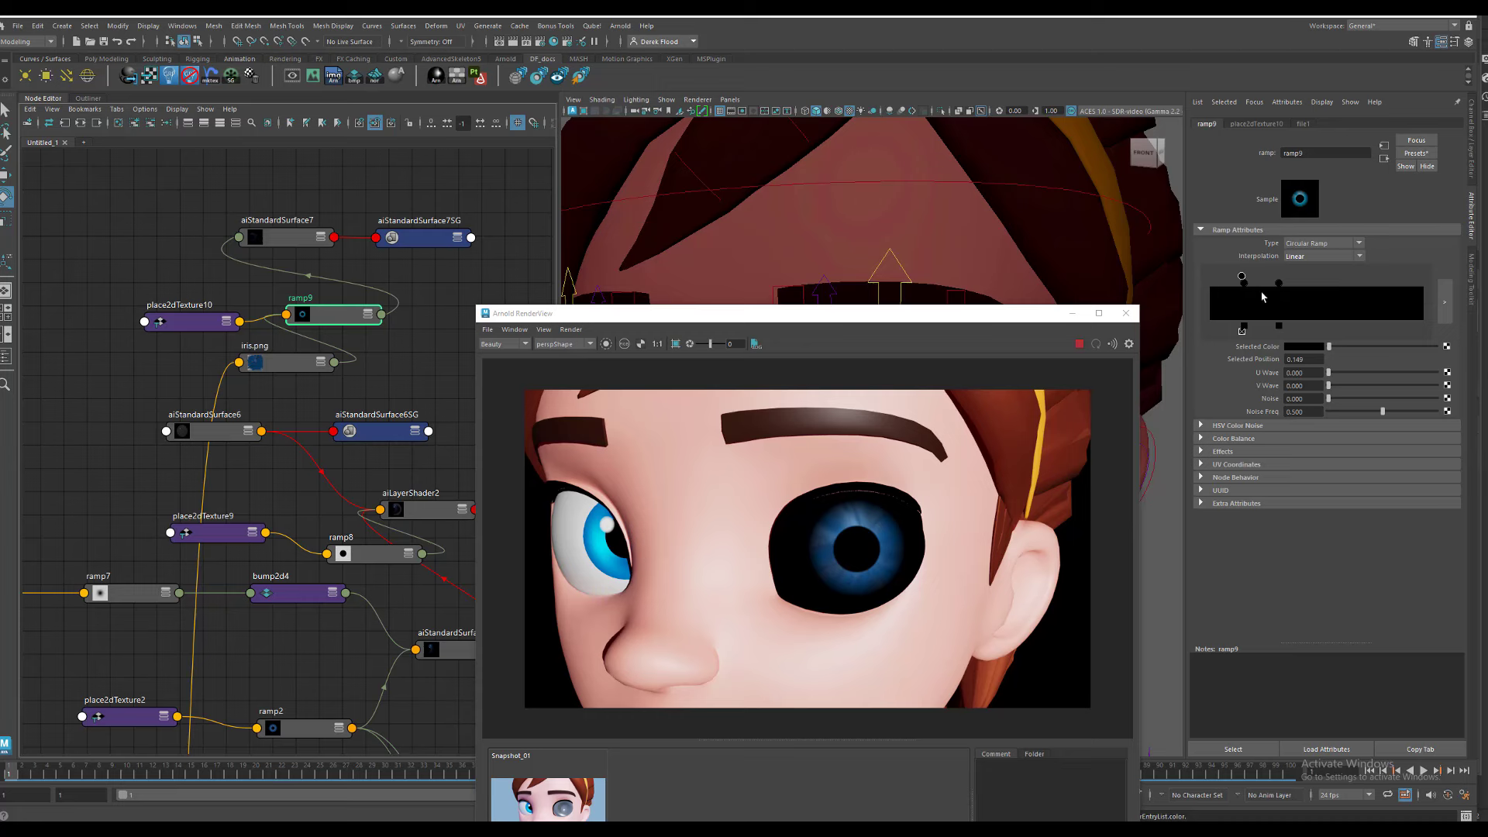
- Nudge the iris ring's outer entry inward and colour it a darker blue
left_click(1279, 283)
left_click_drag(1279, 283, 1275, 279)
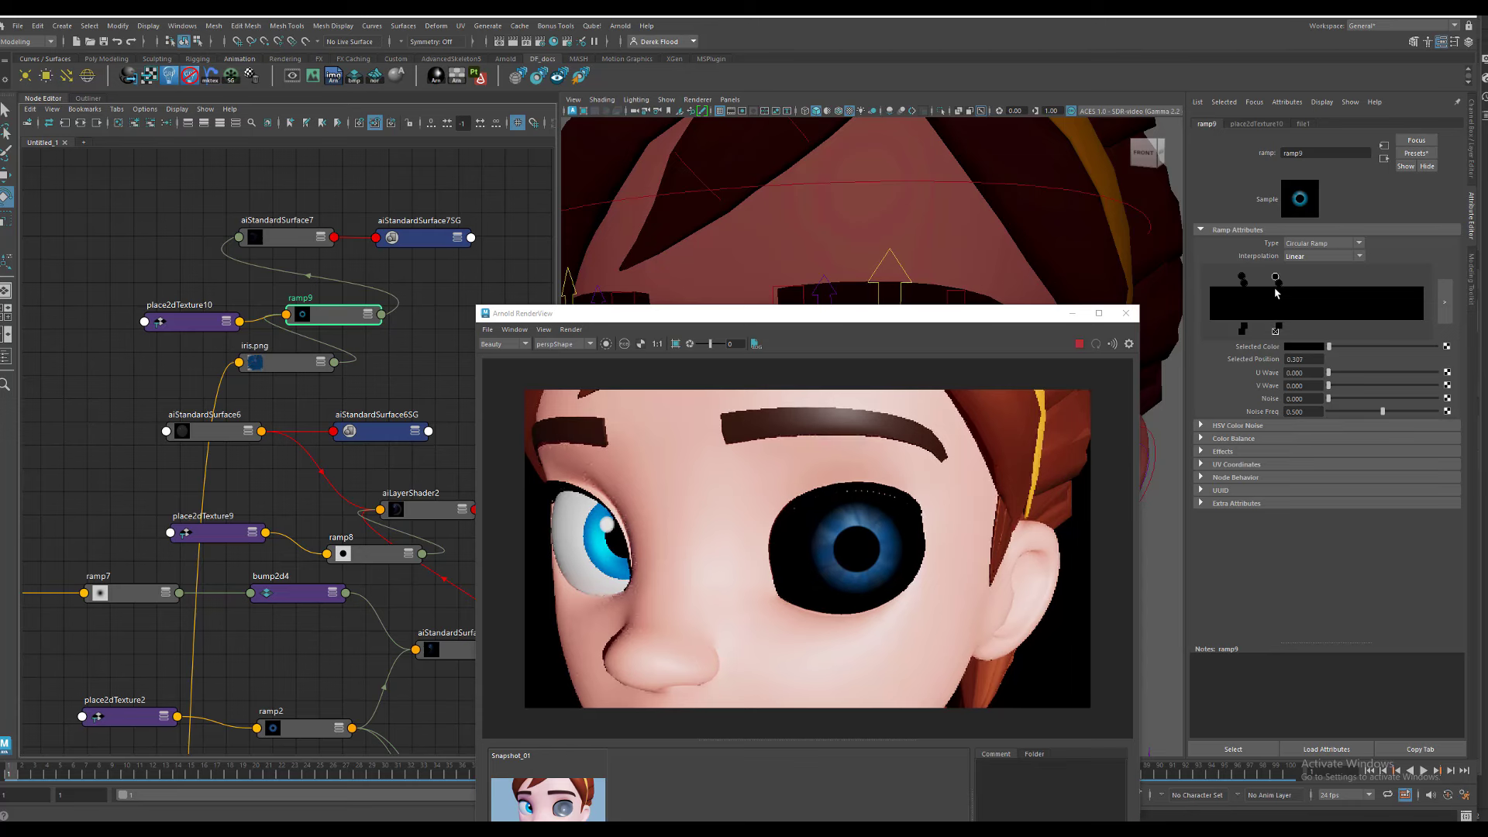
left_click(1313, 347)
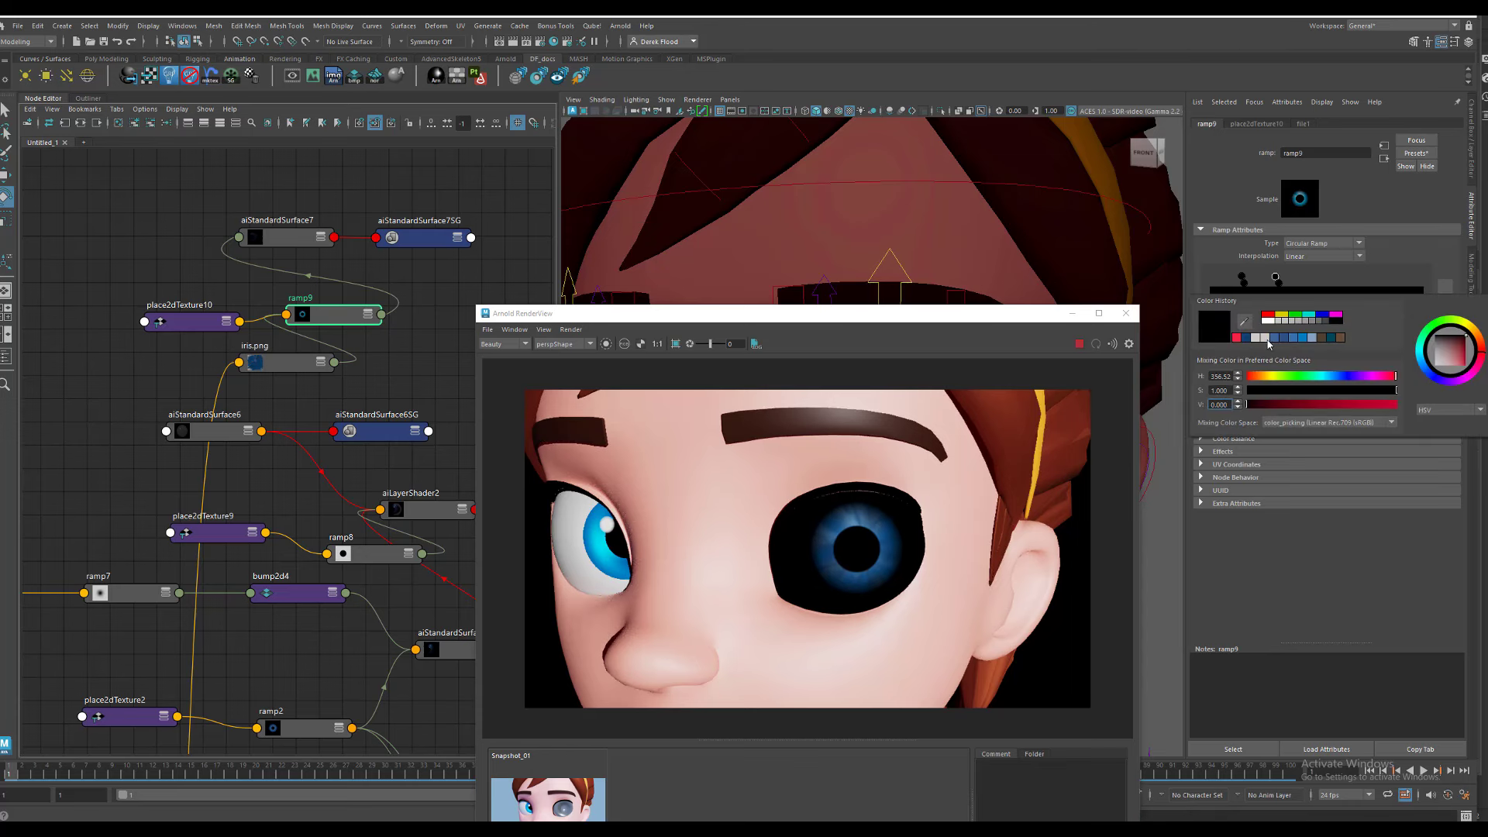
left_click(1246, 337)
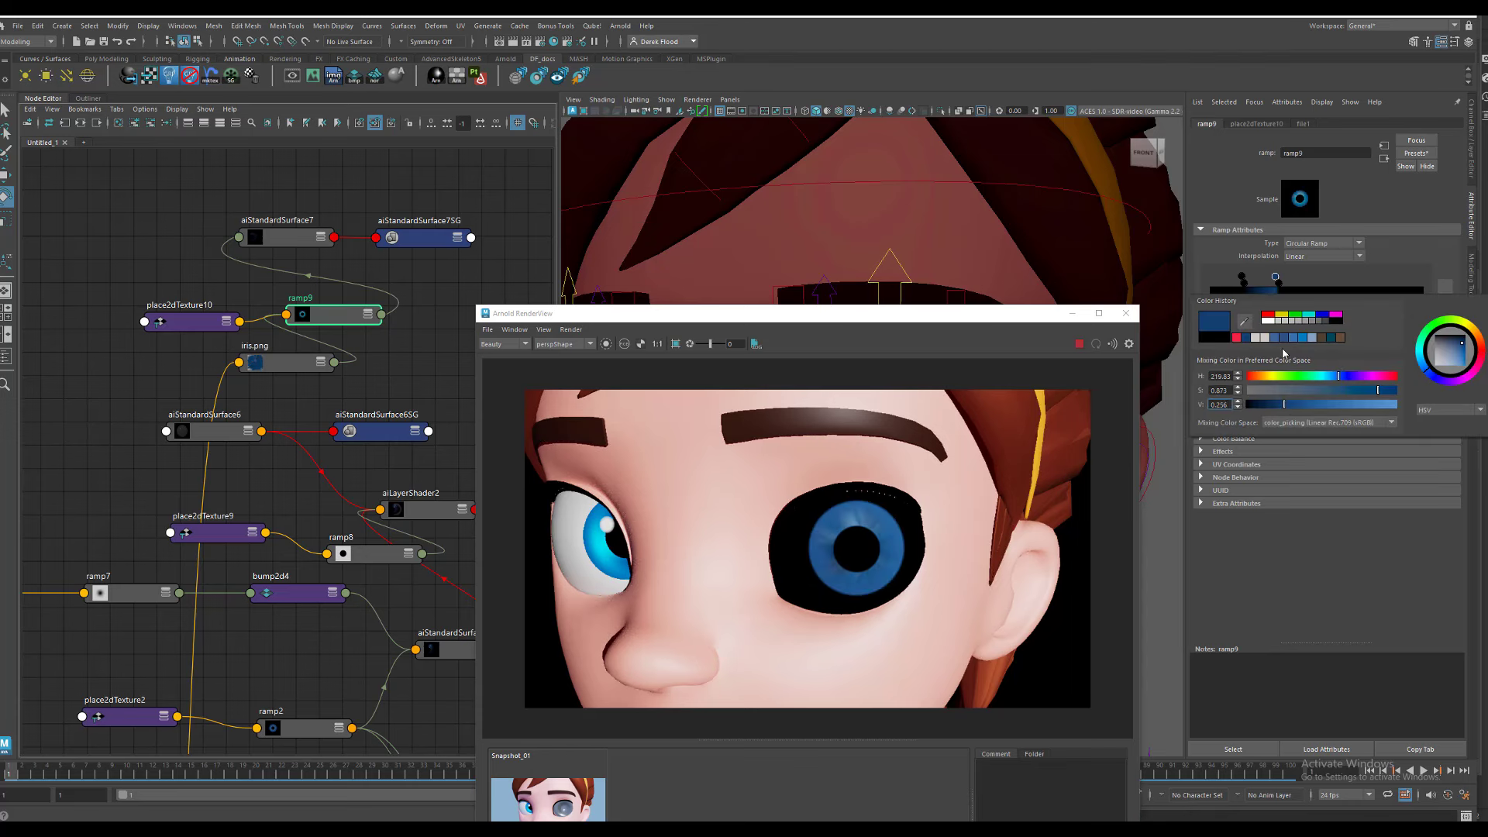
left_click(1339, 347)
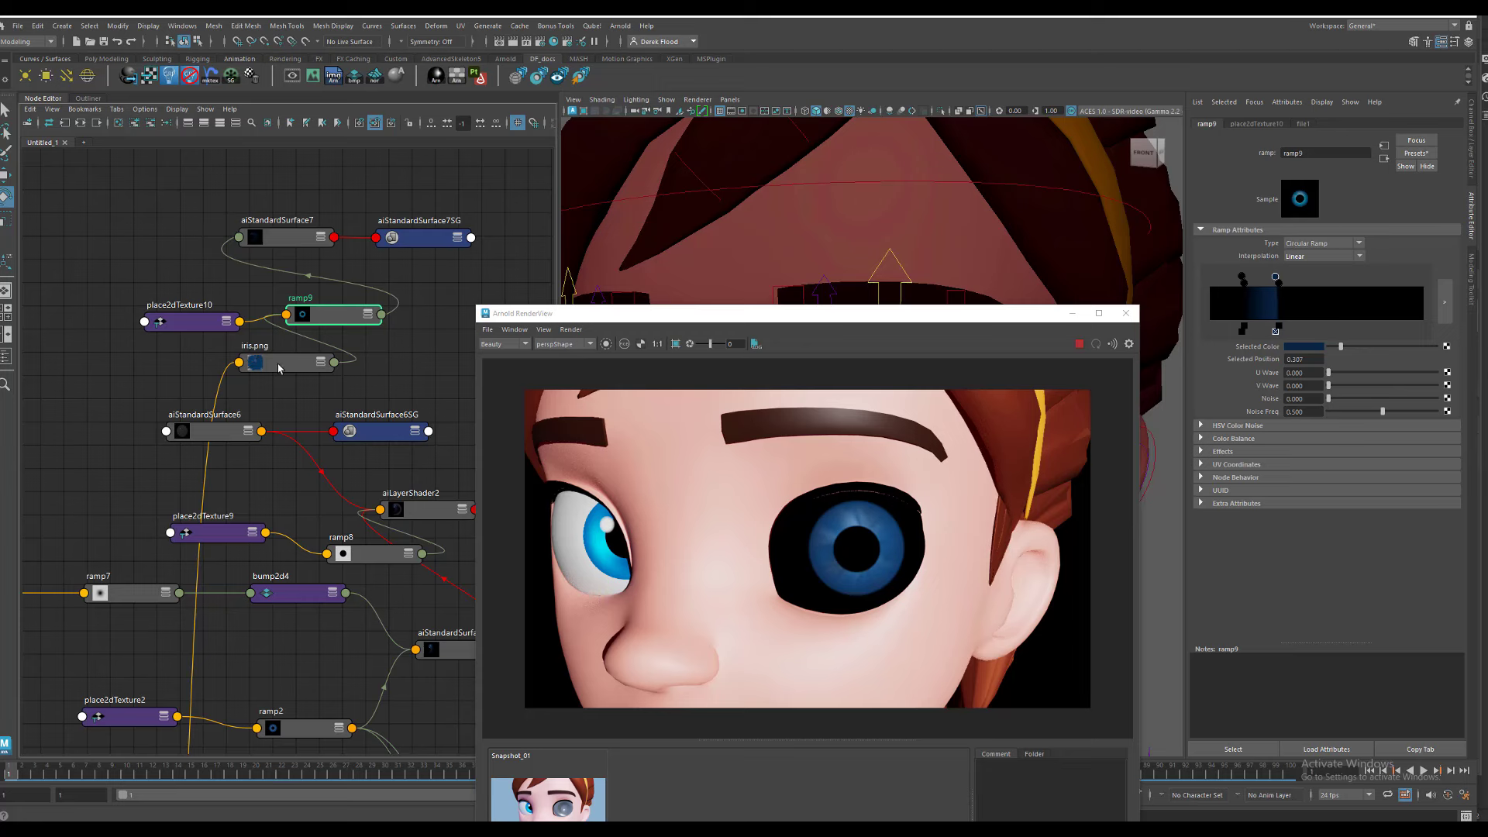
- Connect iris.png to the selected ramp9 entry's colour
left_click_drag(279, 369, 255, 379)
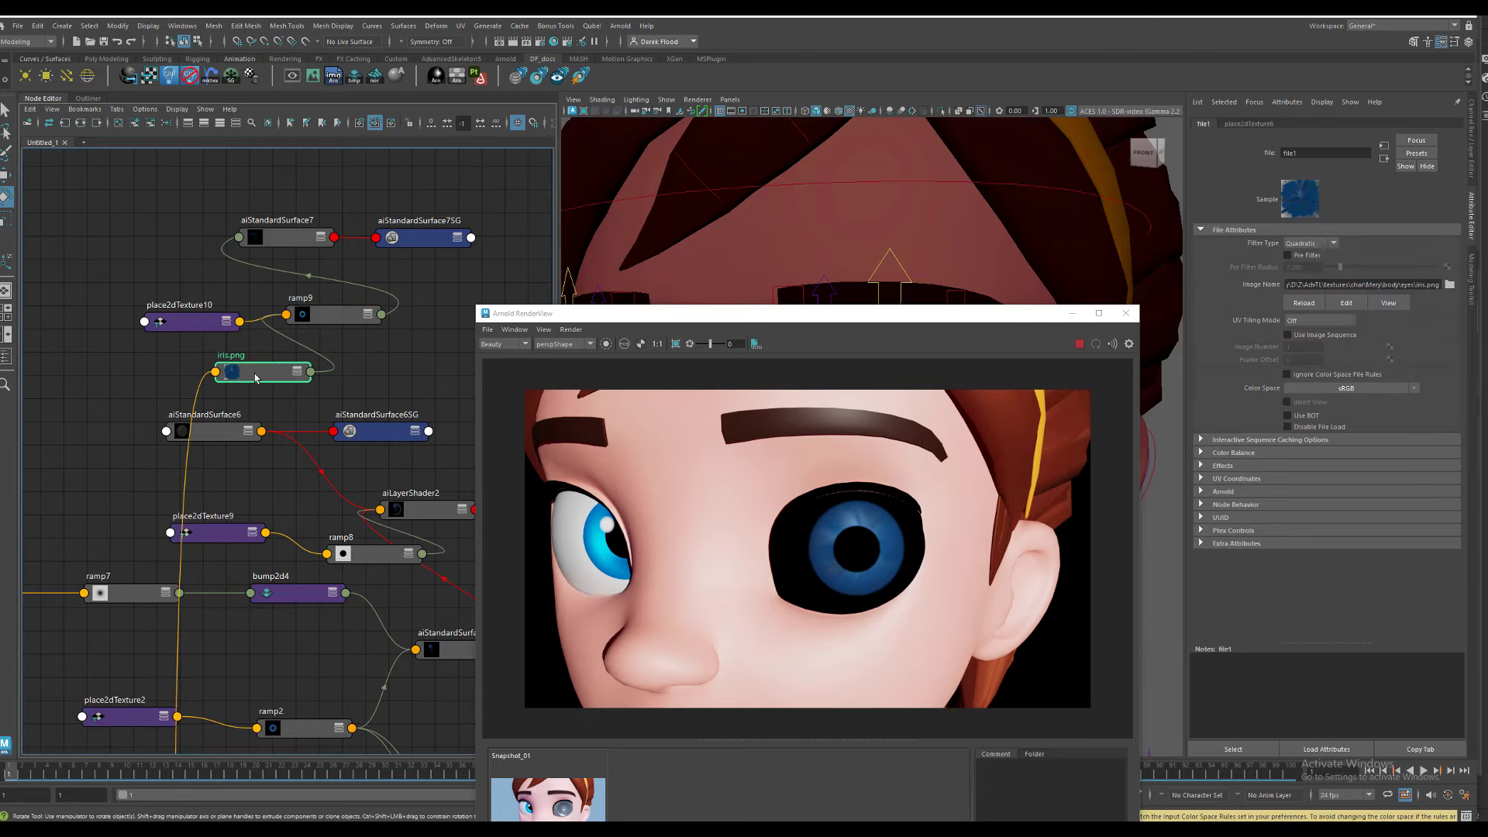
left_click(327, 317)
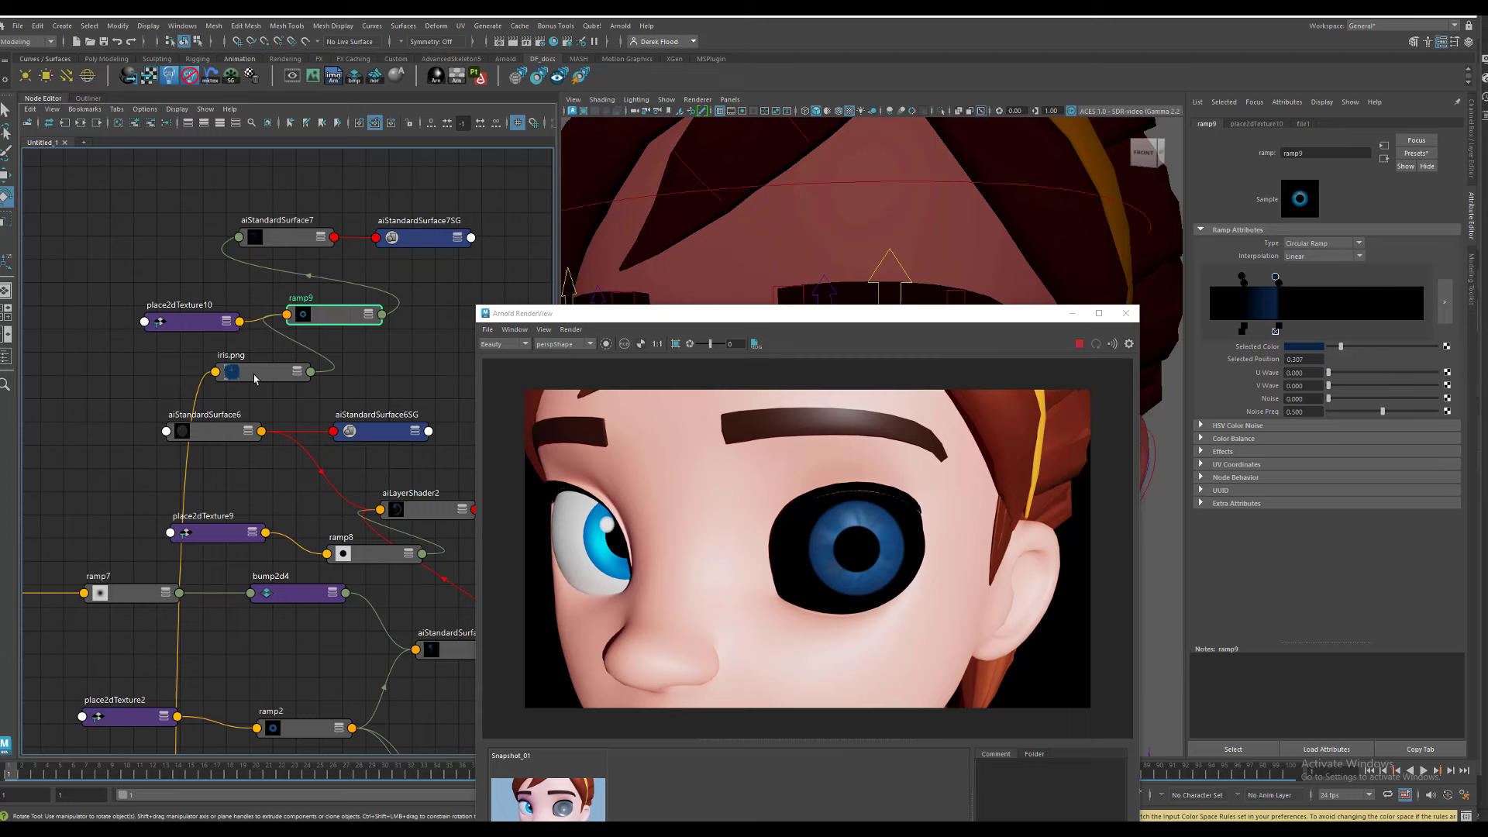
middle_click_drag(256, 379, 1303, 347)
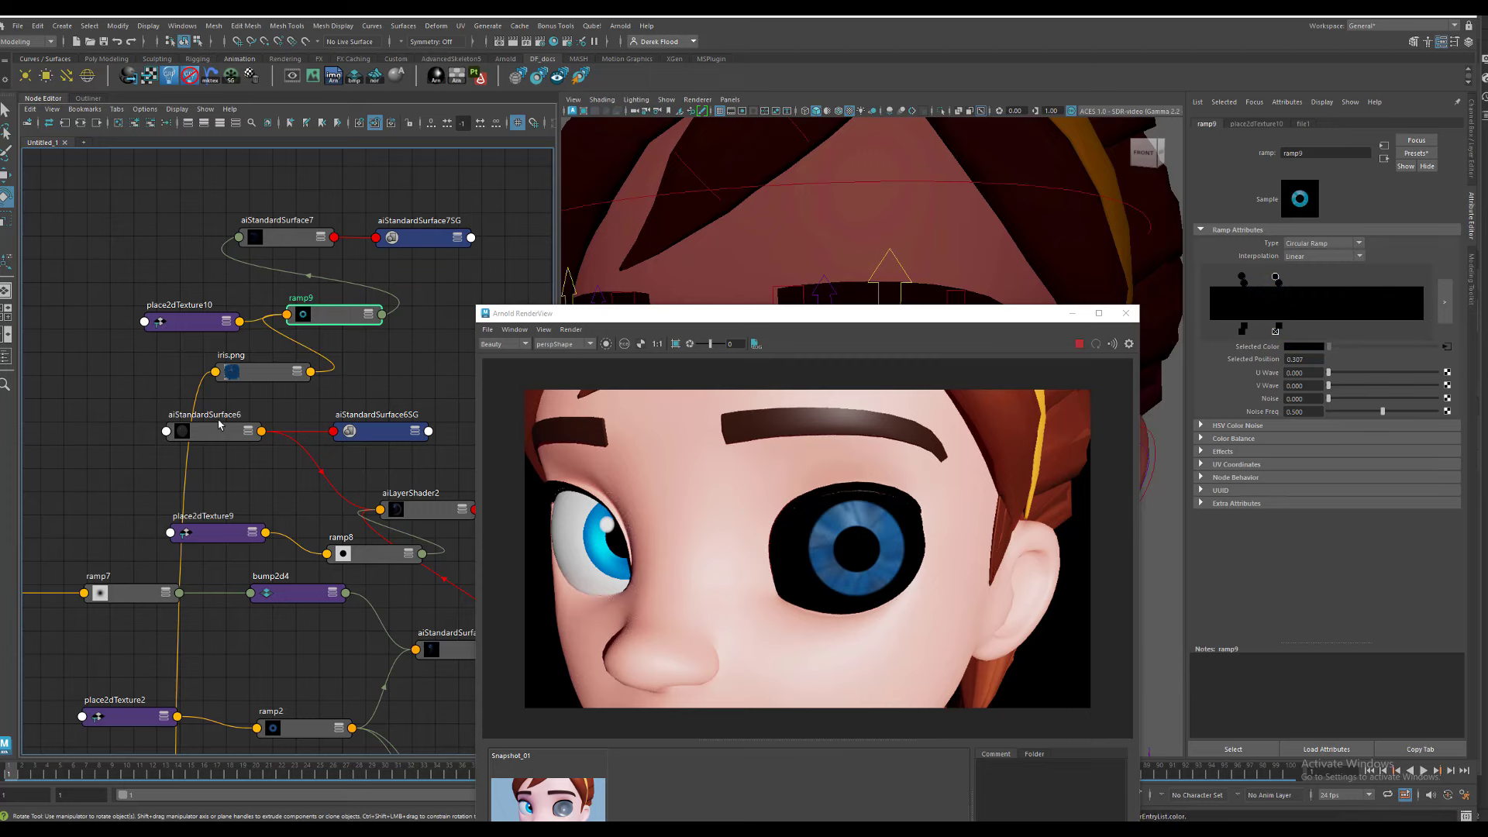
left_click_drag(254, 375, 210, 373)
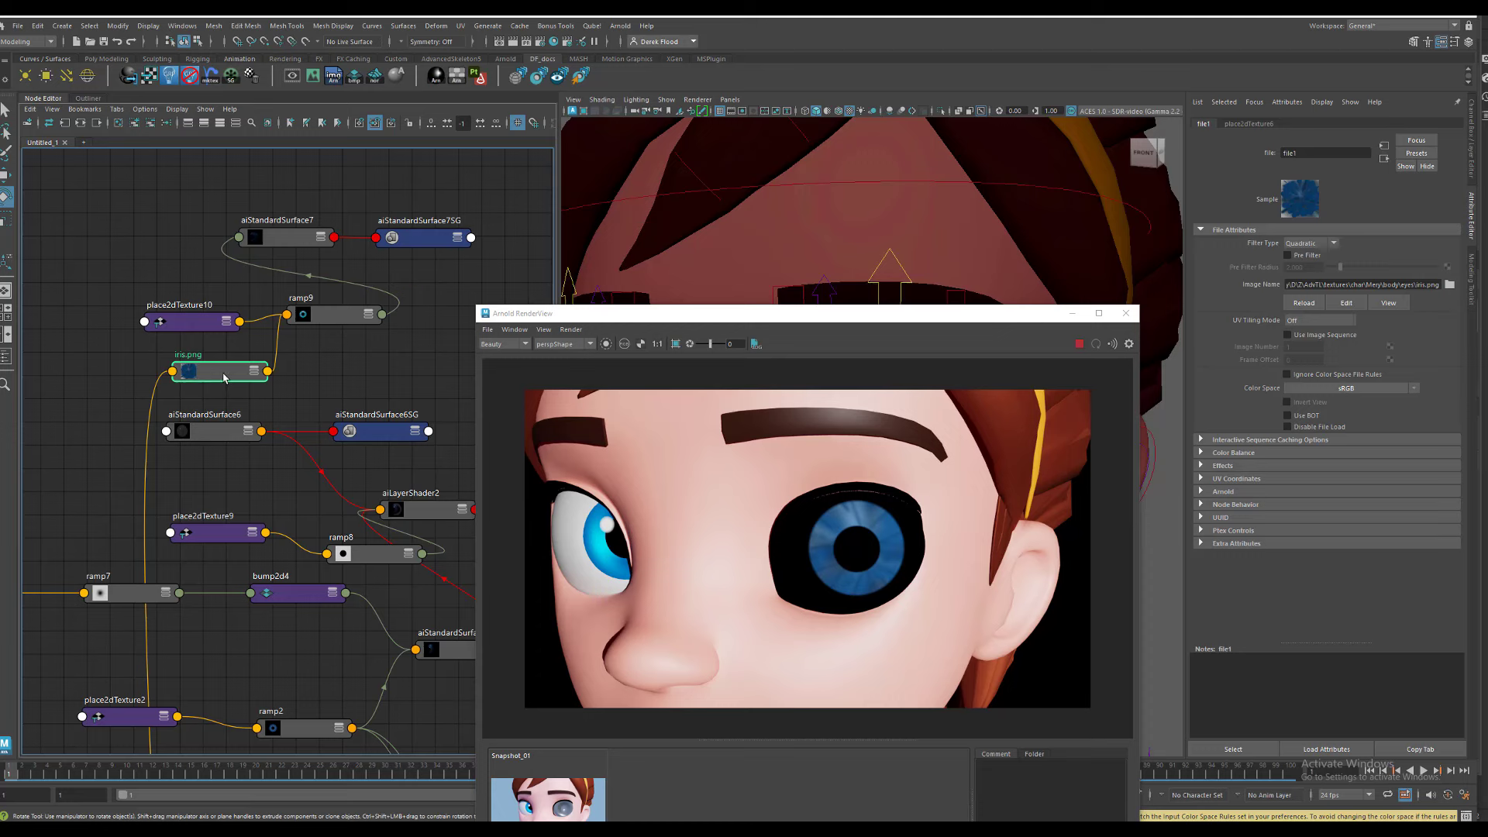
left_click(338, 319)
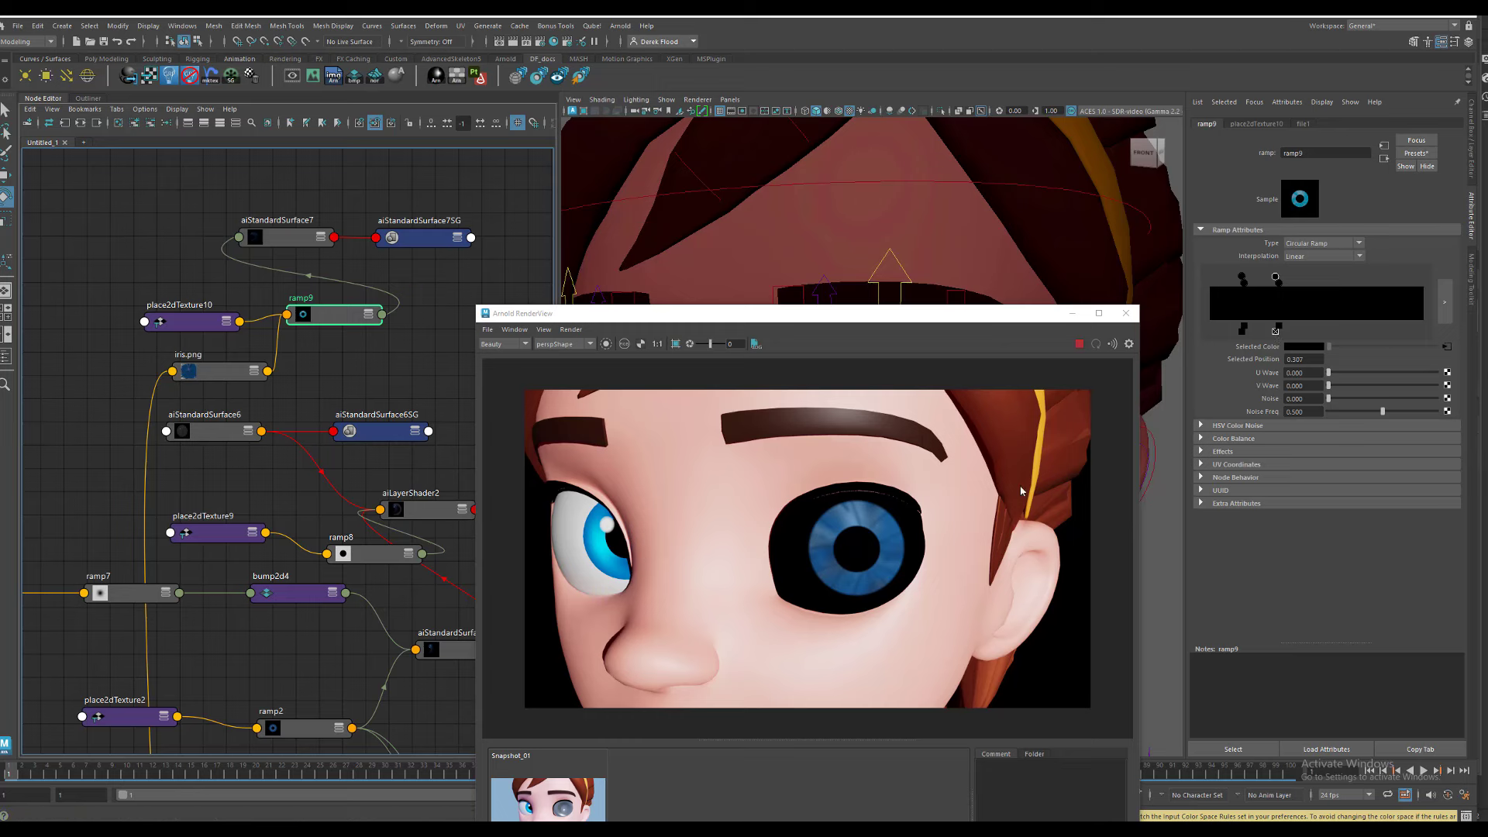
- Rebuild ramp9's entries: narrow the outer black entry and add a new blue entry
left_click(1243, 327)
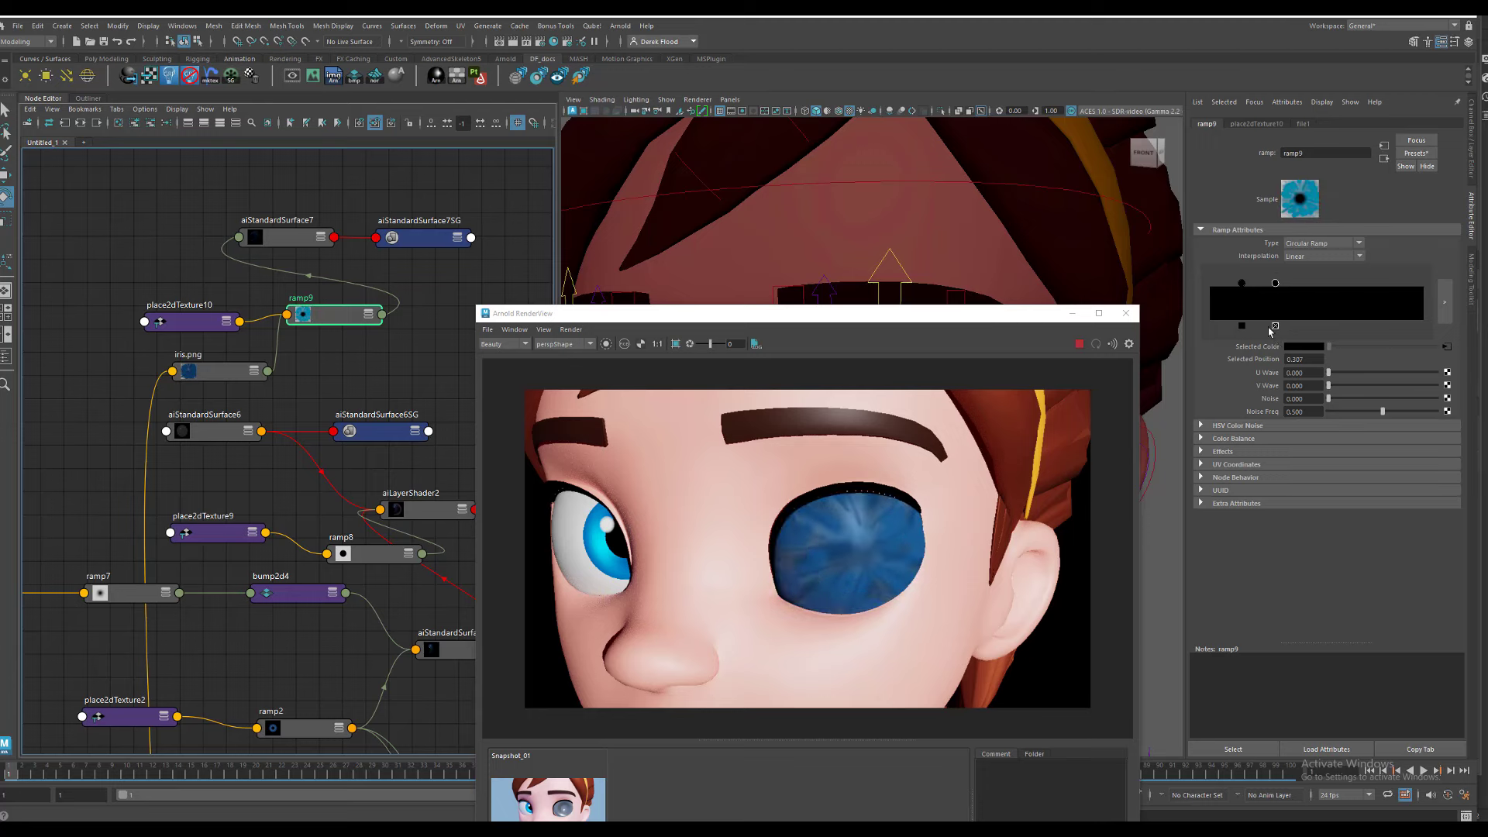
left_click(1277, 326)
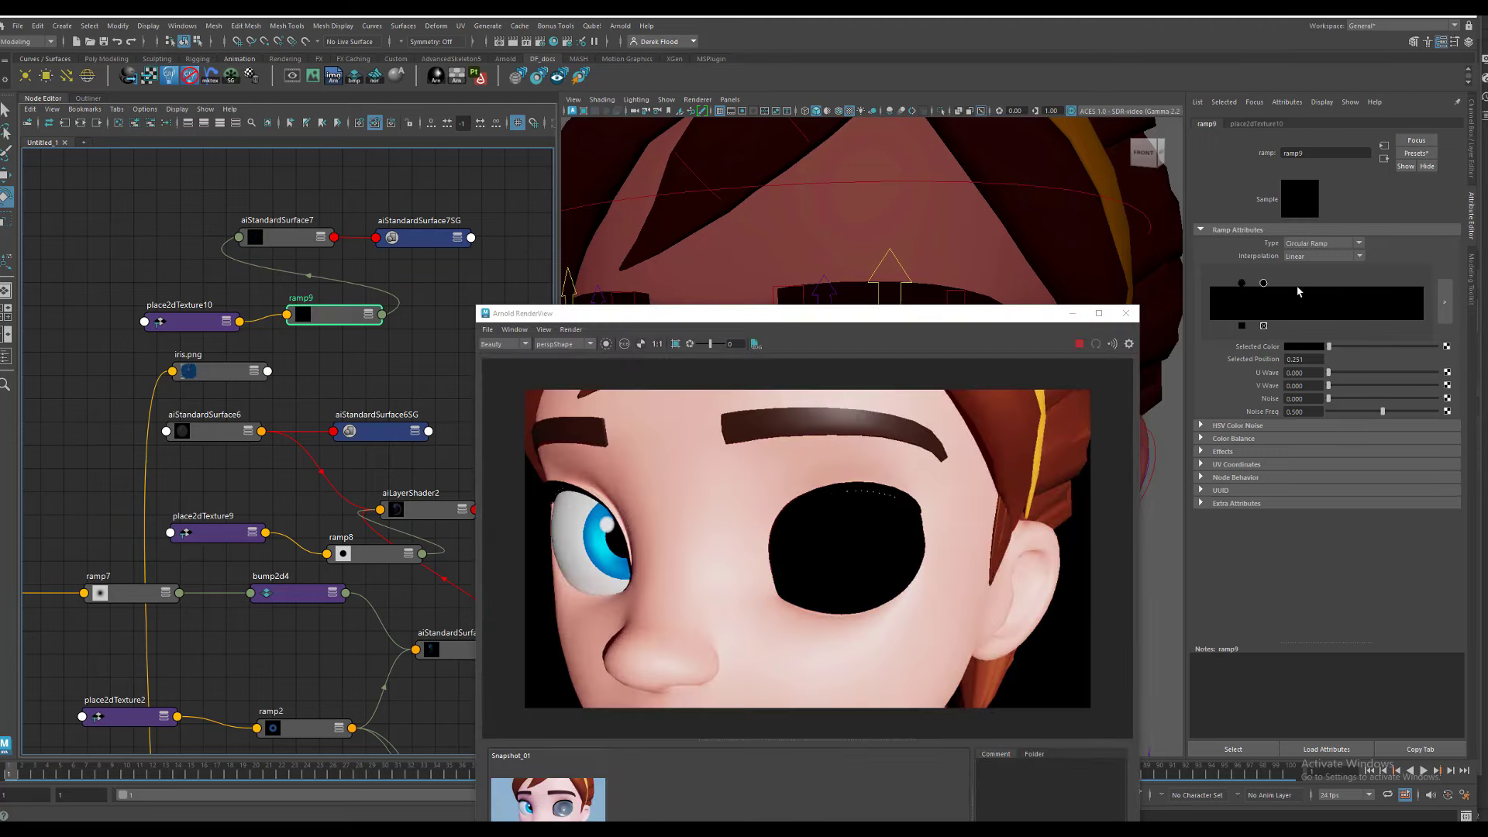
key("ctrl+z")
left_click_drag(1306, 283, 1281, 283)
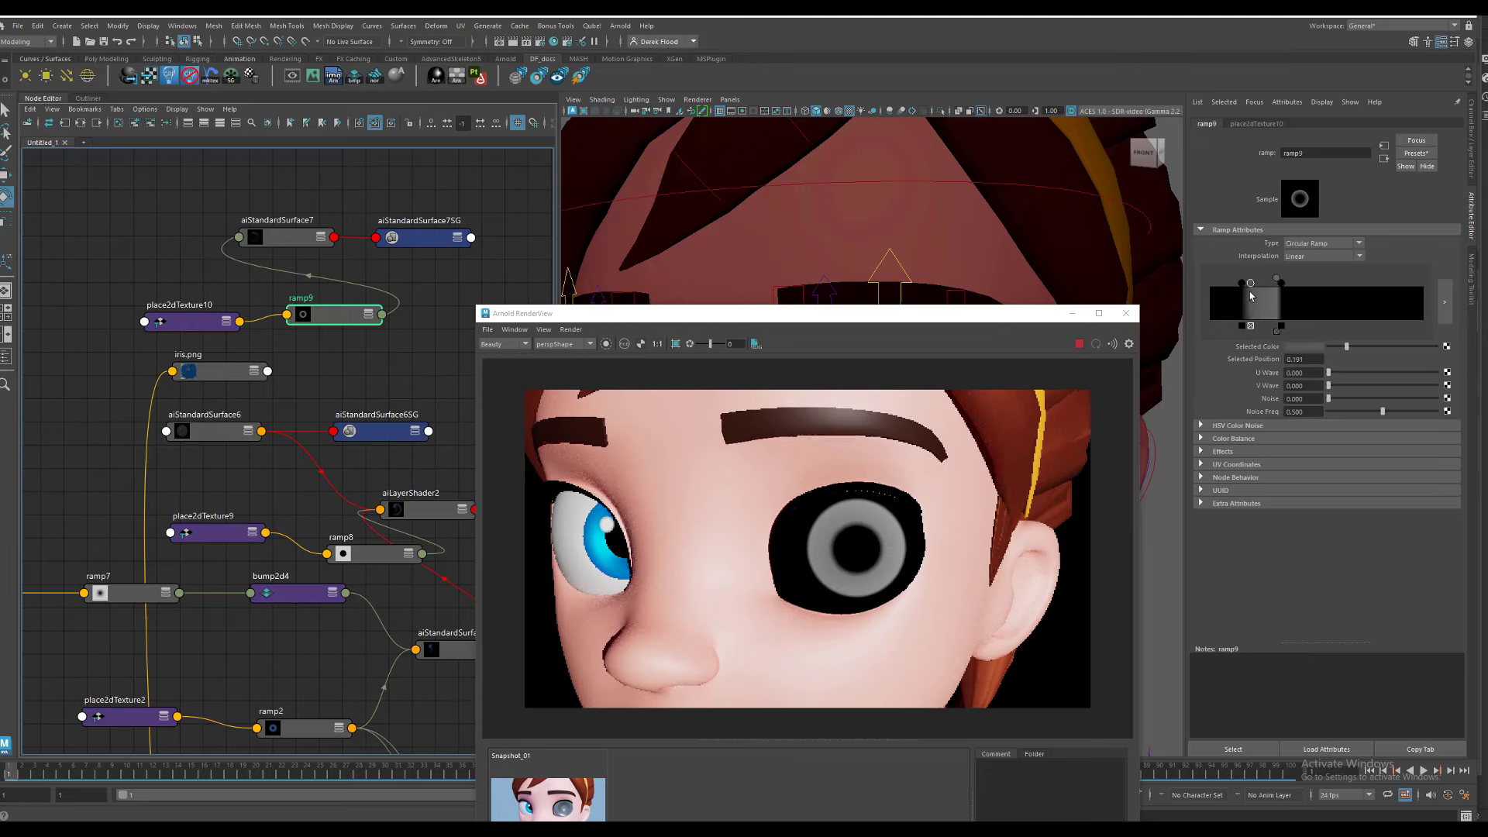
left_click(1249, 292)
left_click(1305, 346)
left_click(1292, 345)
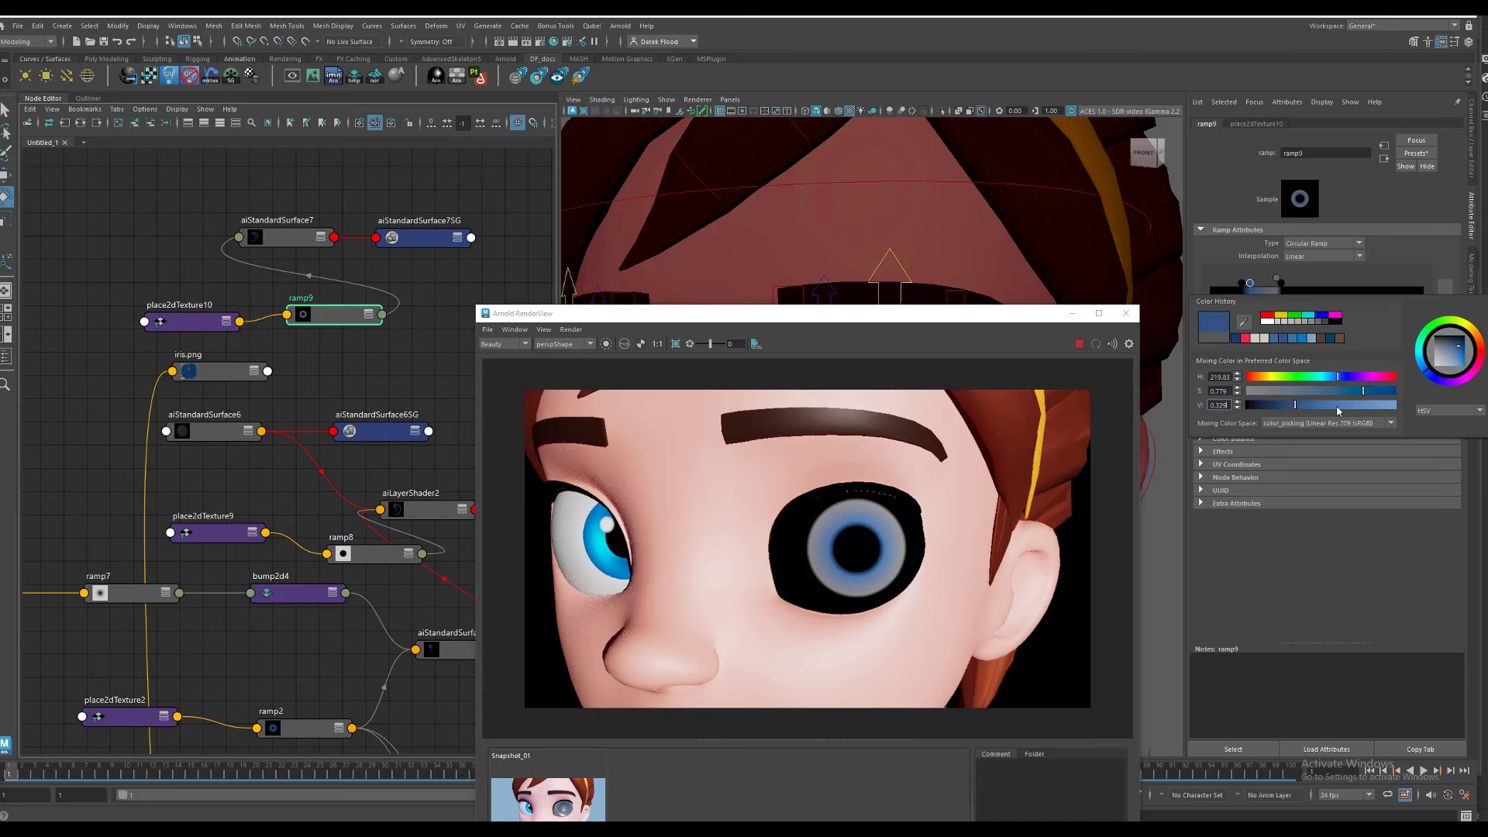
left_click(1310, 347)
key("Return")
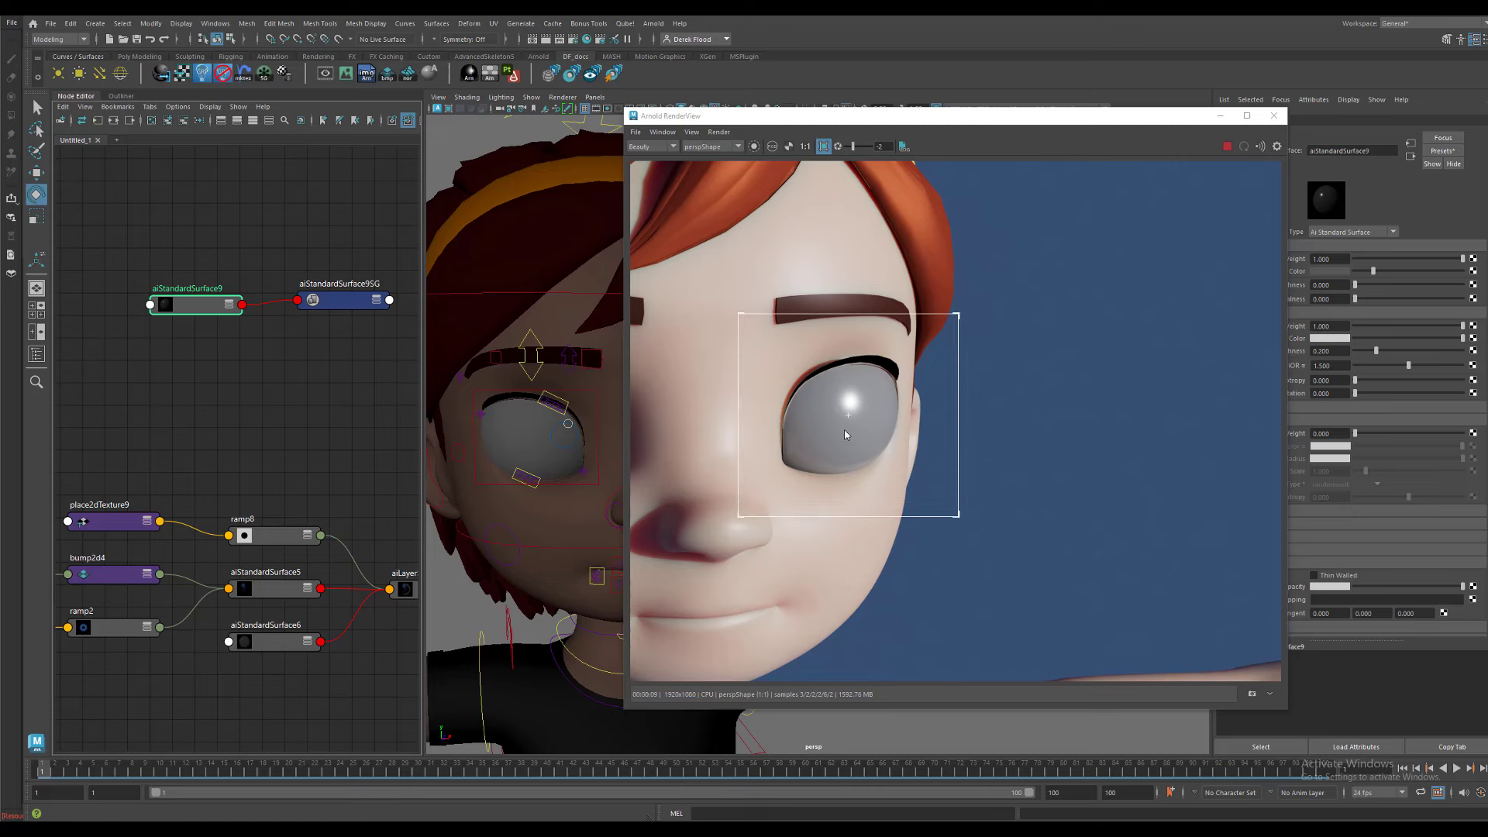
- Create ramp10 and plug it into aiStandardSurface9's Bump Mapping through bump2d5
left_click(256, 388)
key("Tab")
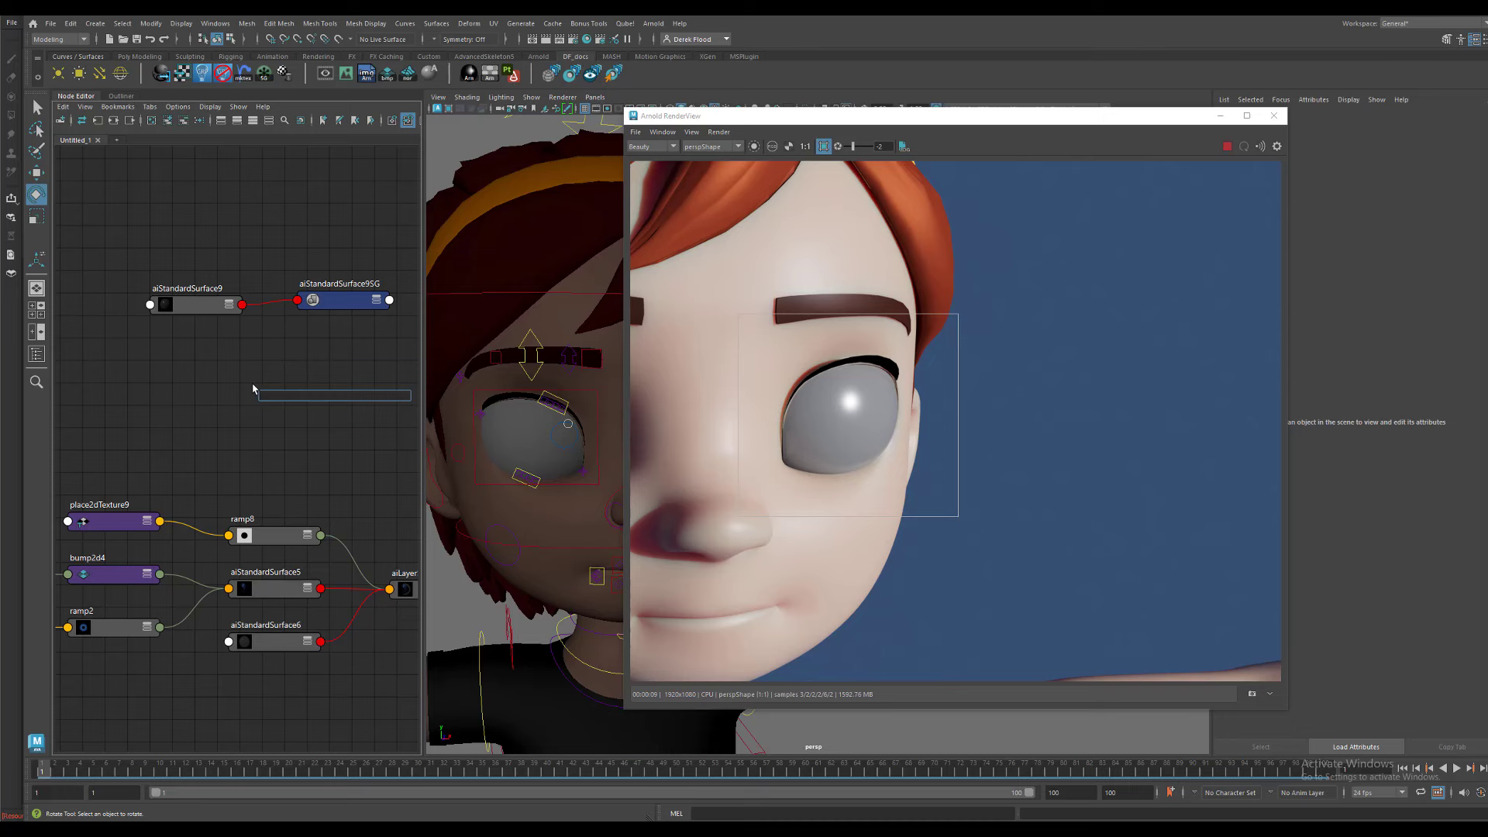
type("ramp")
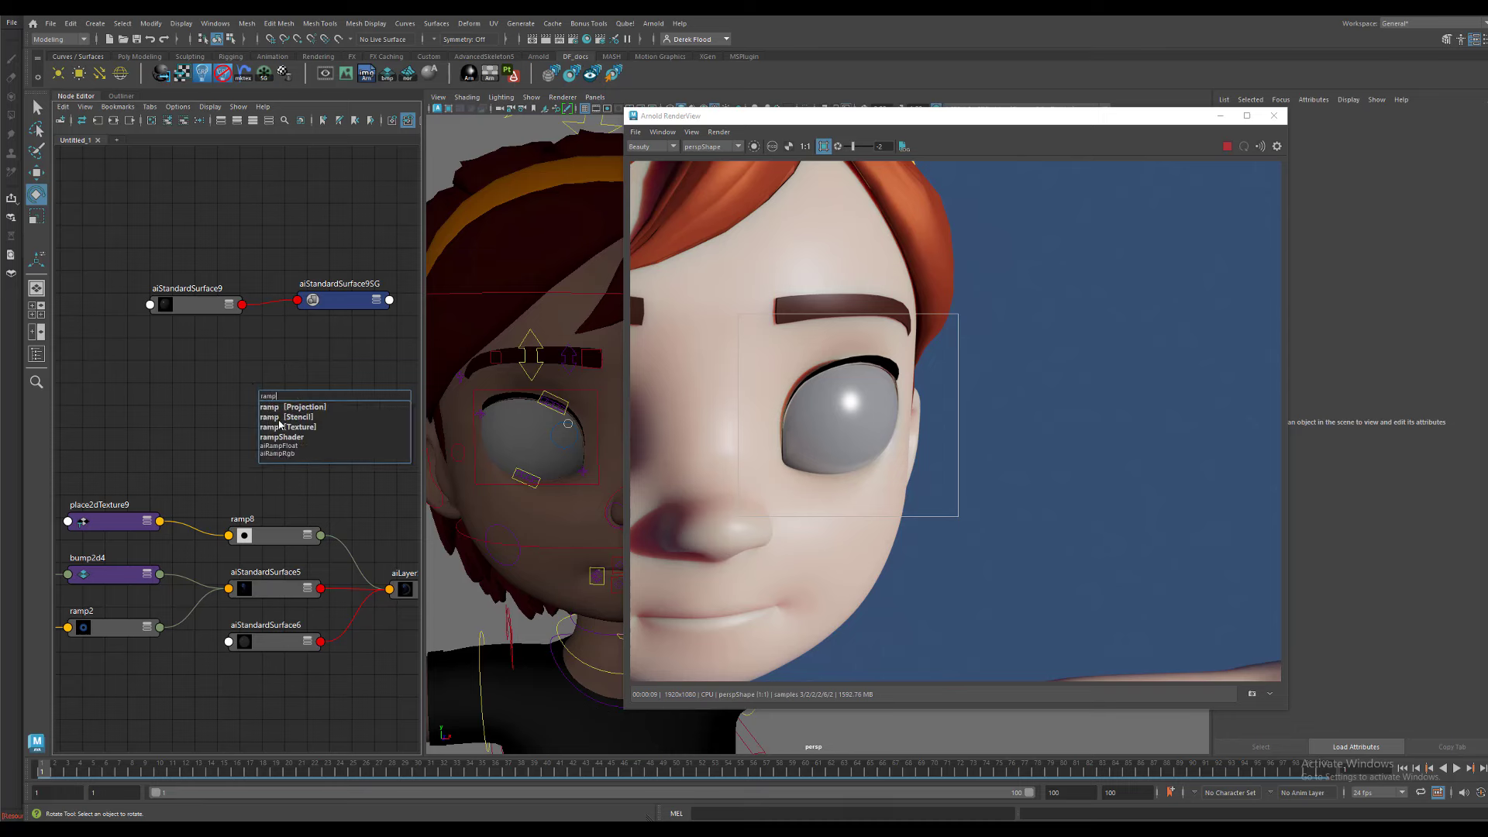
left_click(293, 427)
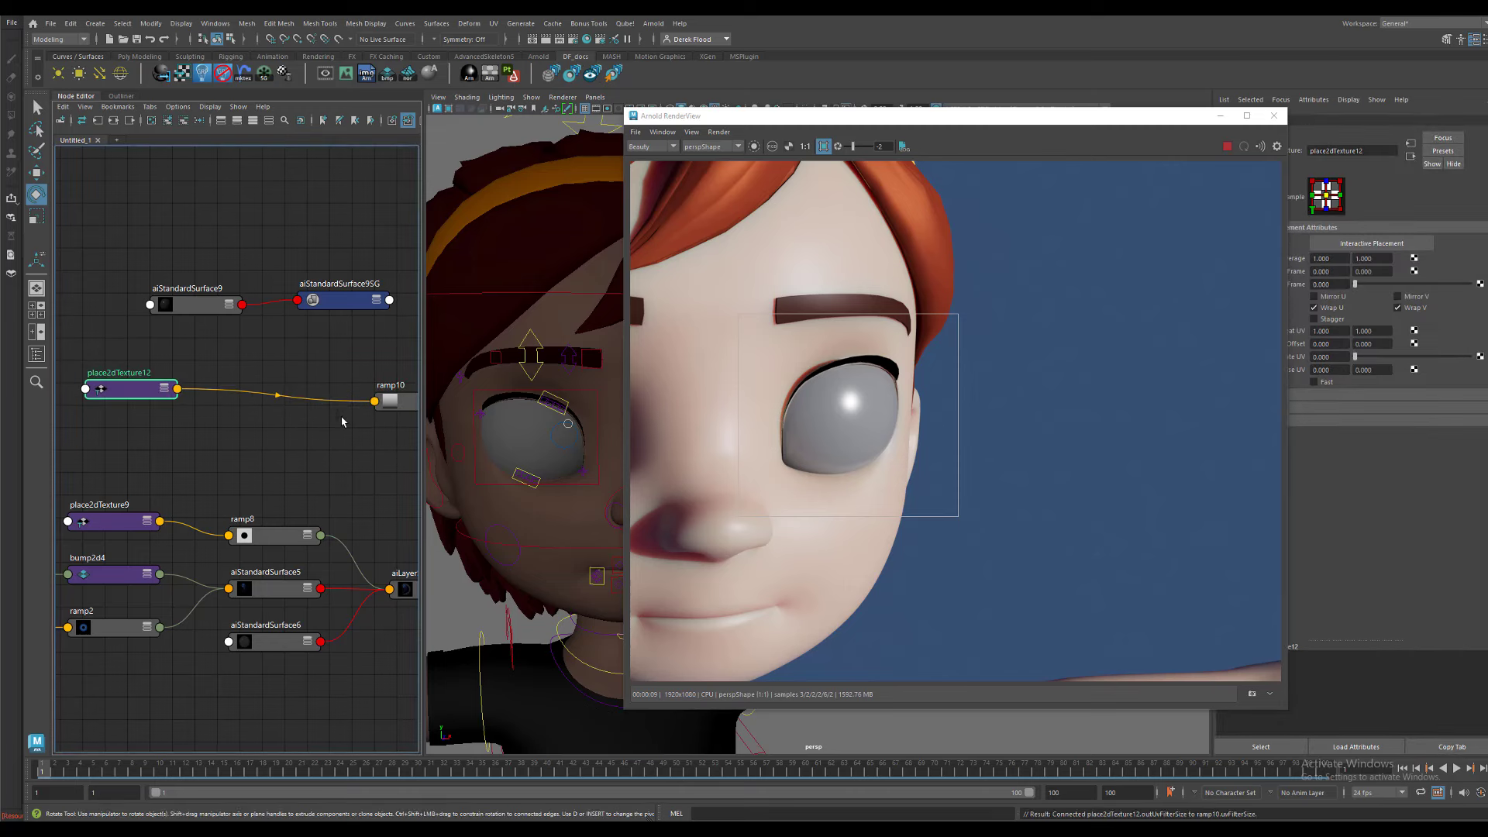
left_click_drag(400, 409, 281, 396)
left_click(201, 301)
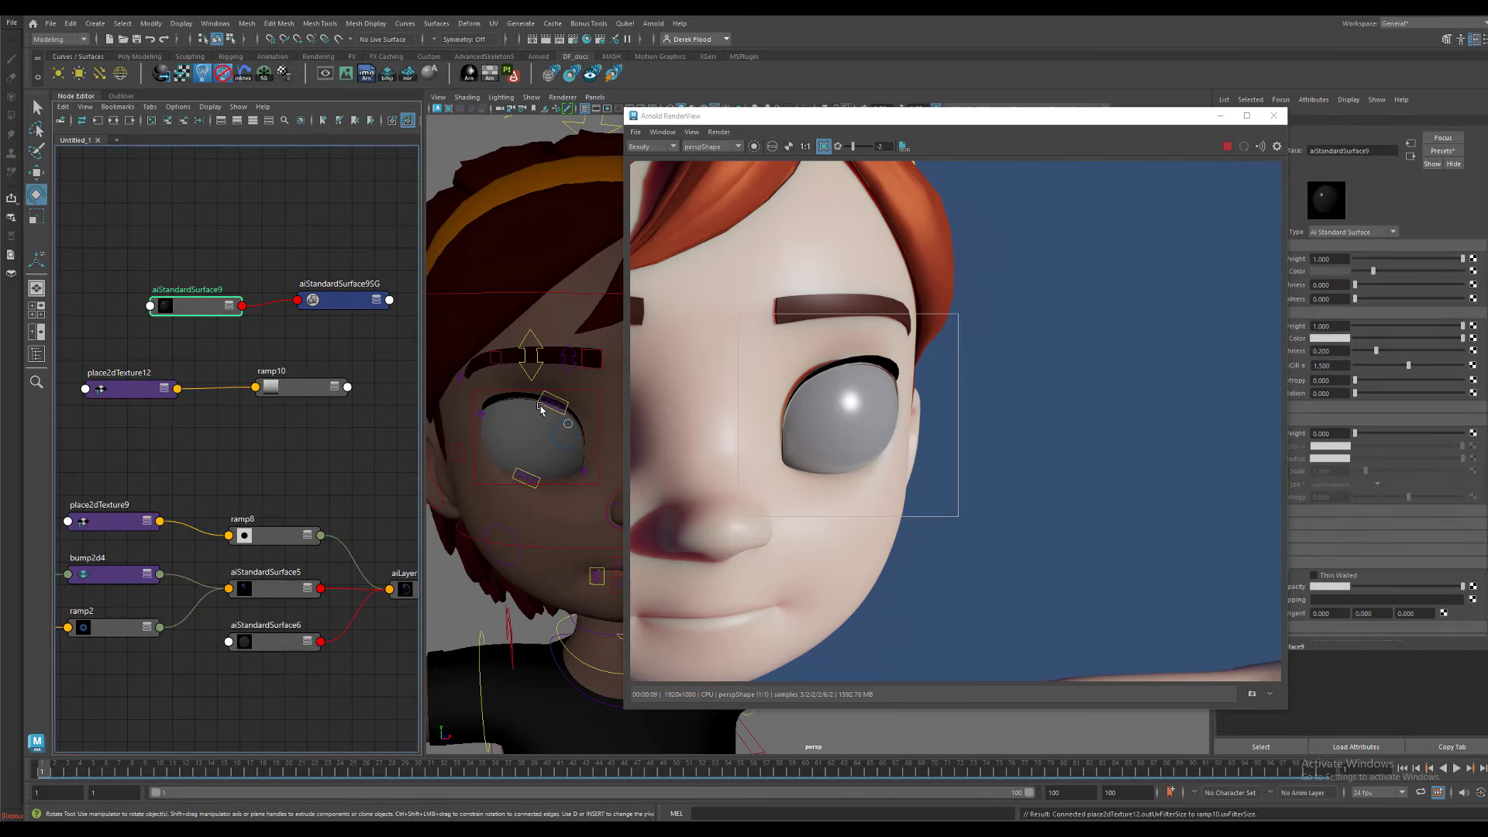
left_click_drag(1161, 128, 1106, 128)
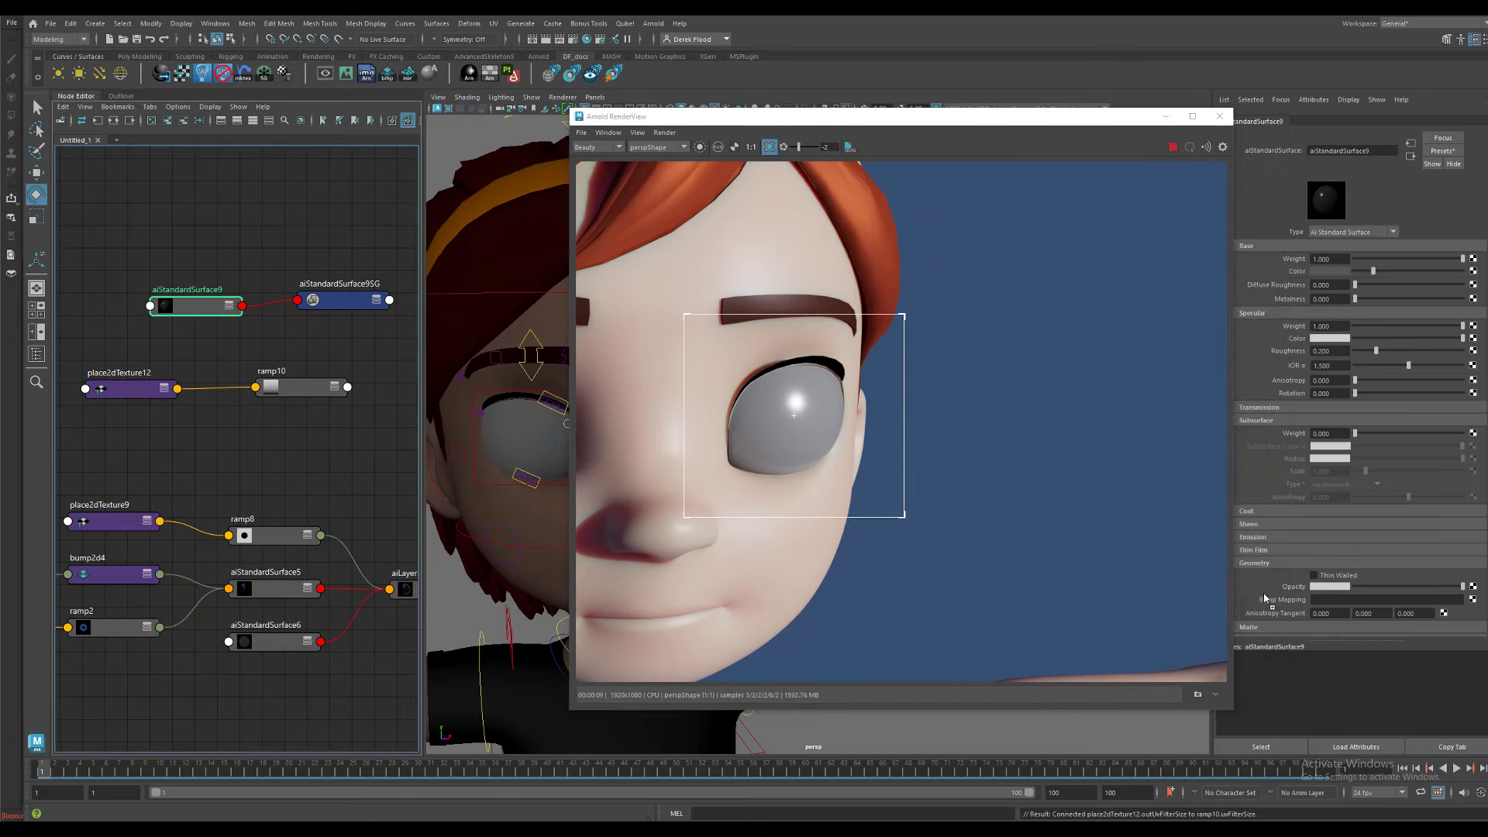
middle_click_drag(1265, 599, 1265, 599)
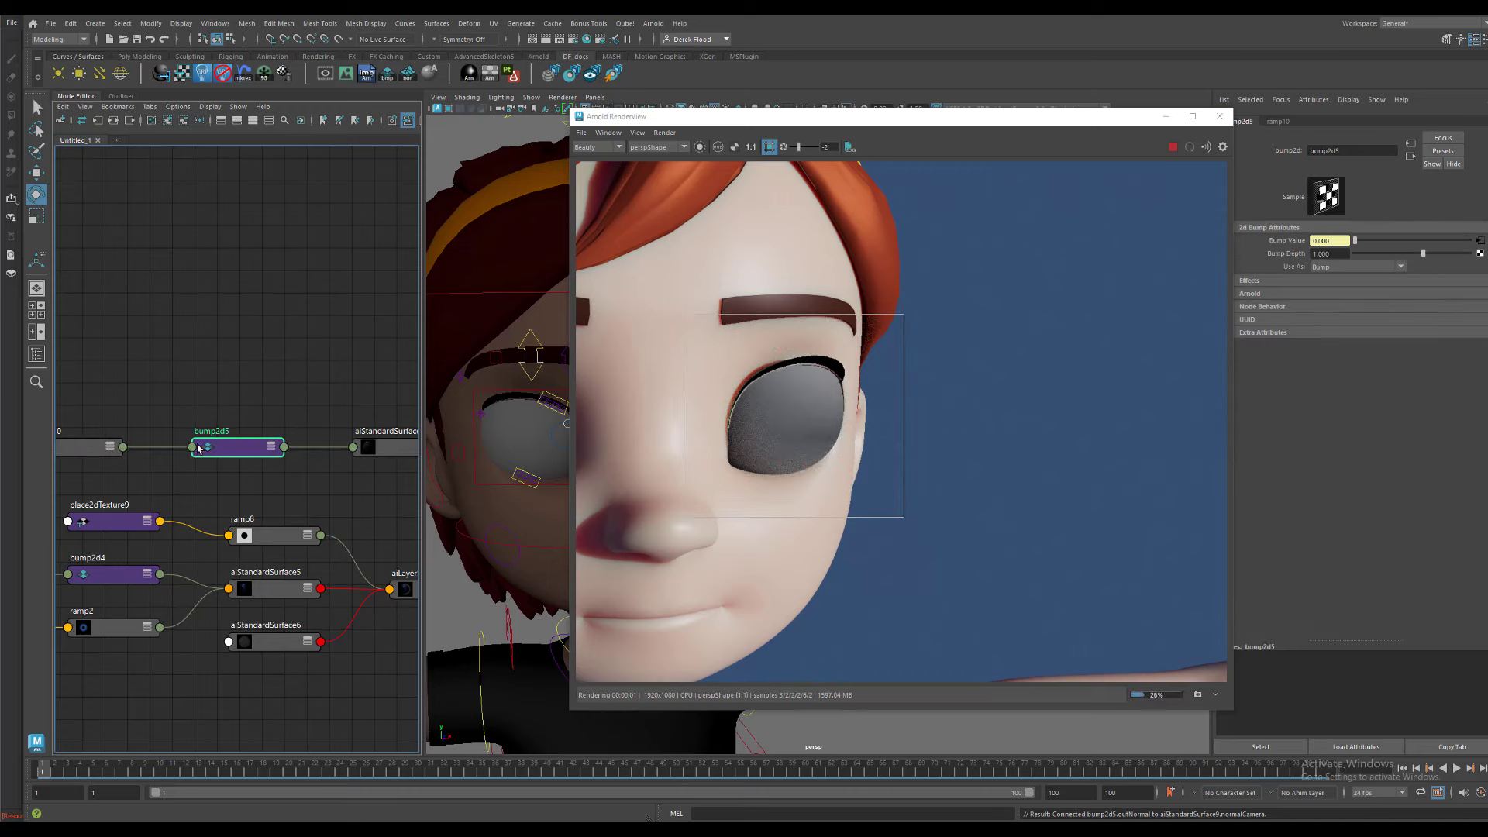
- Make ramp10 a Circular Ramp with Smooth interpolation
key("Left")
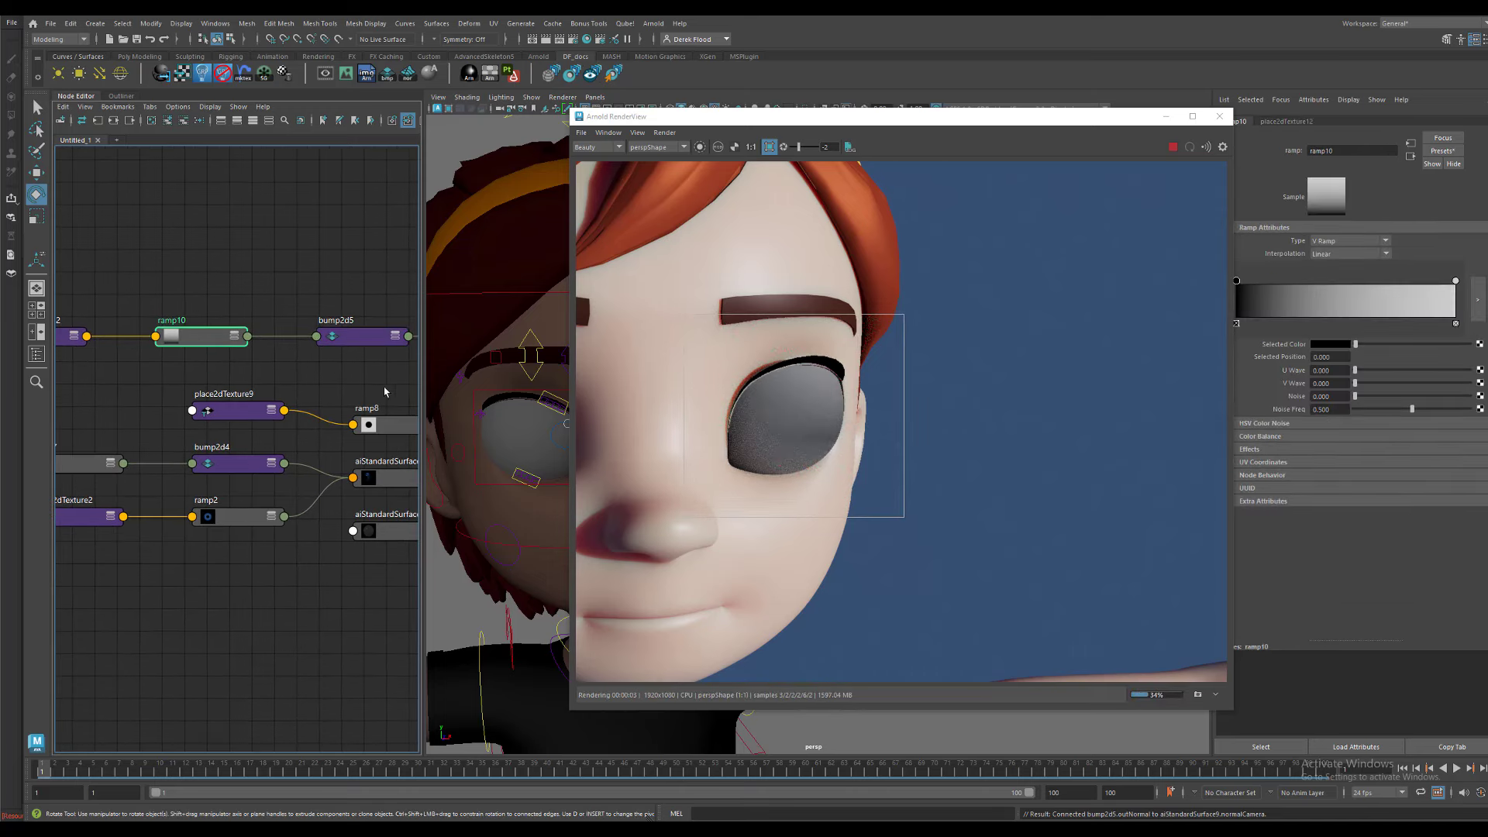
left_click(1385, 241)
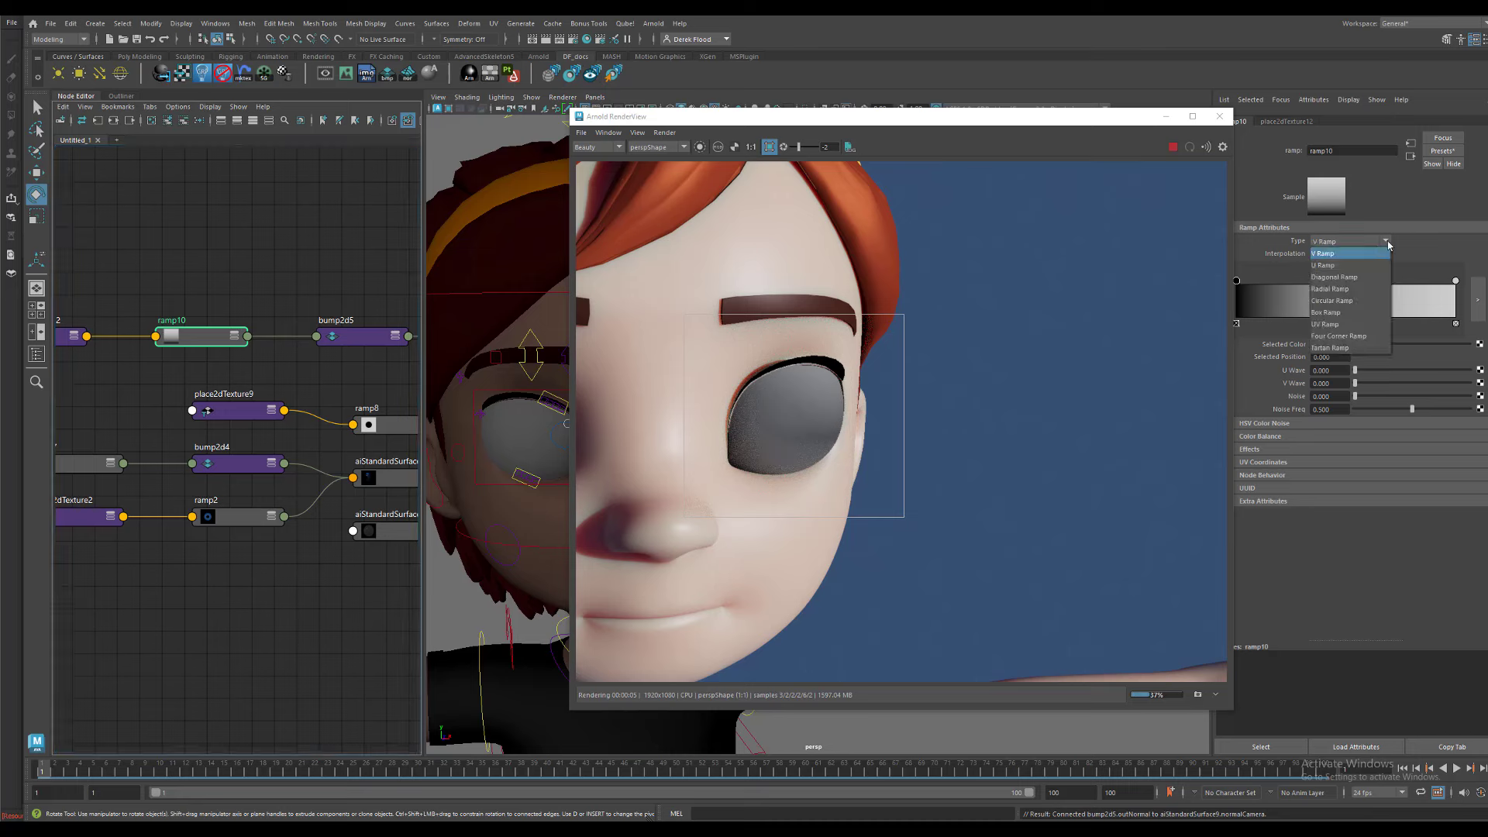
left_click(1361, 302)
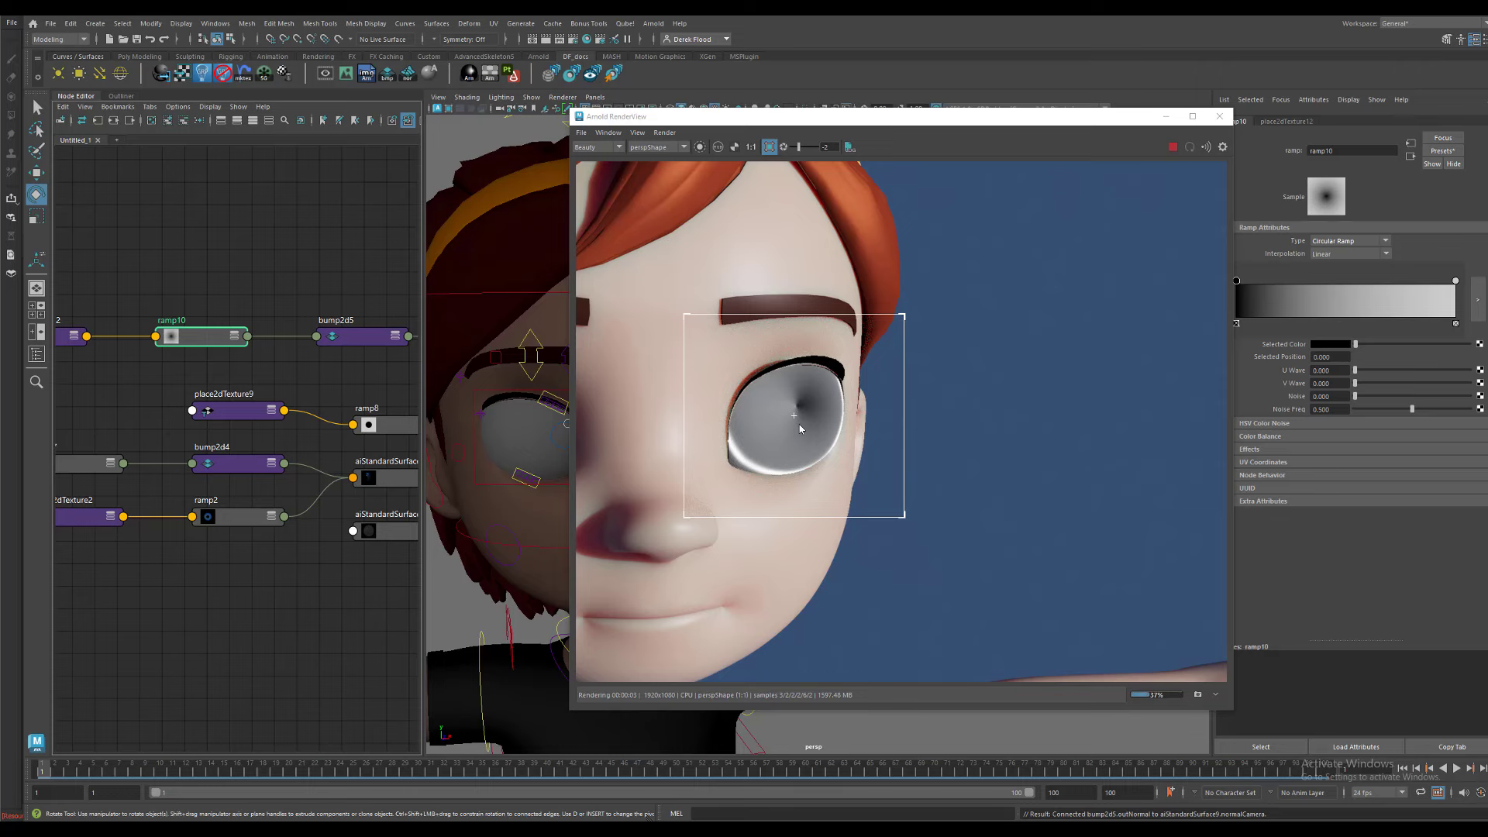
left_click_drag(893, 110, 867, 118)
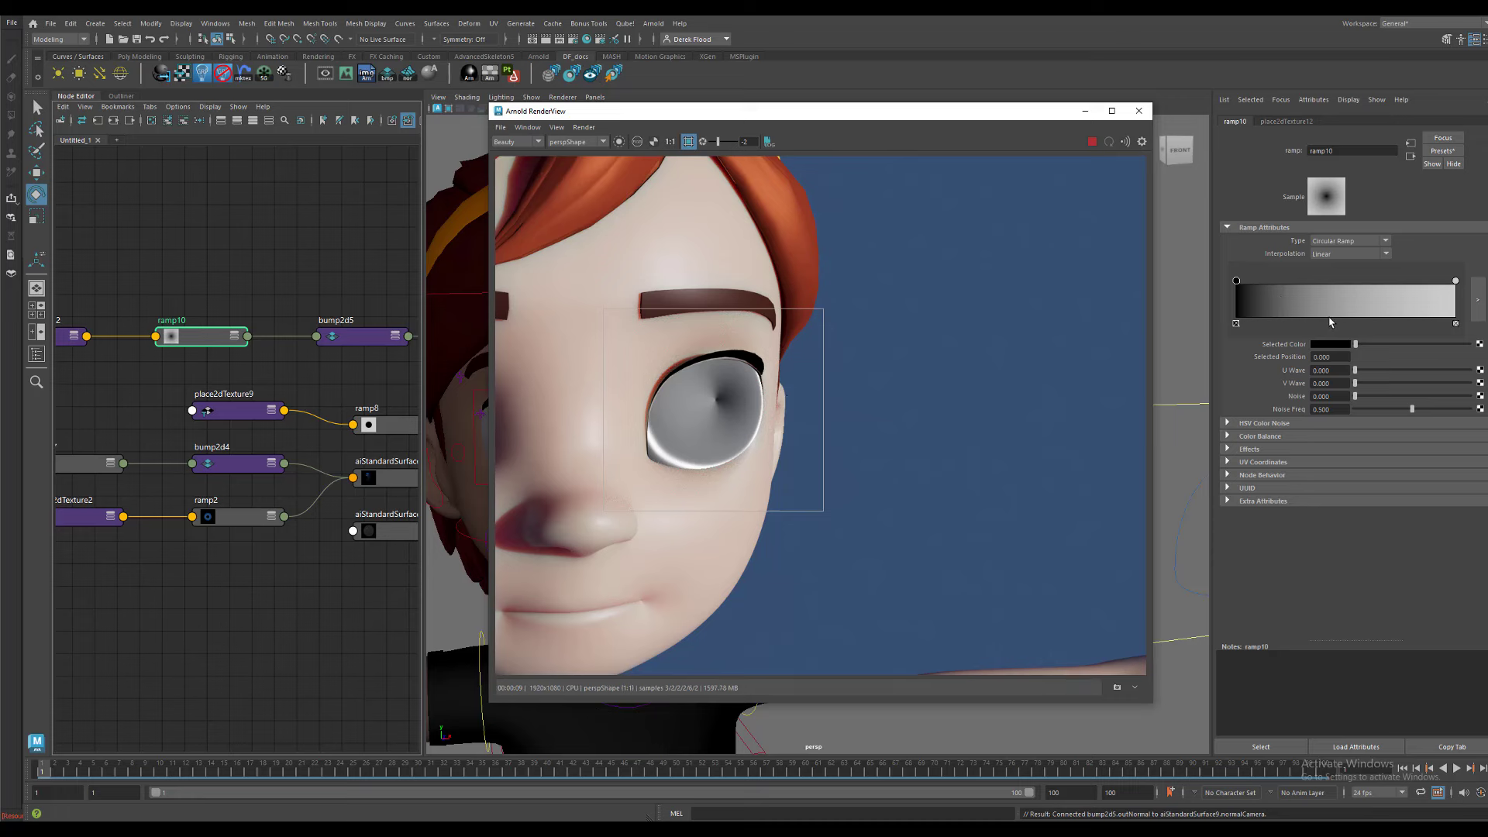
left_click(1386, 257)
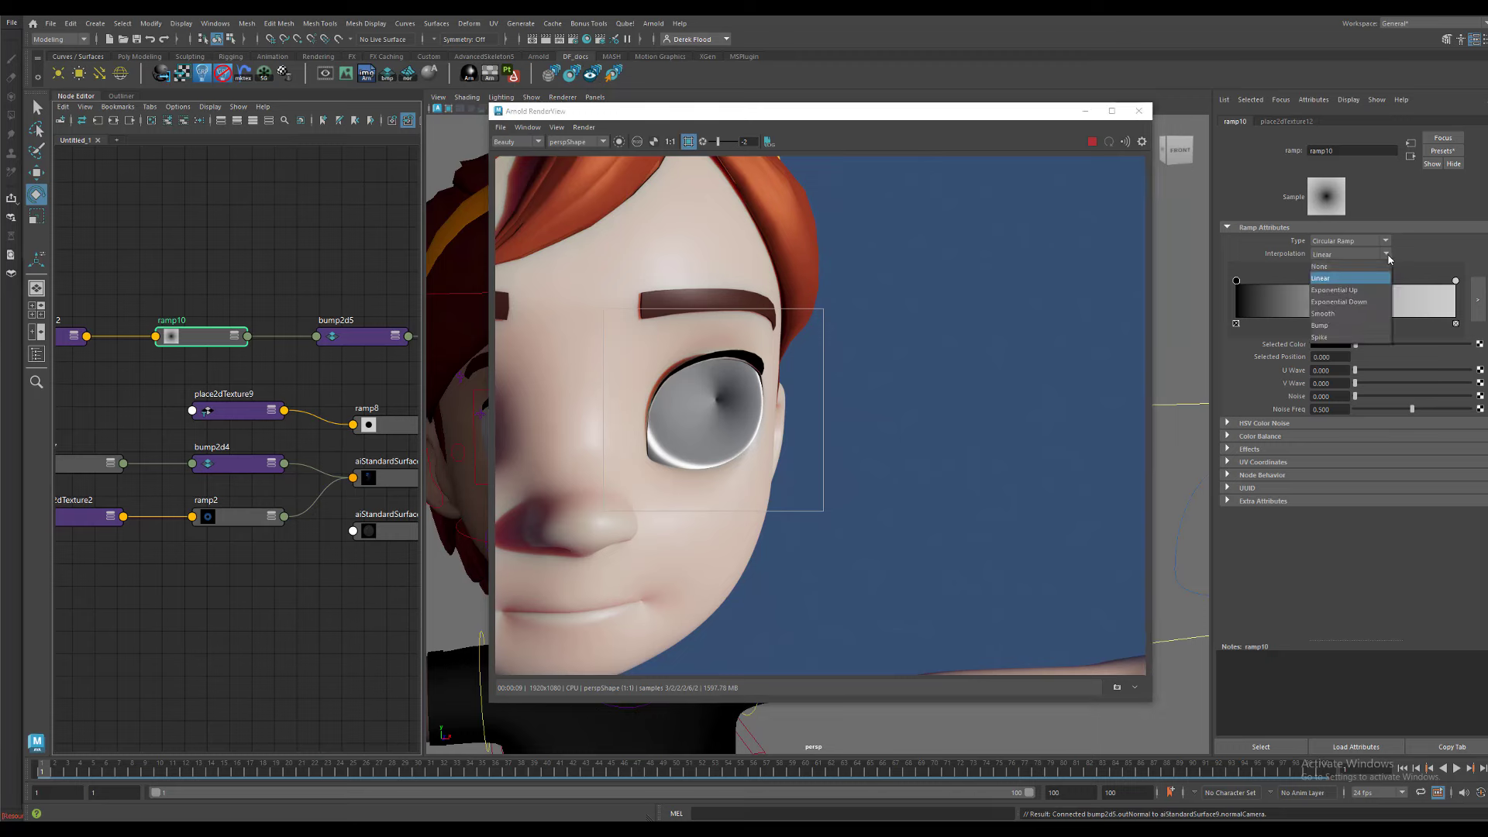
left_click(1359, 312)
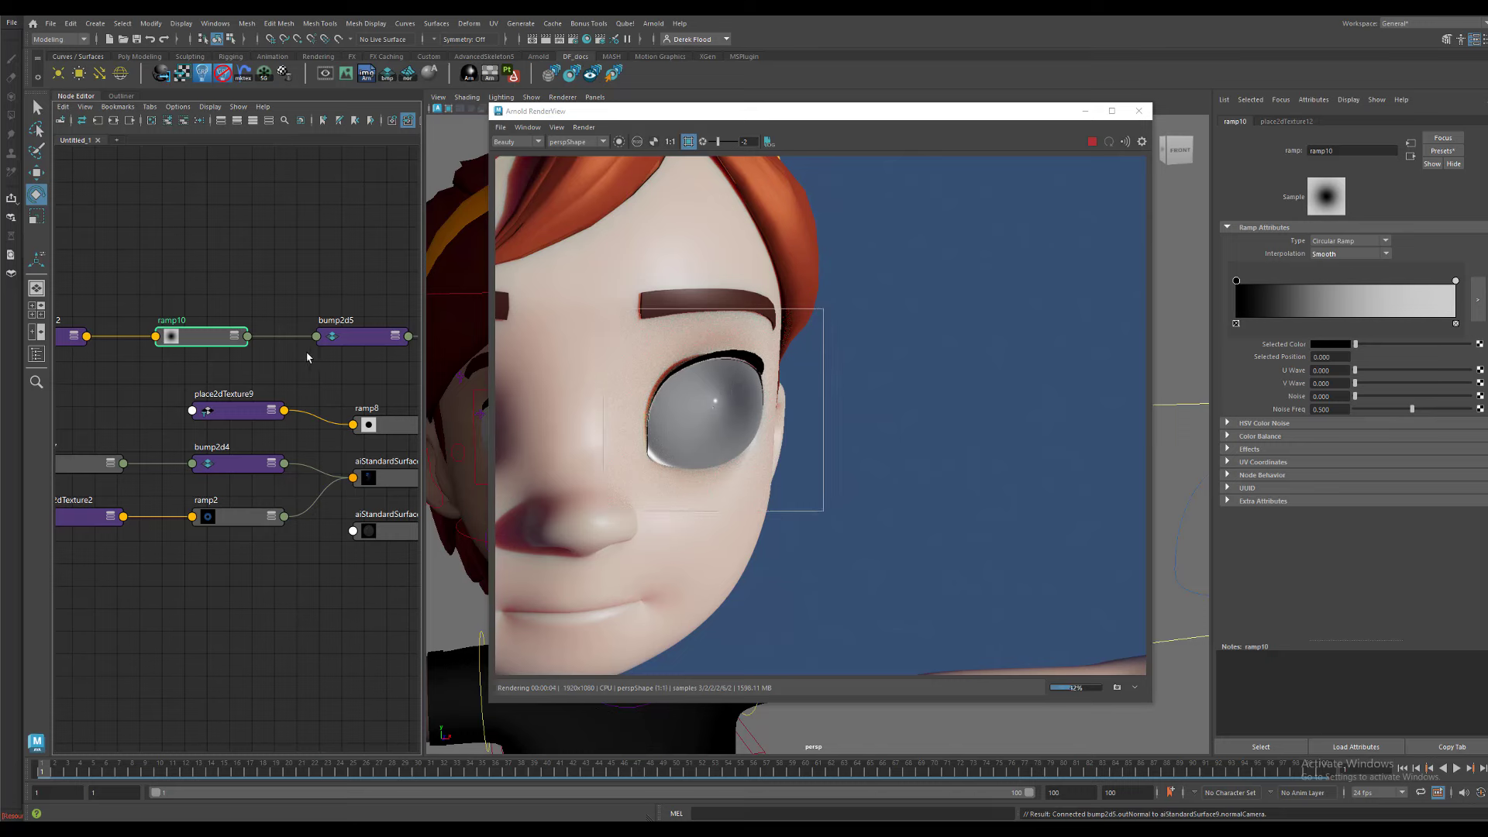
- Turn aiStandardSurface9's Specular Weight down to 0
mouse_move(169, 372)
middle_mouse_down()
mouse_move(213, 377)
mouse_move(141, 377)
middle_mouse_up()
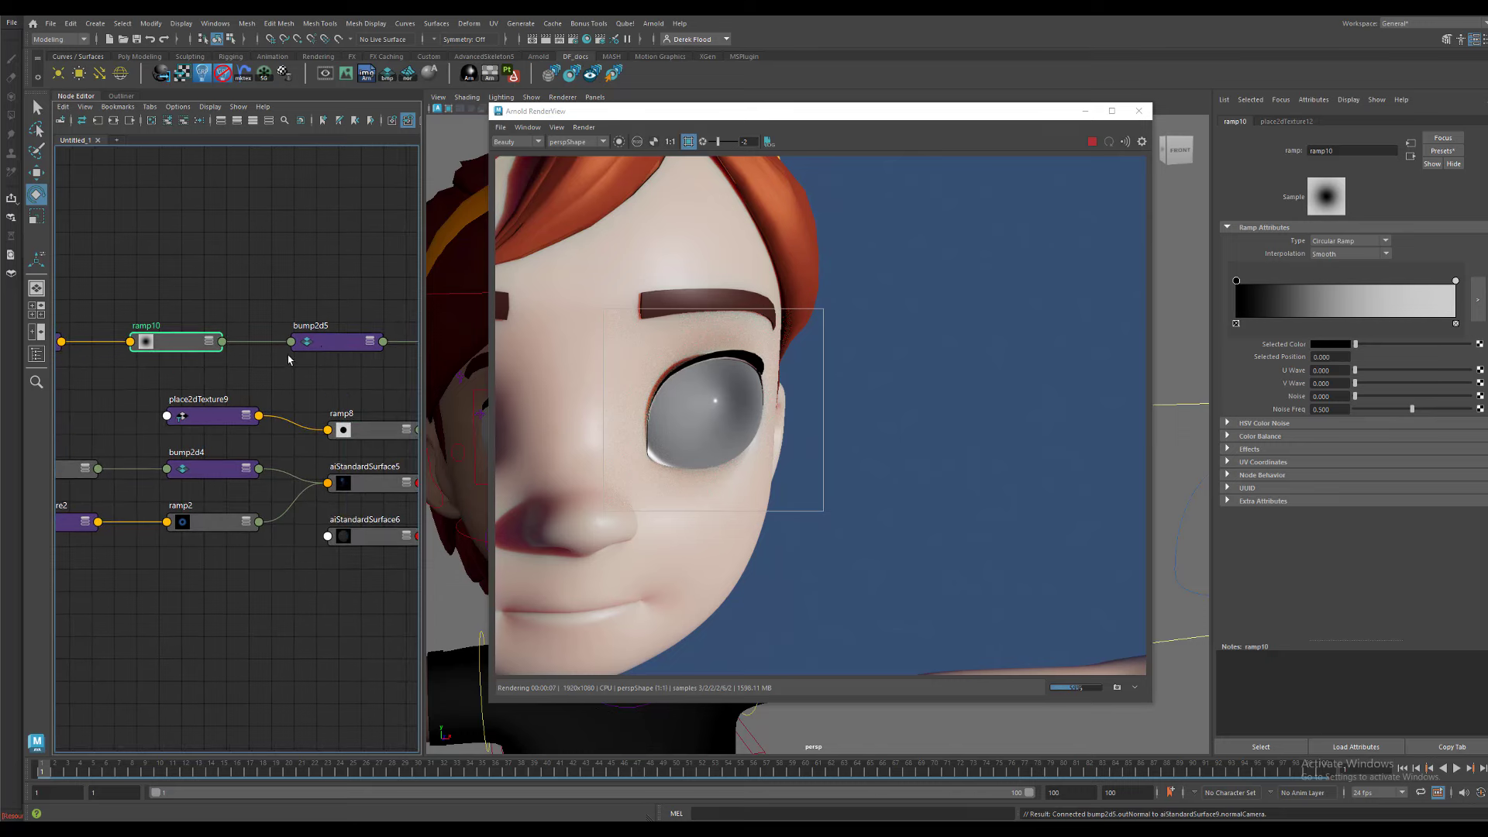
left_click(326, 345)
middle_click_drag(310, 379, 94, 379)
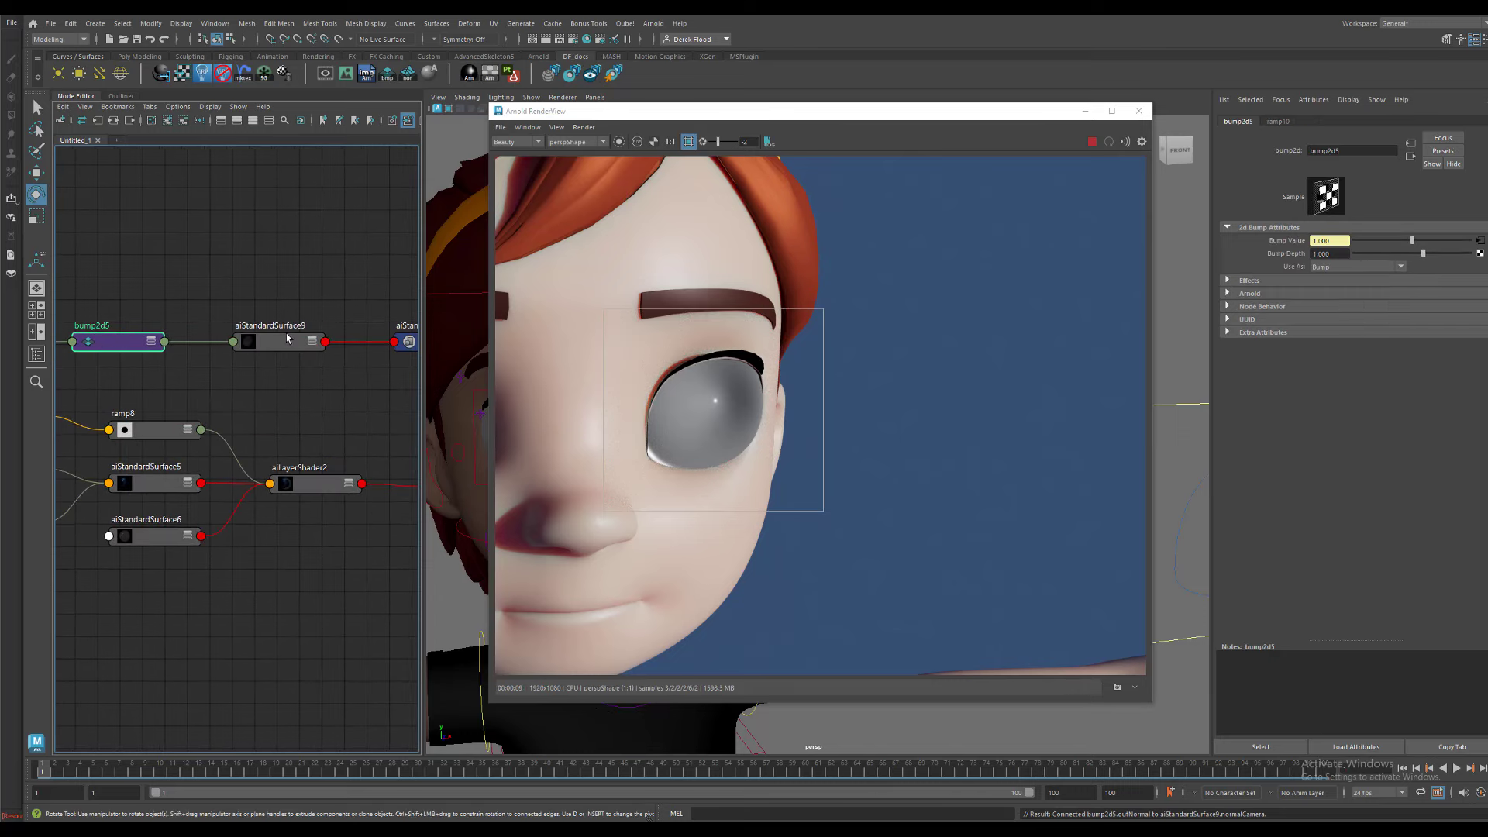
left_click(286, 341)
left_click_drag(1376, 327, 1310, 337)
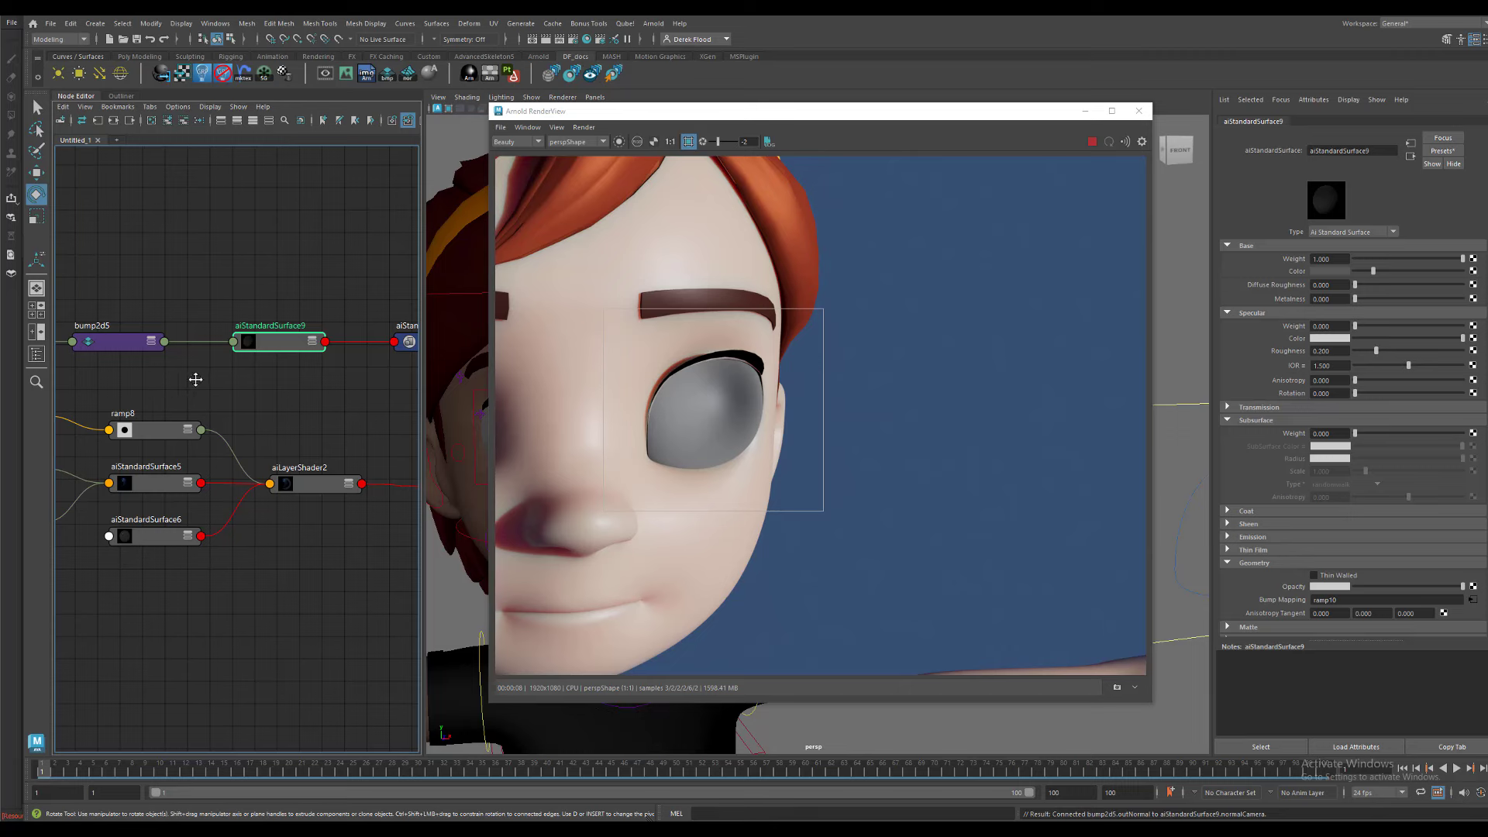
middle_click_drag(194, 379, 339, 398, "alt")
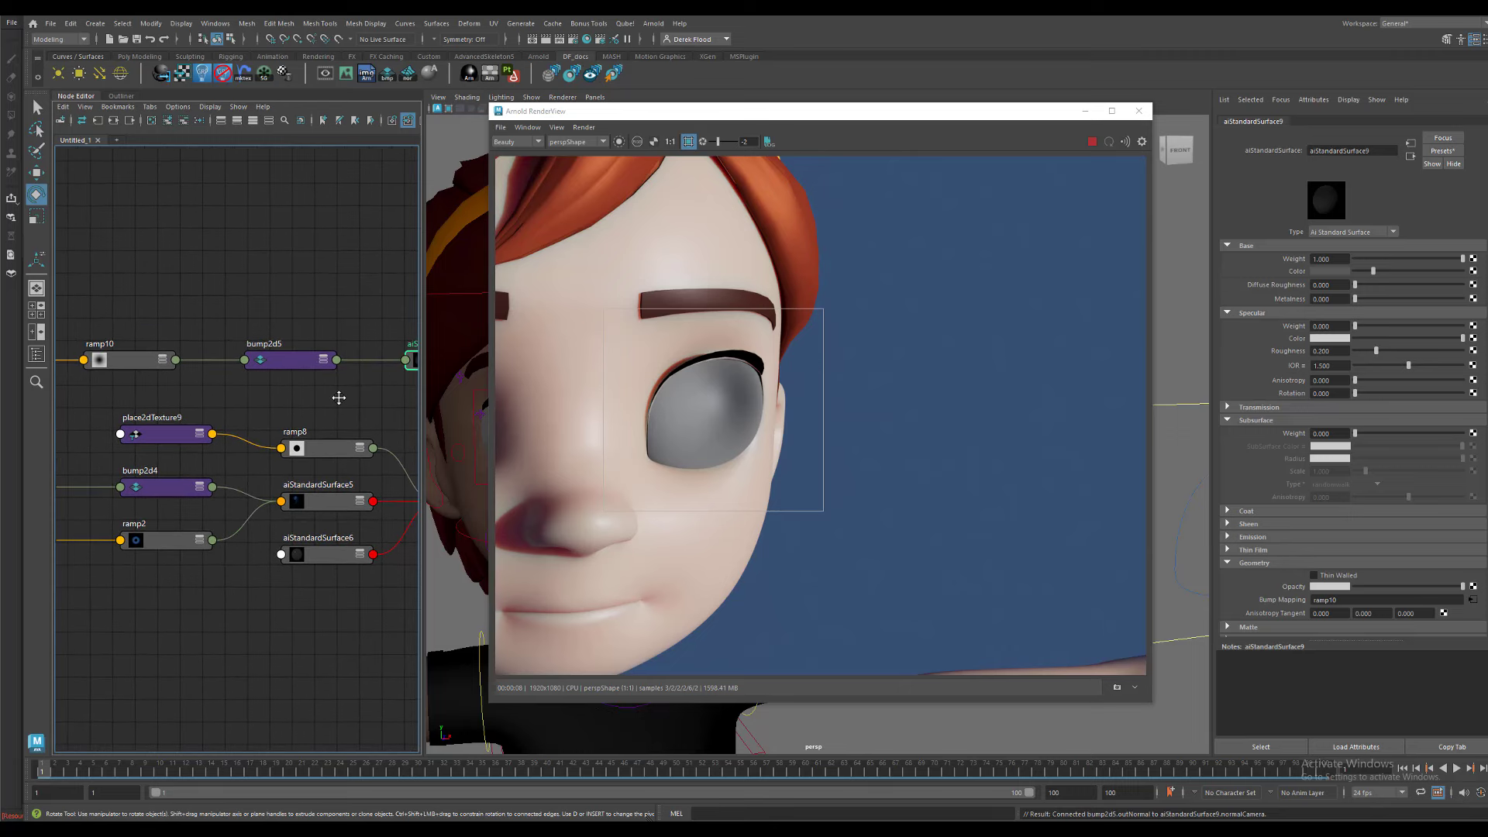
left_click(144, 366)
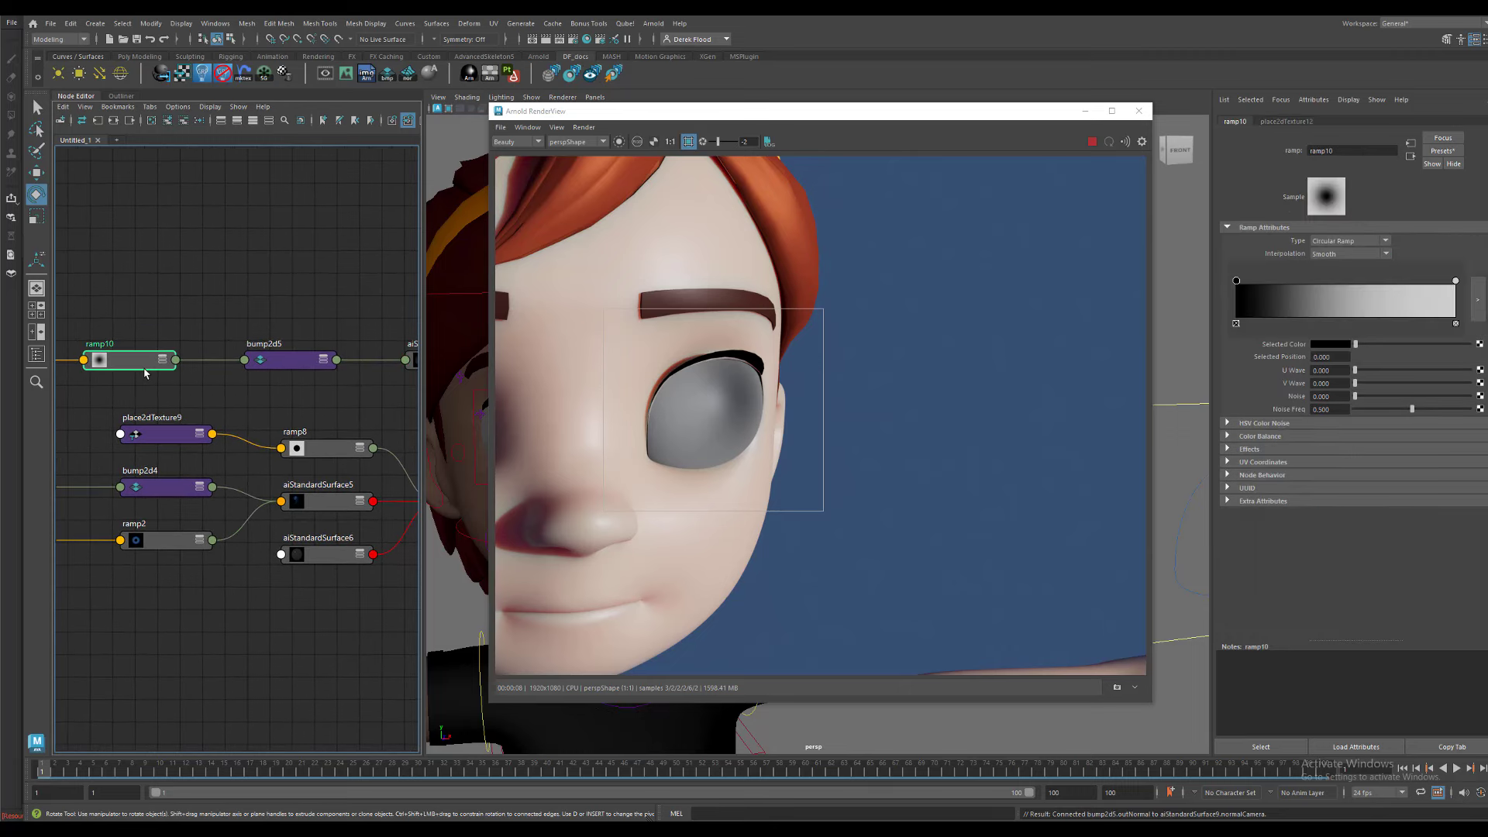
- Set ramp10's white outer entry to a brightness value of 0.5
left_click(1457, 282)
left_click(1343, 346)
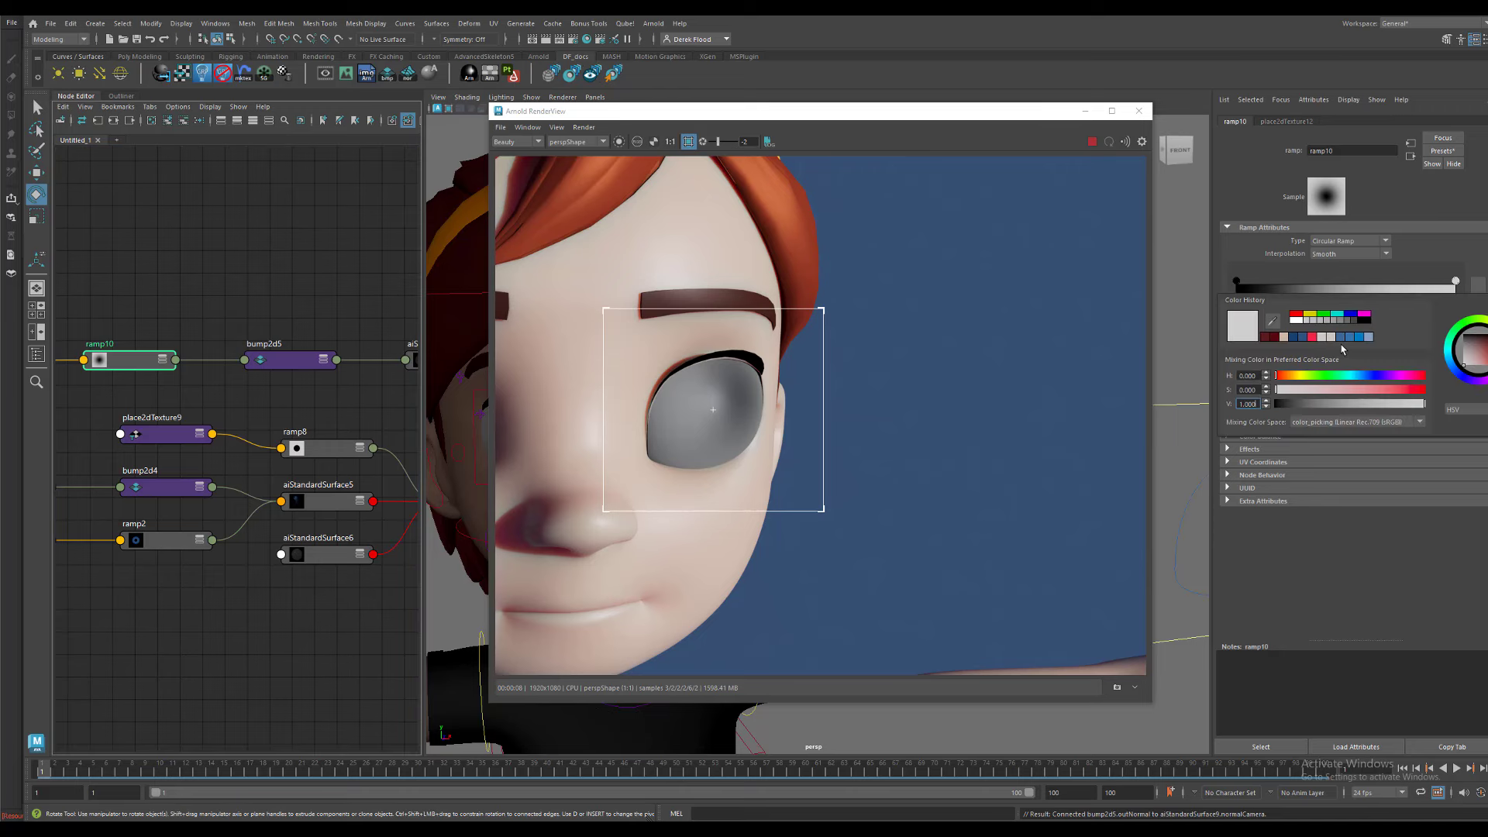
left_click_drag(1255, 404, 1200, 406)
type(".5")
key("Return")
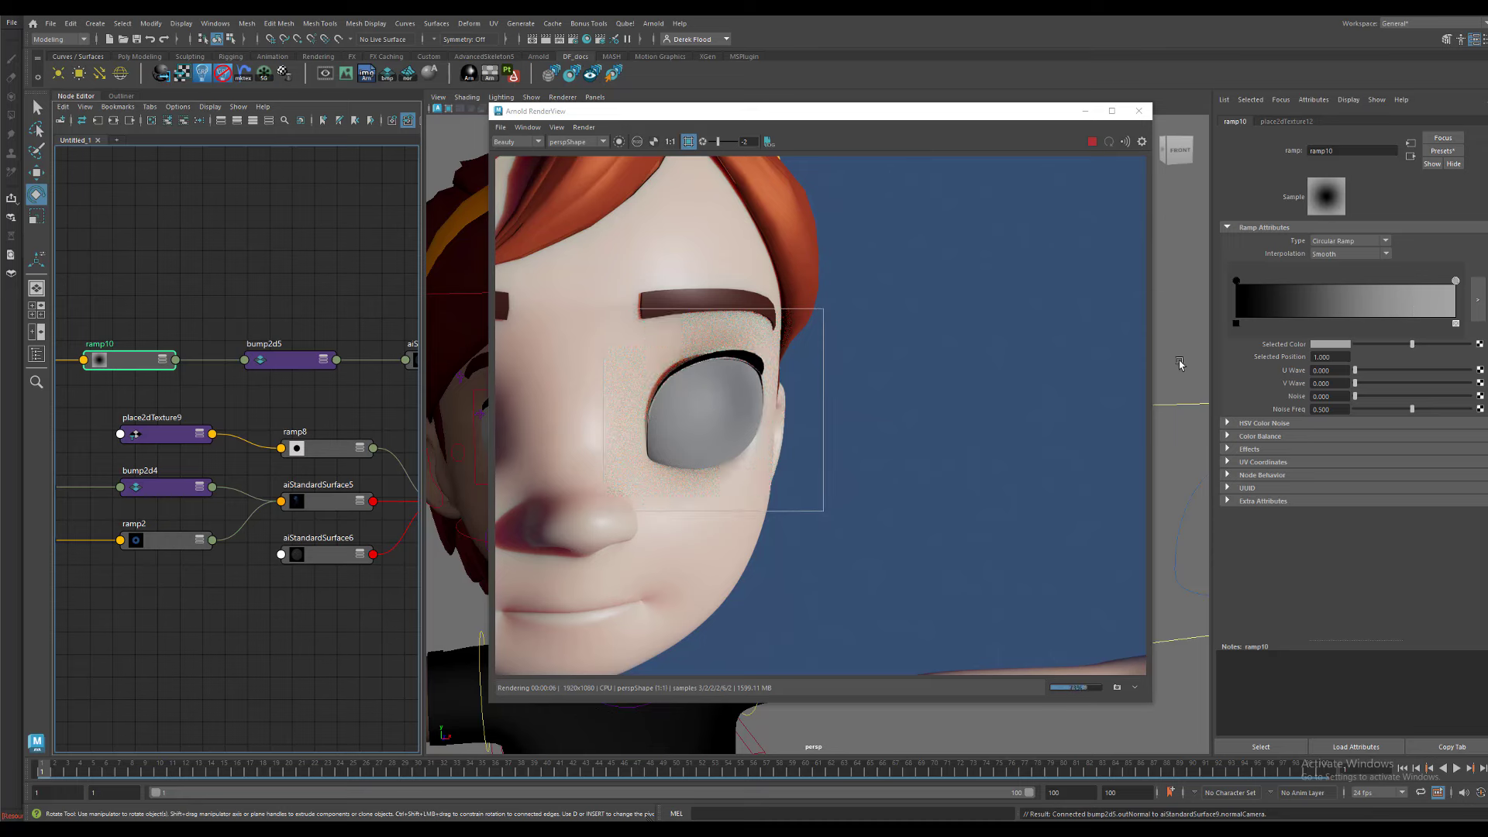
- Set bump2d5's Bump Depth to 2
left_click(295, 354)
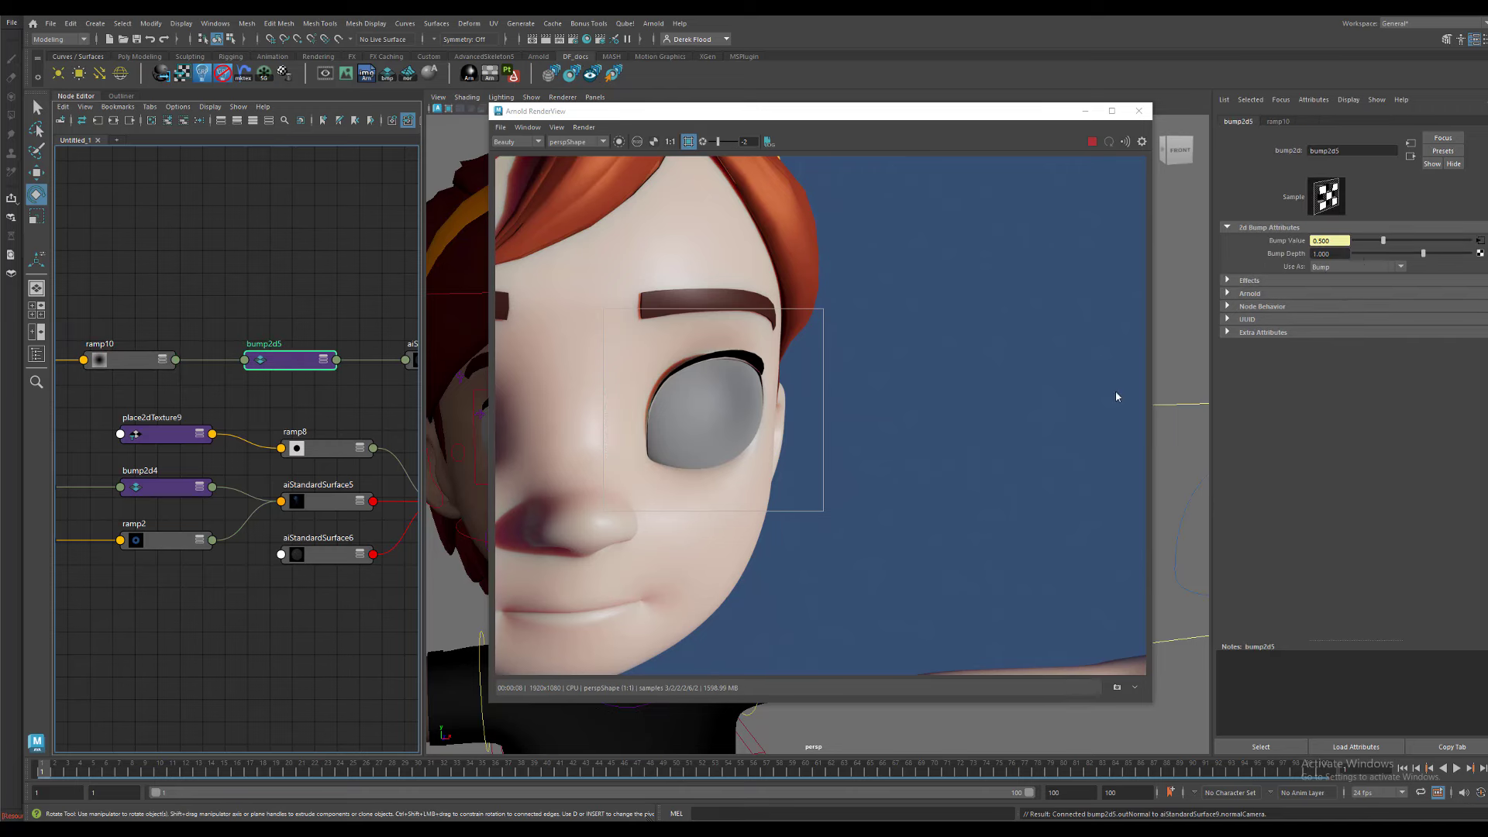
left_click(1330, 253)
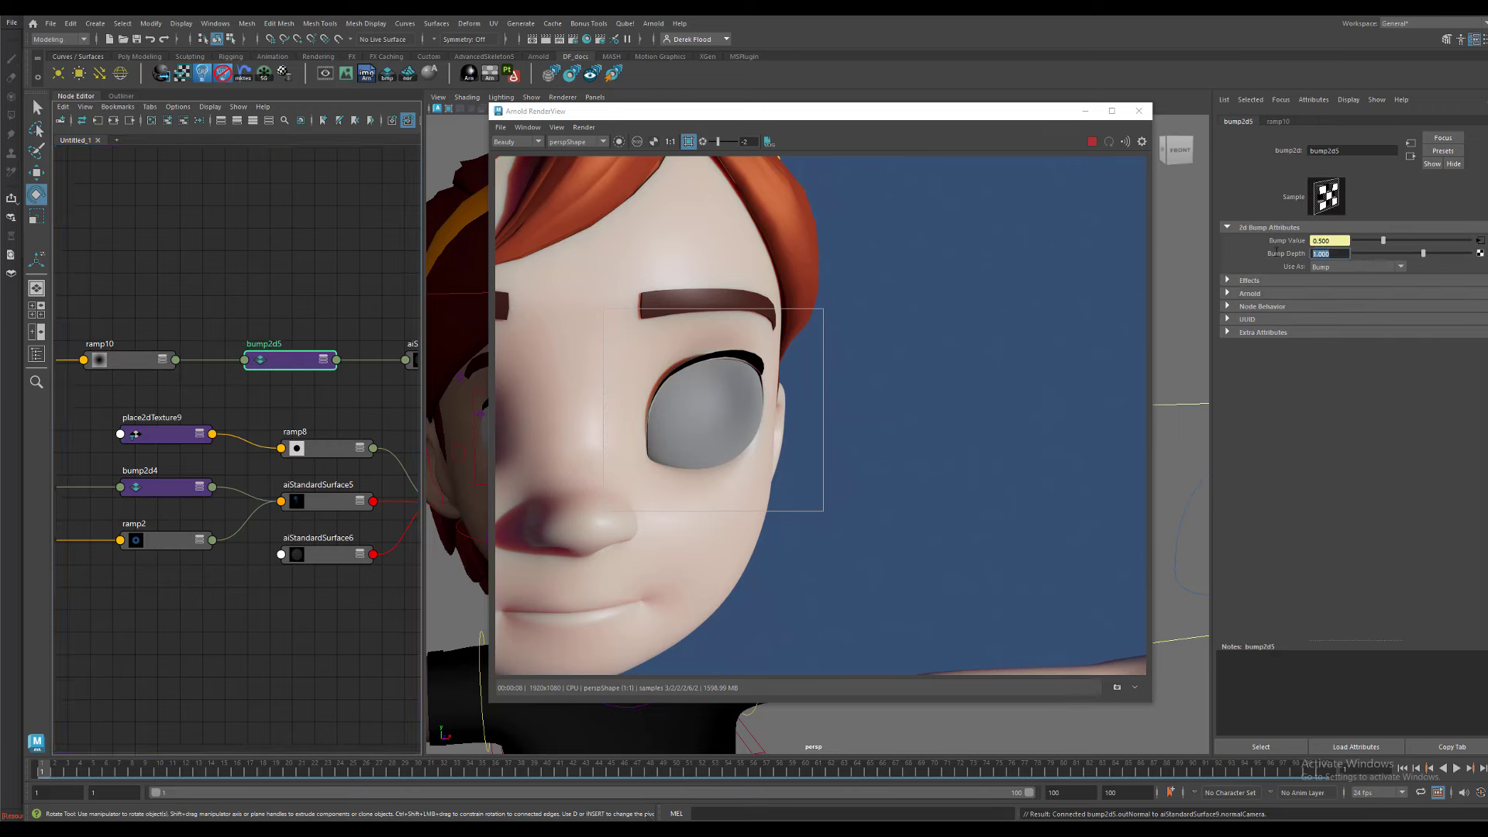
type("2")
key("Return")
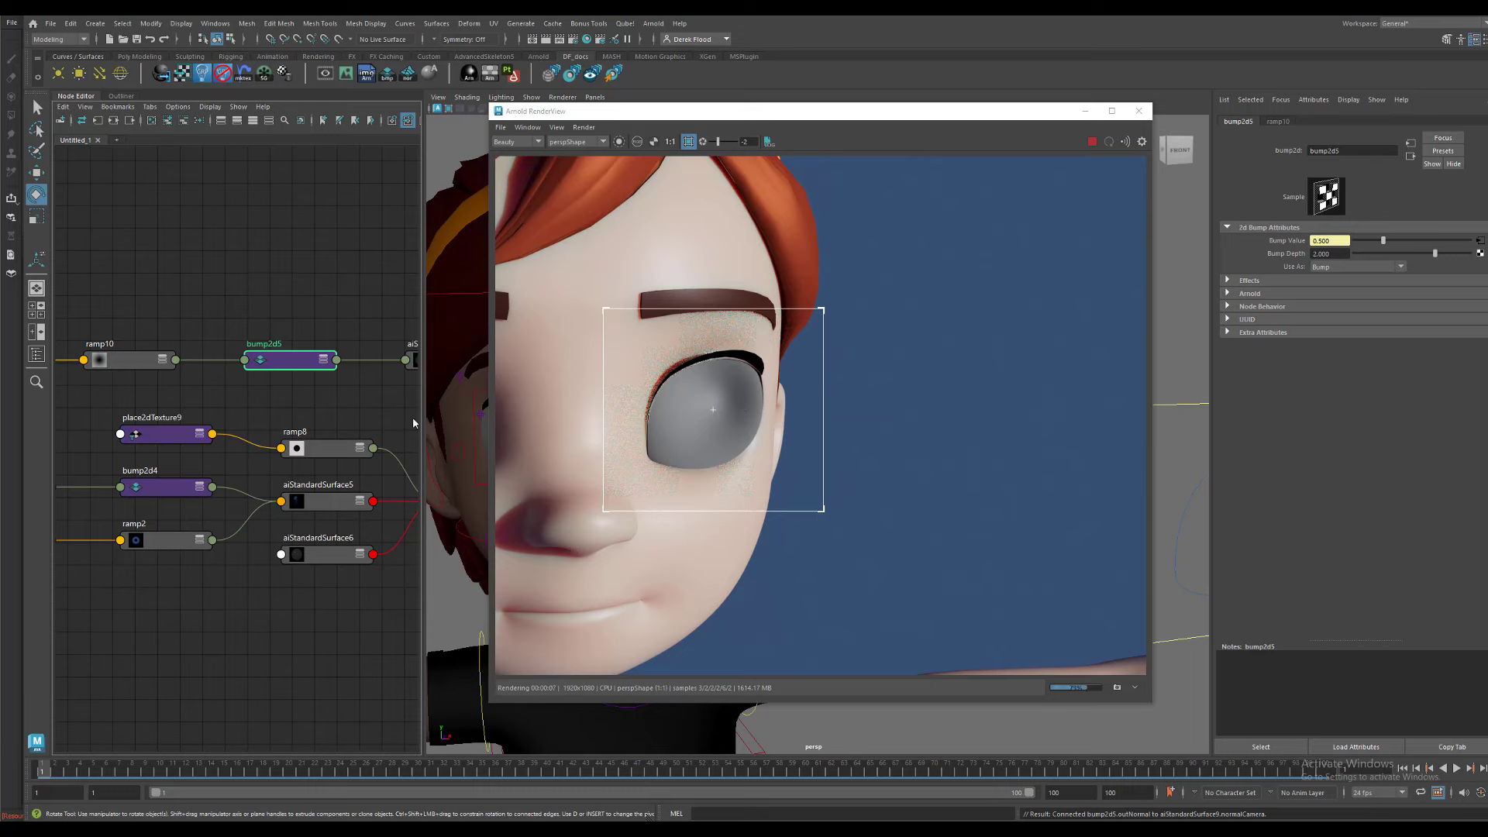
middle_click_drag(365, 388, 253, 399)
left_click(325, 378)
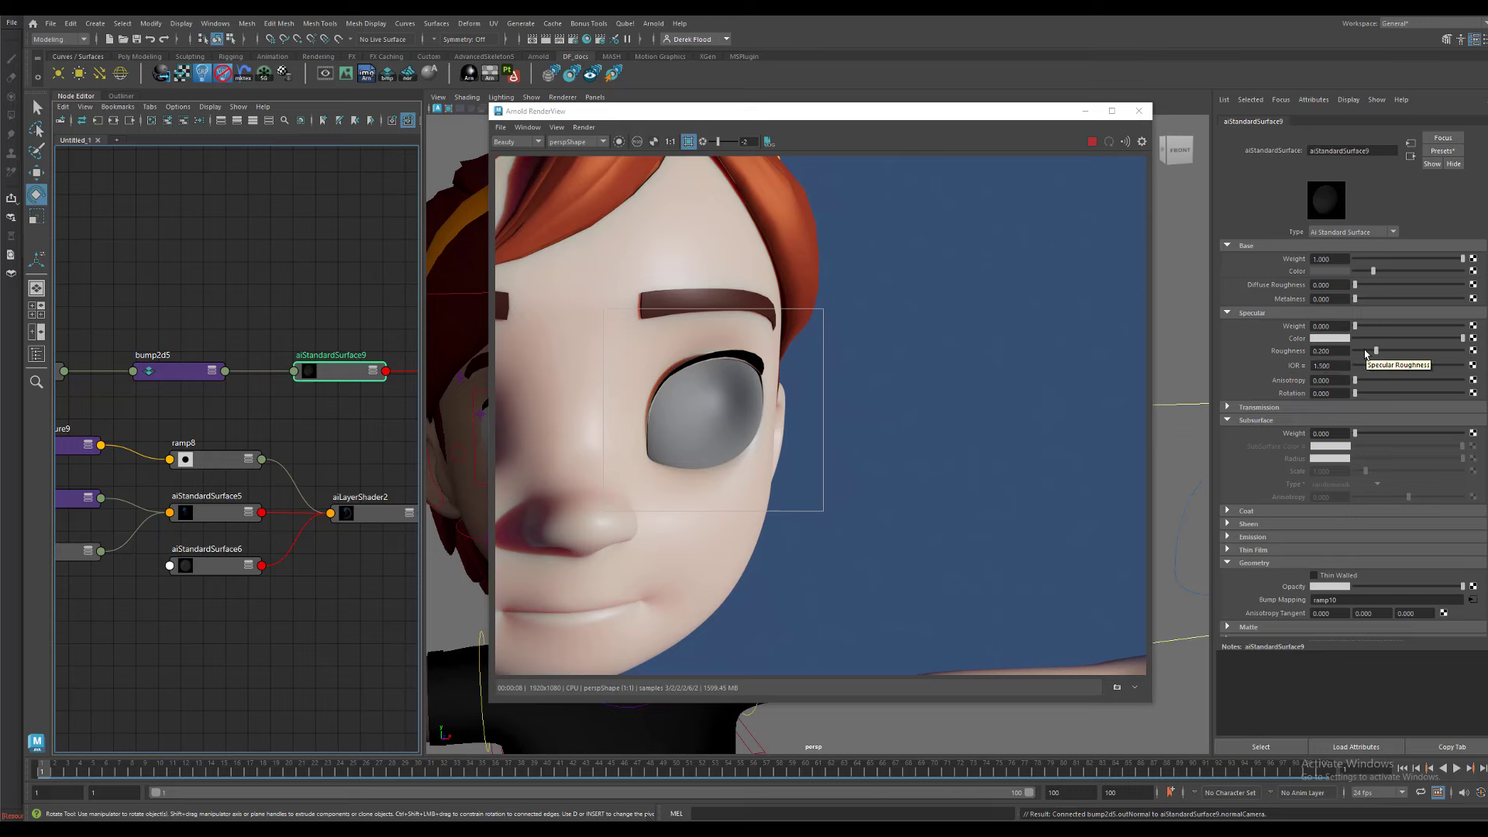
- Give aiStandardSurface9 blue specular at full weight, roughness about 0.41, and base weight 0
left_click(1344, 339)
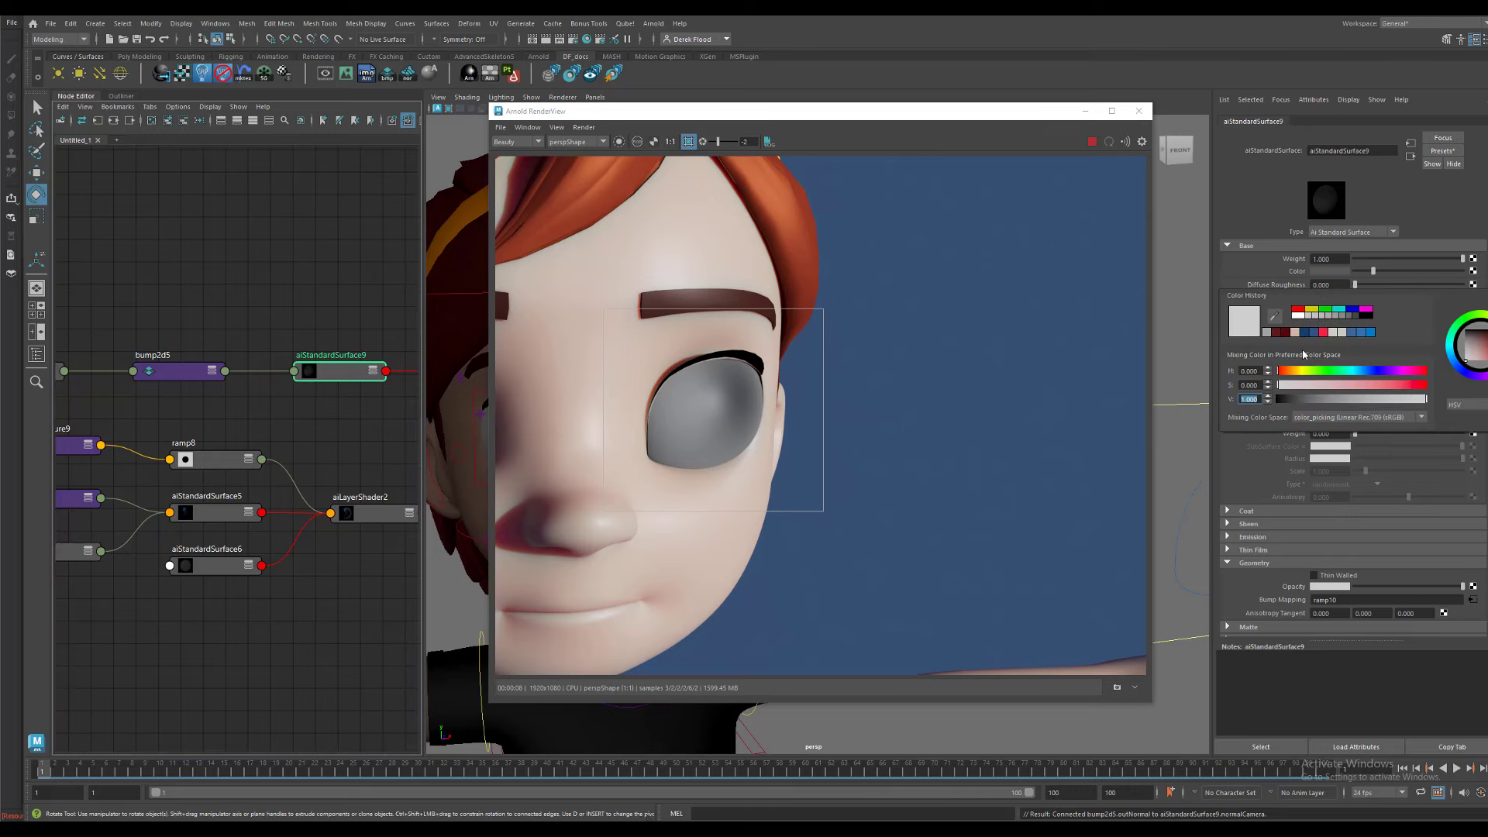
left_click(1352, 333)
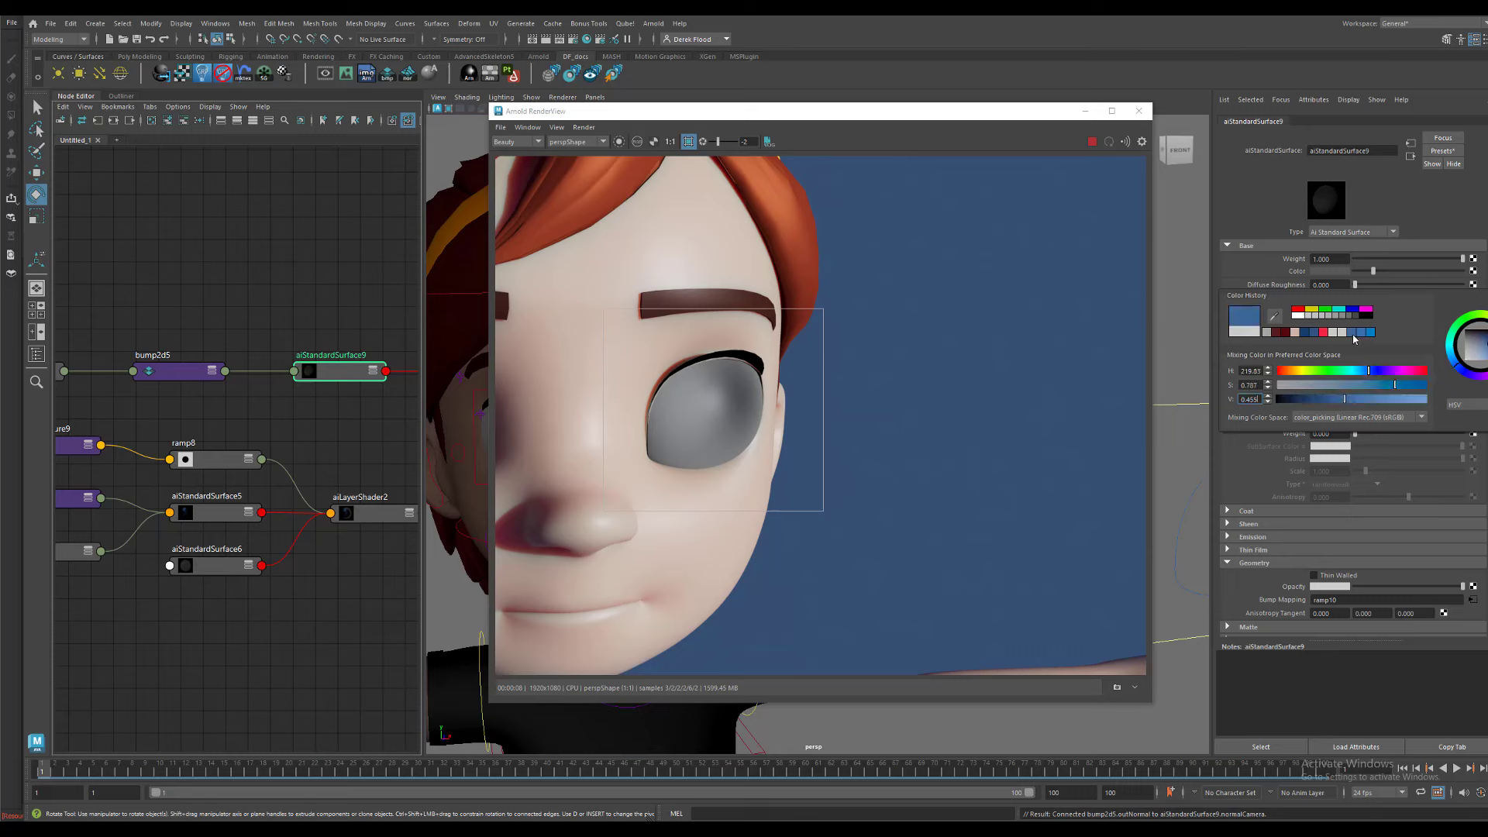
left_click_drag(1356, 327, 1464, 327)
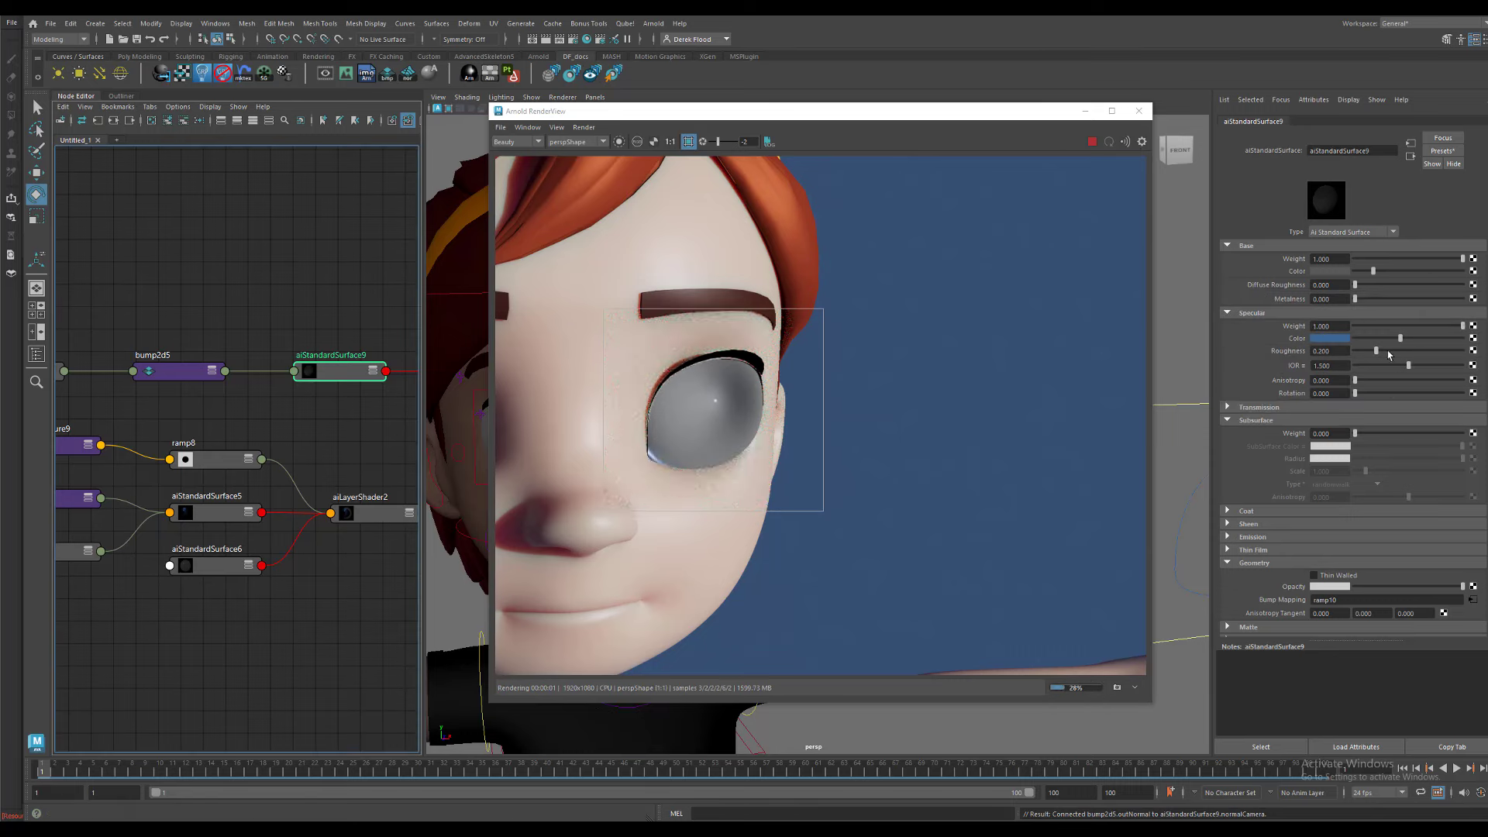
left_click_drag(1389, 354, 1401, 351)
left_click_drag(1387, 262, 1350, 260)
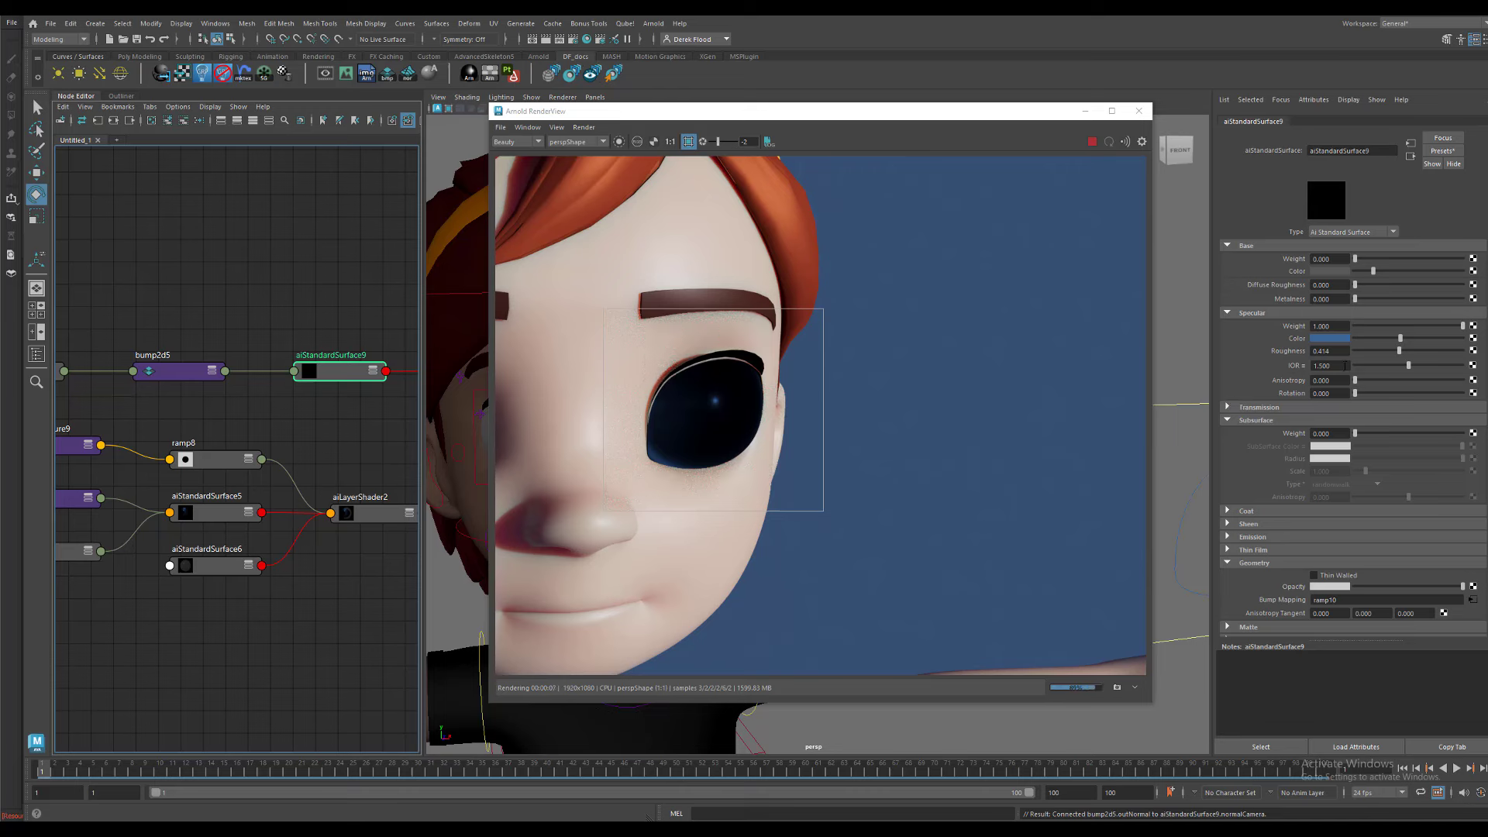
- Set the shader's IOR to 100 and raise its specular roughness slightly
double_click(1321, 366)
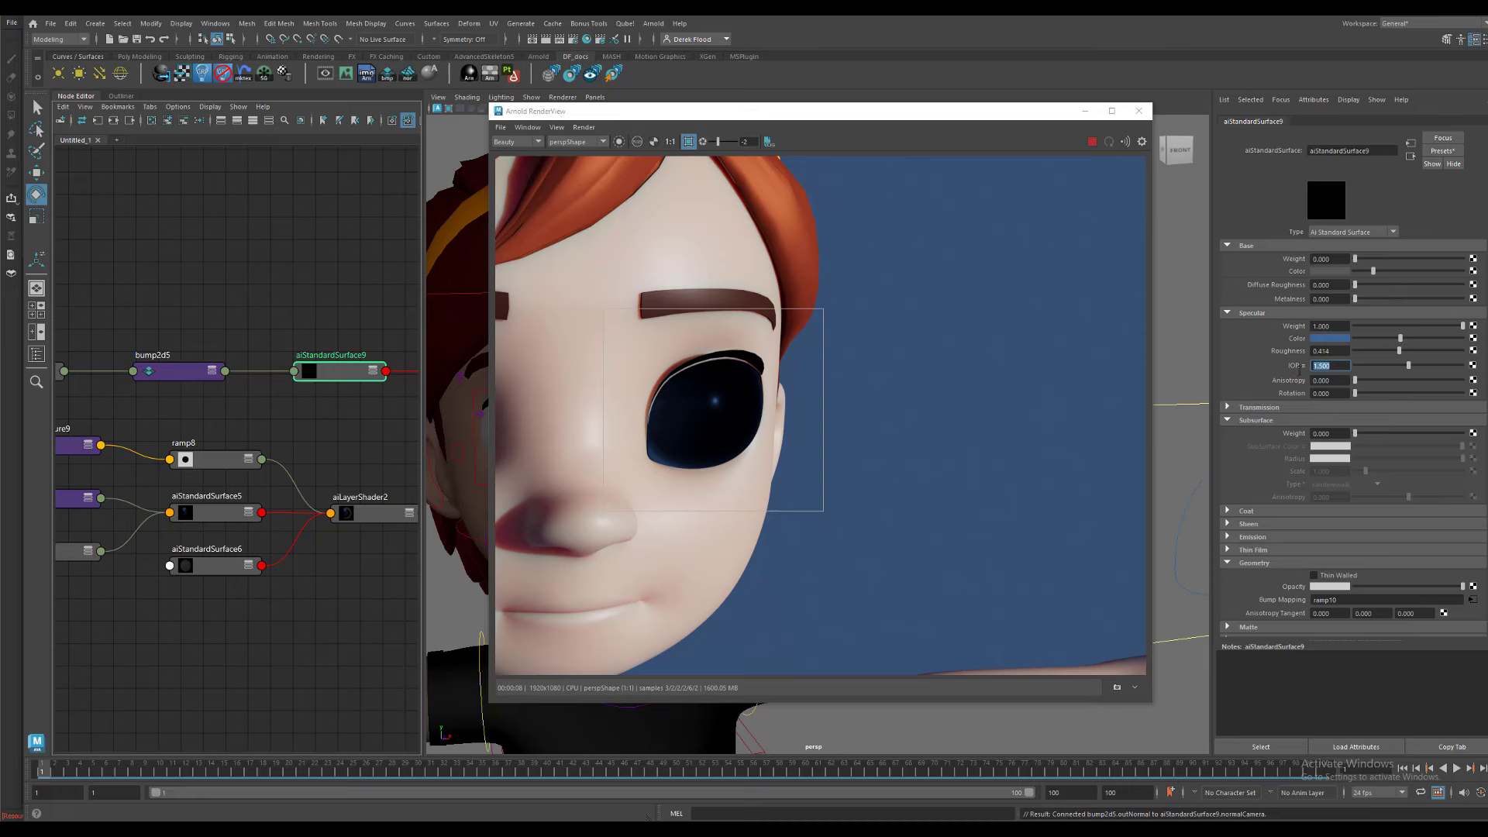
type("100")
key("Return")
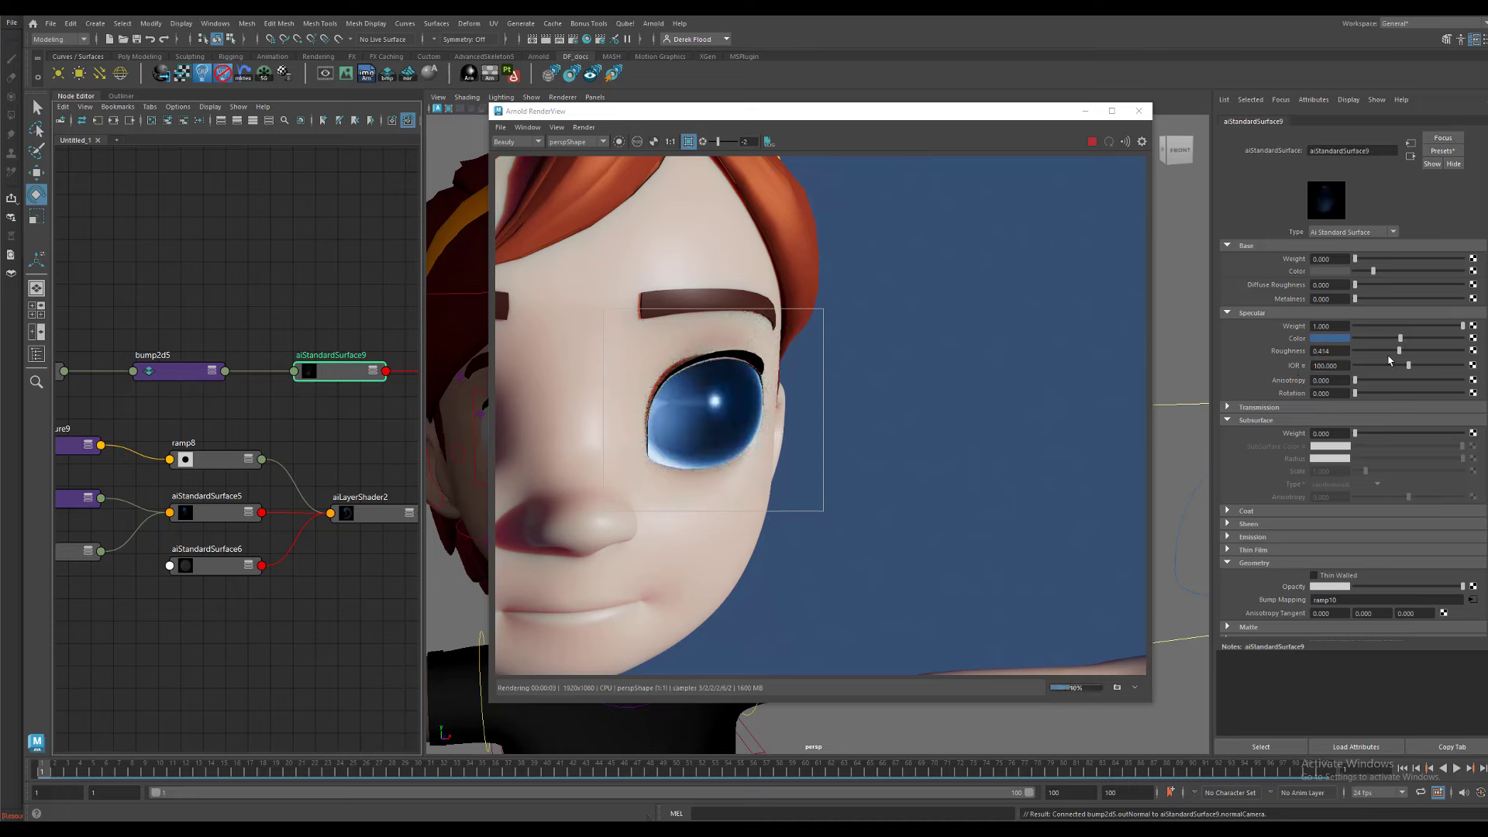
left_click_drag(1399, 352, 1419, 353)
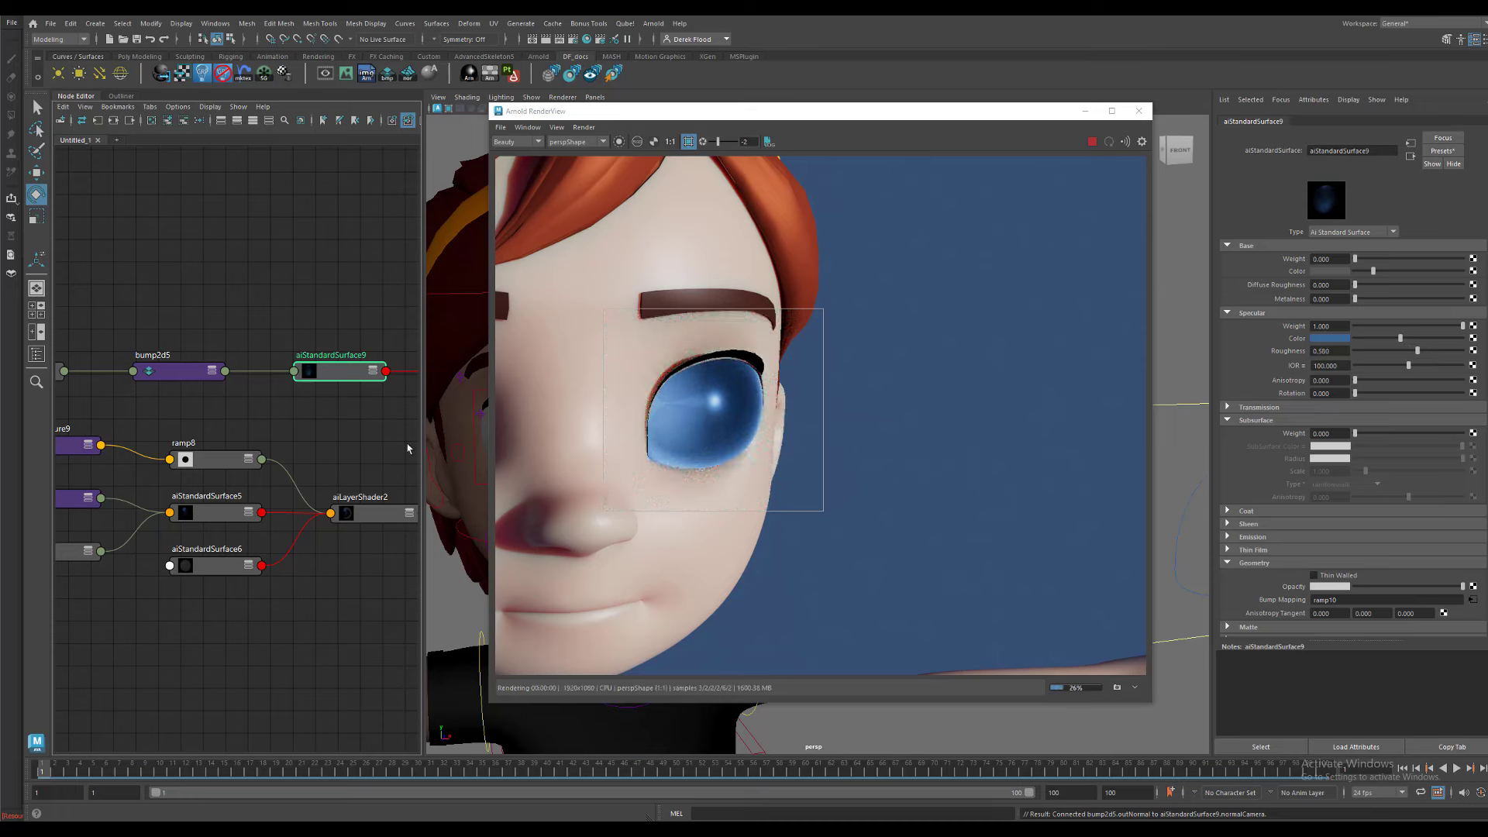
middle_click_drag(214, 424, 268, 420, "alt")
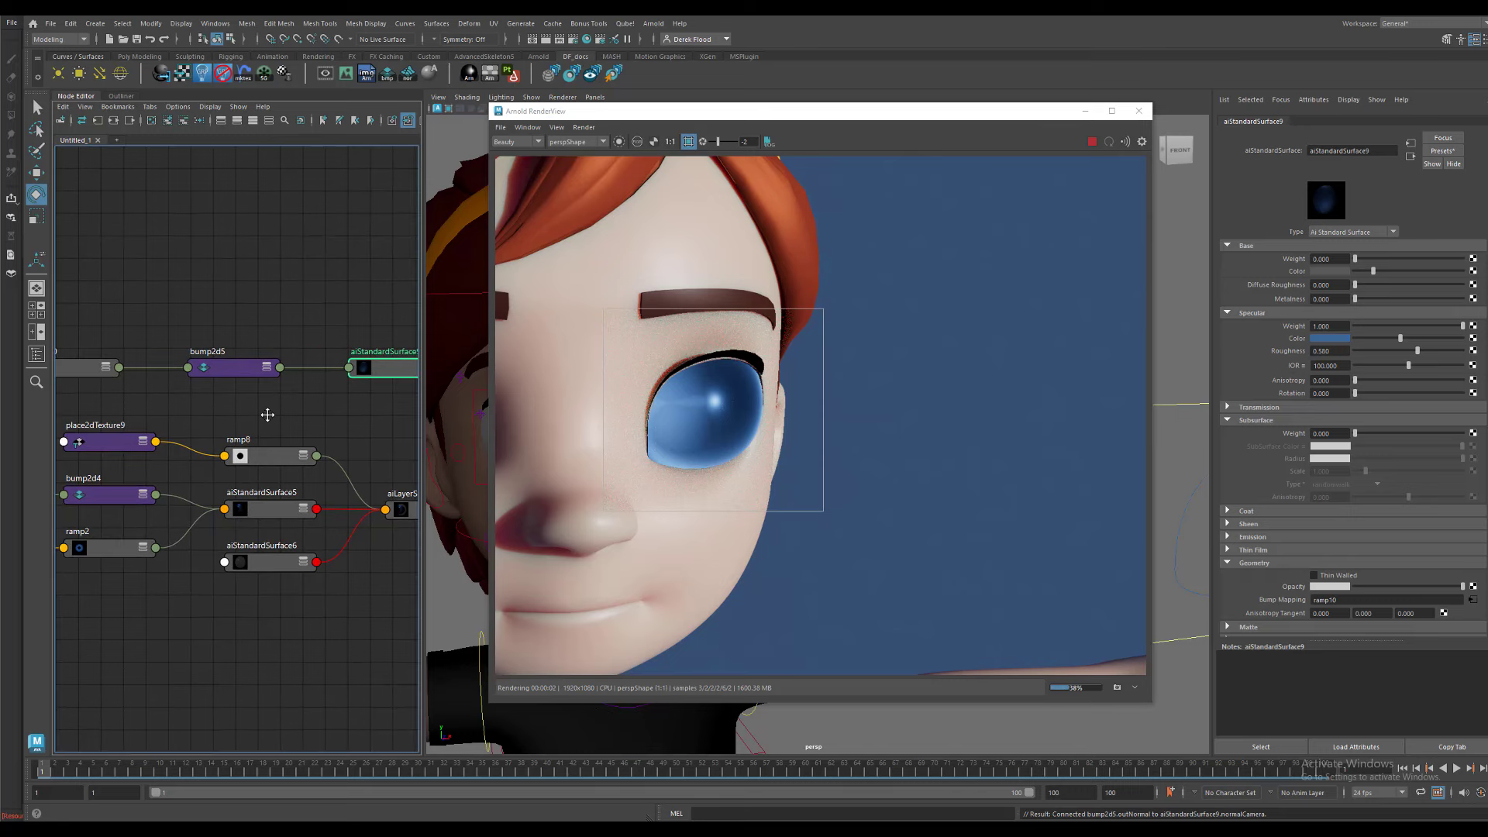
left_click(238, 376)
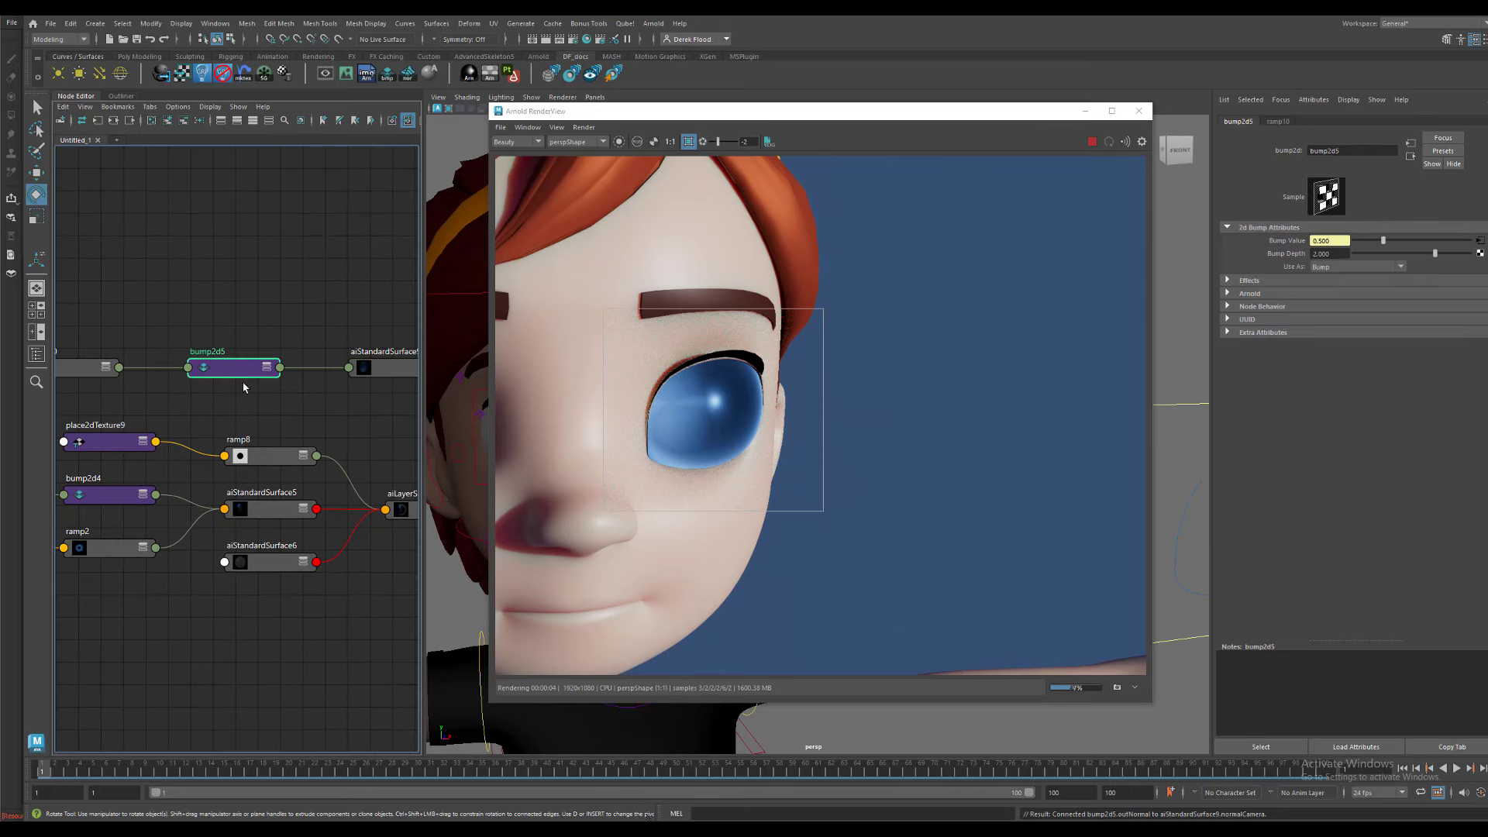
- Reset bump2d5's Bump Depth to 1 and lower aiStandardSurface9's specular weight to about half
left_click(1322, 253)
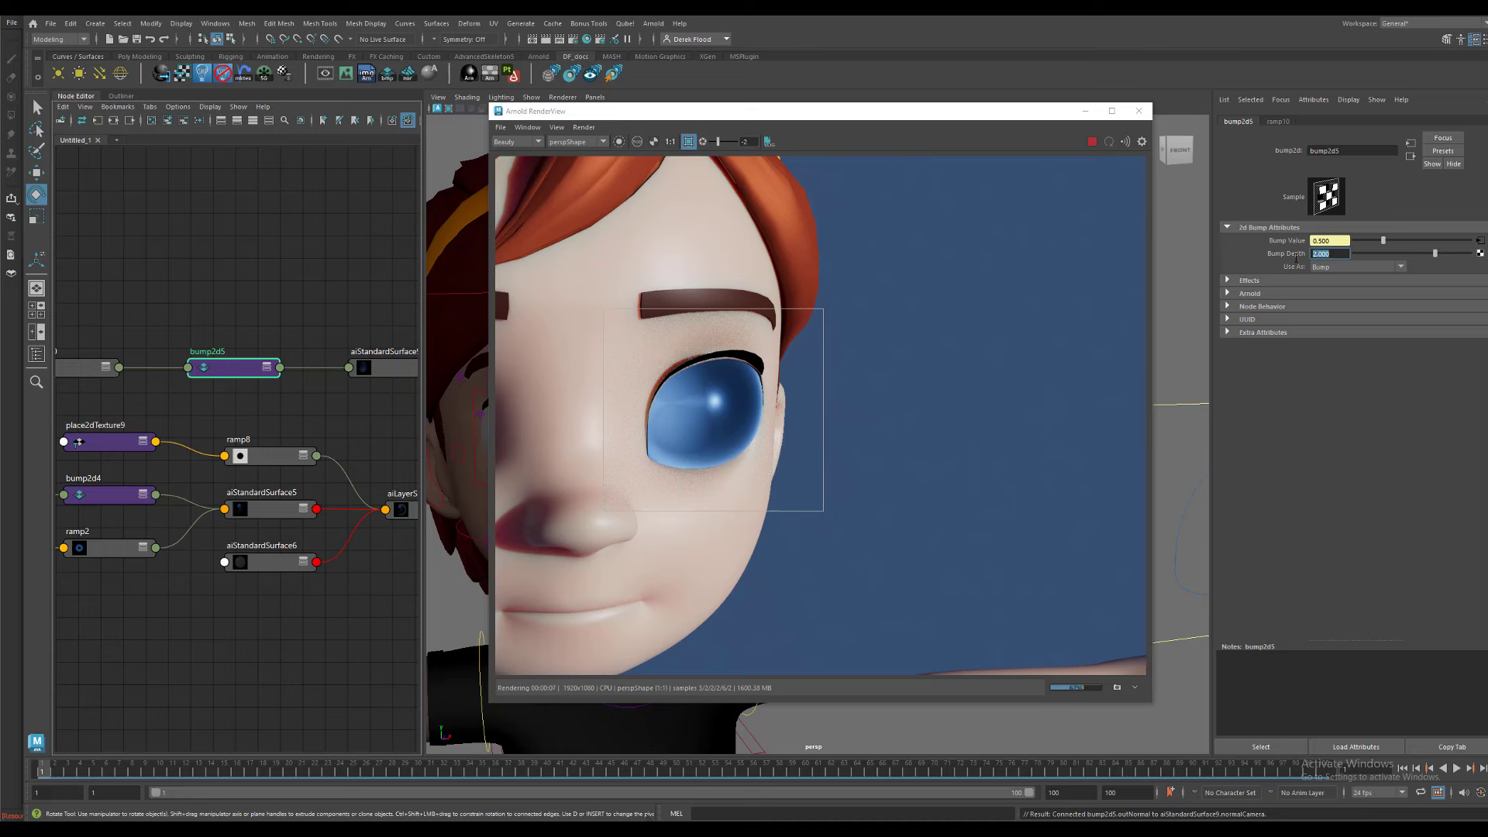
type("1")
key("Return")
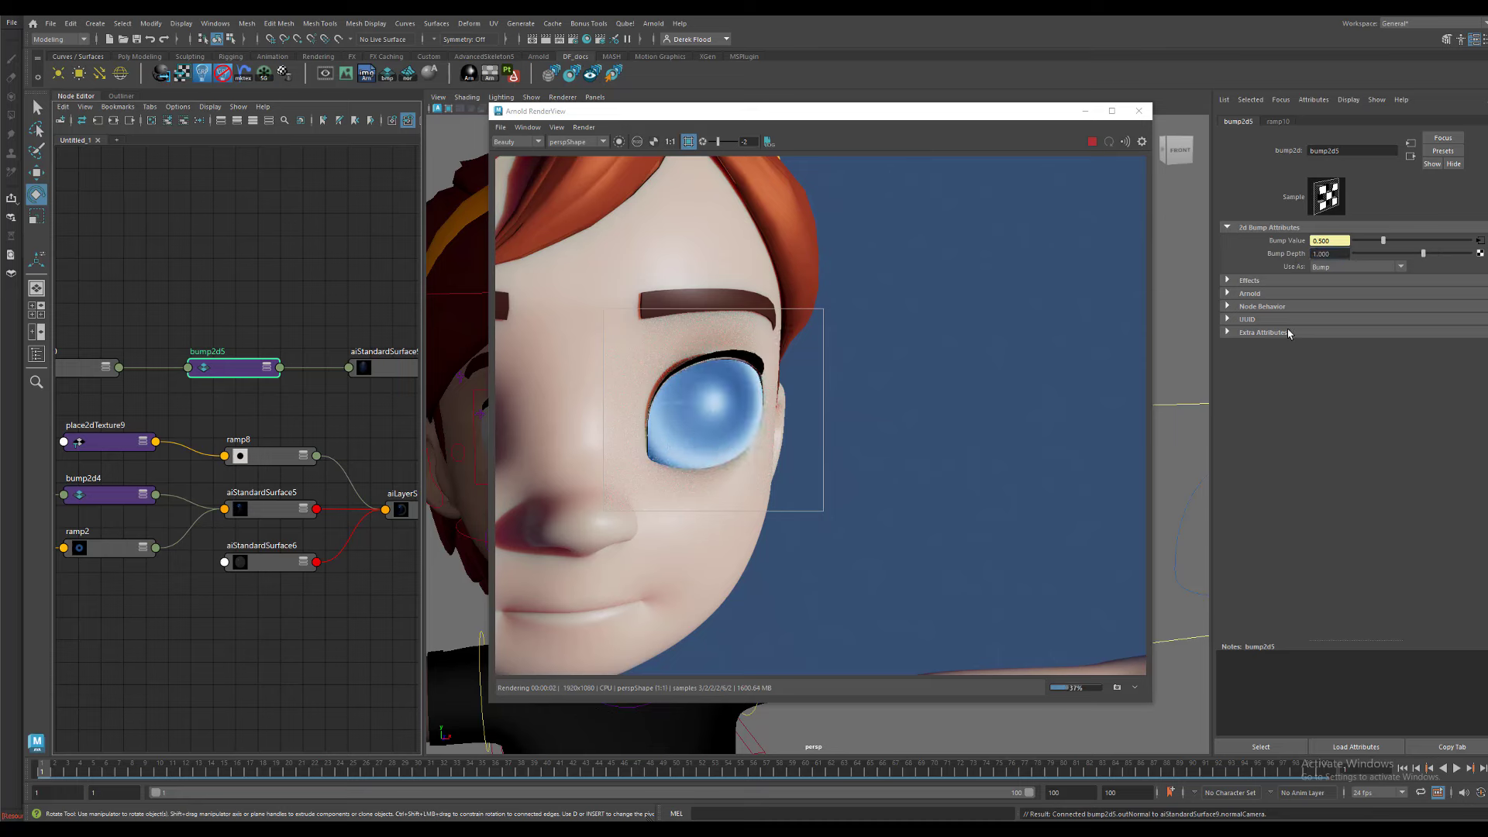
middle_click_drag(329, 409, 286, 412, "alt")
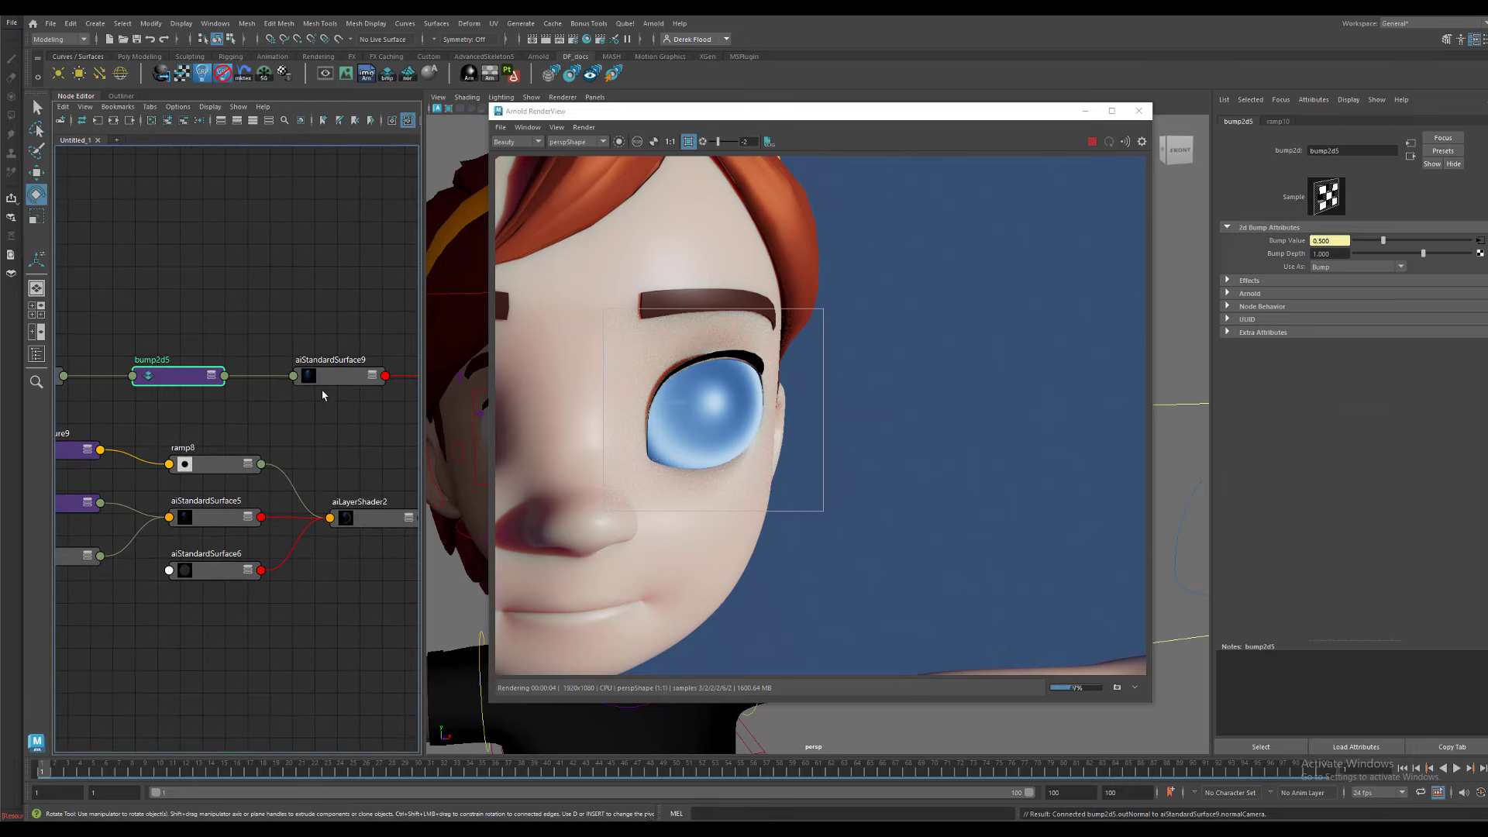
left_click(333, 379)
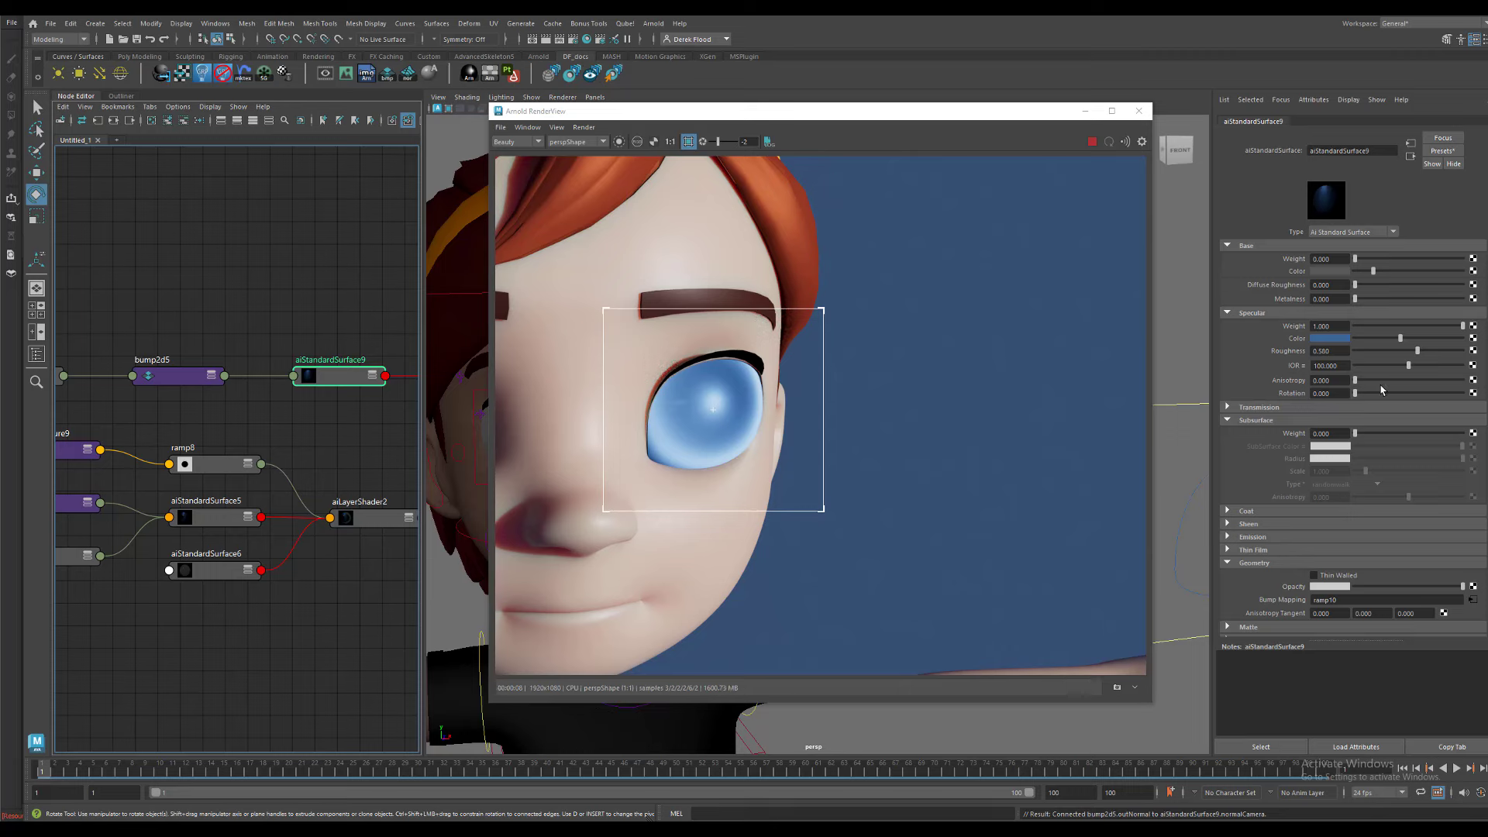
left_click(1409, 326)
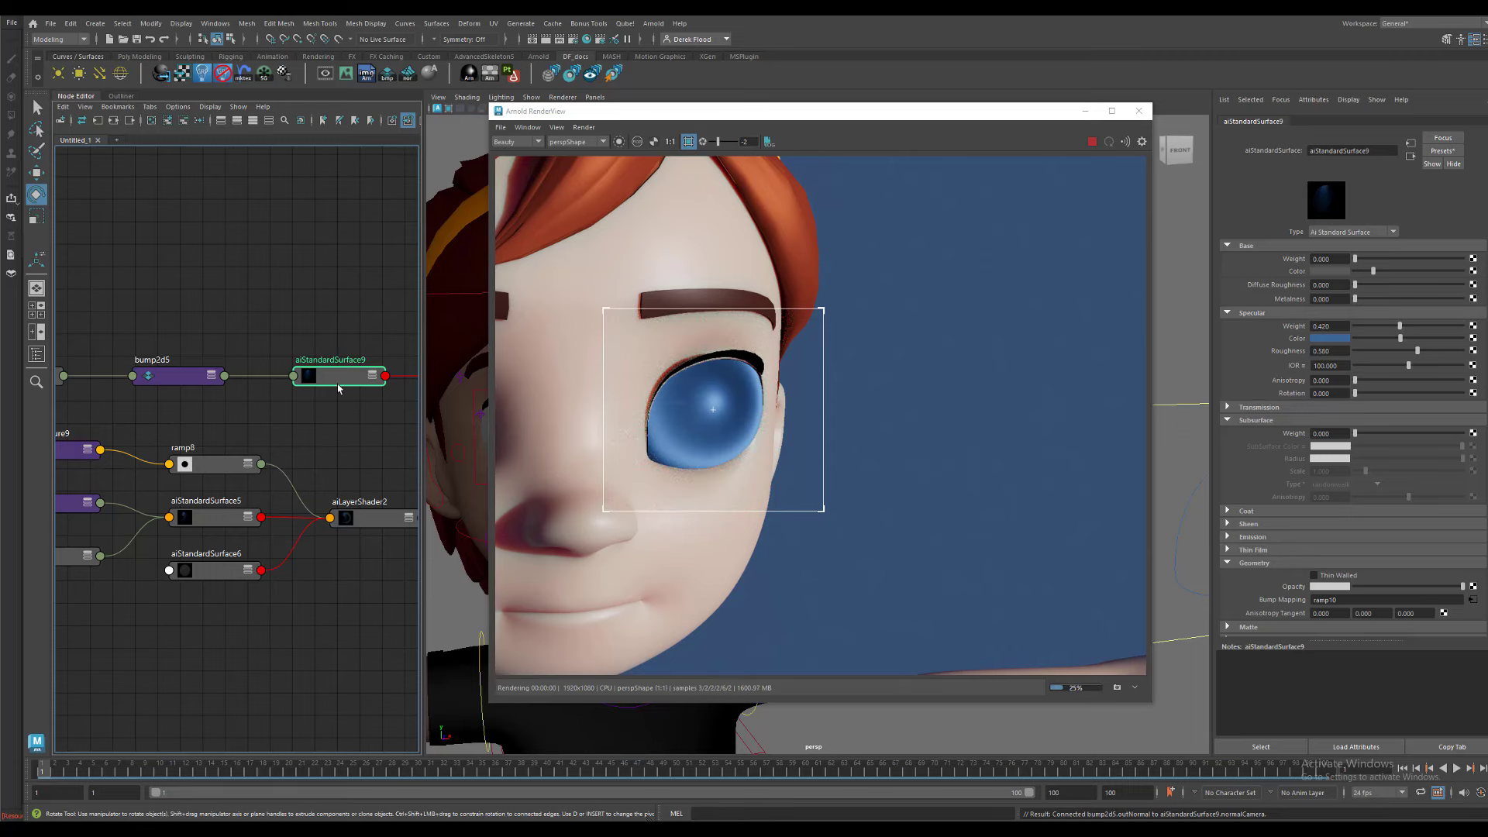
- Slide ramp10's light entry toward the middle, to about 0.456
left_click(1473, 600)
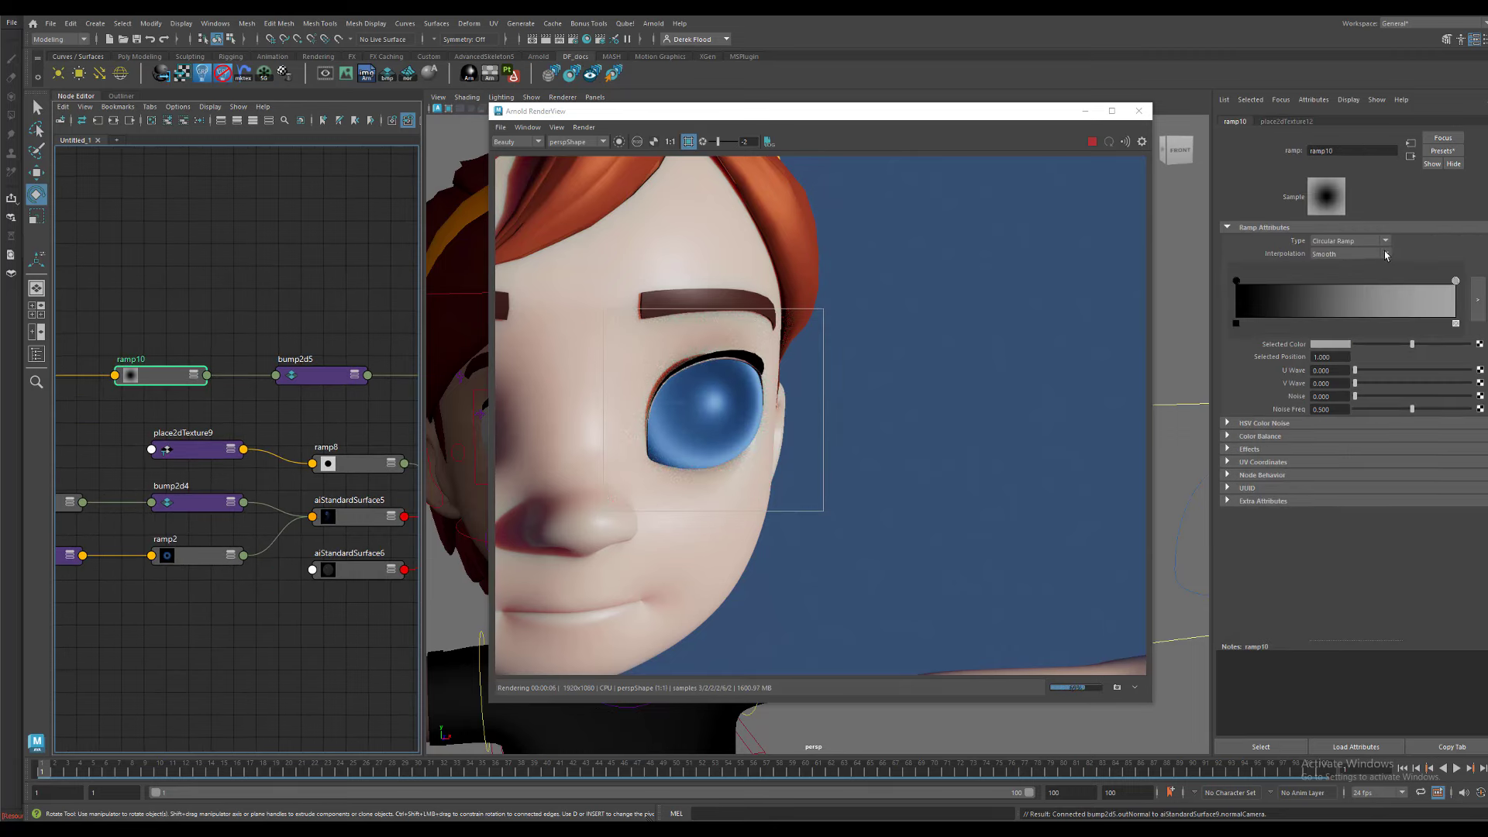
left_click_drag(1456, 280, 1336, 281)
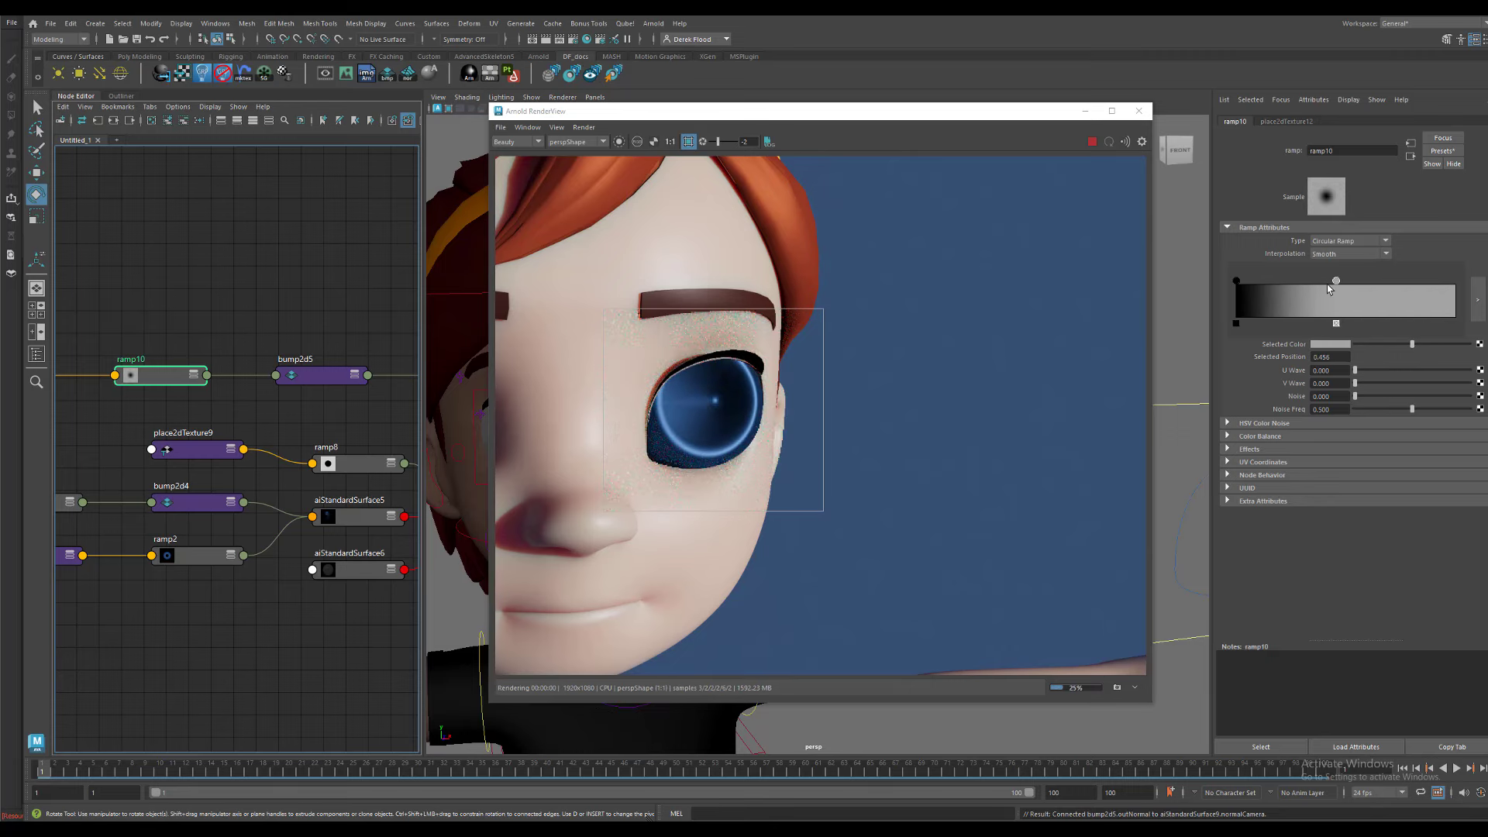
middle_click_drag(406, 380, 329, 394)
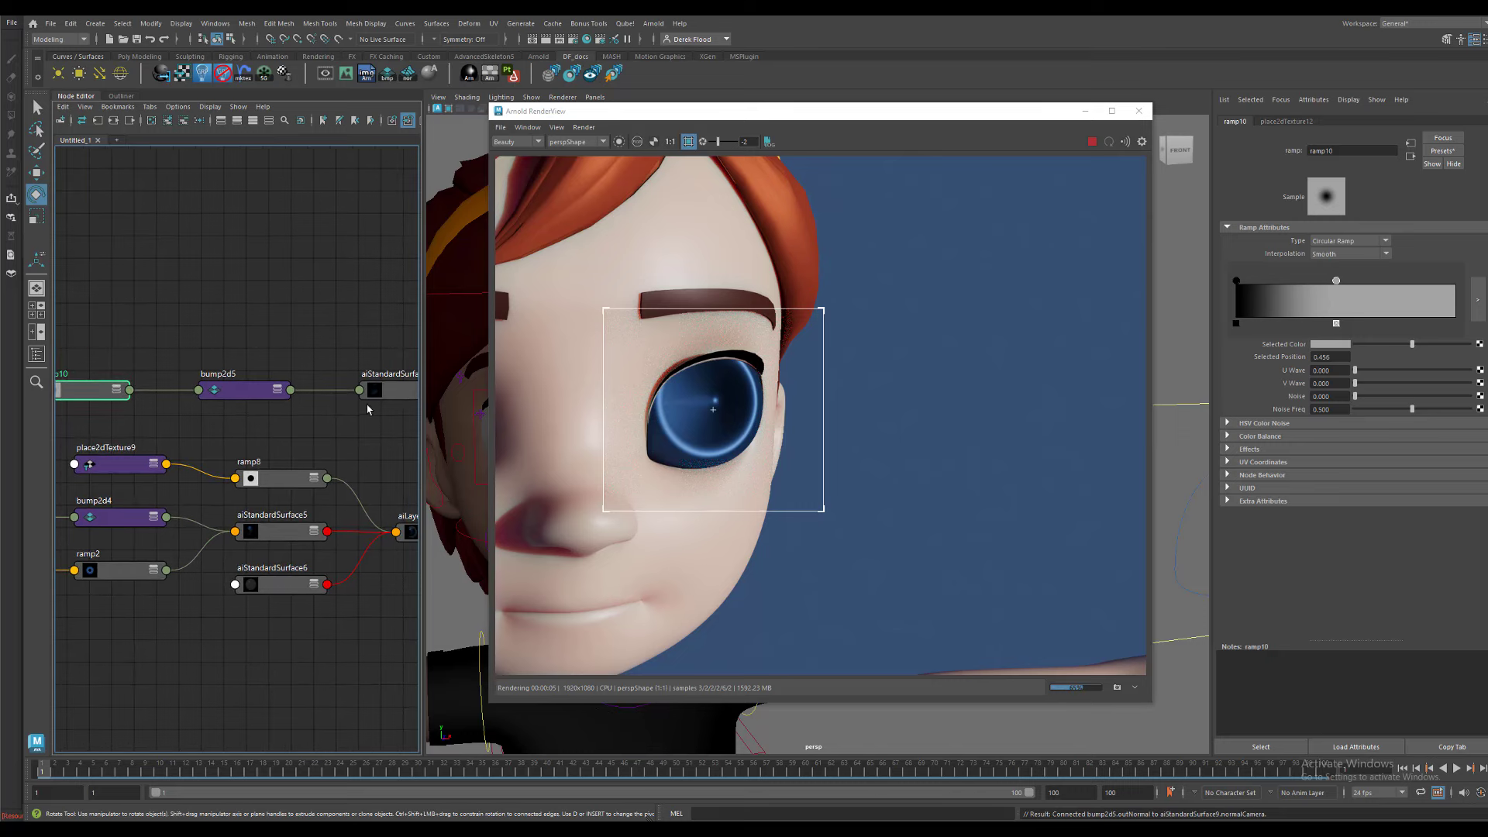
left_click(400, 394)
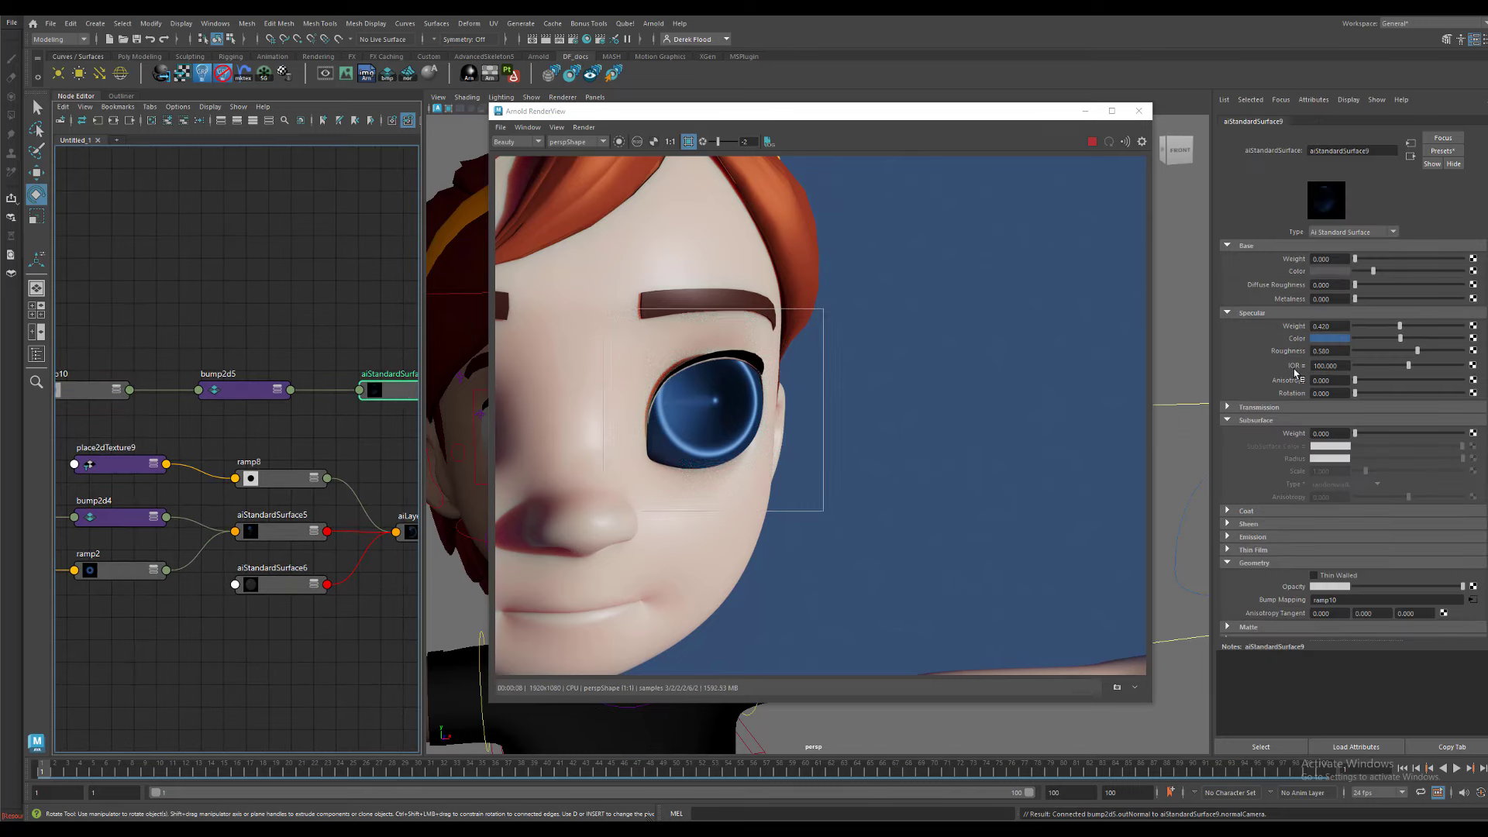
left_click(232, 395)
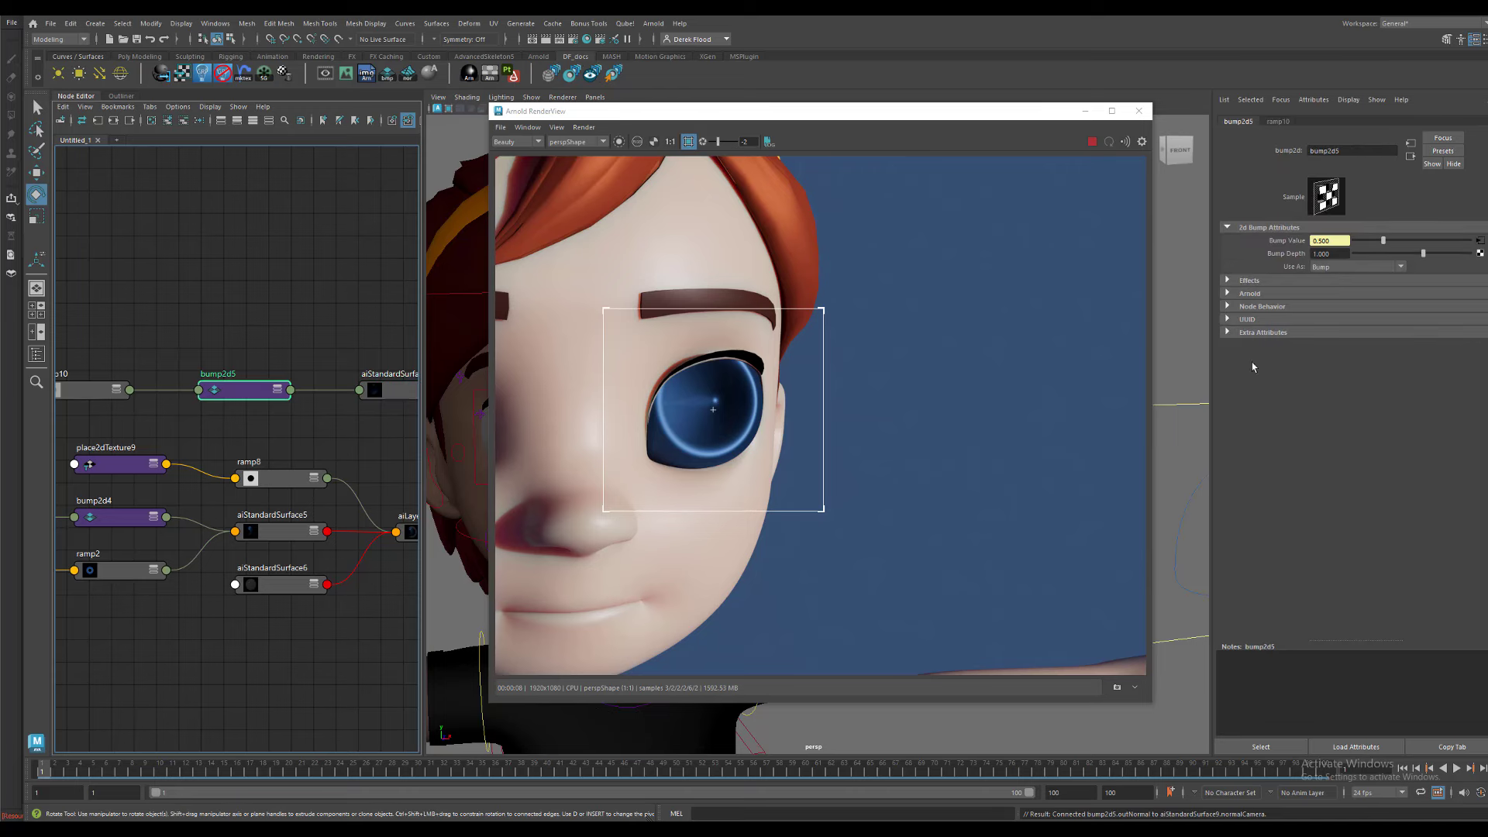
- Try bump2d5 Bump Depths of 0.5 and 0.1, settling near 0.49
left_click(1330, 253)
key("BackSpace")
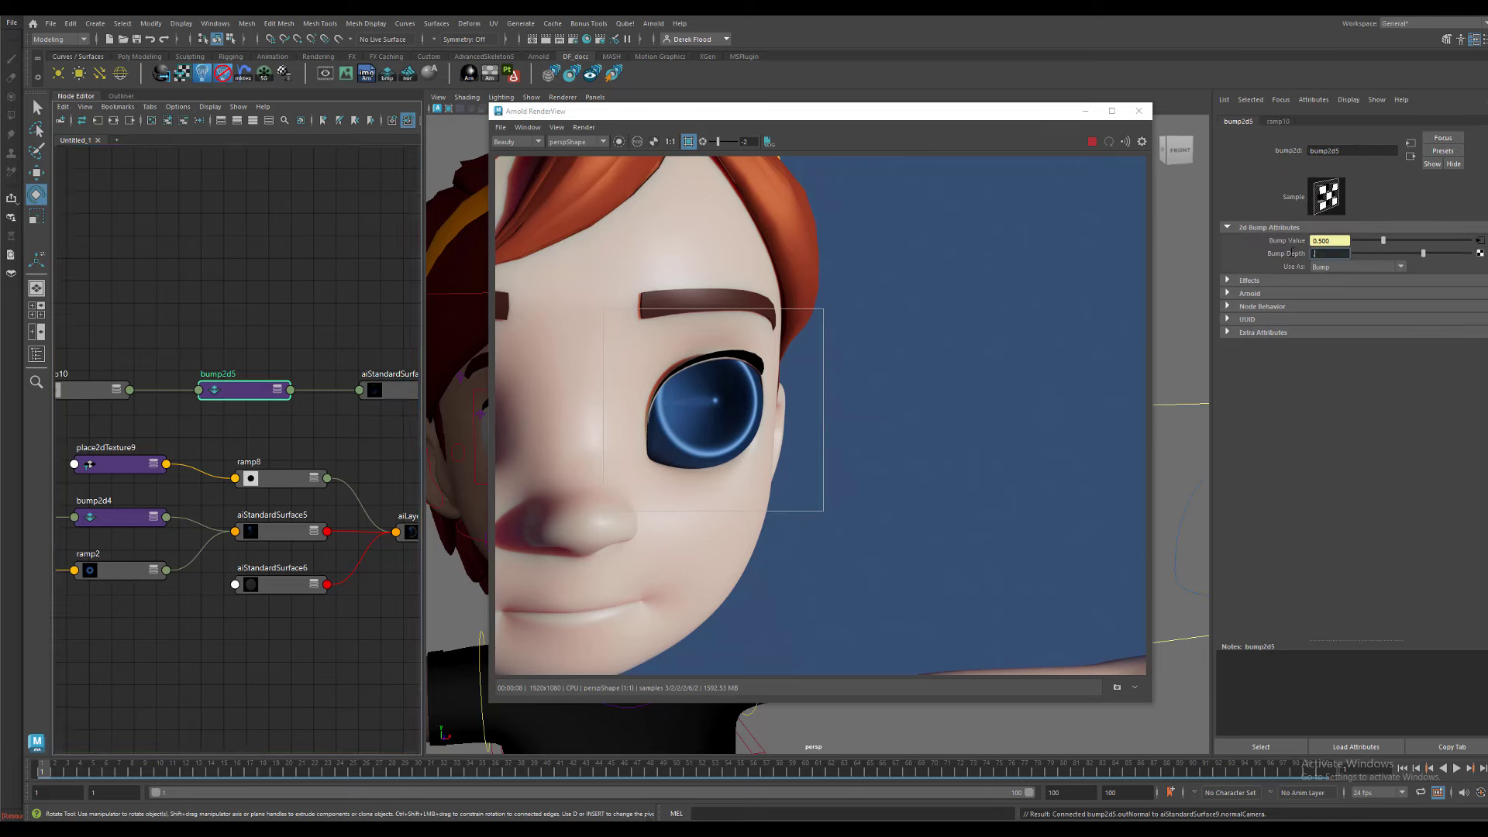
type(".5")
key("Return")
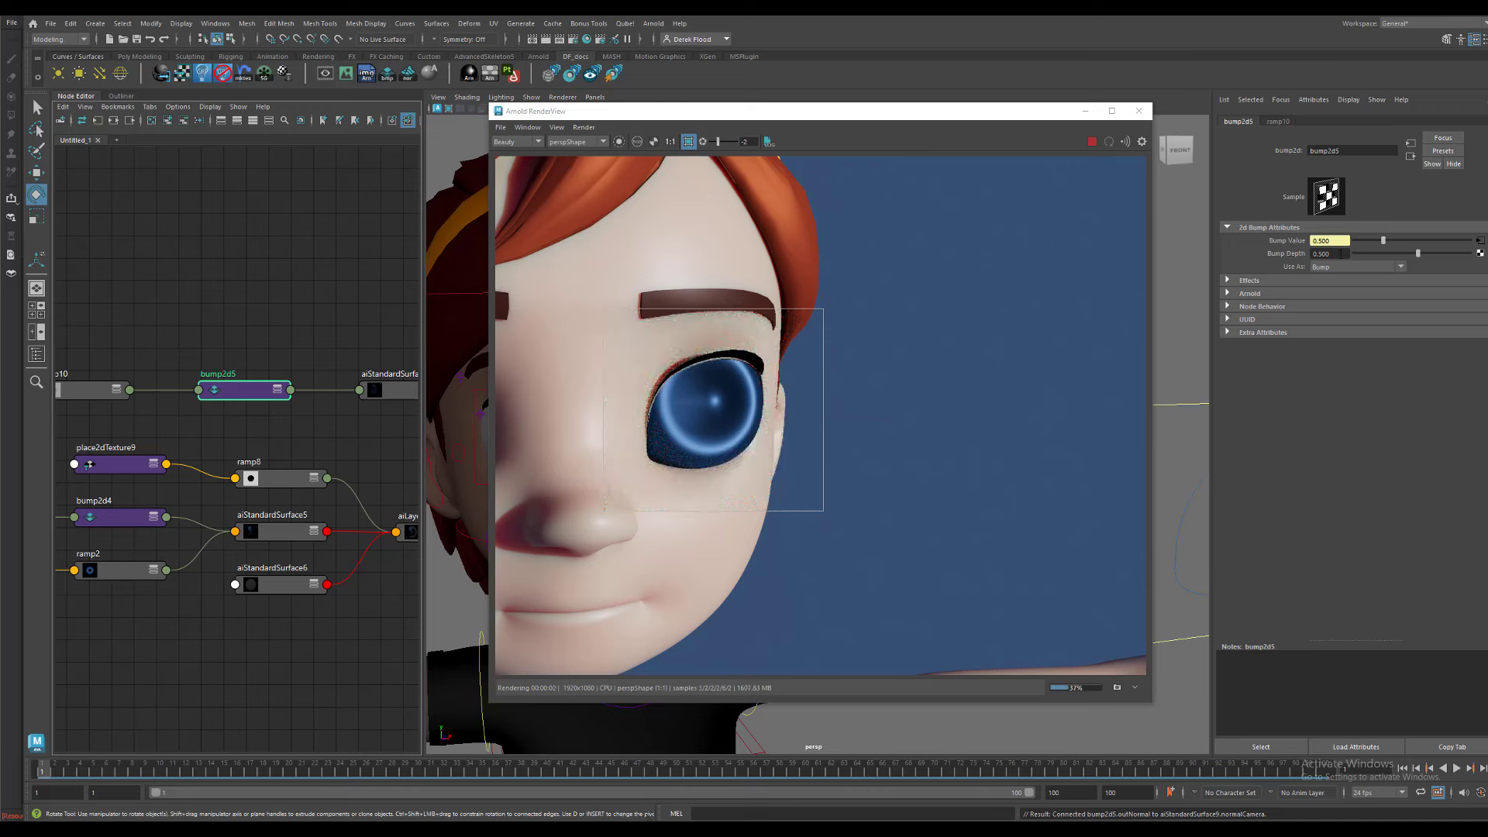
left_click_drag(1343, 255, 1309, 255)
key("BackSpace")
type(".1")
key("Return")
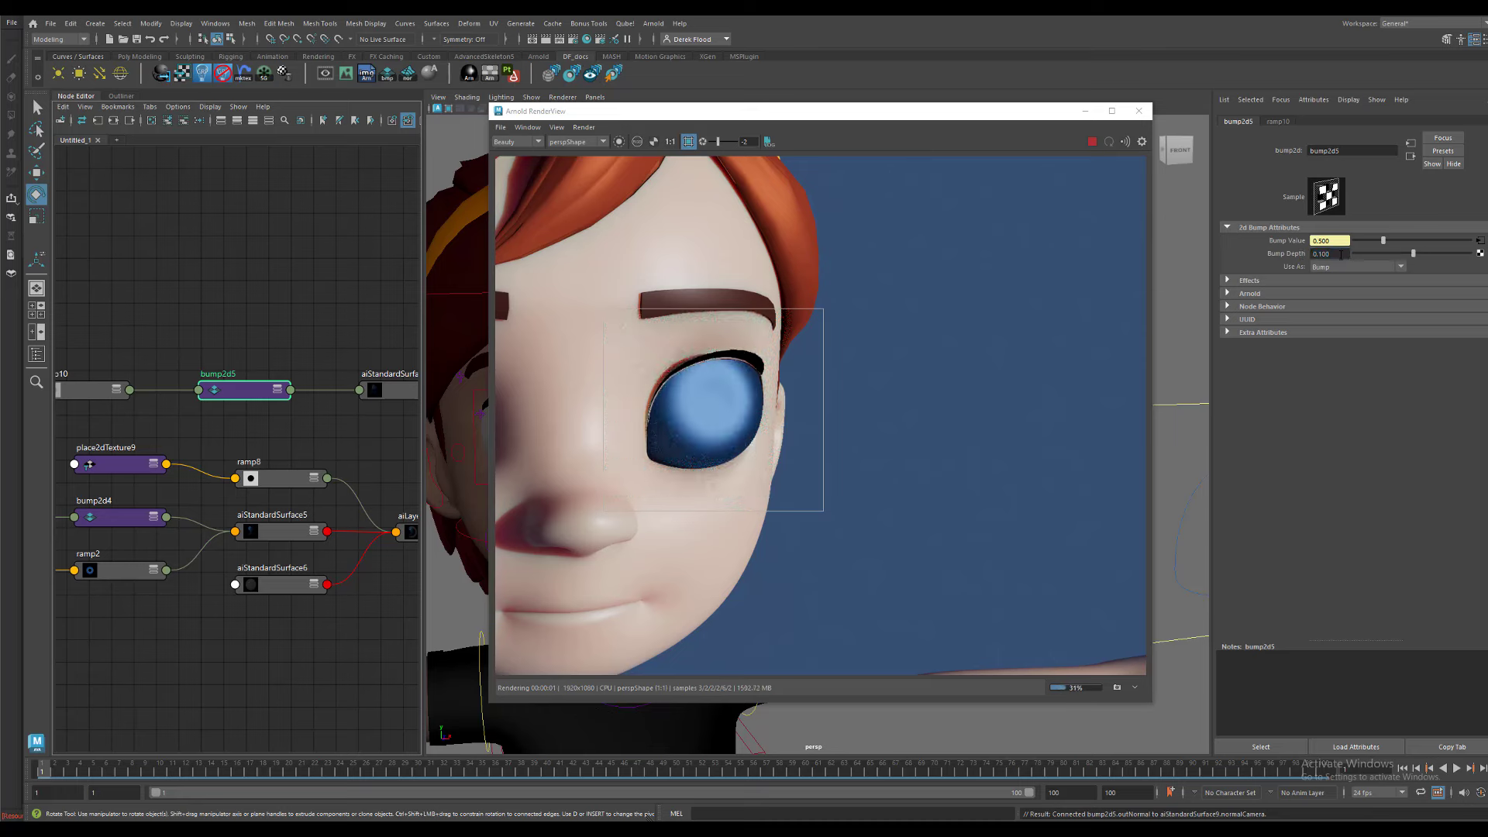
left_click_drag(1342, 255, 1357, 256, "ctrl")
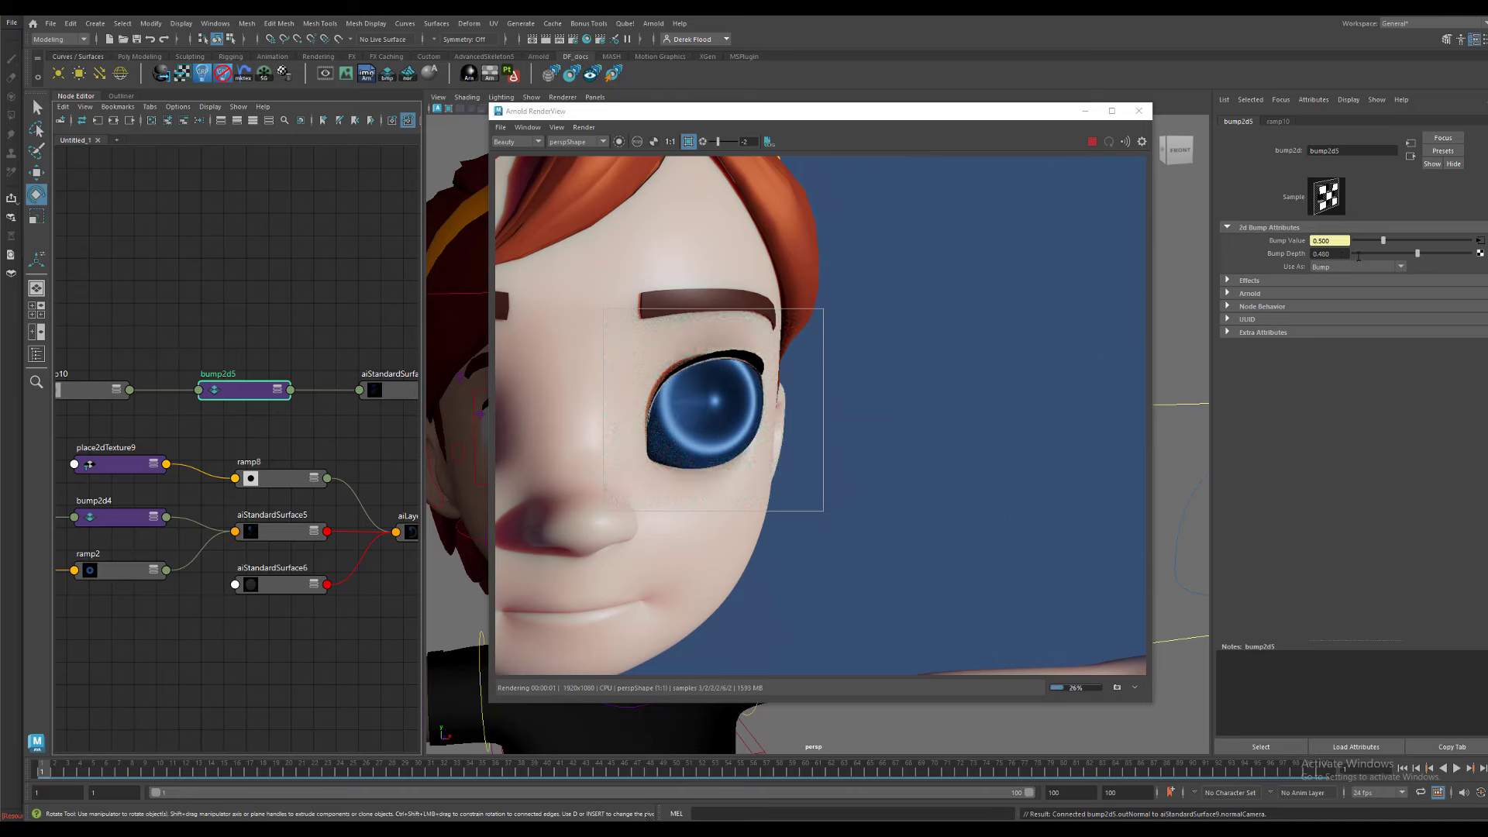
- Move ramp10's light entry outward to about 0.643
middle_click_drag(272, 424, 383, 422, "alt")
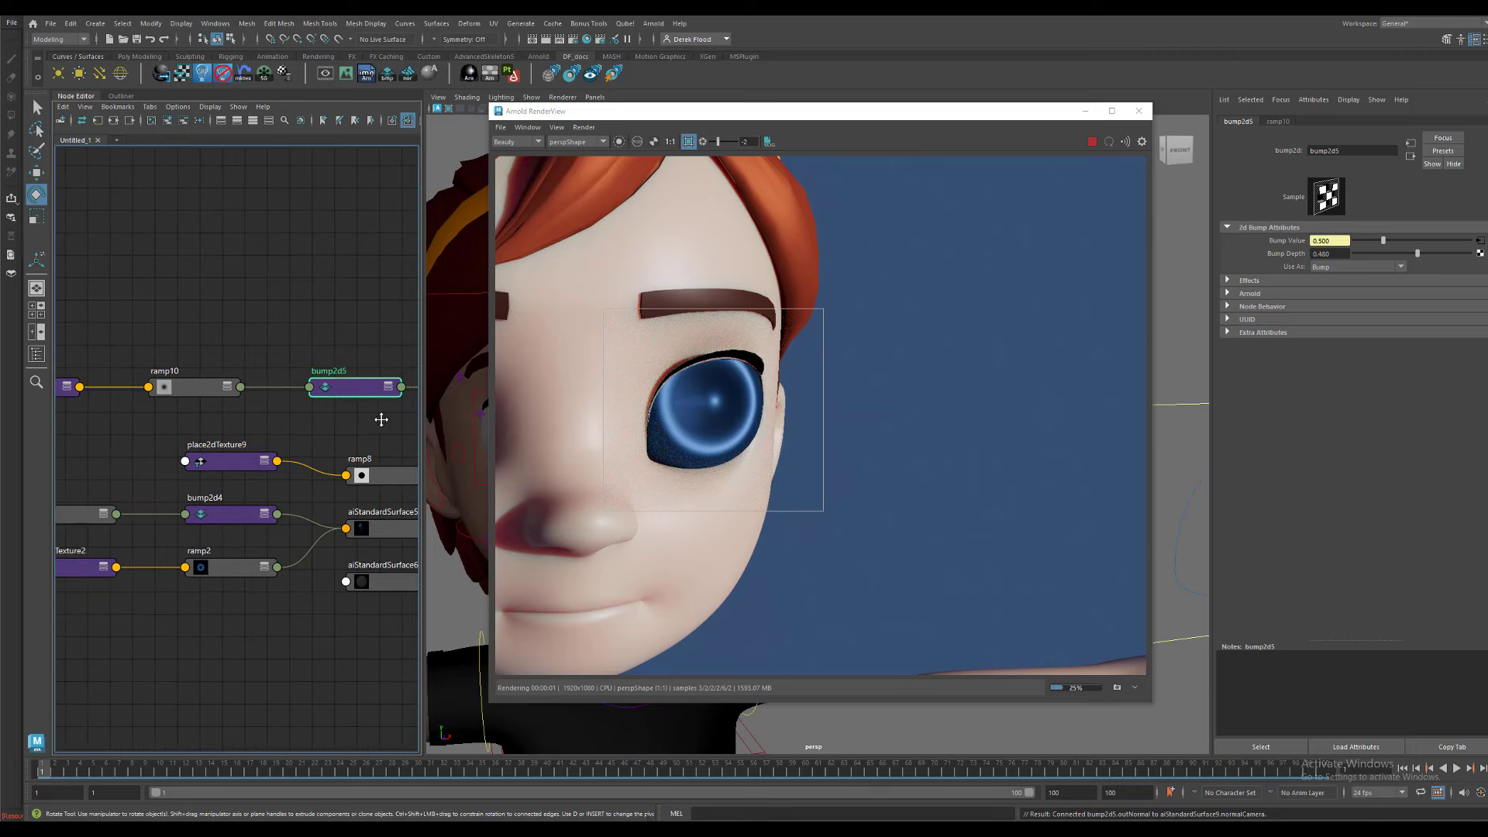
left_click(188, 396)
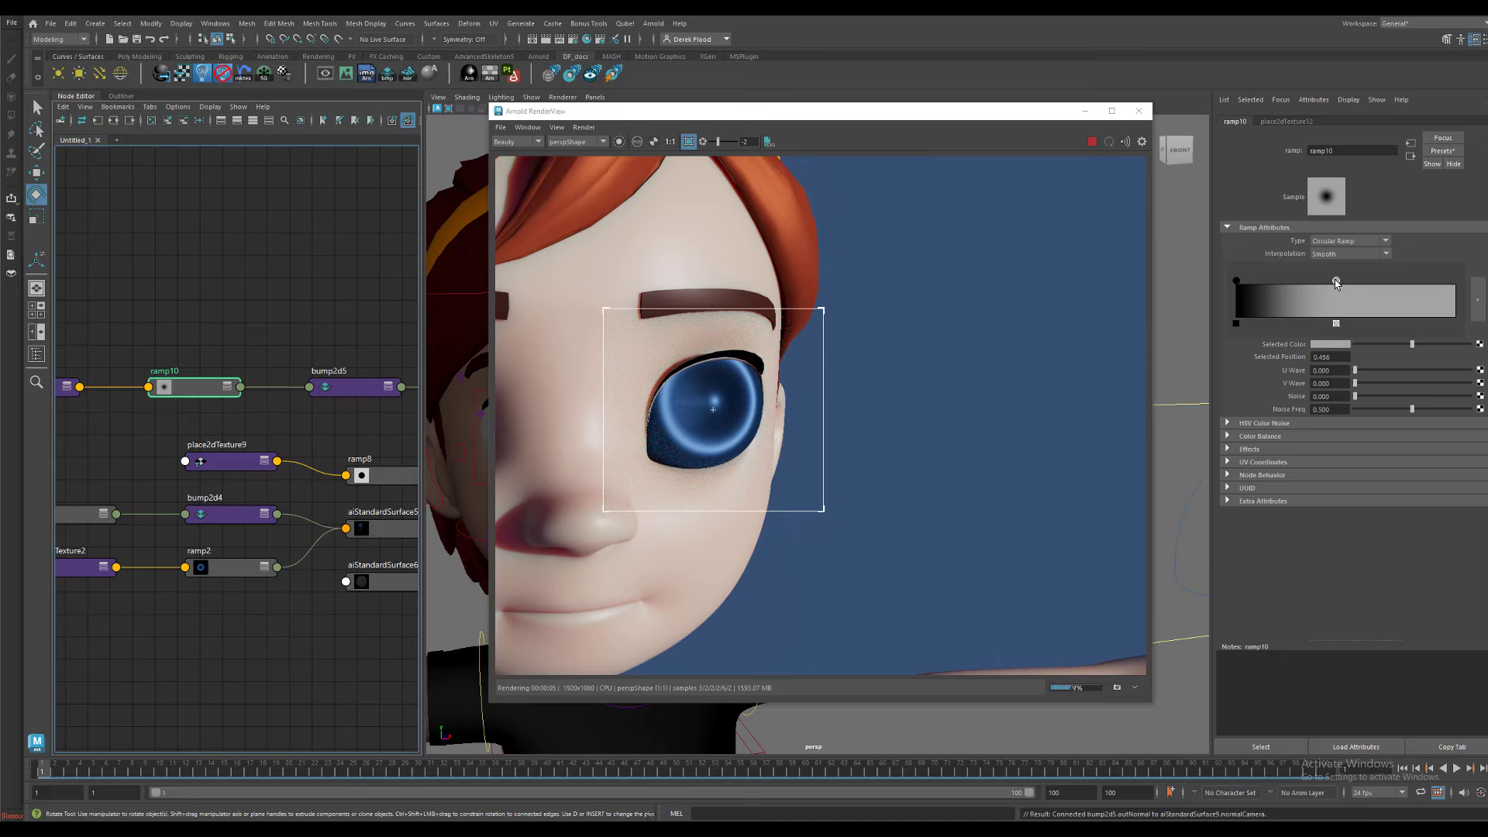
left_click_drag(1336, 283, 1379, 284)
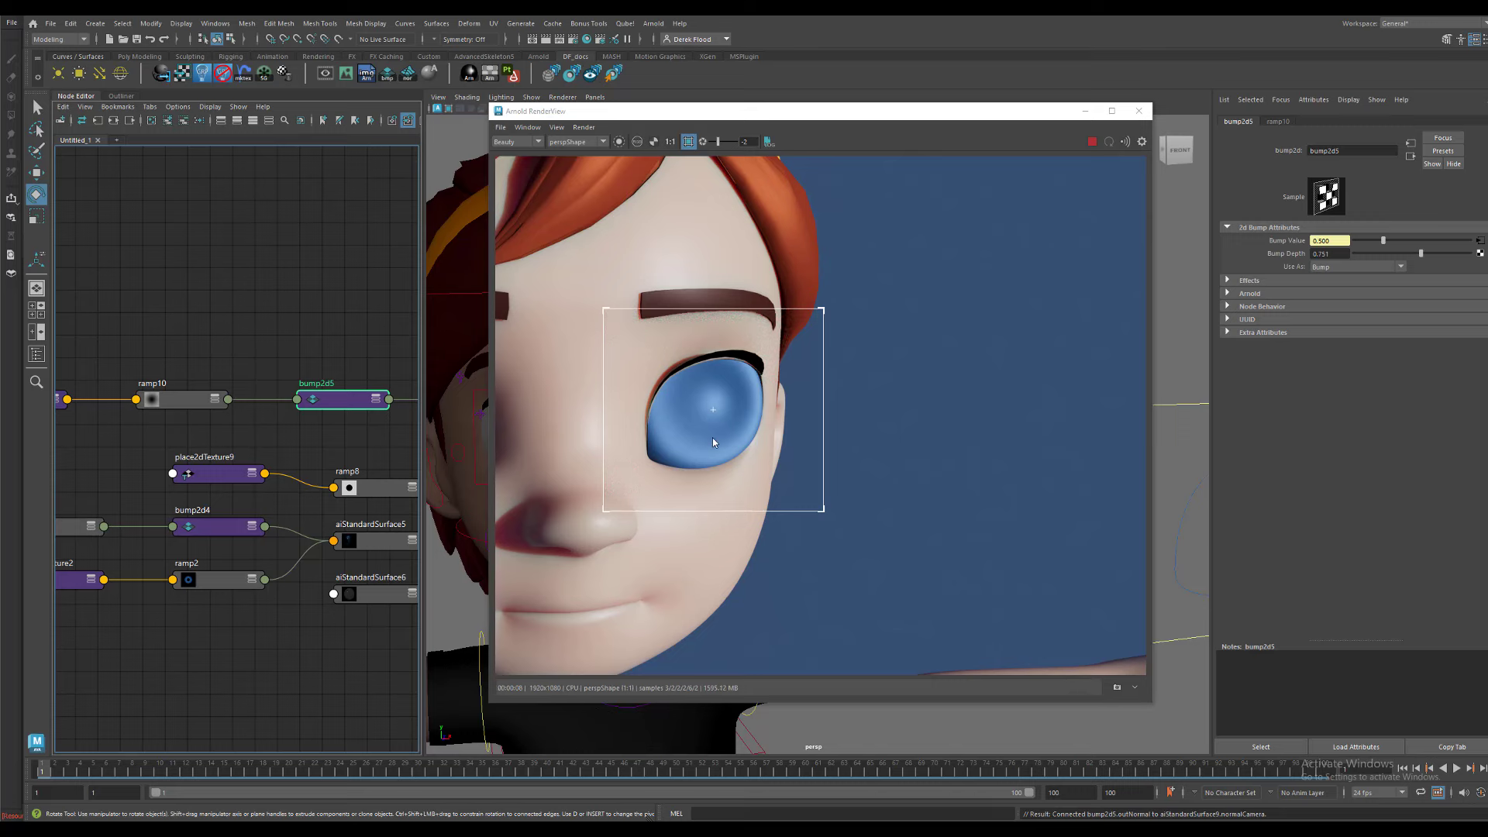
middle_click_drag(360, 455, 349, 446, "alt")
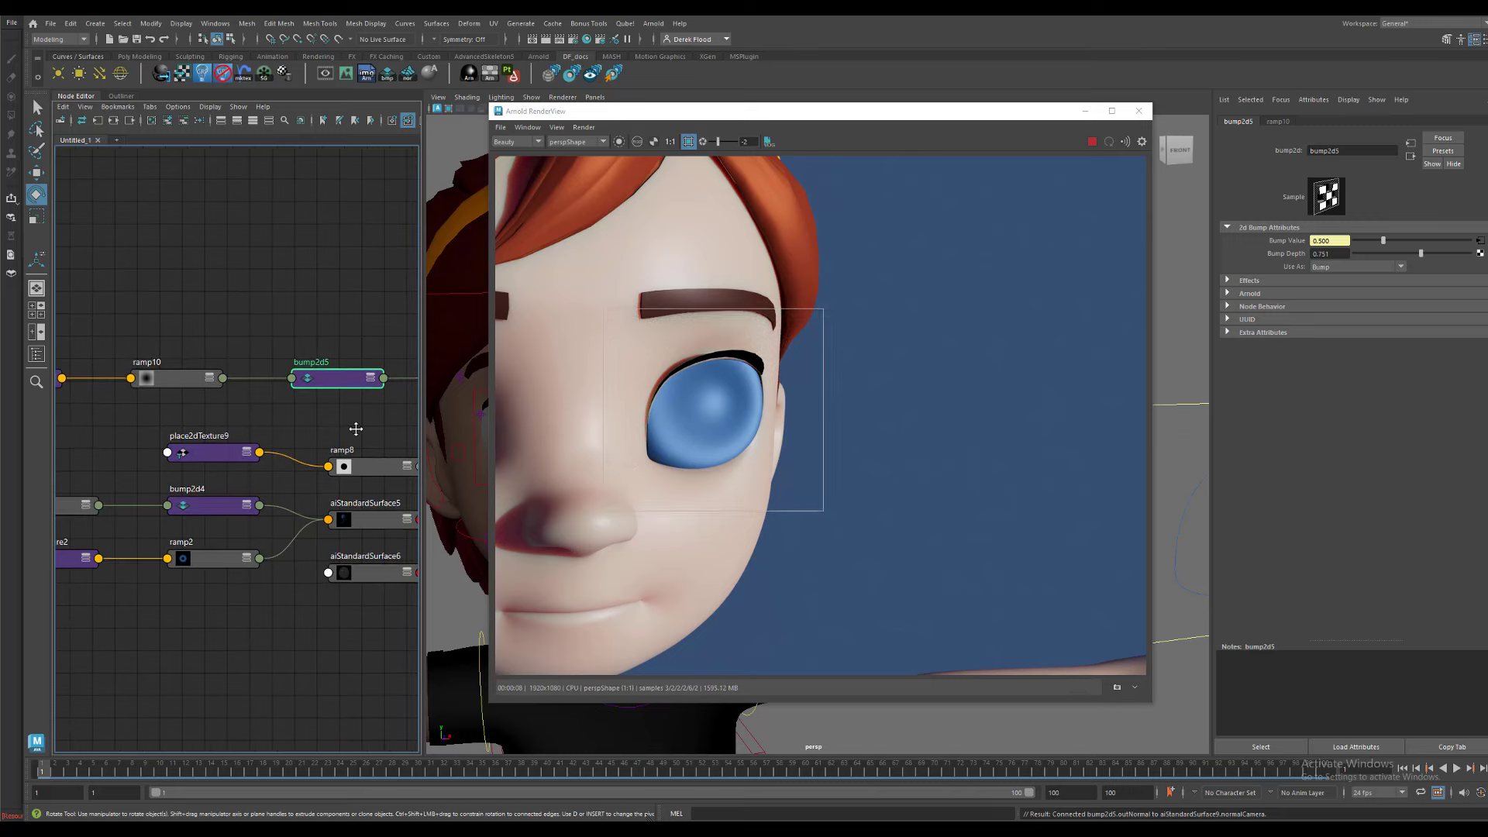
- Move ramp2 above ramp10 in the node graph
left_click(205, 571)
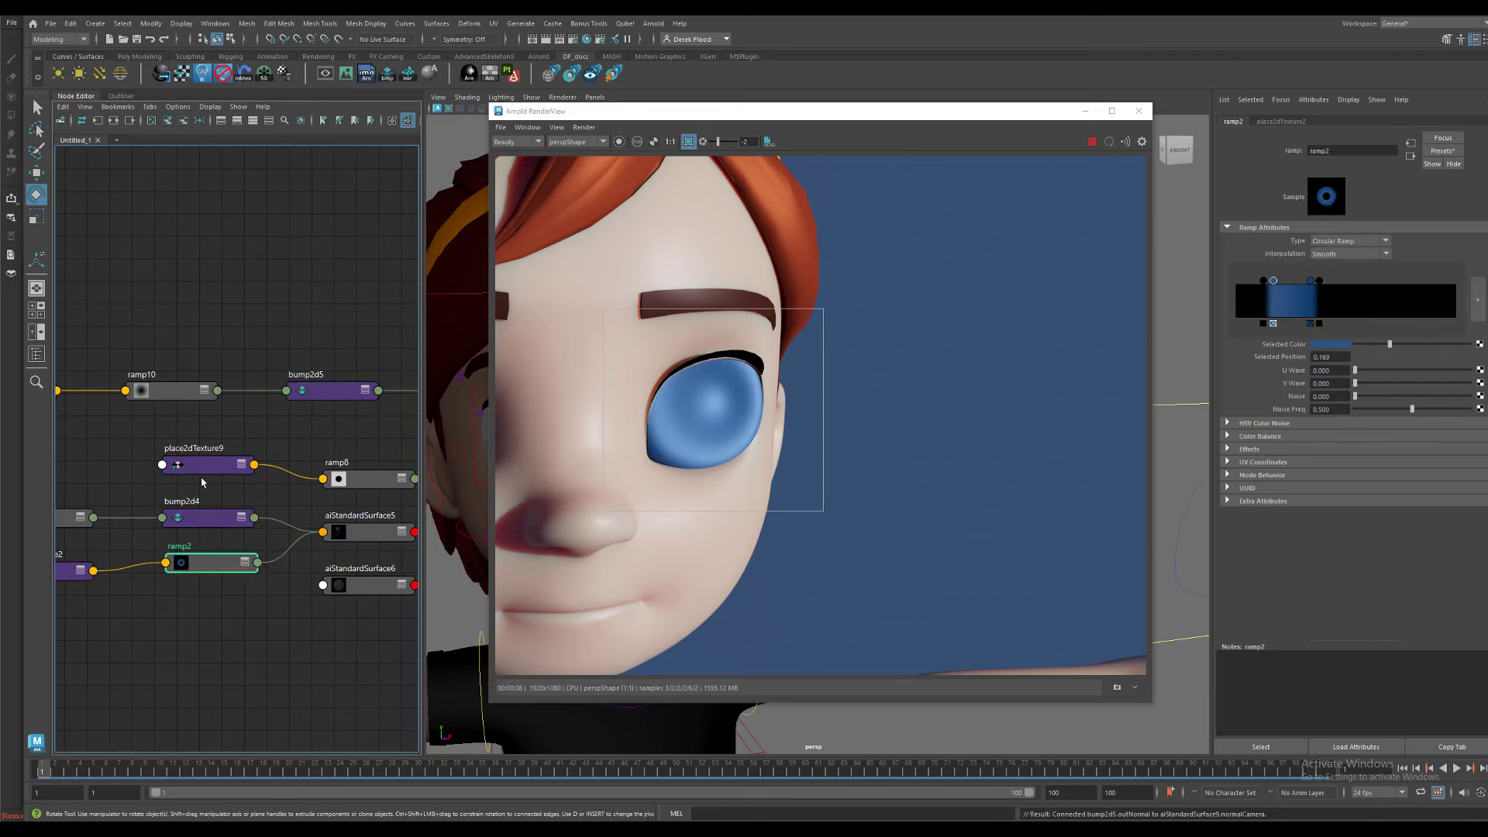
left_click_drag(205, 571, 205, 316)
middle_click_drag(362, 430, 362, 480, "alt")
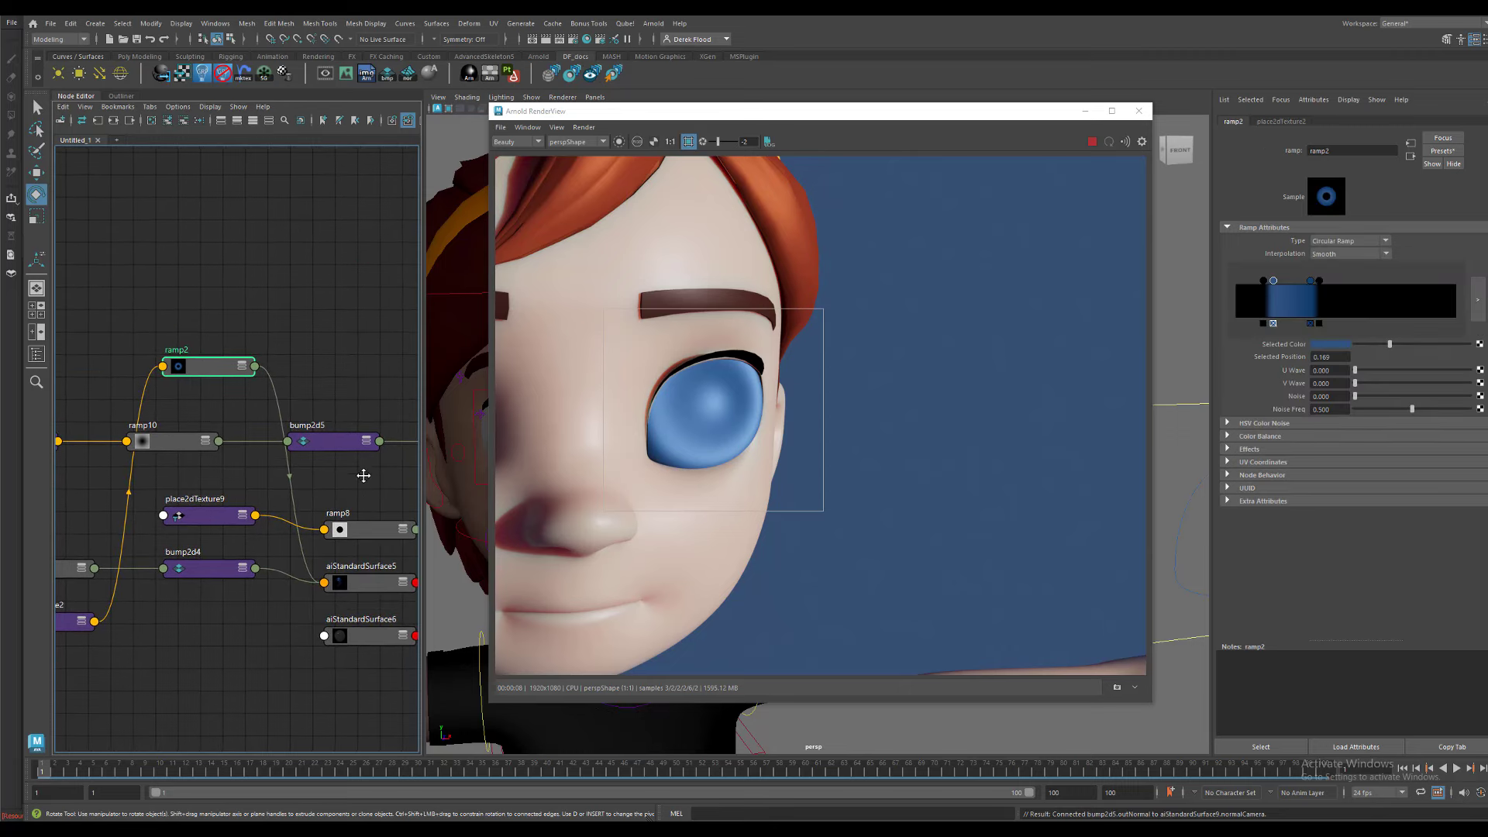
left_click(194, 443)
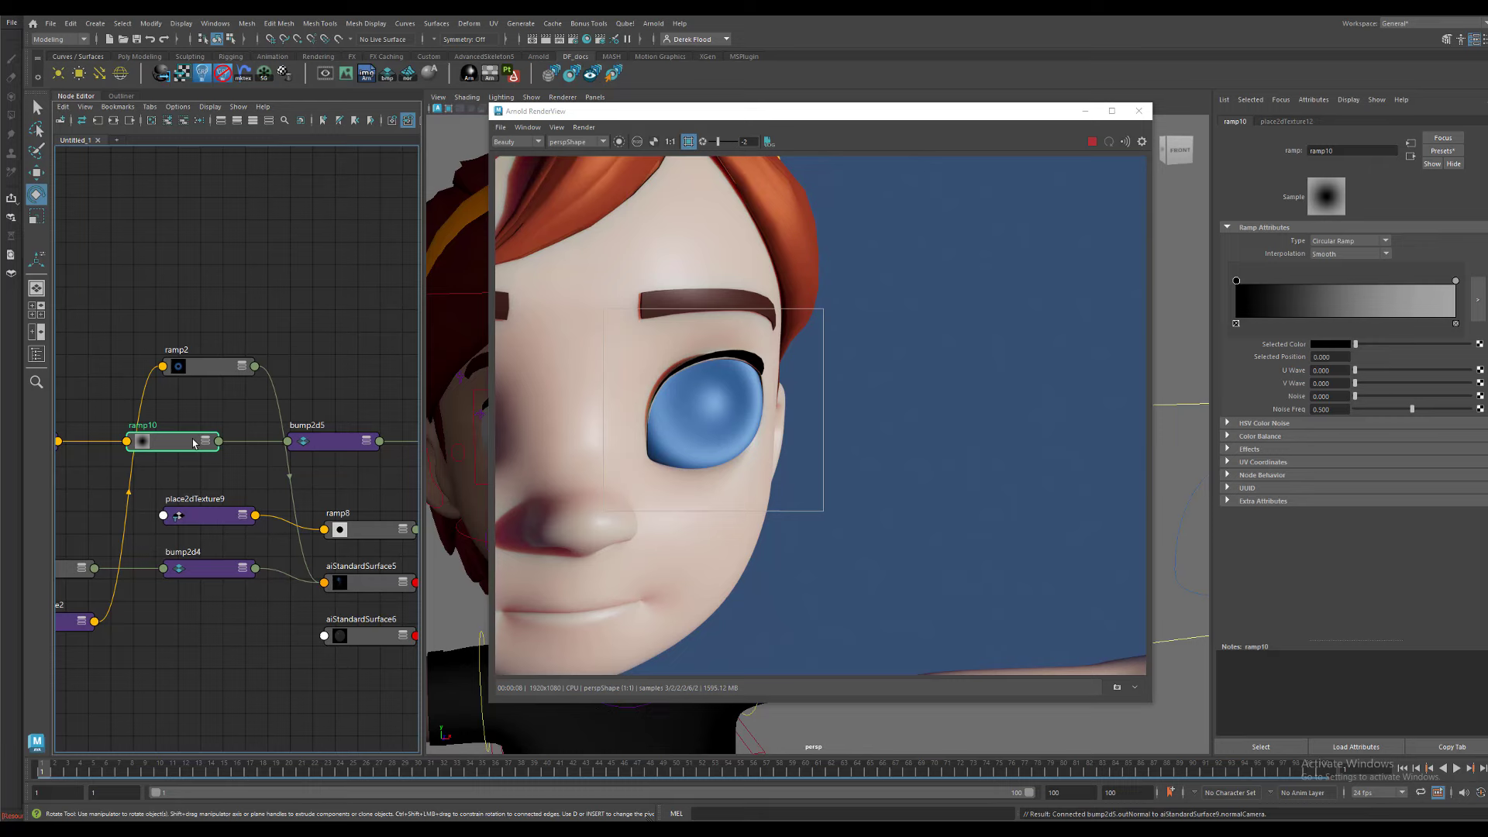
- Connect ramp2 to aiStandardSurface9's Specular Color and move the render window aside
middle_click_drag(333, 464, 176, 464, "alt")
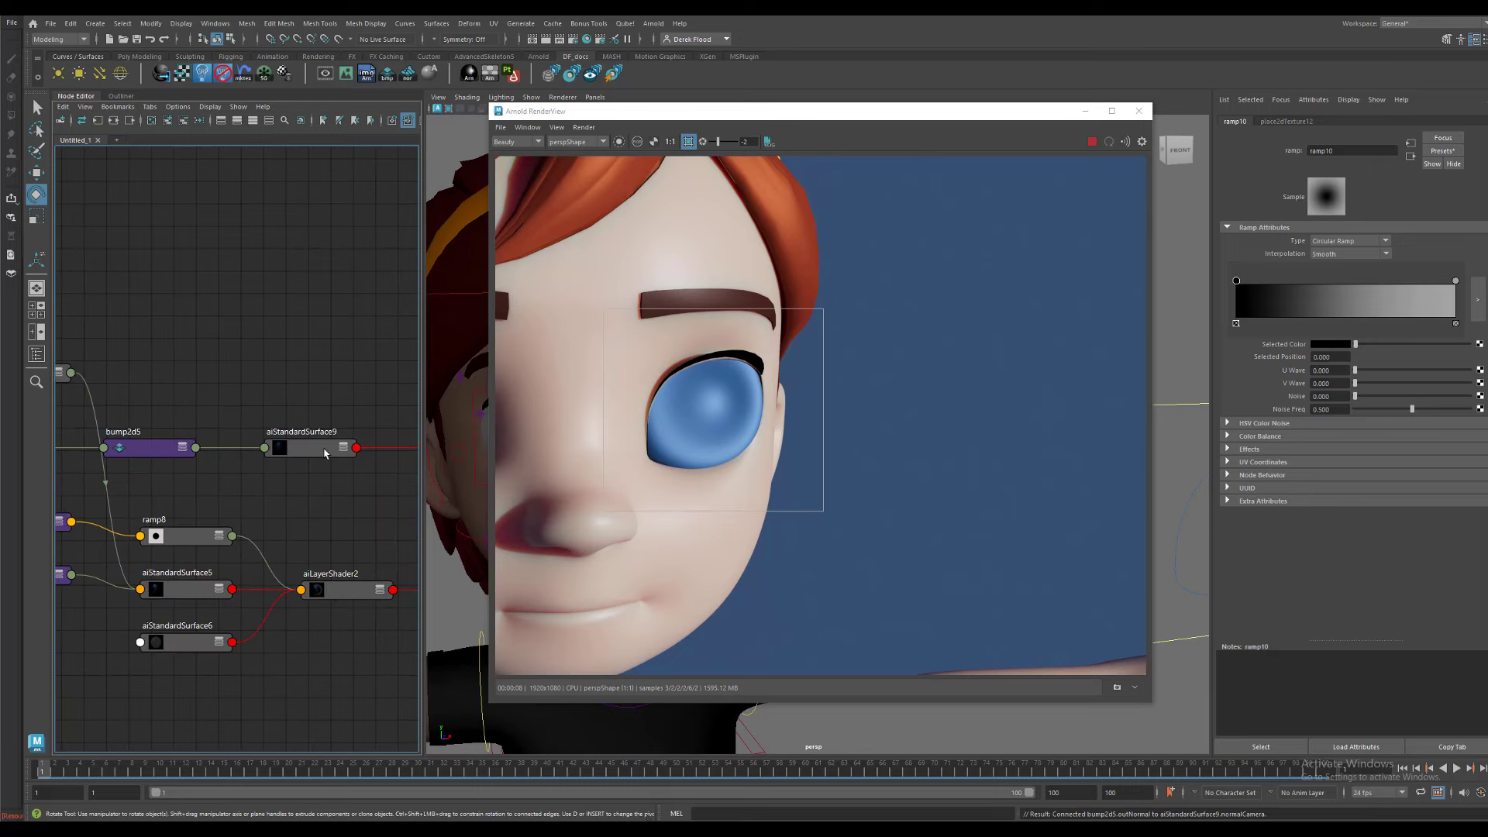
left_click(328, 451)
scroll(177, 400, "up", 3)
left_click_drag(65, 347, 269, 368)
middle_click_drag(380, 507, 253, 492, "alt")
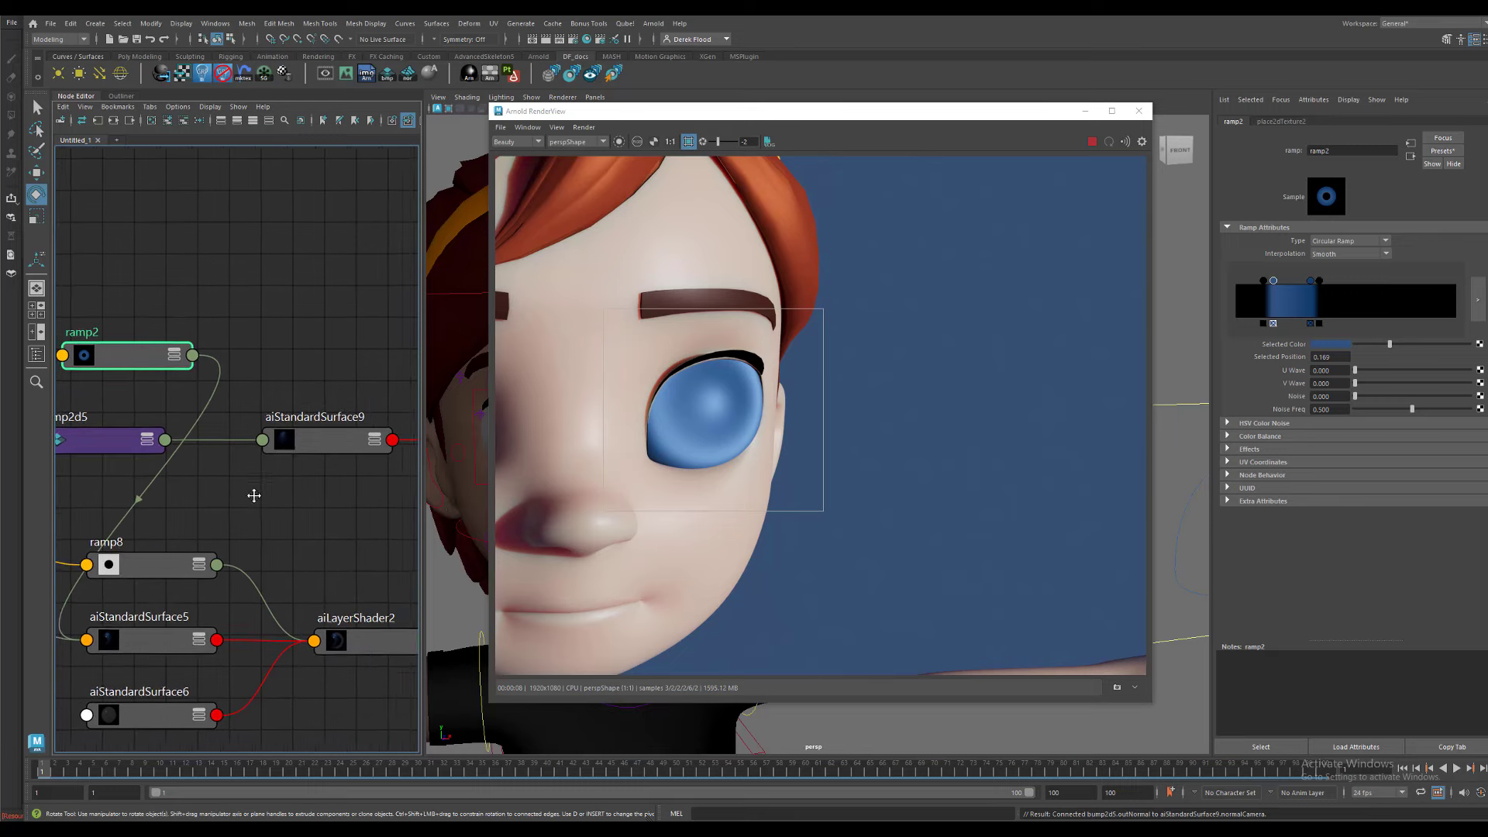
left_click(315, 434)
middle_click_drag(166, 359, 1260, 347)
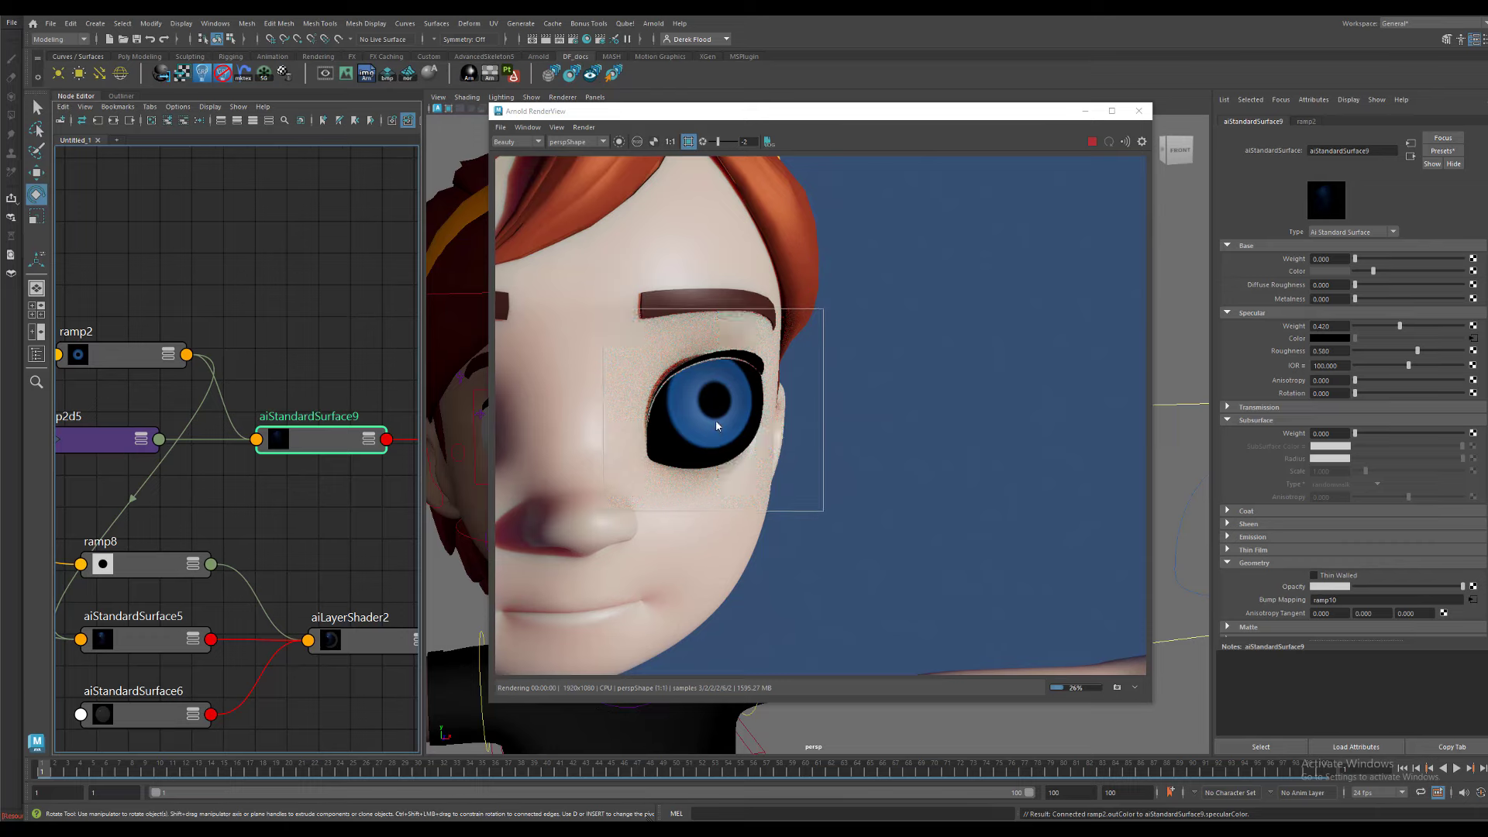
left_click(1473, 600)
left_click_drag(988, 115, 815, 130)
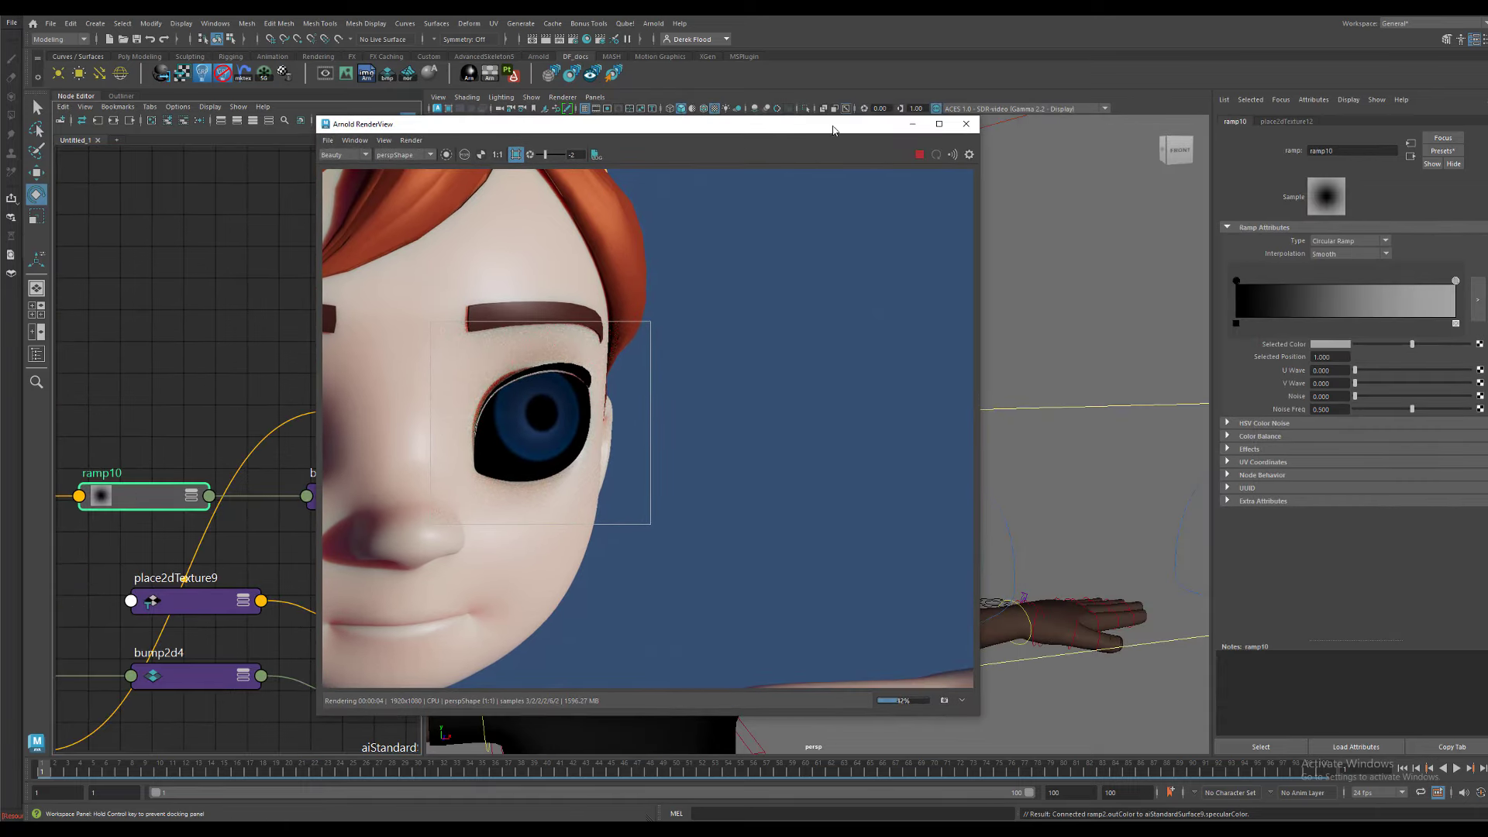
- Orbit and dolly the persp camera to frame both eyes
left_click_drag(1110, 369, 1083, 371, "alt")
mouse_move(1084, 371)
right_mouse_down("alt")
mouse_move(1053, 369)
mouse_move(1084, 375)
right_mouse_up("alt")
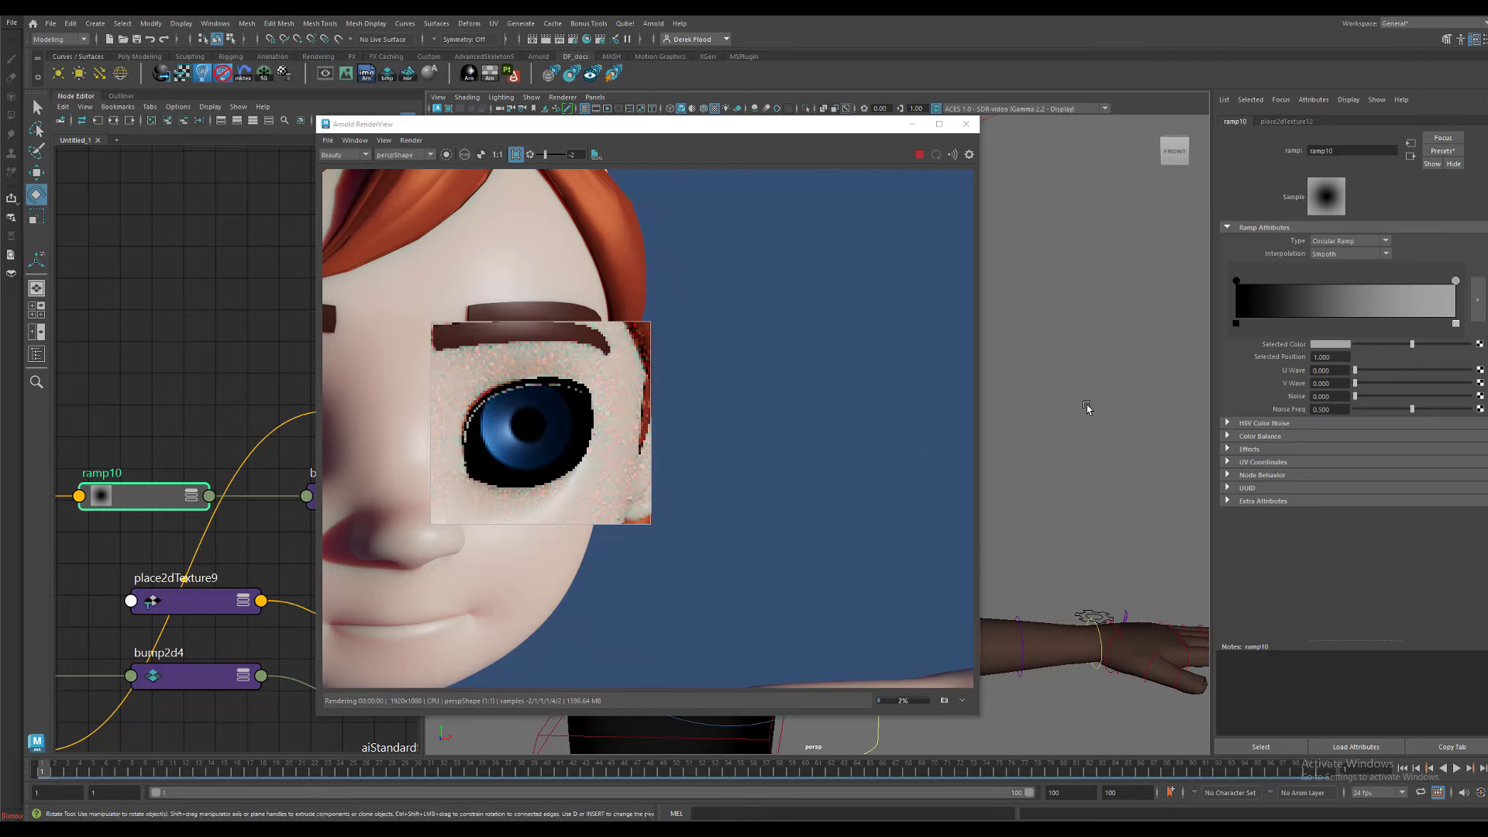
left_click_drag(1082, 409, 1085, 409, "alt")
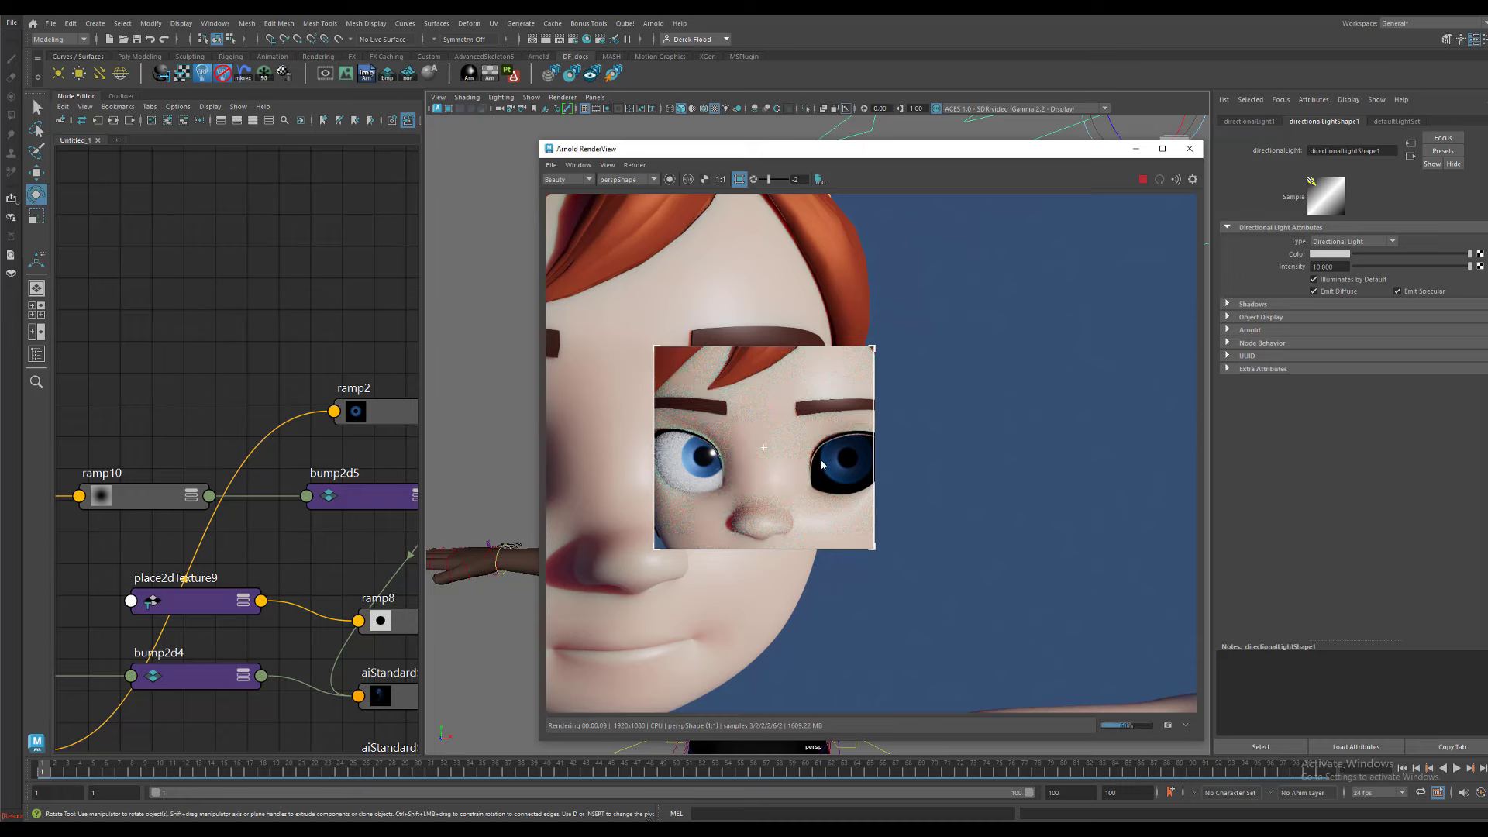
- Move ramp2 lower in the node graph and compare ramp10's and ramp7's gradients
middle_click_drag(332, 585, 273, 488, "alt")
left_click_drag(350, 318, 178, 679)
middle_click_drag(276, 449, 385, 396, "alt")
scroll(305, 392, "down", 3)
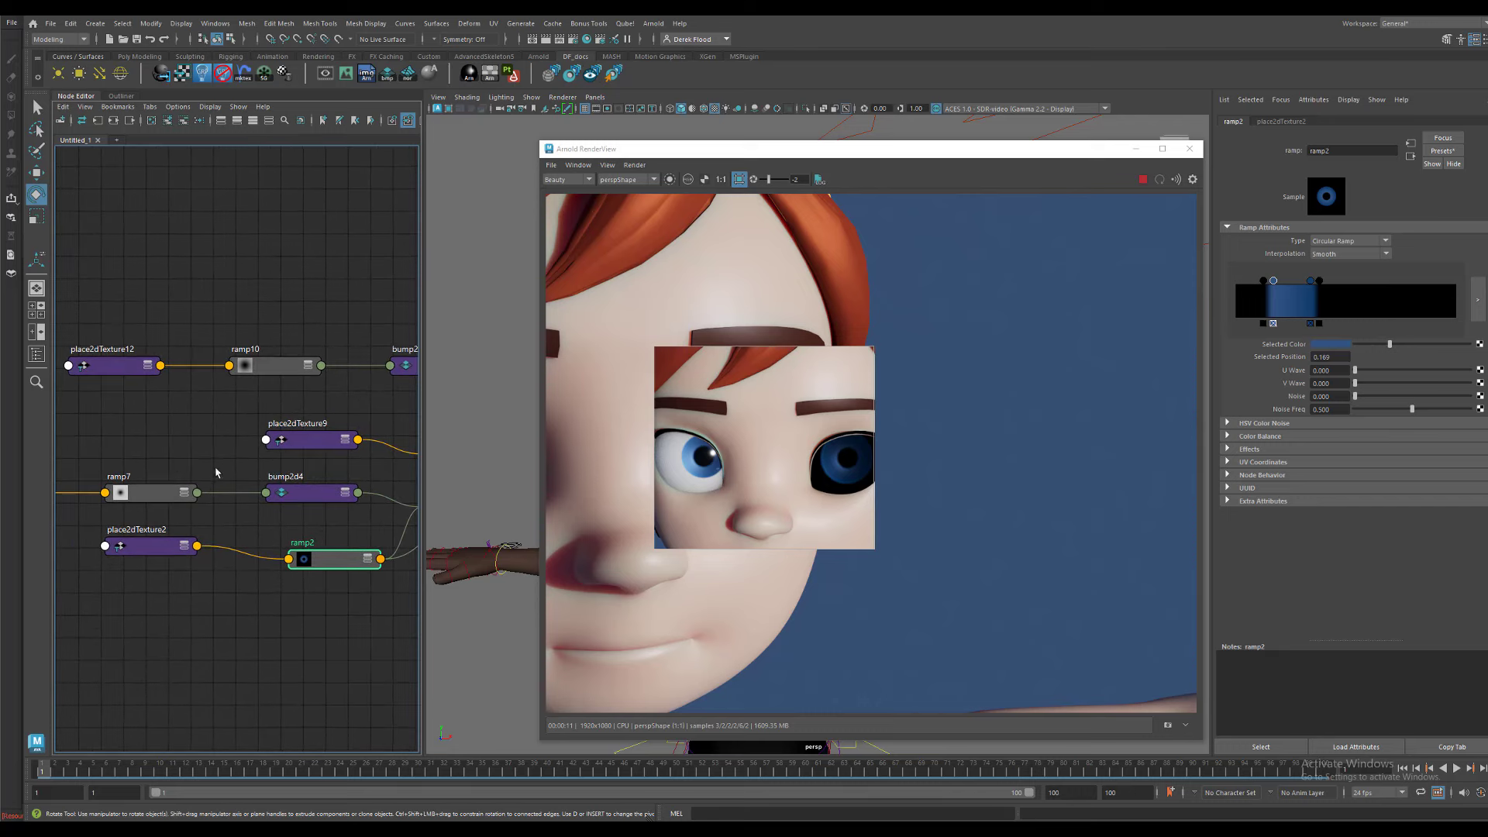
left_click(269, 373)
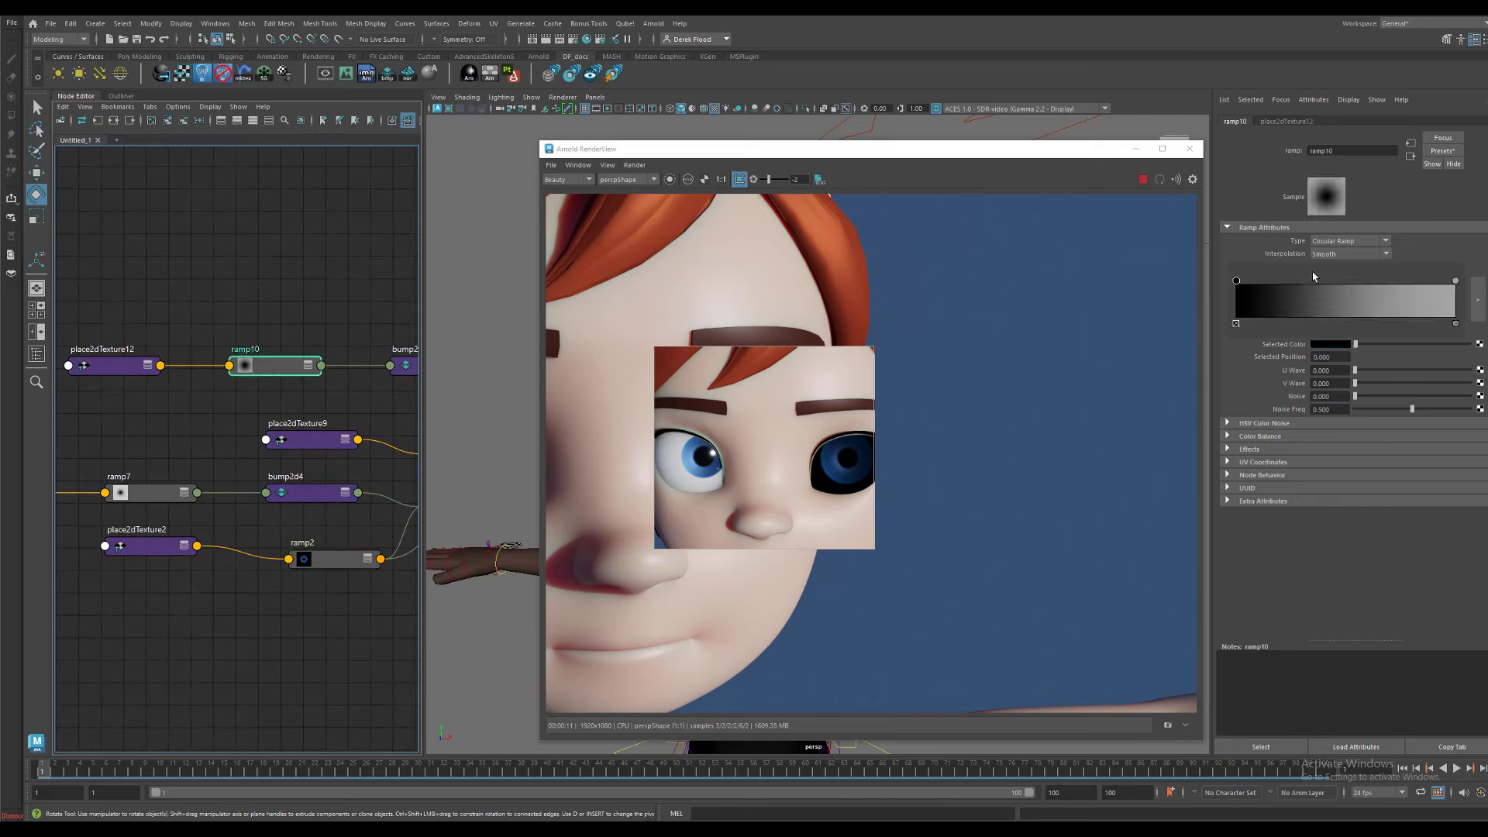
left_click(152, 500)
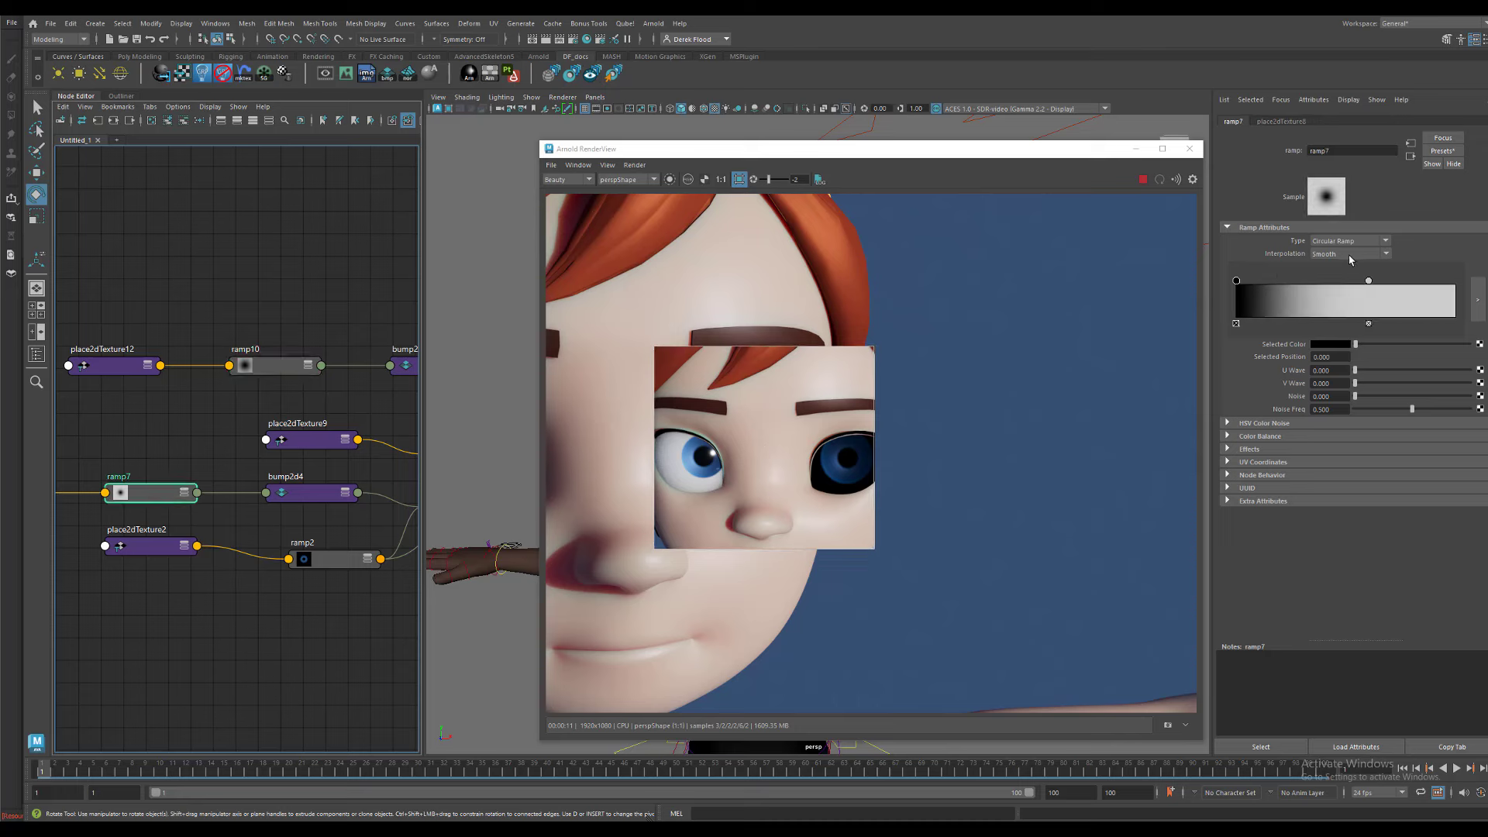
left_click(282, 365)
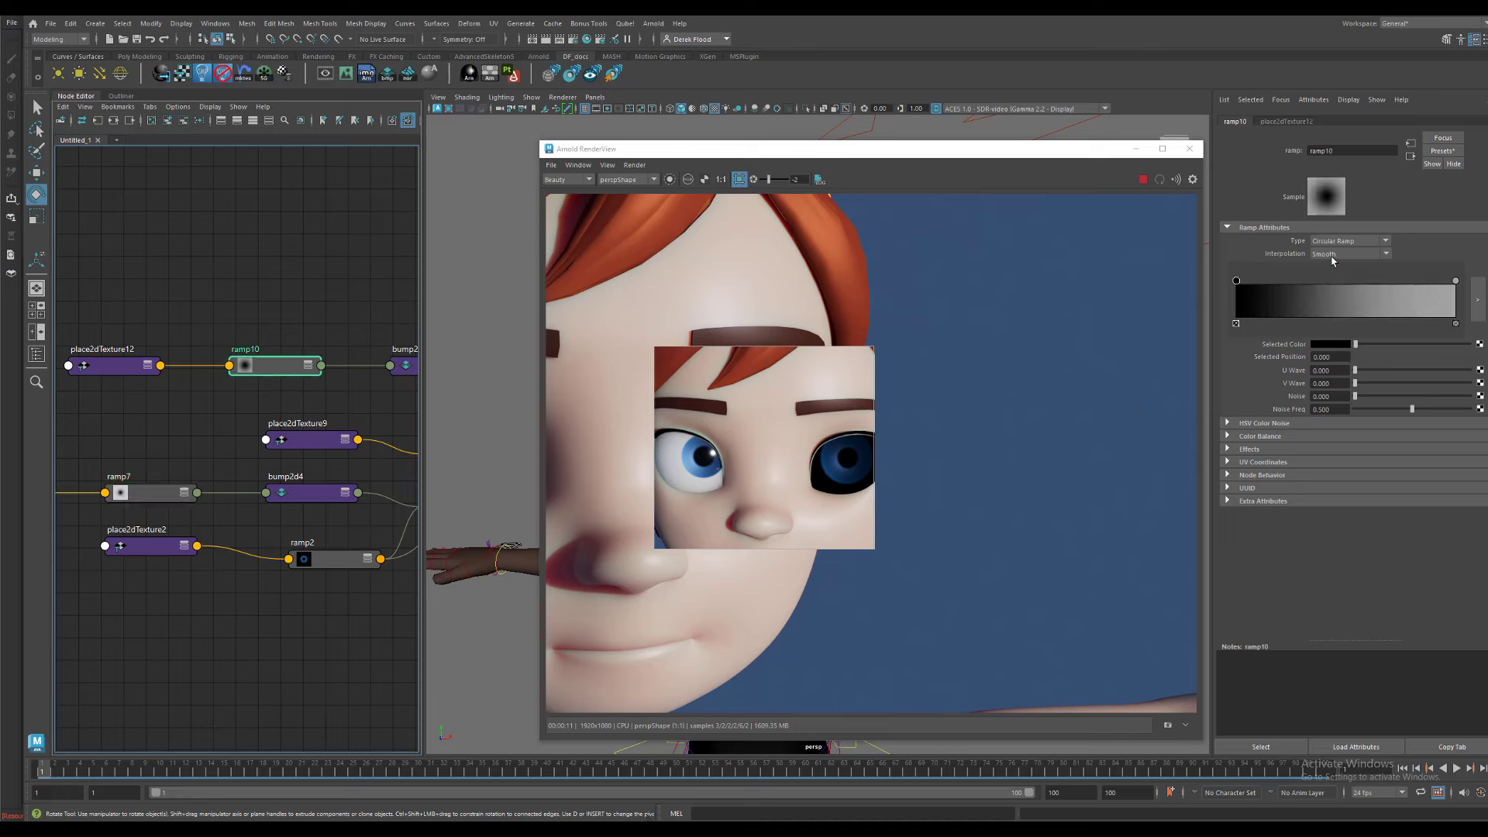
- Make ramp10's outer stop pure white and slide it in to position 0.523
left_click(1455, 282)
left_click(1467, 345)
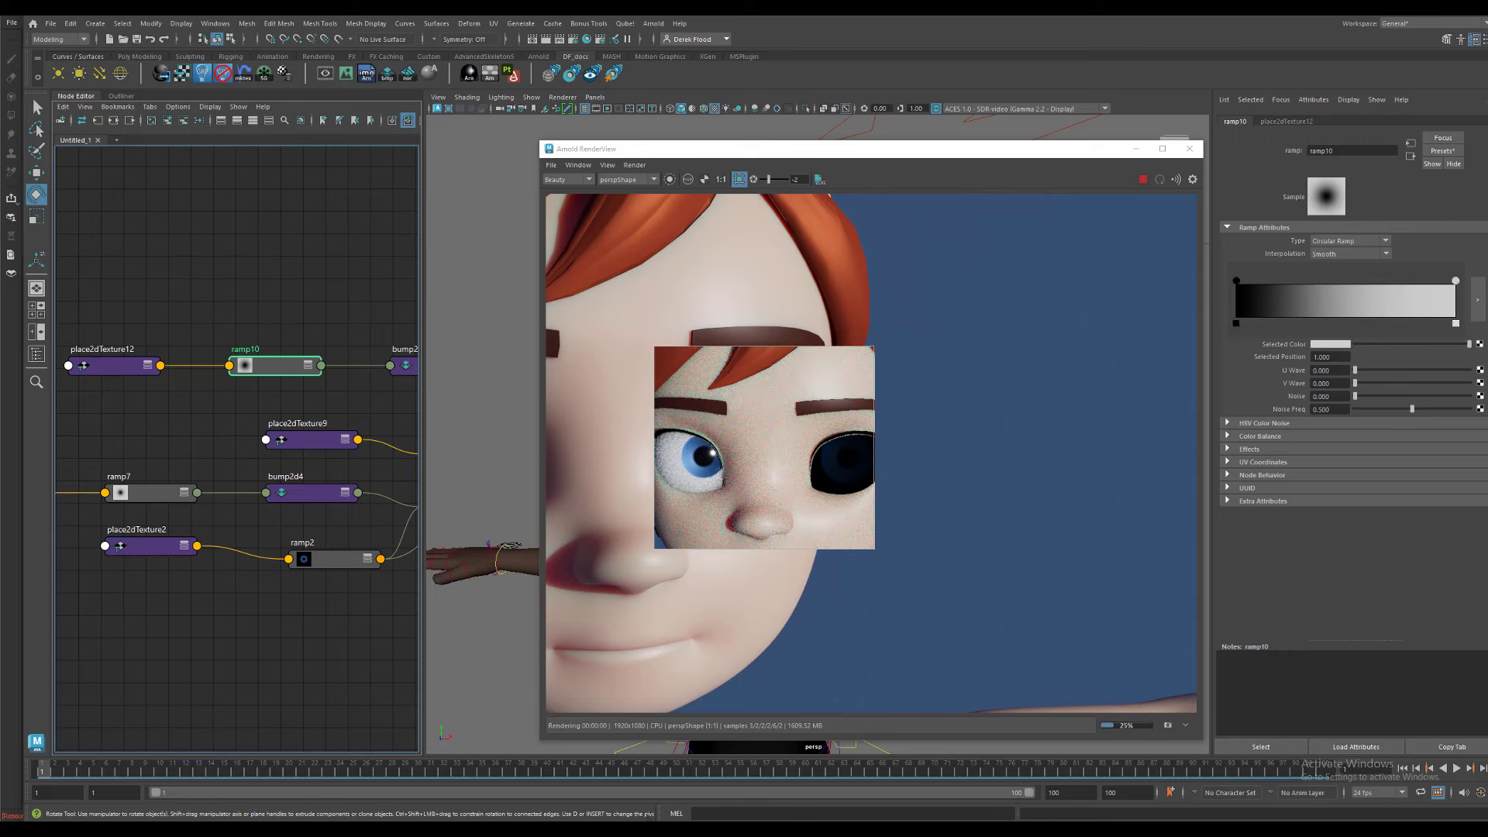
left_click_drag(1455, 281, 1356, 285)
left_click(315, 497)
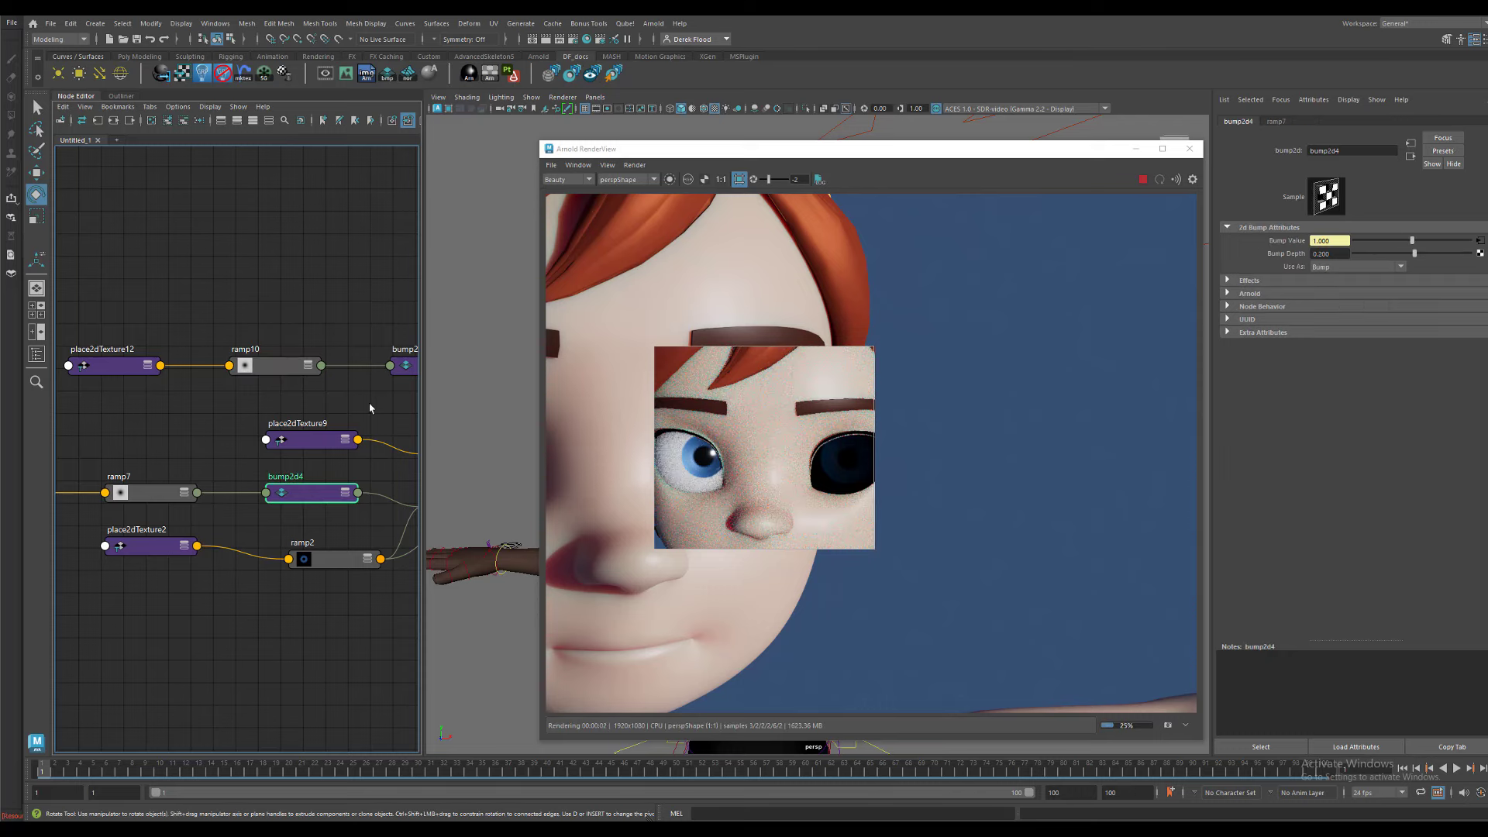
- Set bump2d5's Bump Depth to 0.200
middle_click_drag(369, 408, 268, 408)
left_click(328, 370)
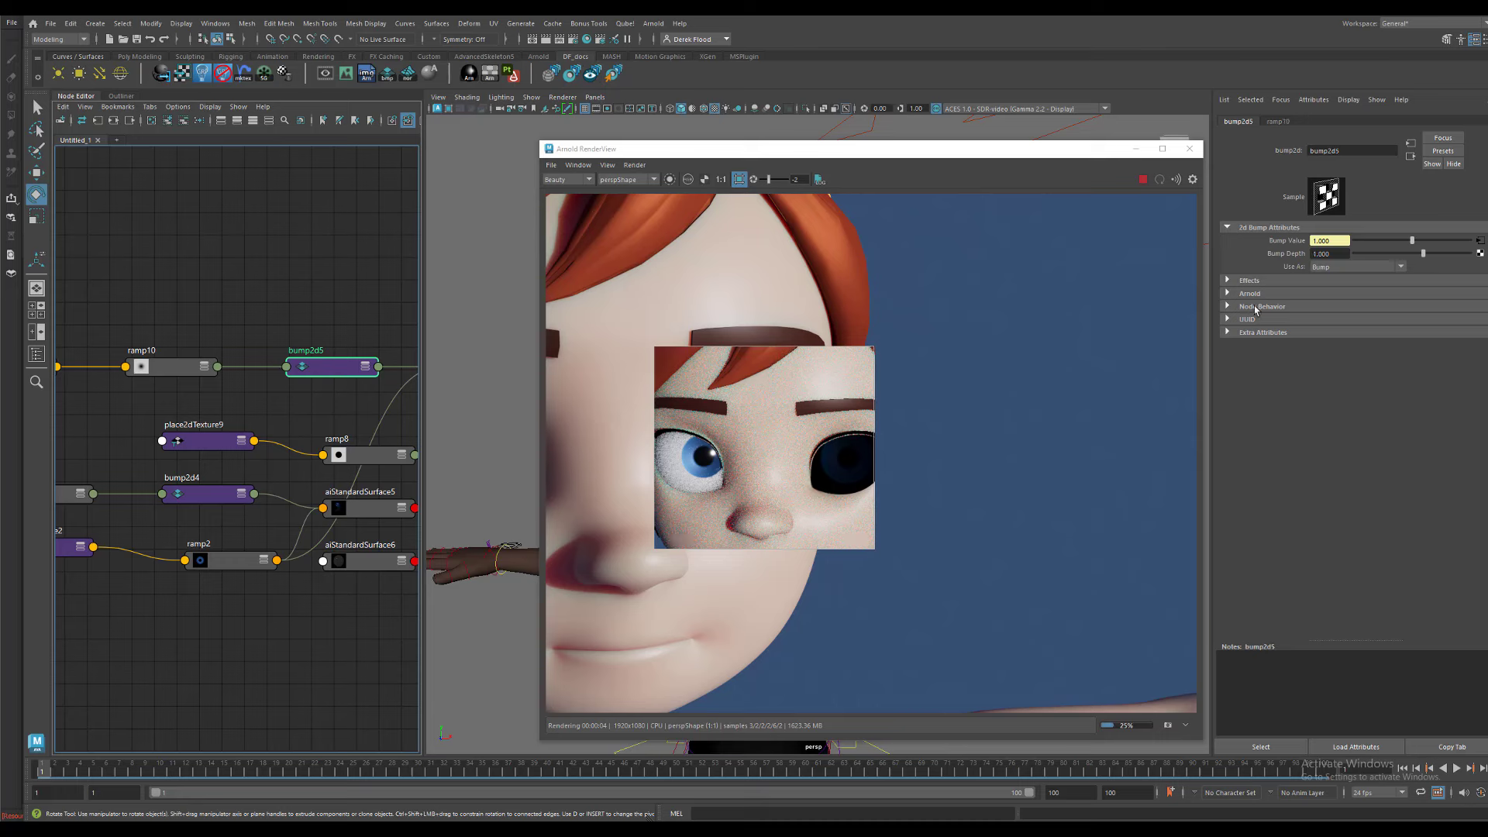
left_click(1341, 253)
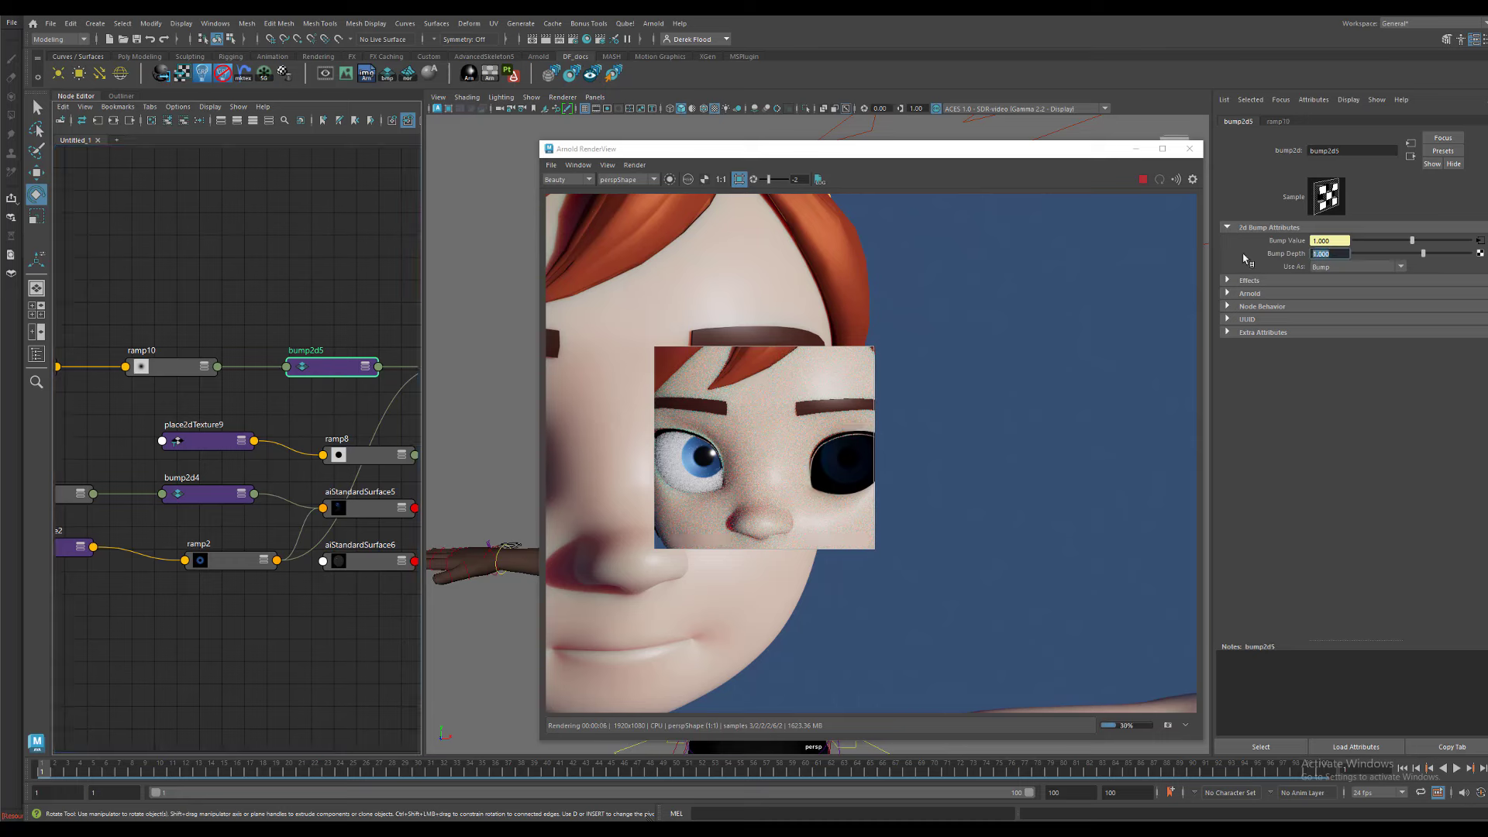
type("0.2")
key("Return")
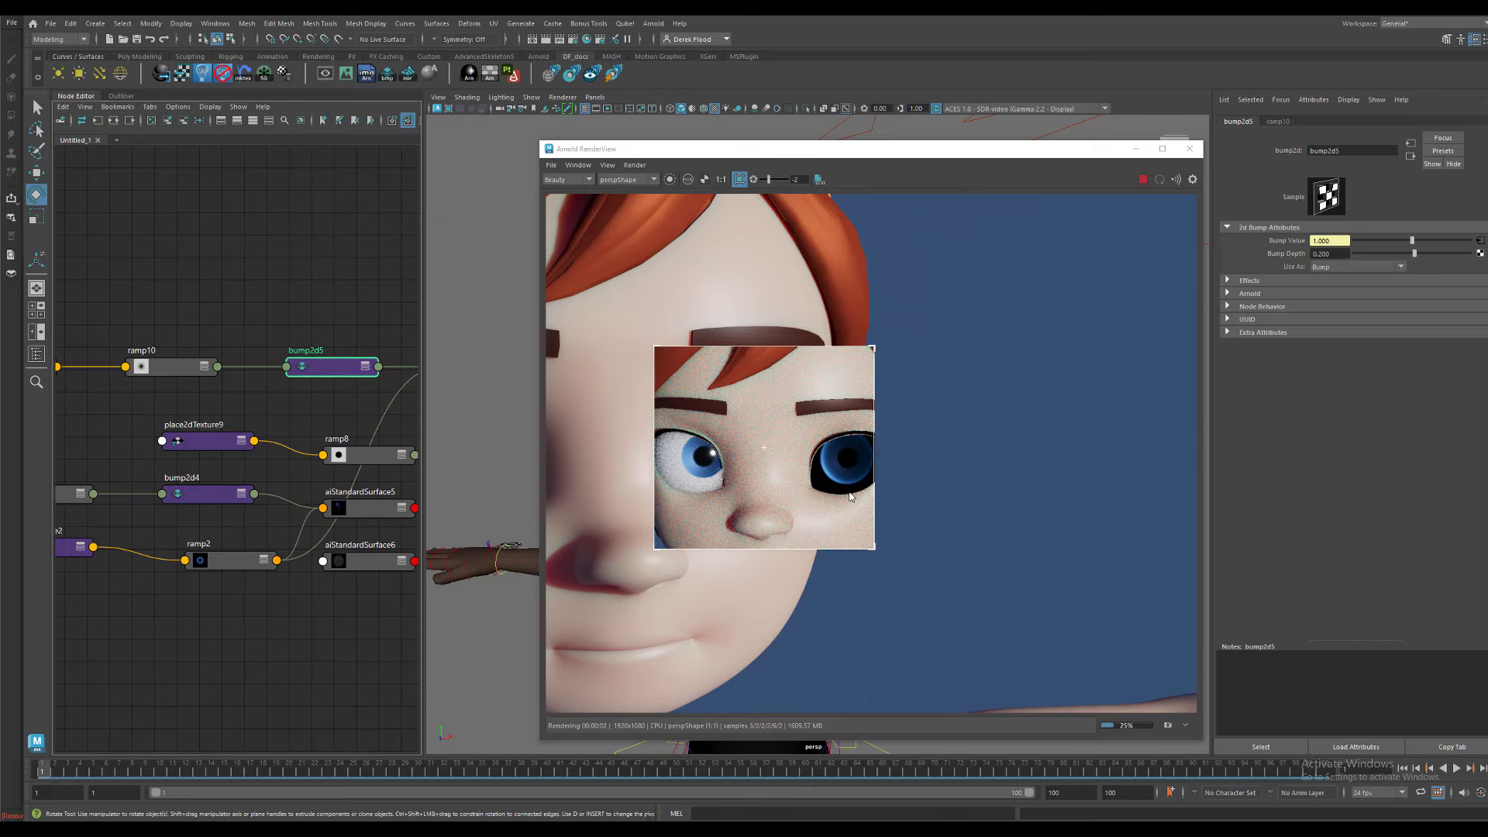
middle_click_drag(307, 493, 133, 478)
left_click(335, 502)
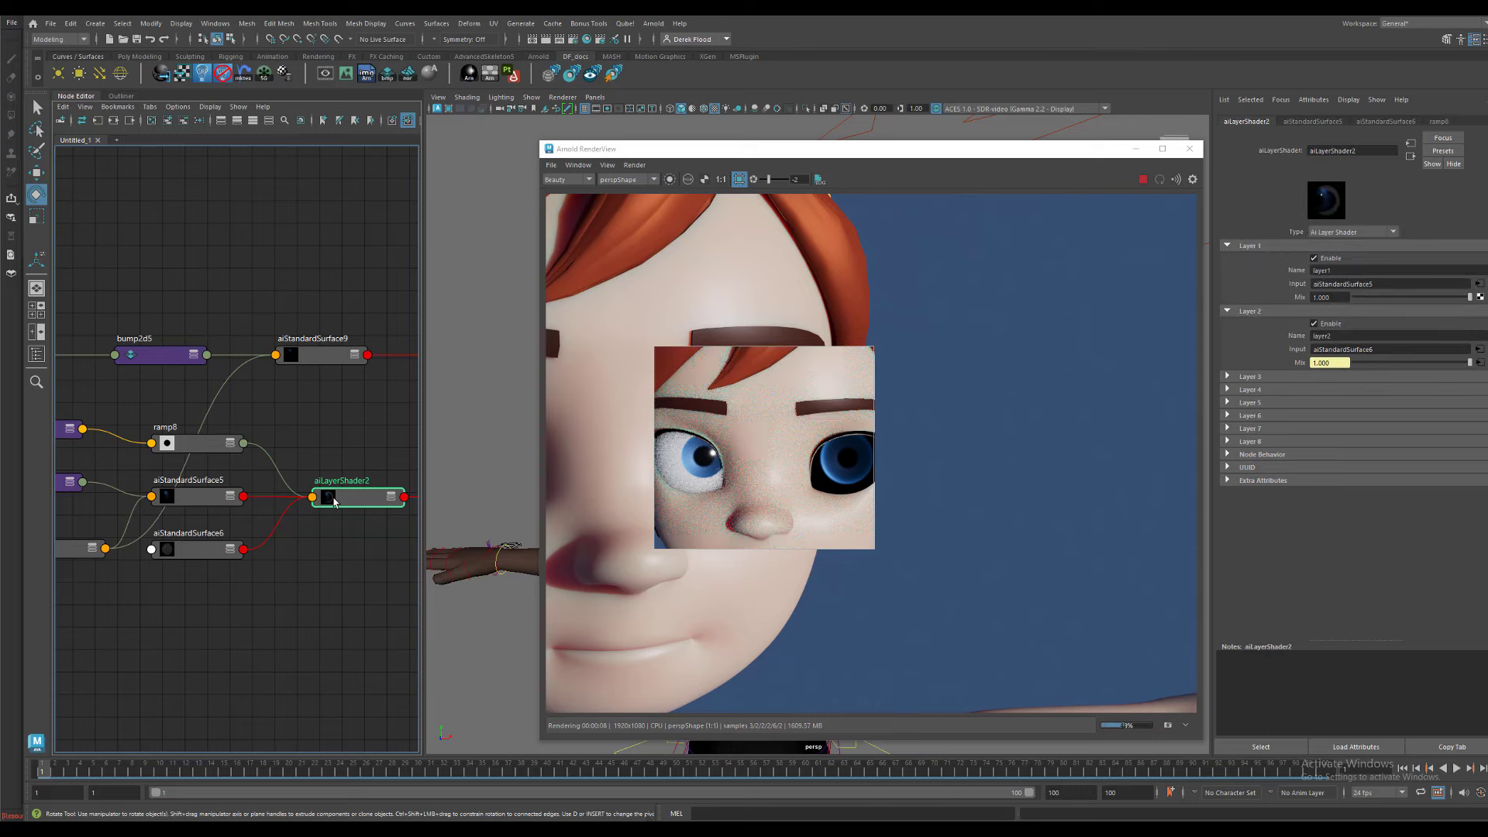
- Raise aiStandardSurface9's Specular Roughness from 0.403 to 0.420
middle_click_drag(328, 435, 399, 428)
left_click(277, 493)
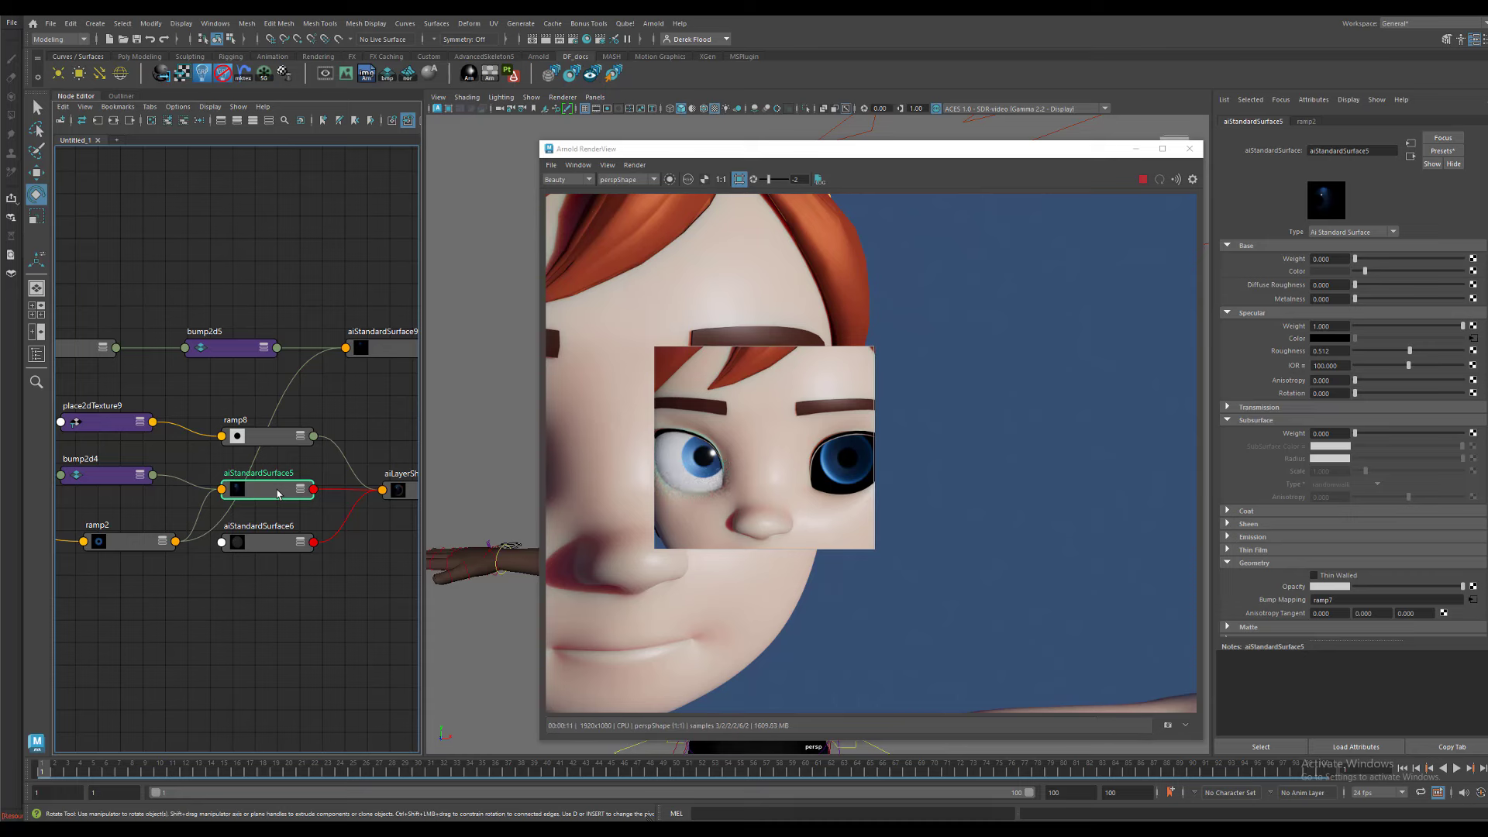
left_click(368, 348)
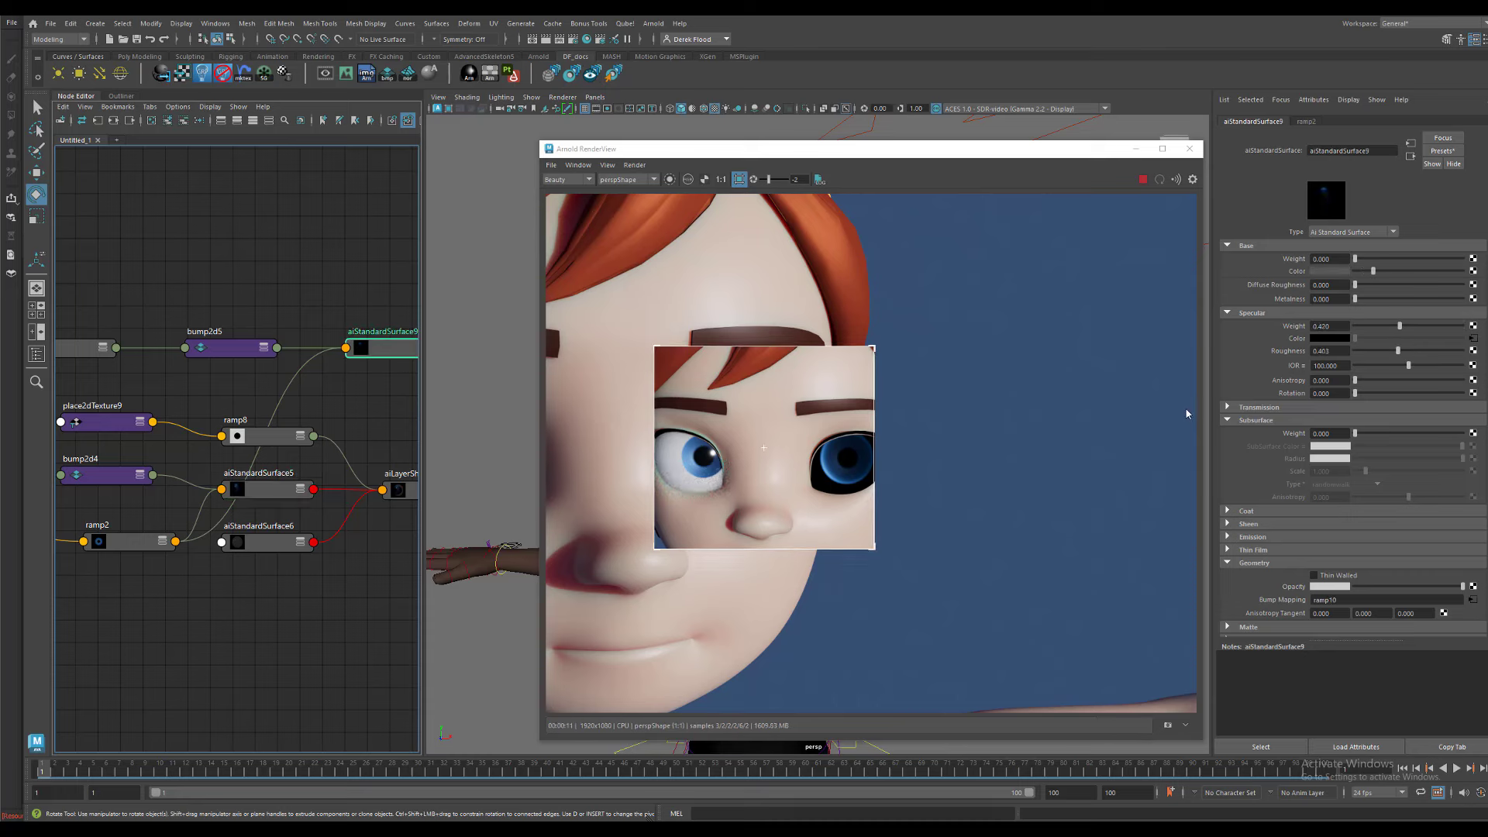
left_click(1338, 351)
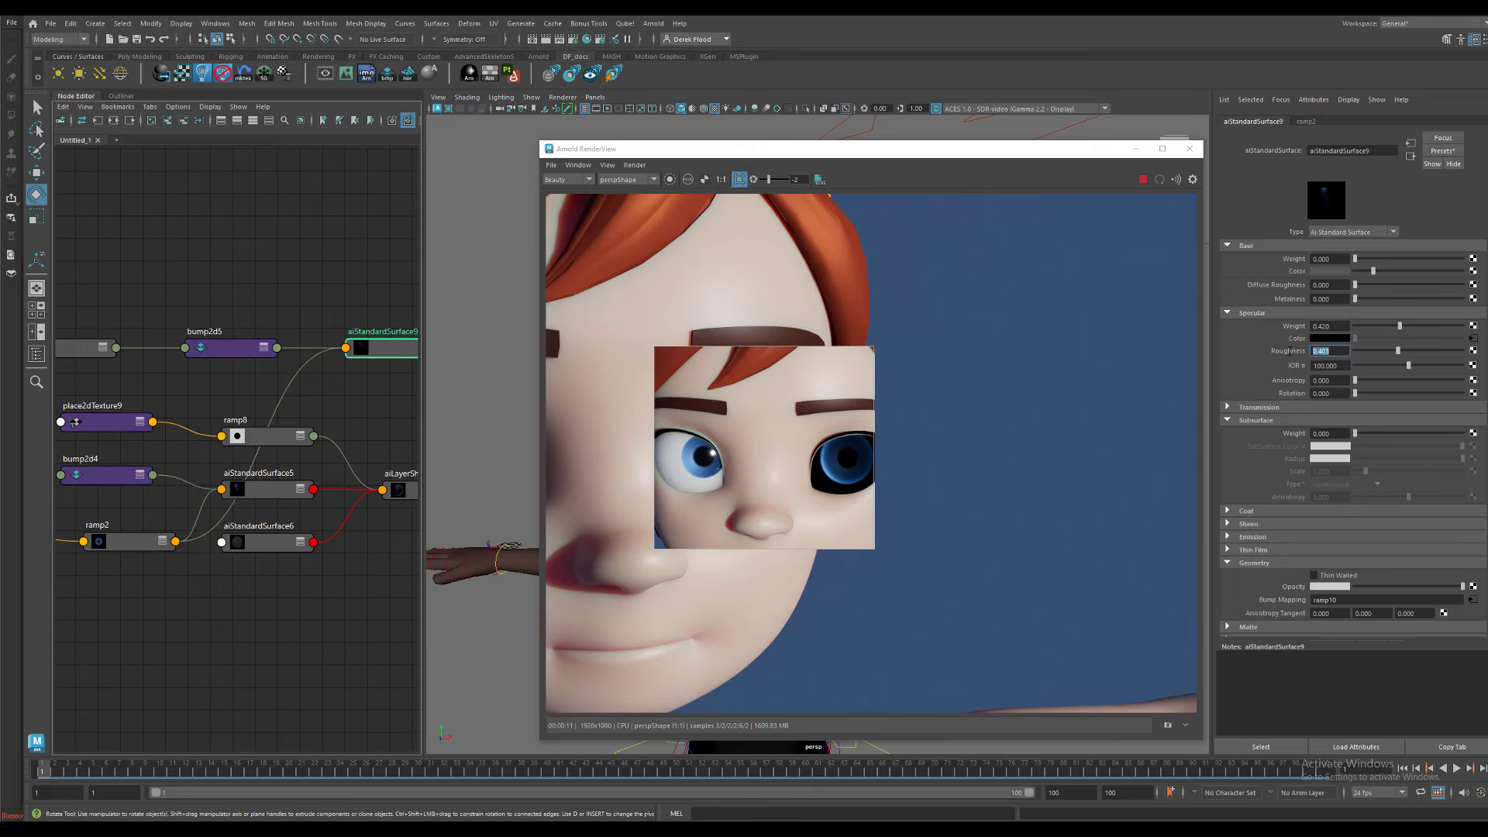
mouse_move(1399, 351)
left_mouse_down()
mouse_move(1386, 351)
mouse_move(1400, 351)
left_mouse_up()
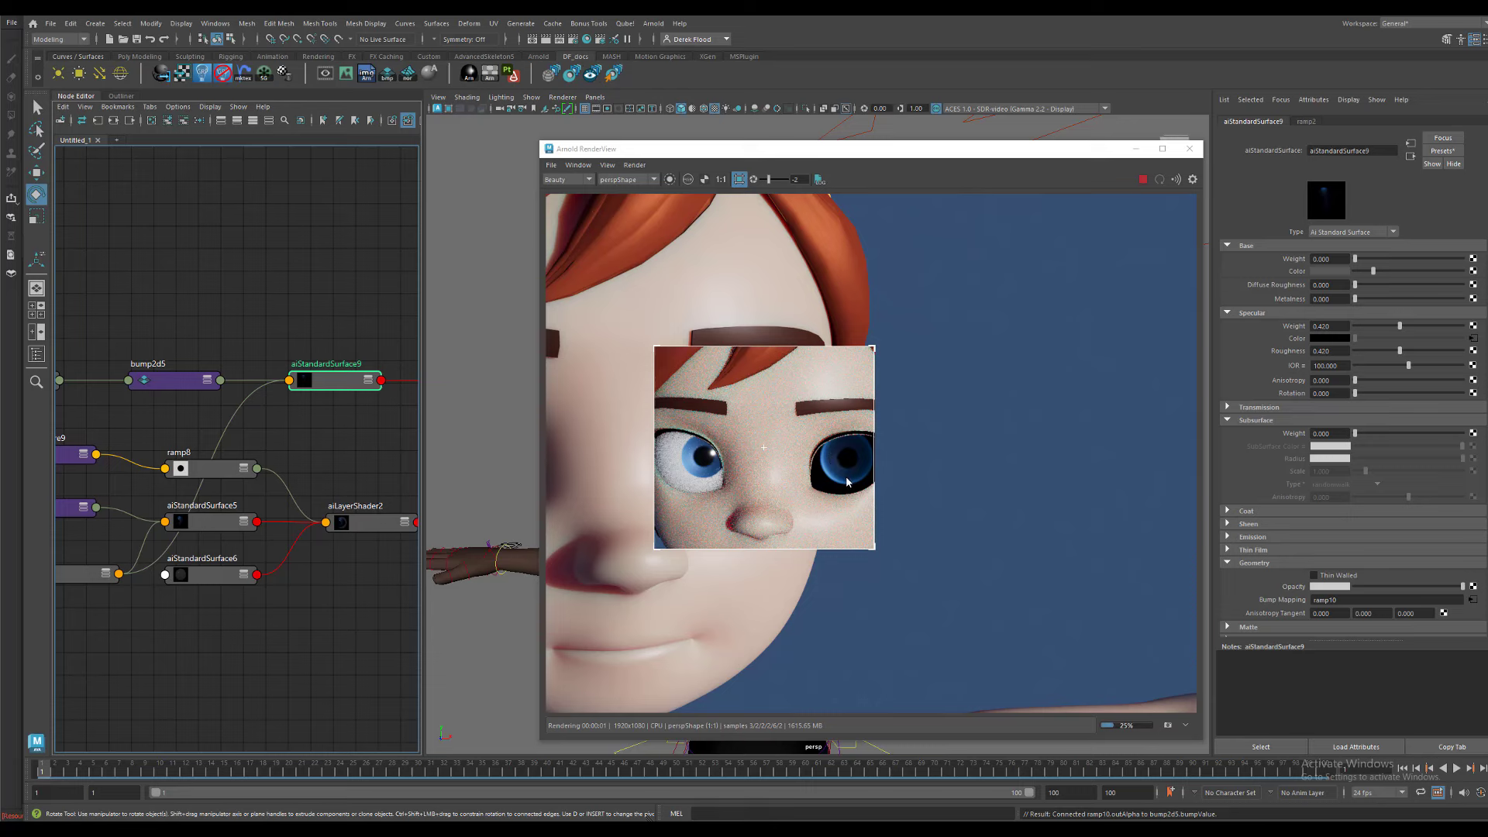
- Shift ramp10's white stop inward to about 0.432
middle_click_drag(308, 439, 413, 436)
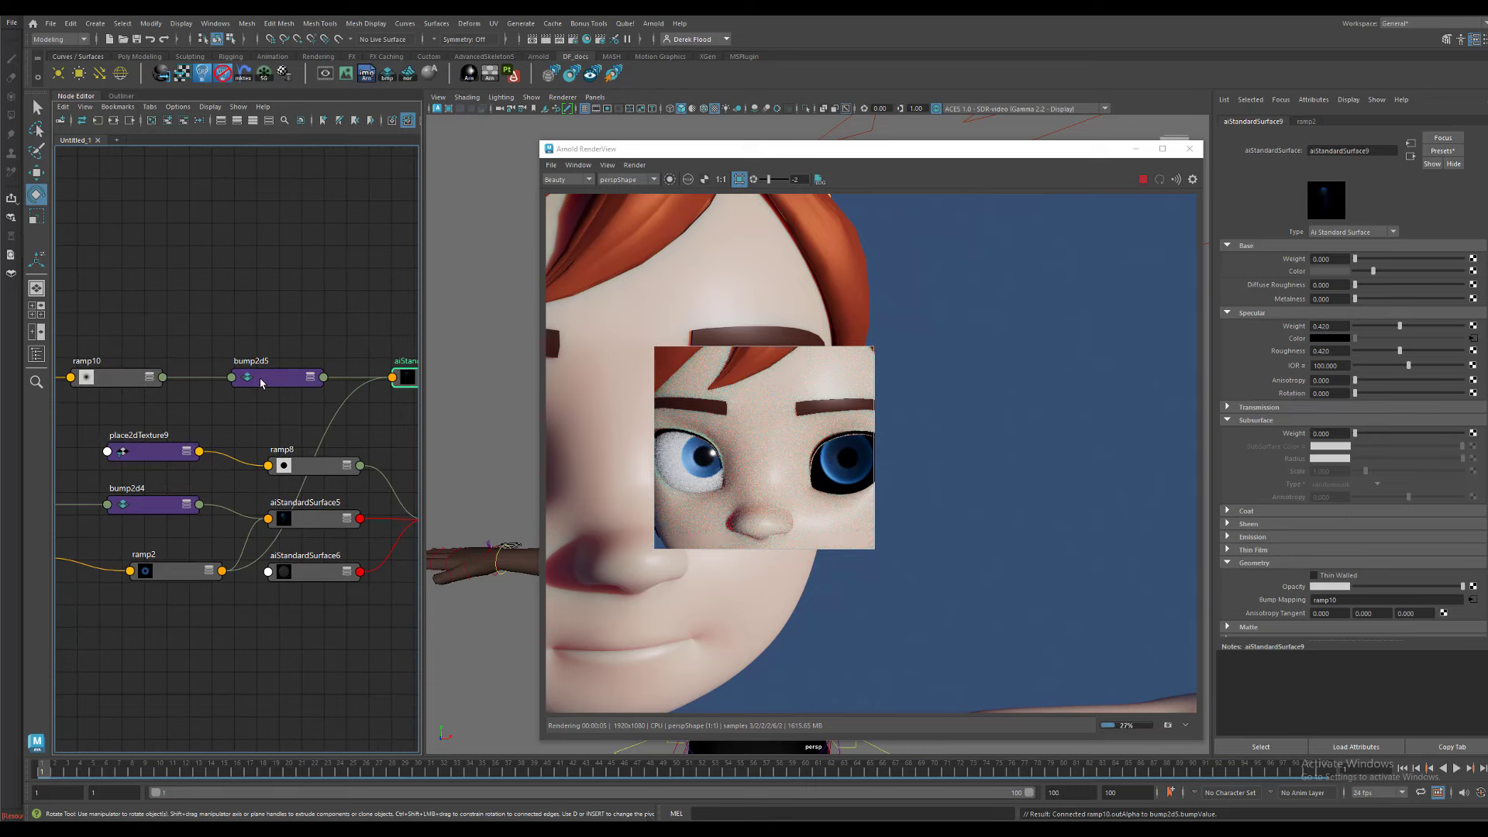
left_click(148, 382)
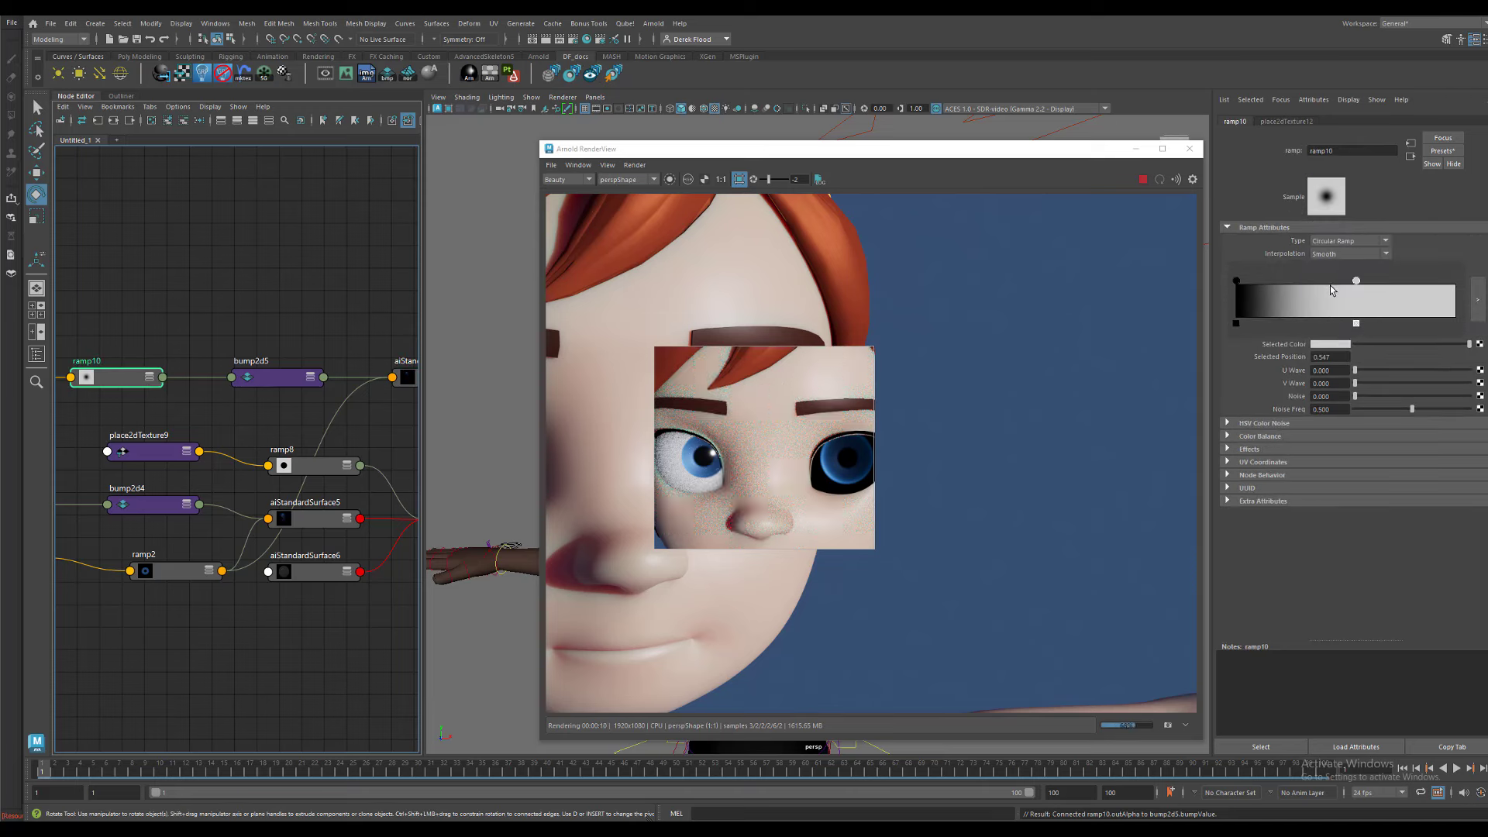
left_click_drag(1357, 280, 1331, 282)
middle_click_drag(402, 447, 278, 452)
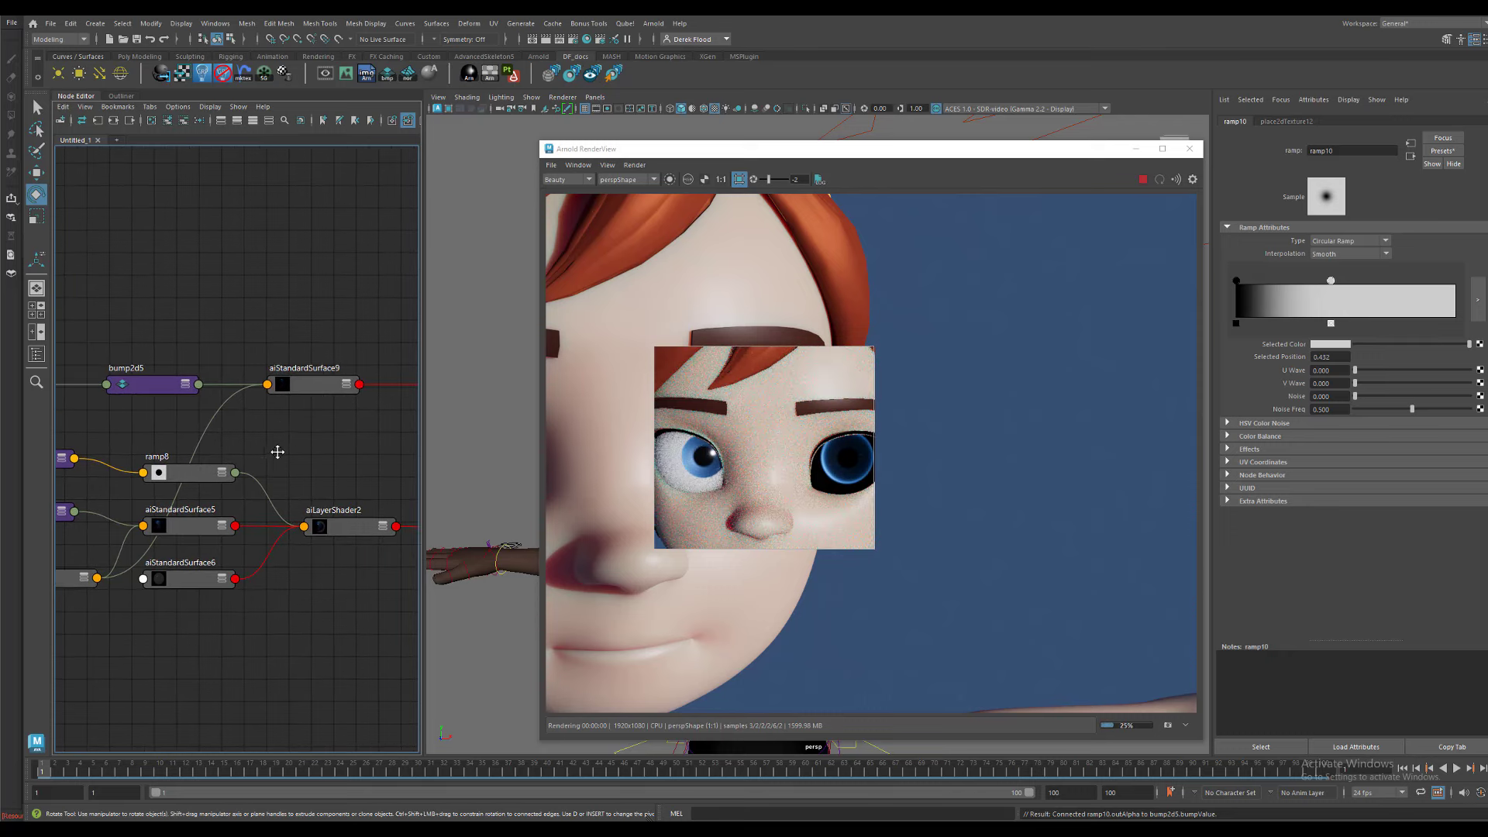
- Set aiStandardSurface9's Specular Roughness to 0.5
left_click(310, 382)
left_click_drag(1330, 351, 1273, 354)
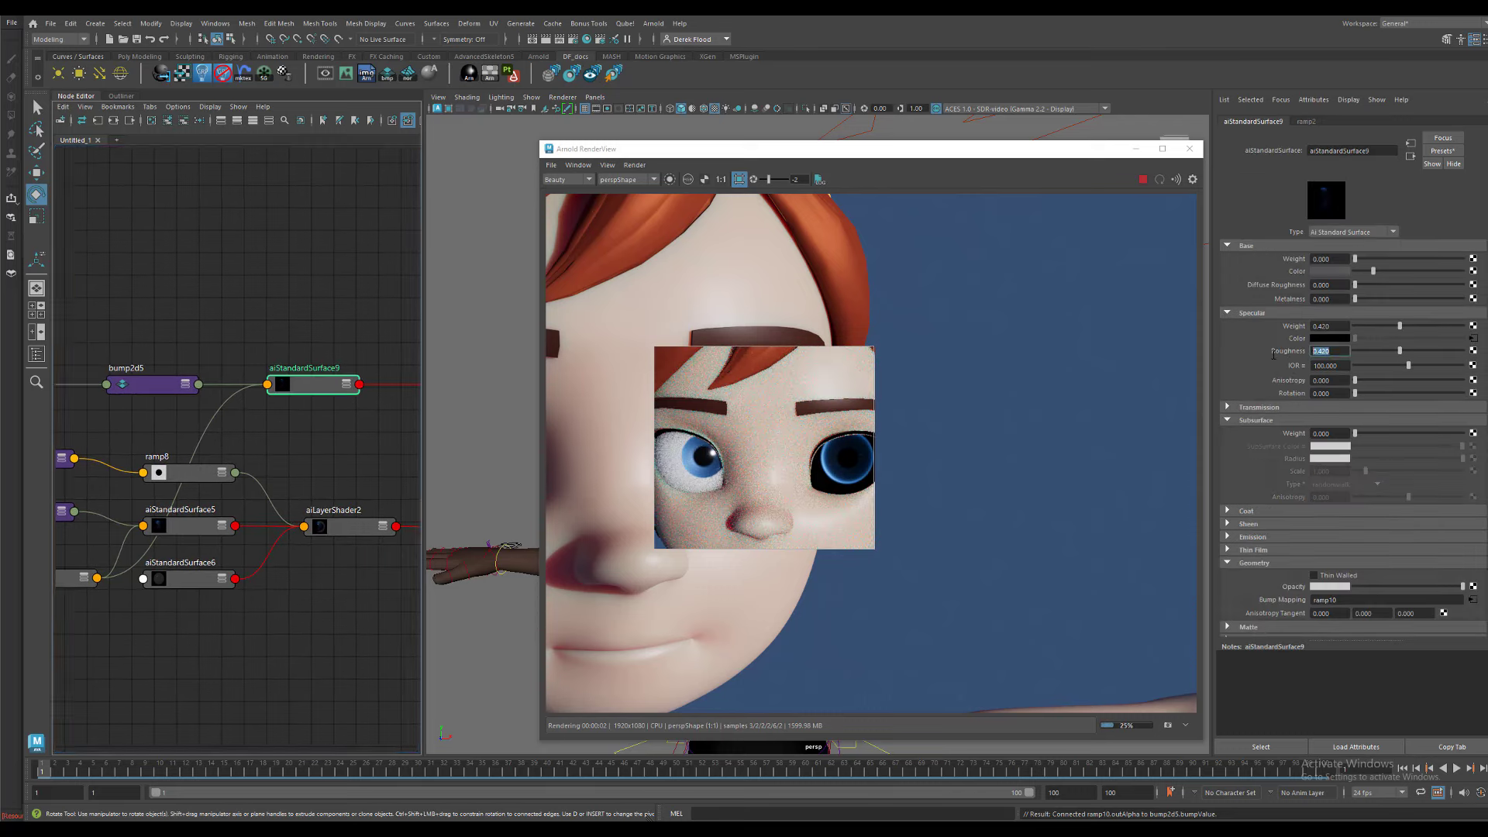
type("0.5")
key("Return")
- Move ramp10's white stop back outward to 0.700
middle_click_drag(244, 431, 342, 425)
middle_click_drag(242, 424, 286, 420)
left_click(144, 397)
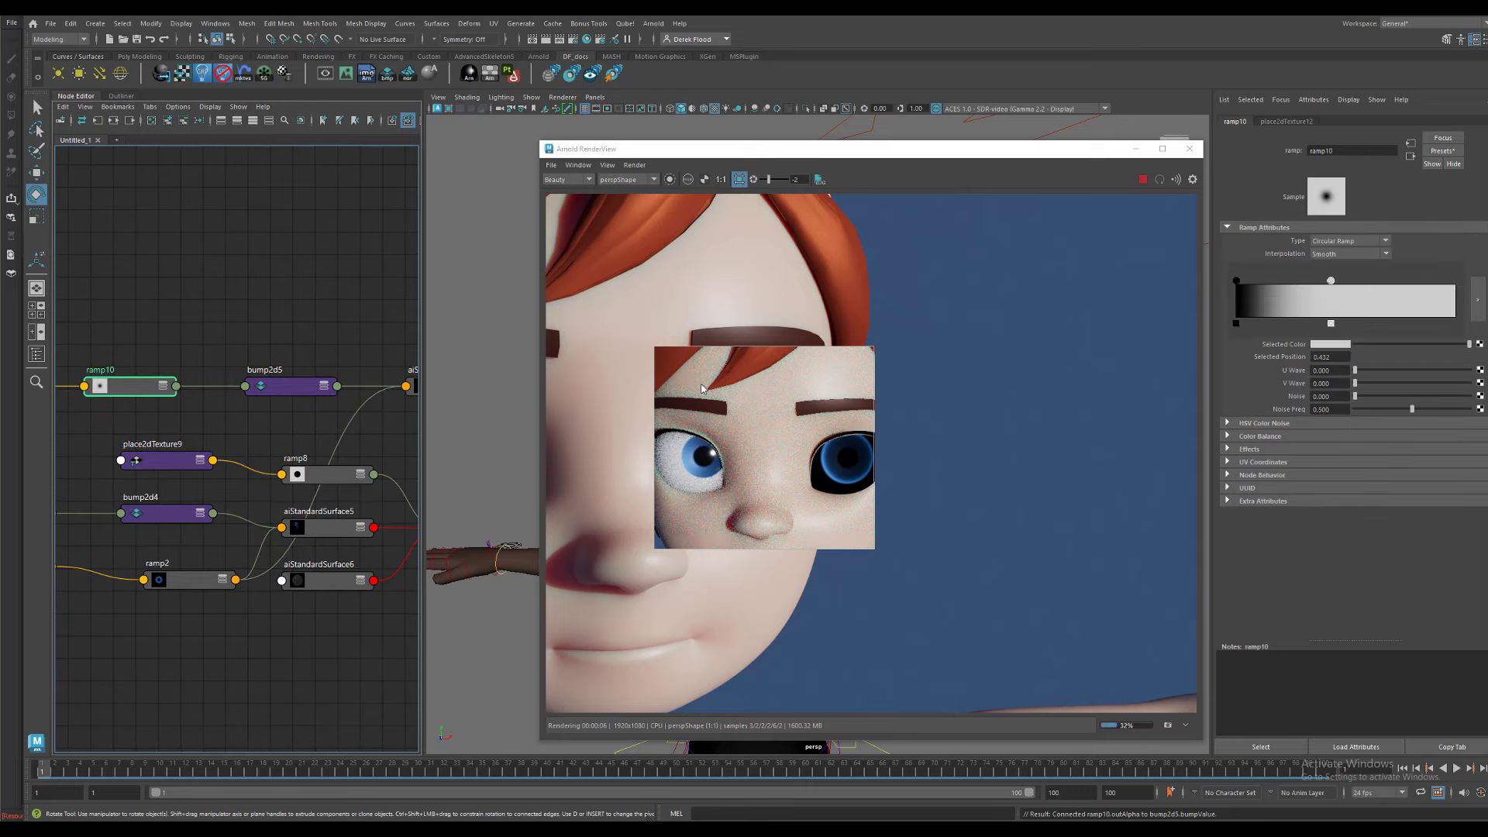
left_click_drag(1335, 281, 1390, 280)
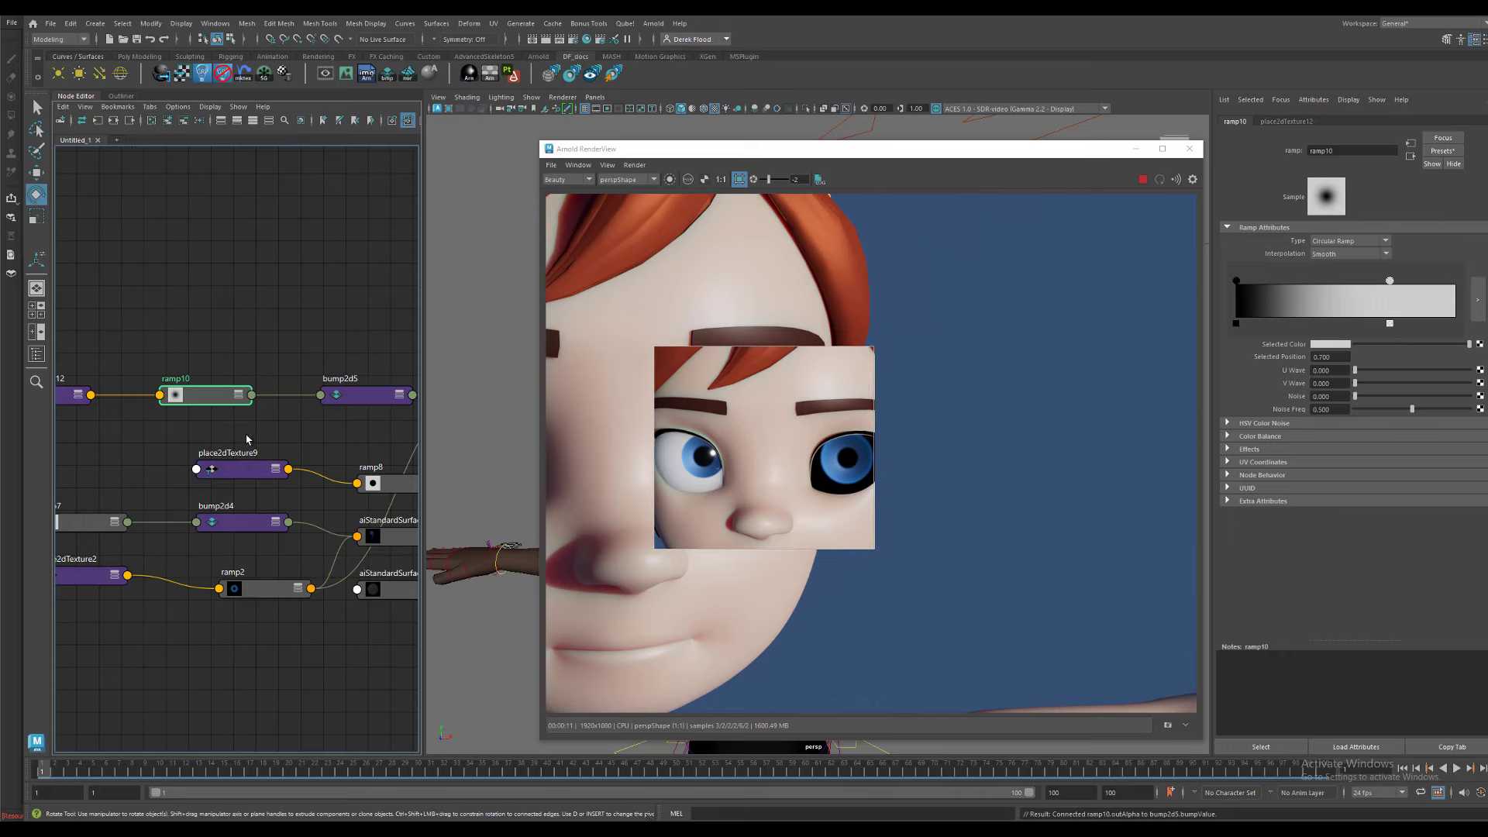
- Break ramp2's connection to aiStandardSurface9's Specular Color
middle_click_drag(247, 439, 345, 380, "alt")
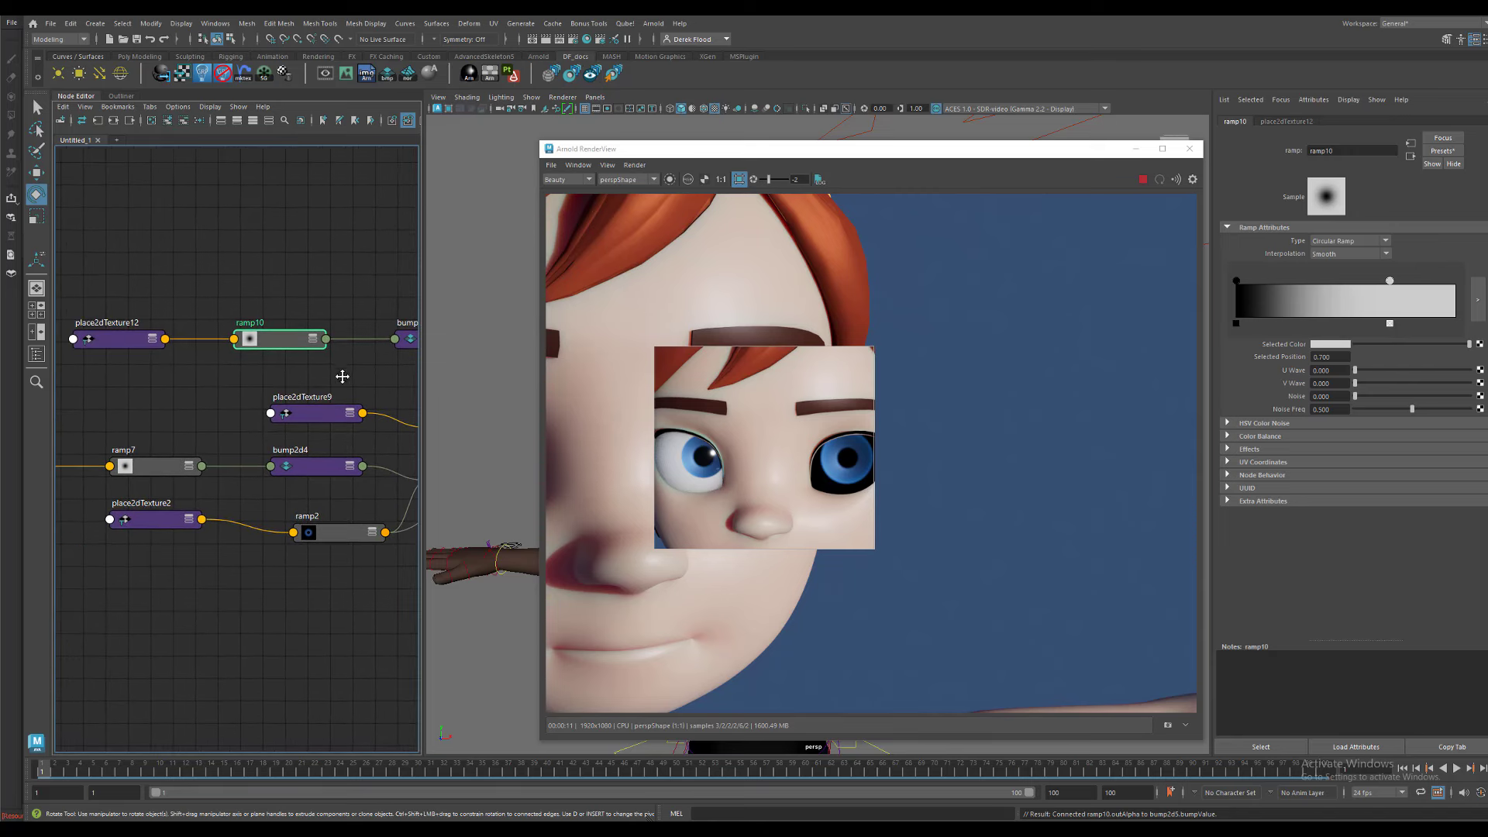
left_click_drag(917, 157, 1169, 191)
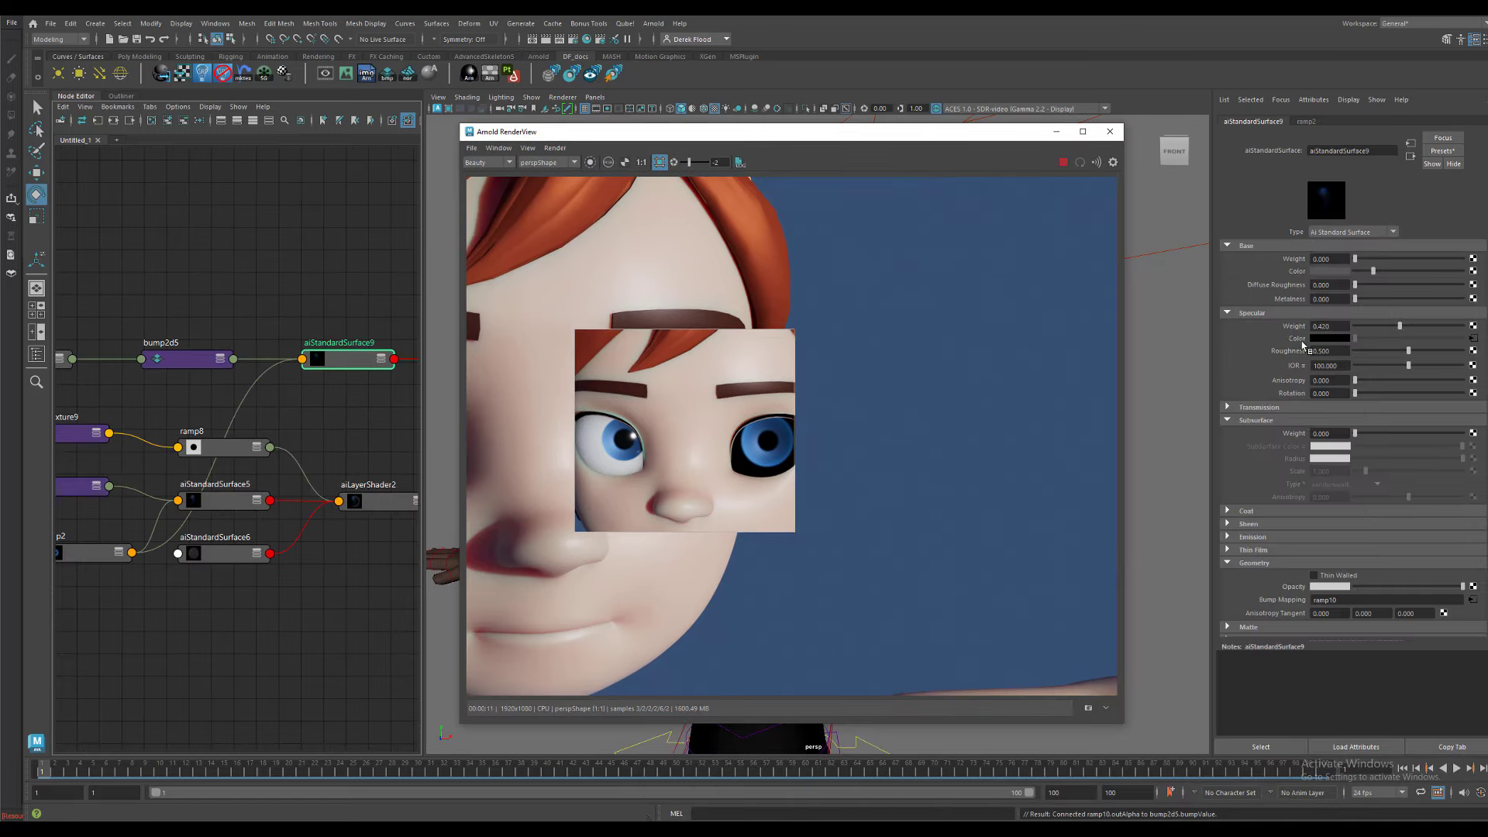
right_click(1302, 344)
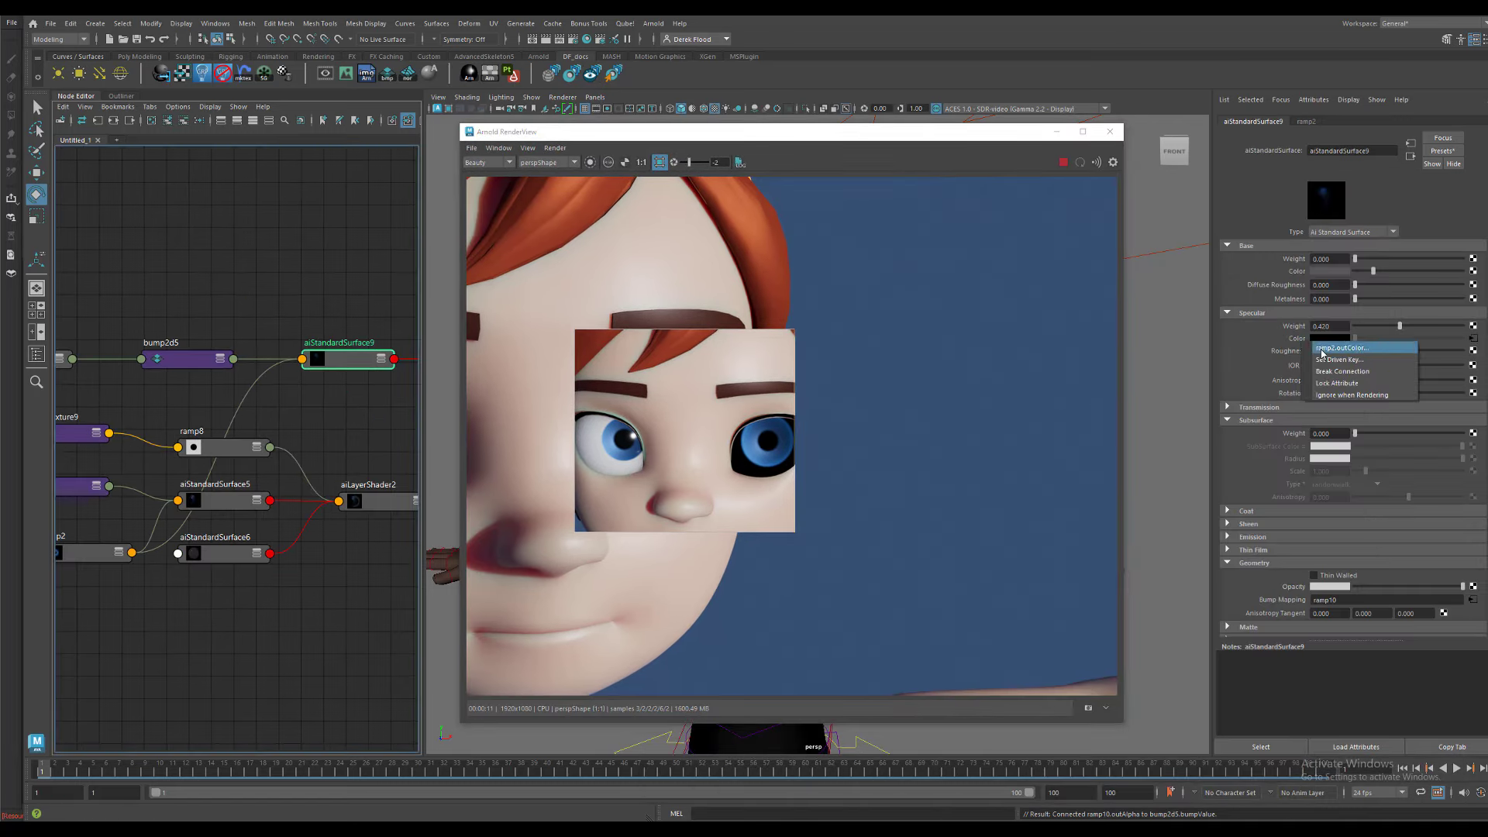
left_click(1334, 372)
- Test a grey specular colour, then undo so ramp2 drives Specular Color again
left_click_drag(1354, 338, 1393, 339)
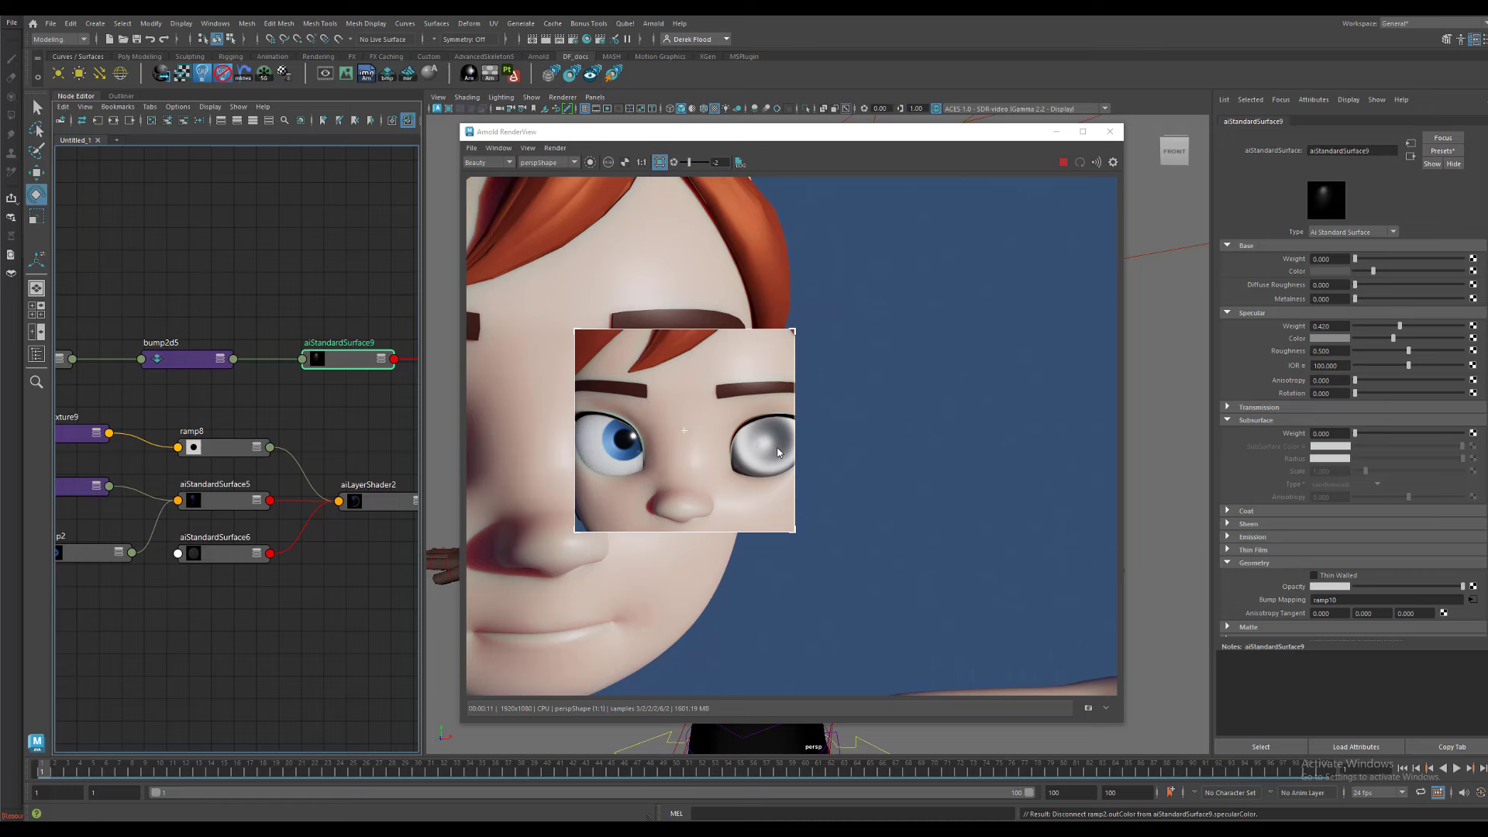
left_click(1344, 339)
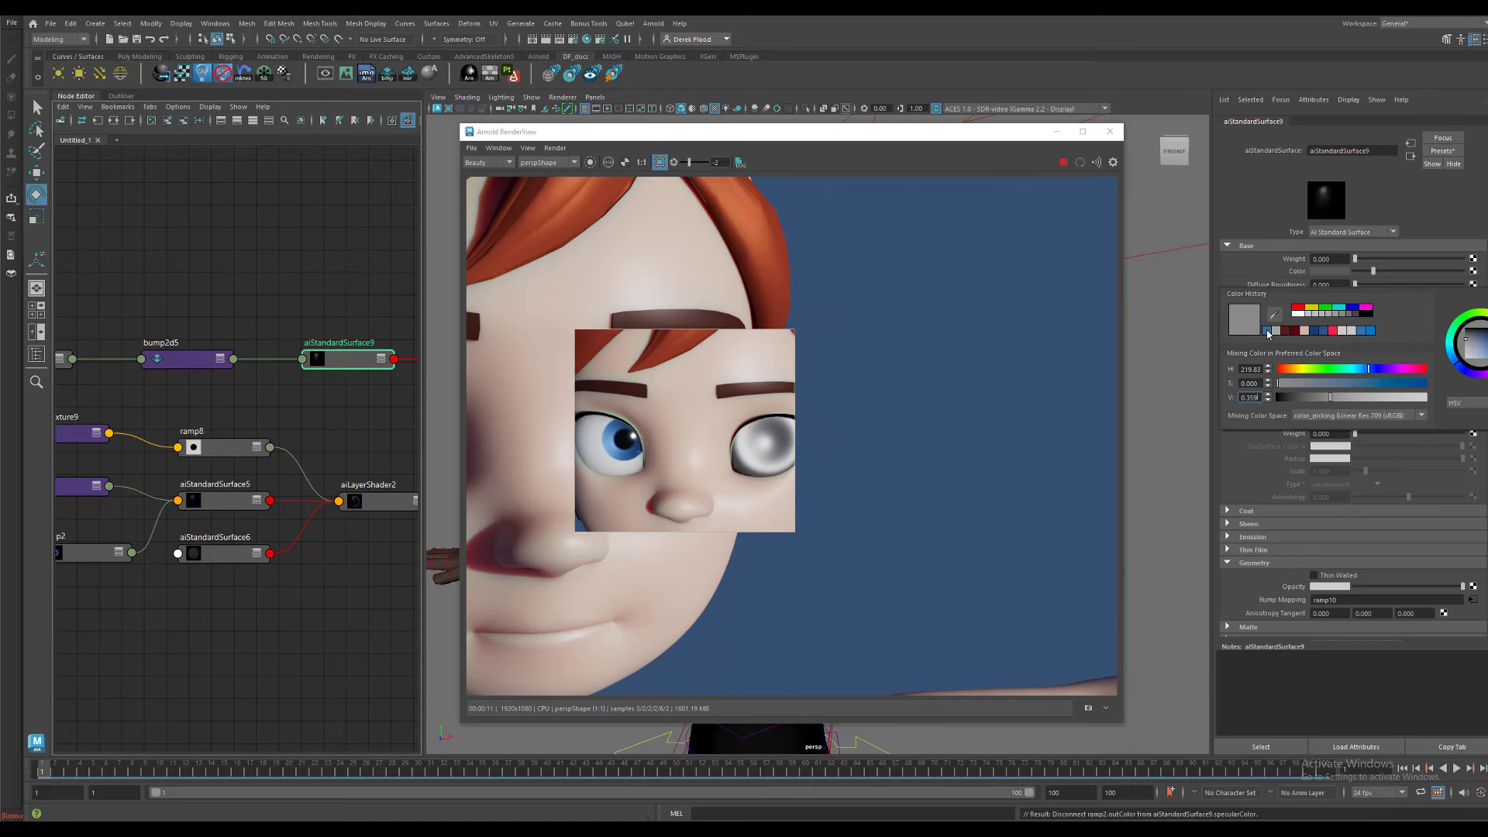
left_click(1268, 334)
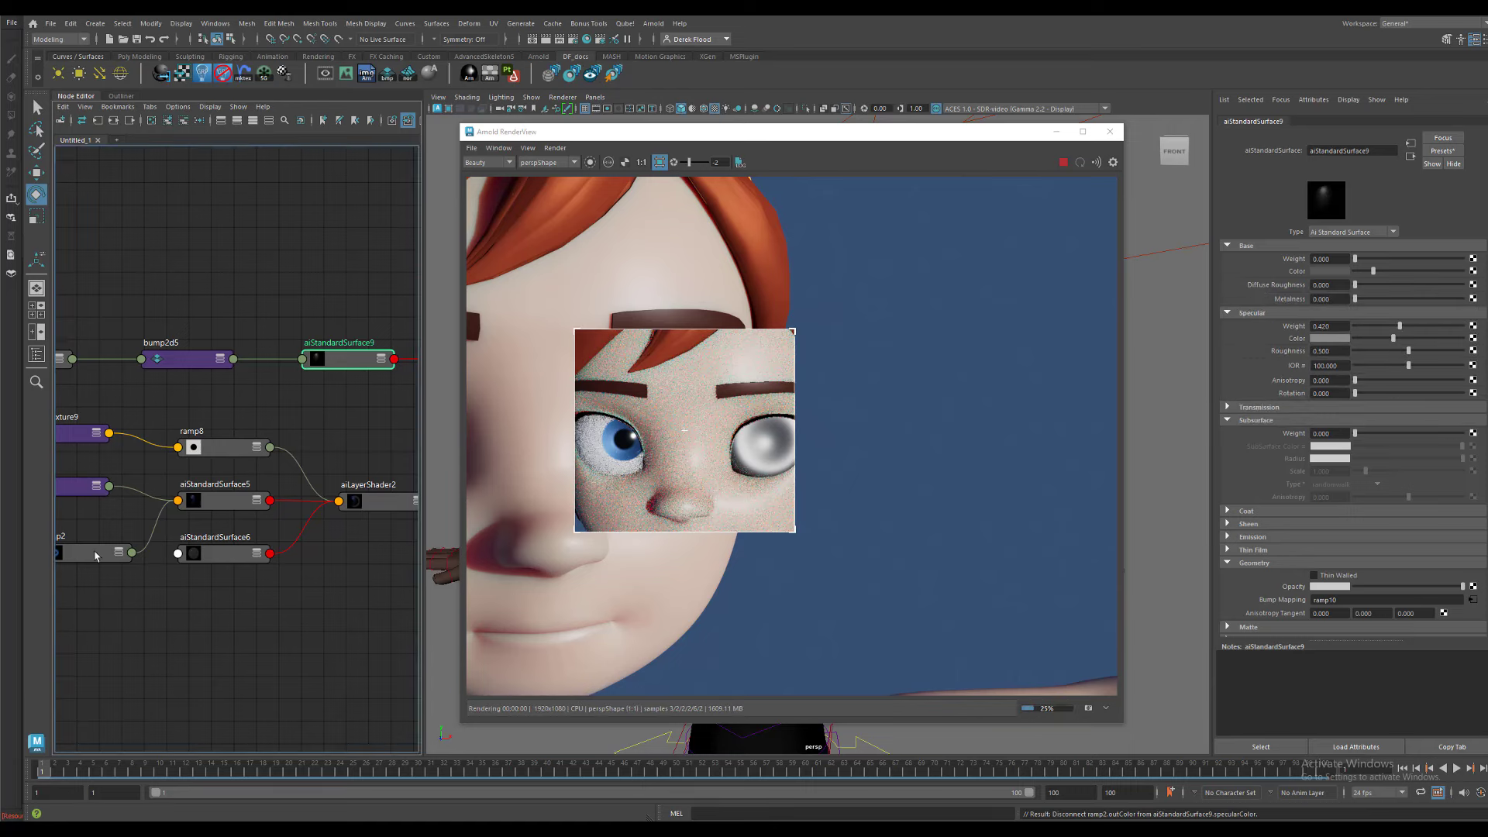
key("ctrl+z")
left_click(1473, 338)
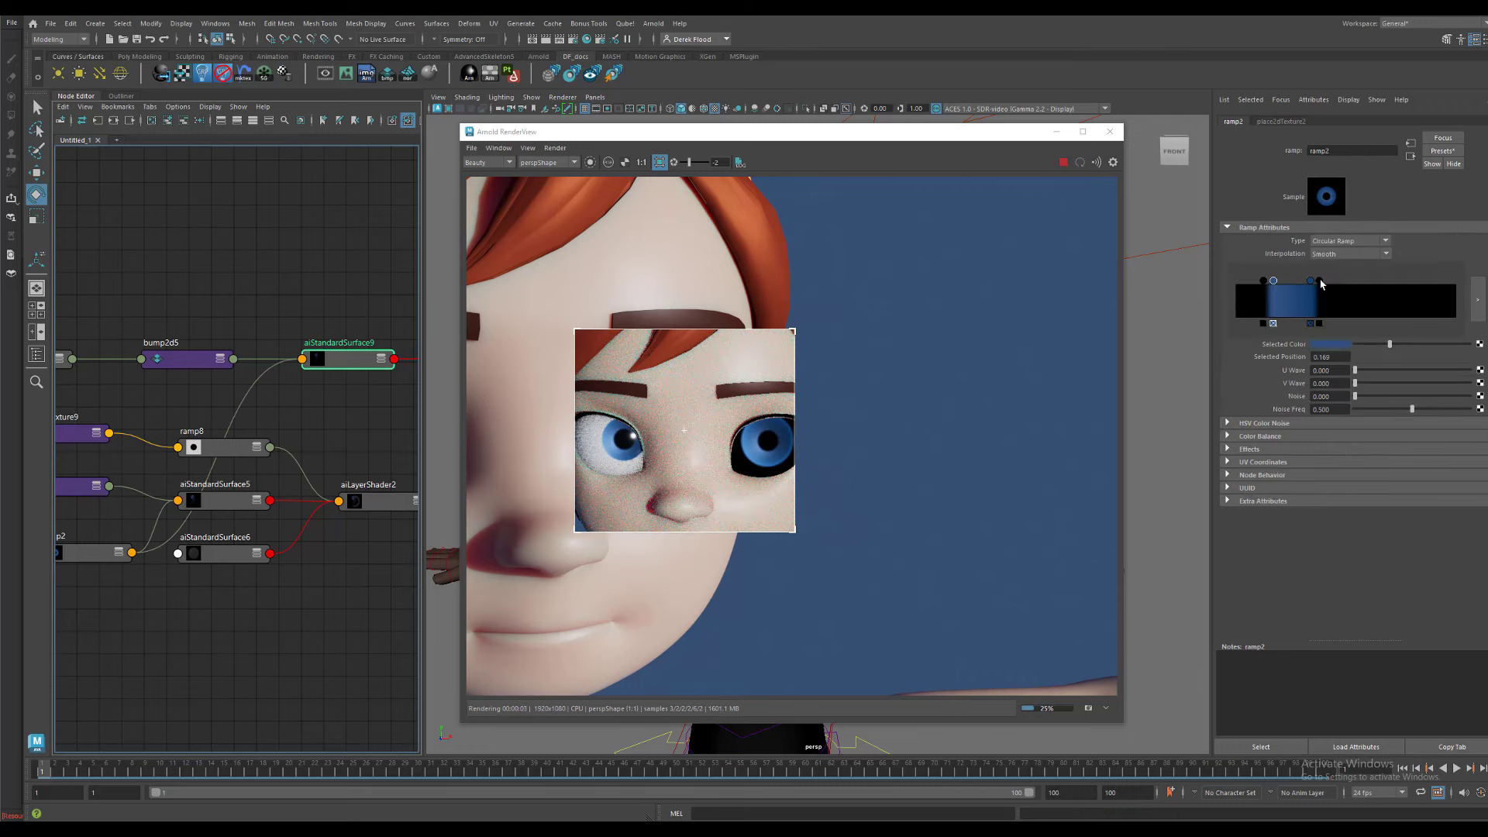
- Move ramp2's black handles to 0.678 and 0.150 and darken the blue iris colour
left_click_drag(1321, 282, 1455, 280)
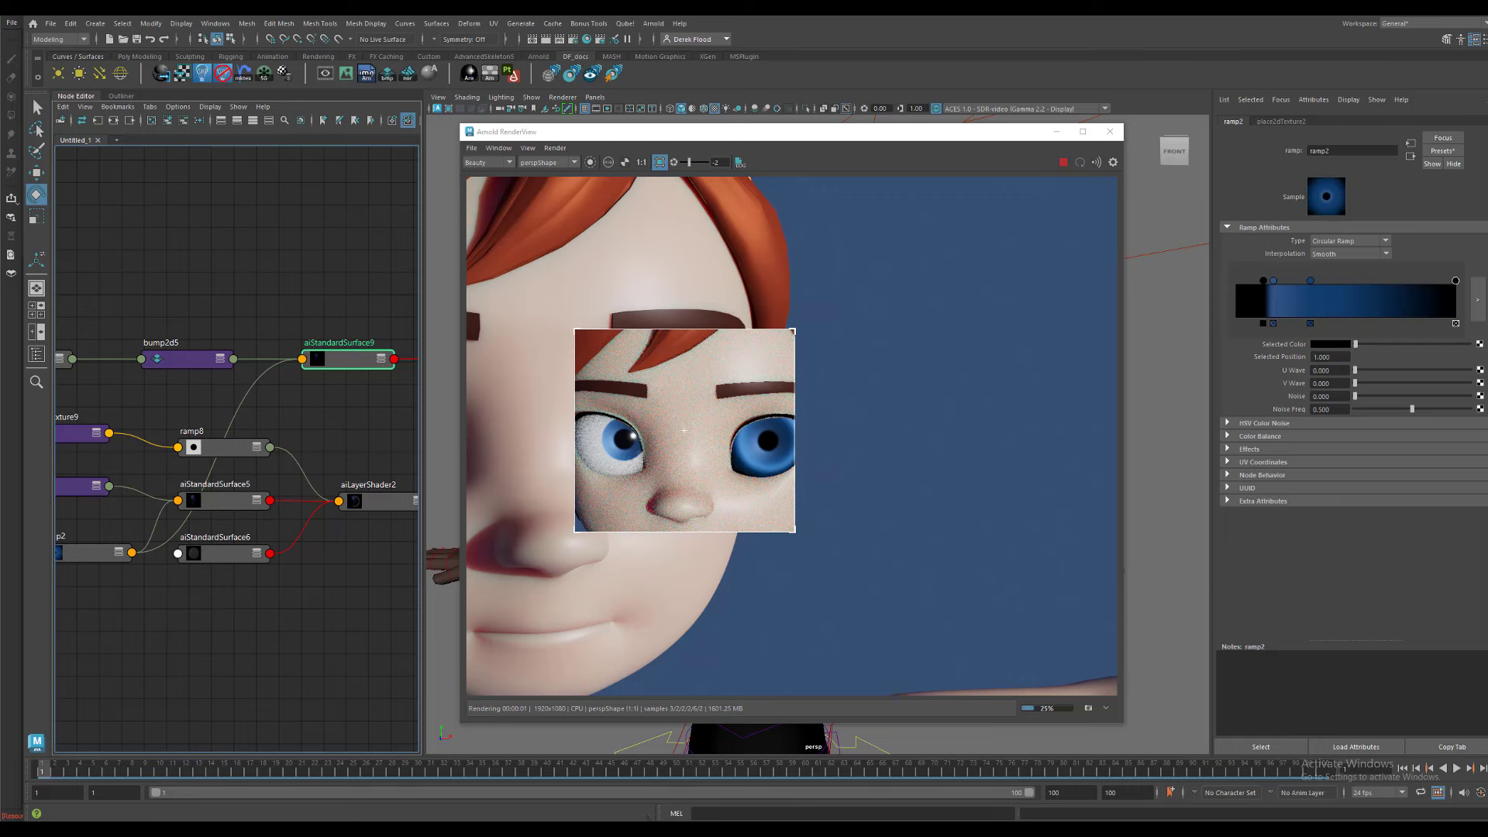
left_click_drag(1456, 281, 1323, 295)
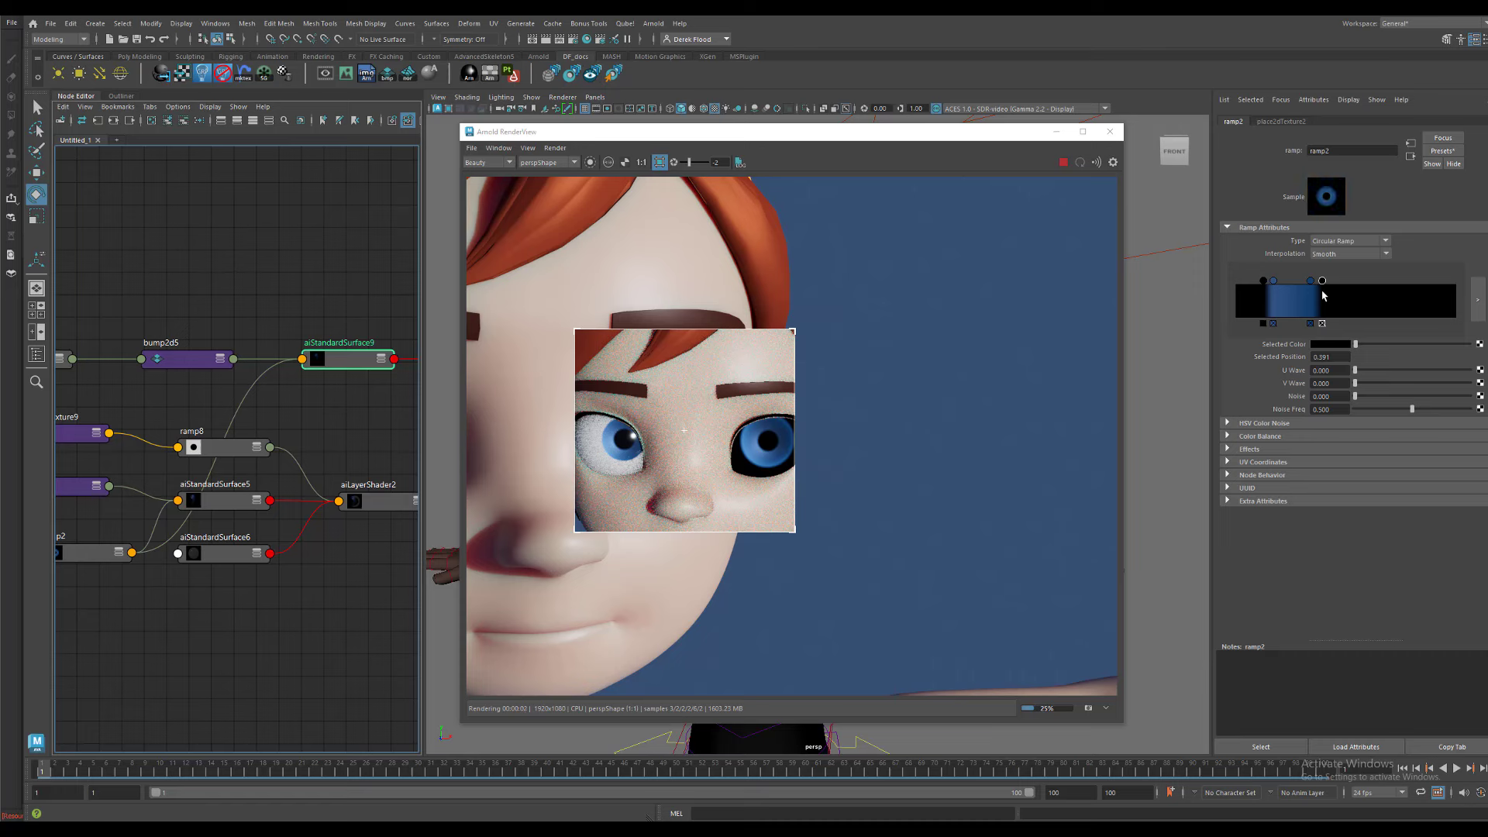
left_click(1311, 276)
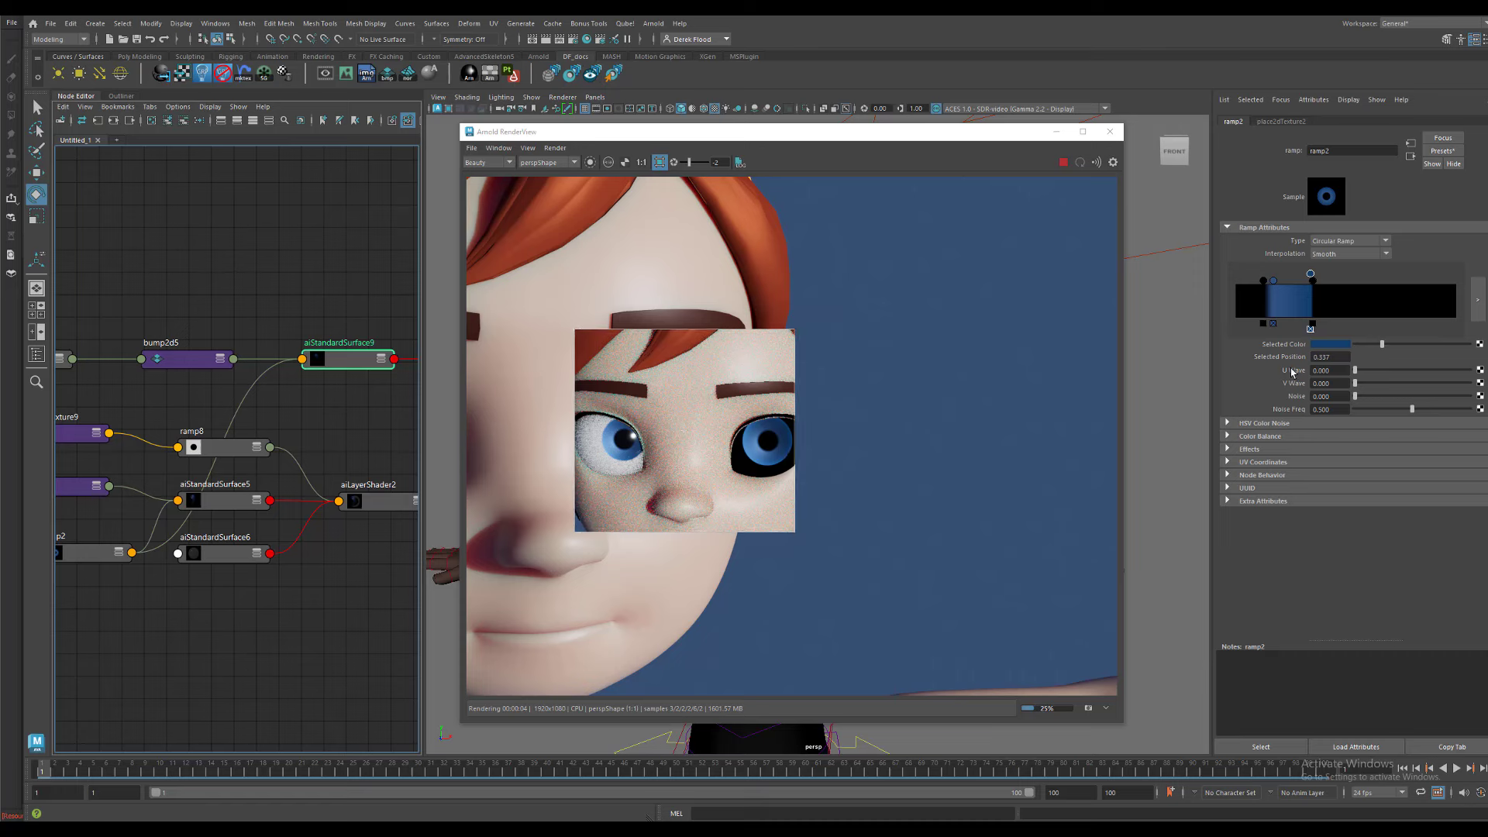
left_click(1371, 348)
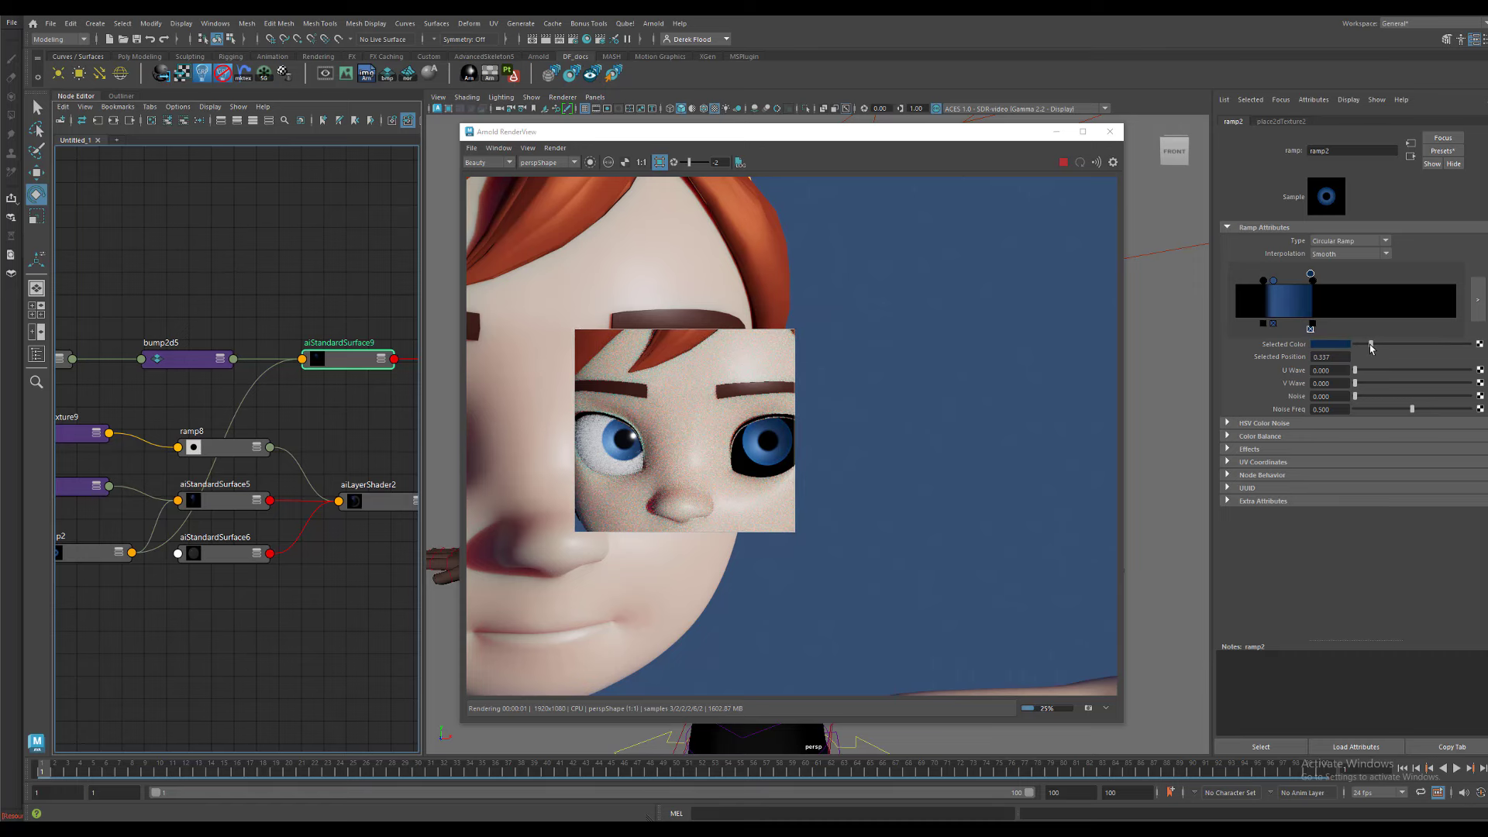
left_click_drag(1371, 348, 1364, 349)
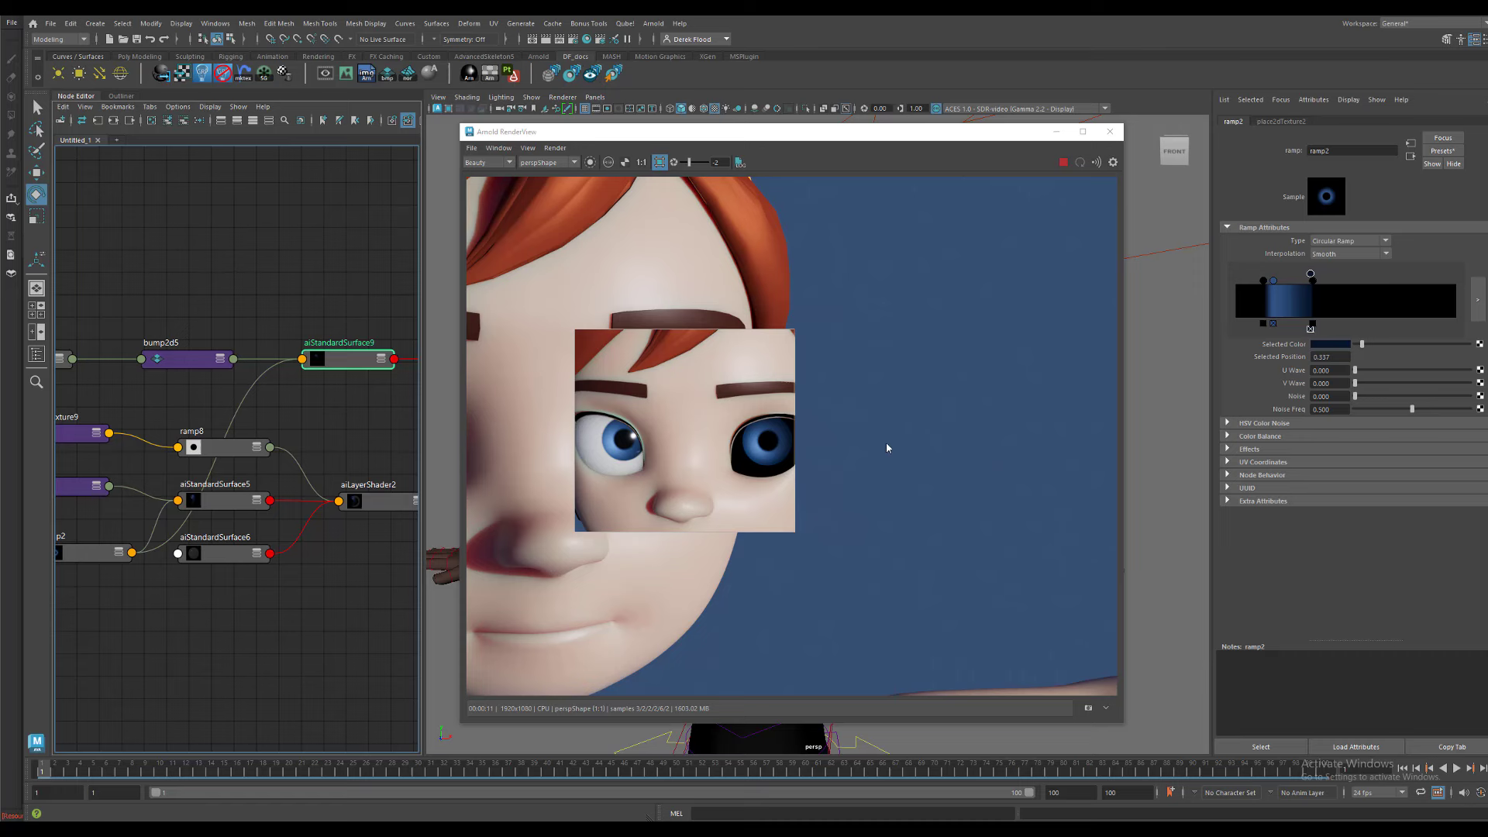
left_click(1263, 280)
left_click_drag(1265, 284, 1271, 286)
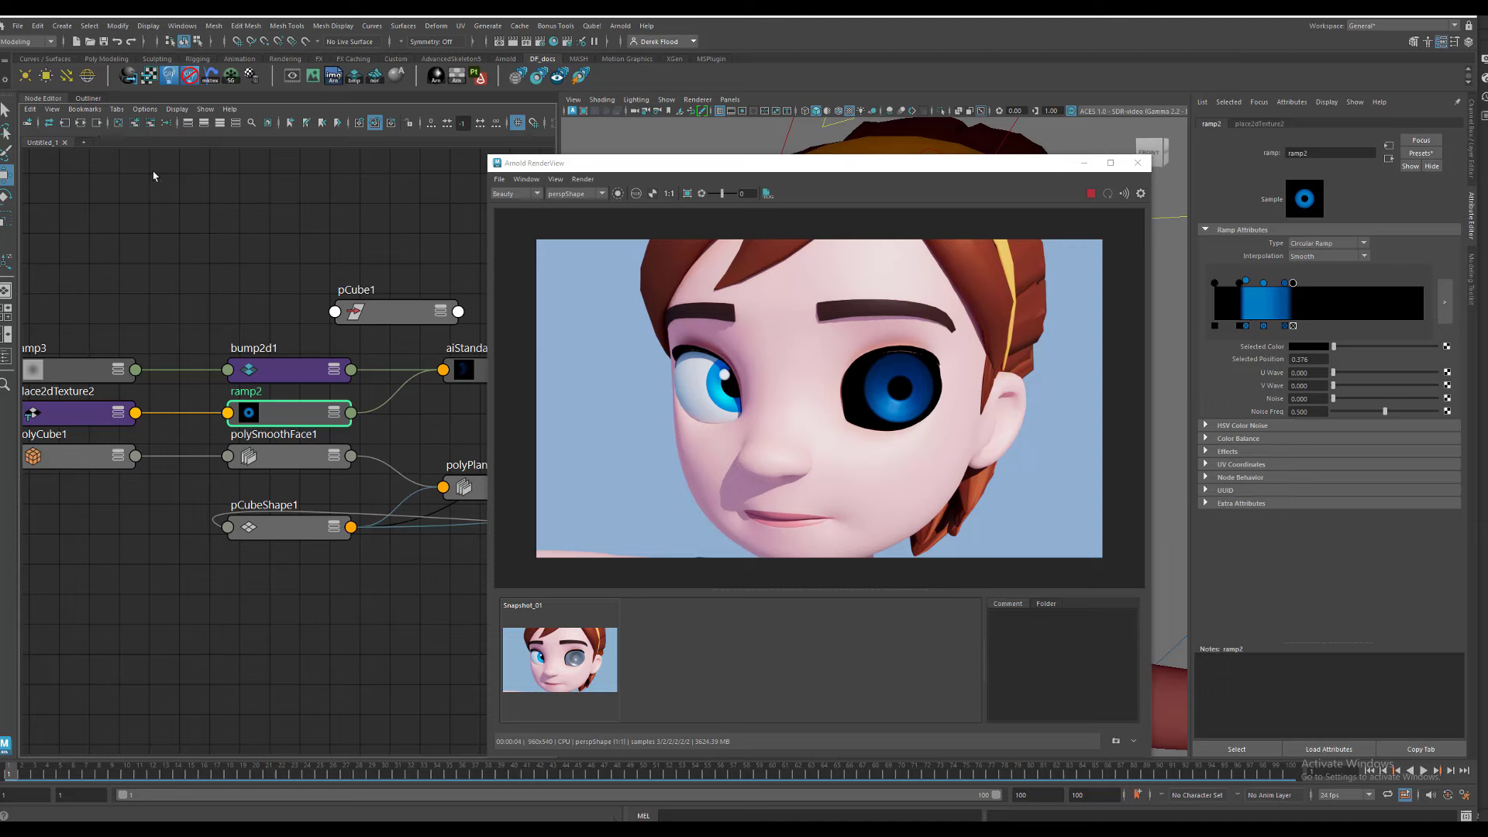
- Create an aiStandardSurface2 material and assign it to the selected eye mesh
left_click(396, 76)
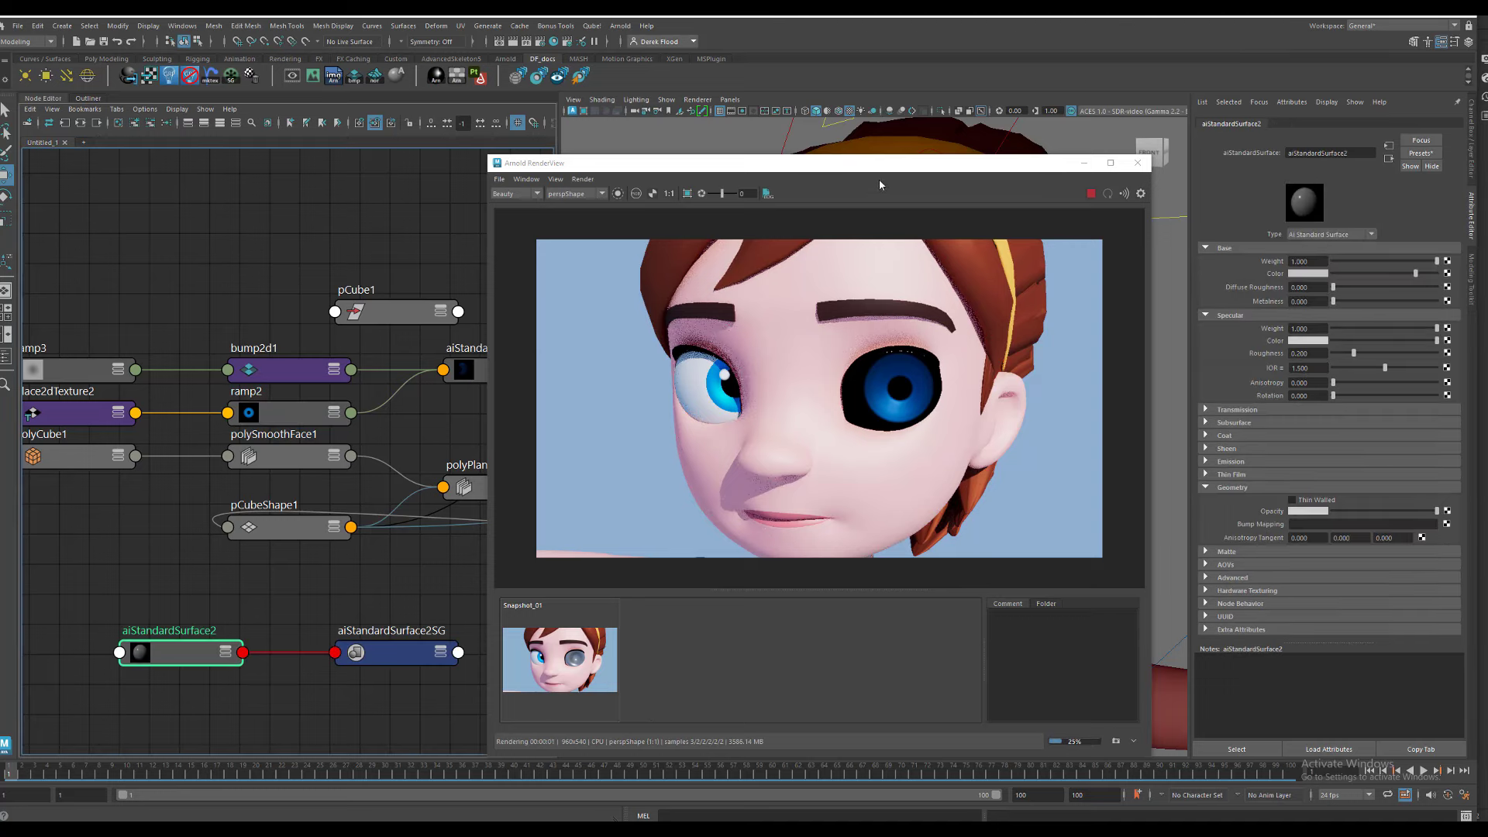
left_click_drag(877, 163, 1012, 634)
left_click(944, 450)
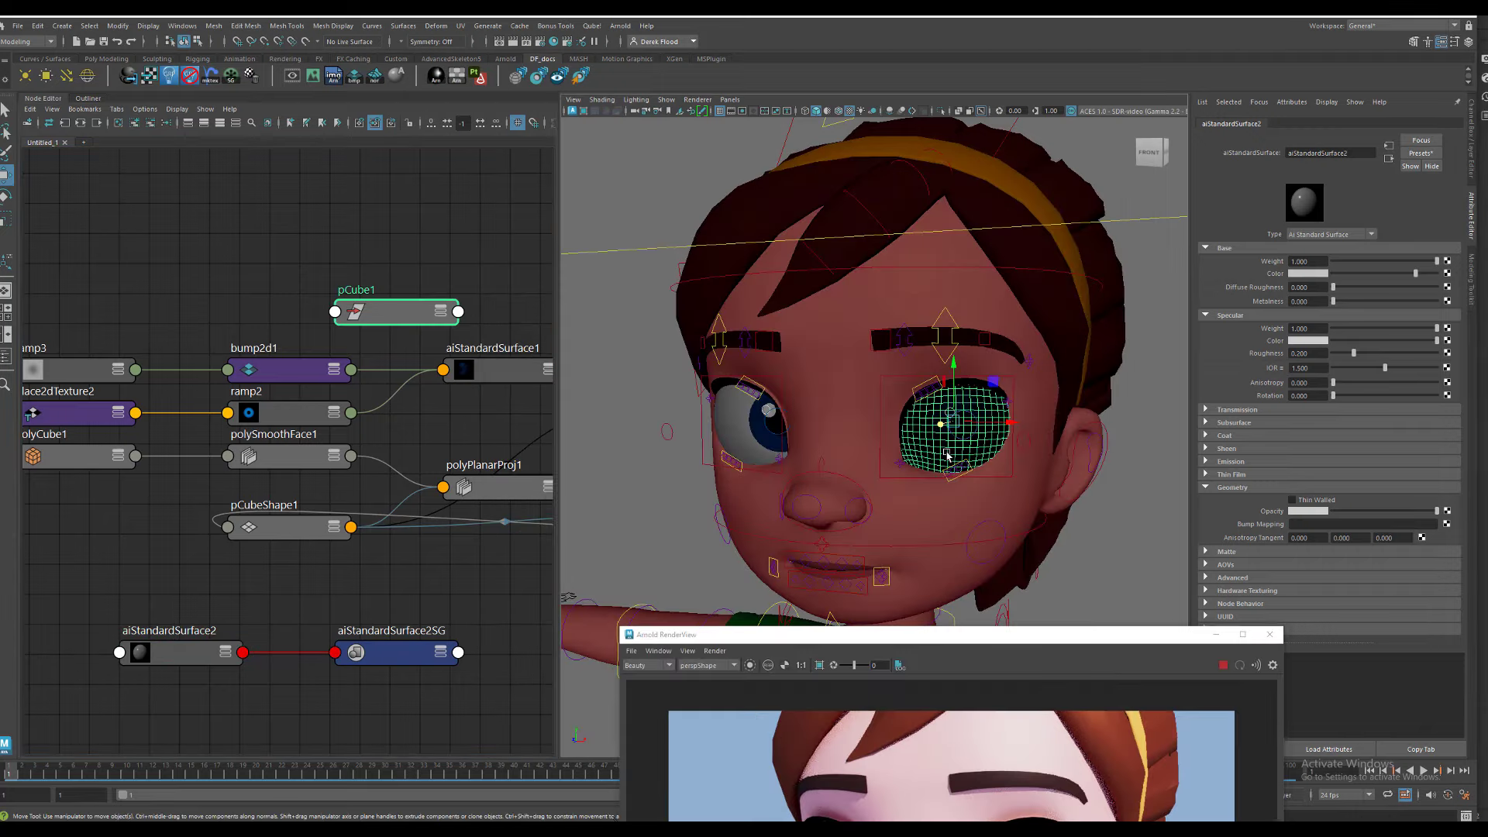
right_click(206, 653)
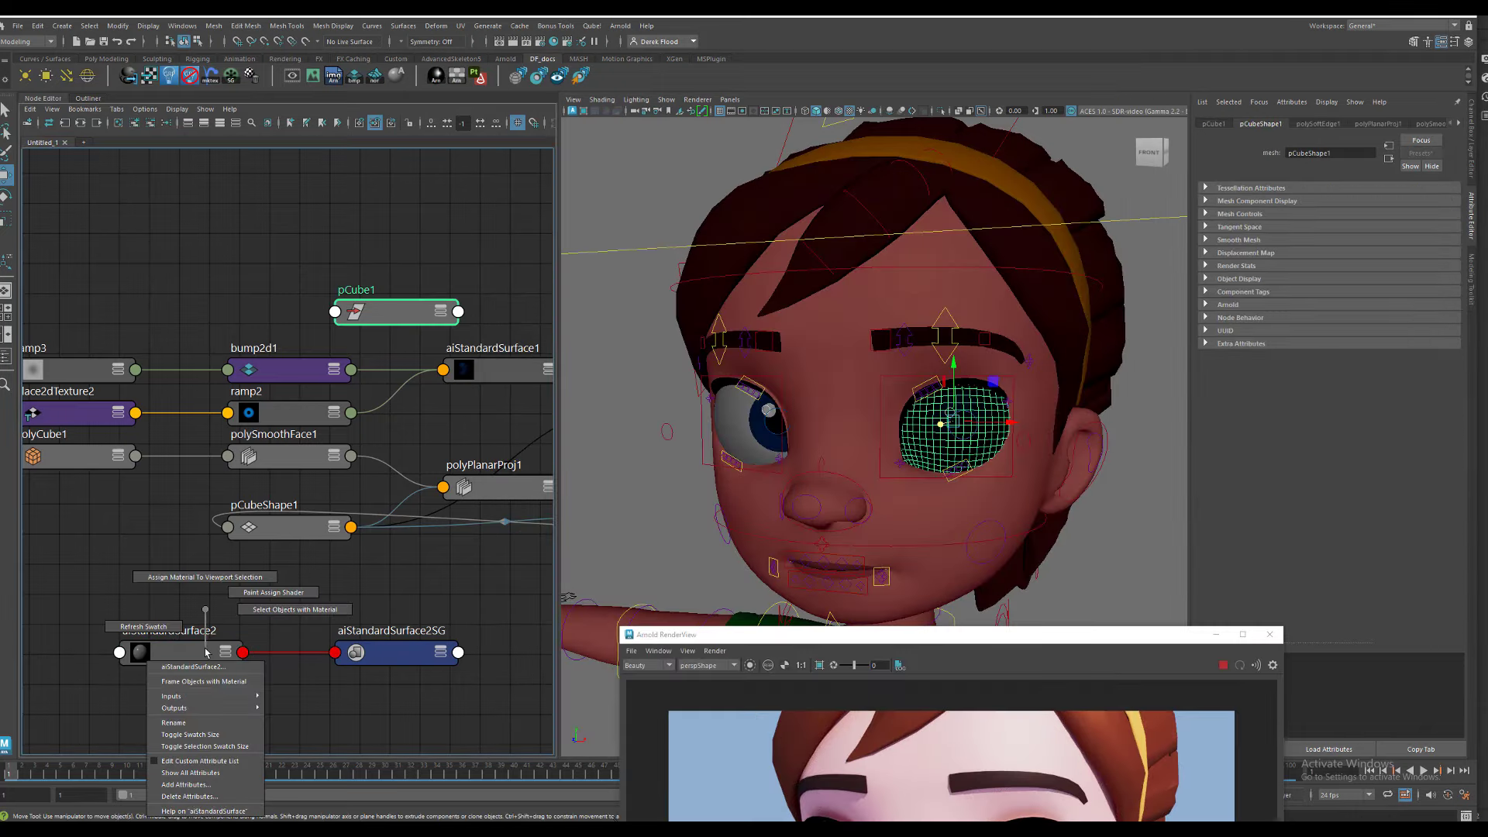
left_click(206, 577)
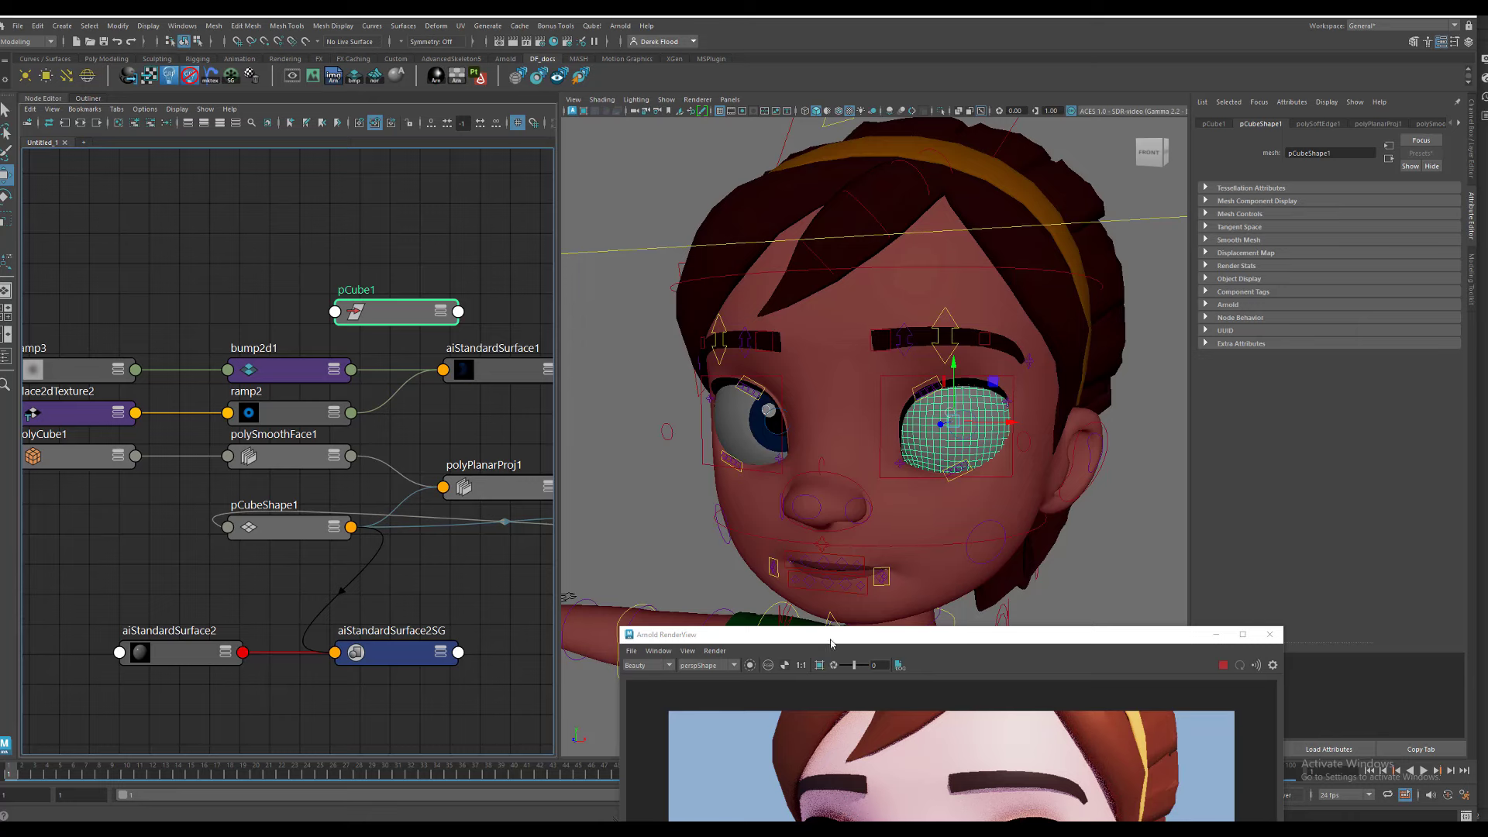
left_click_drag(832, 641, 681, 216)
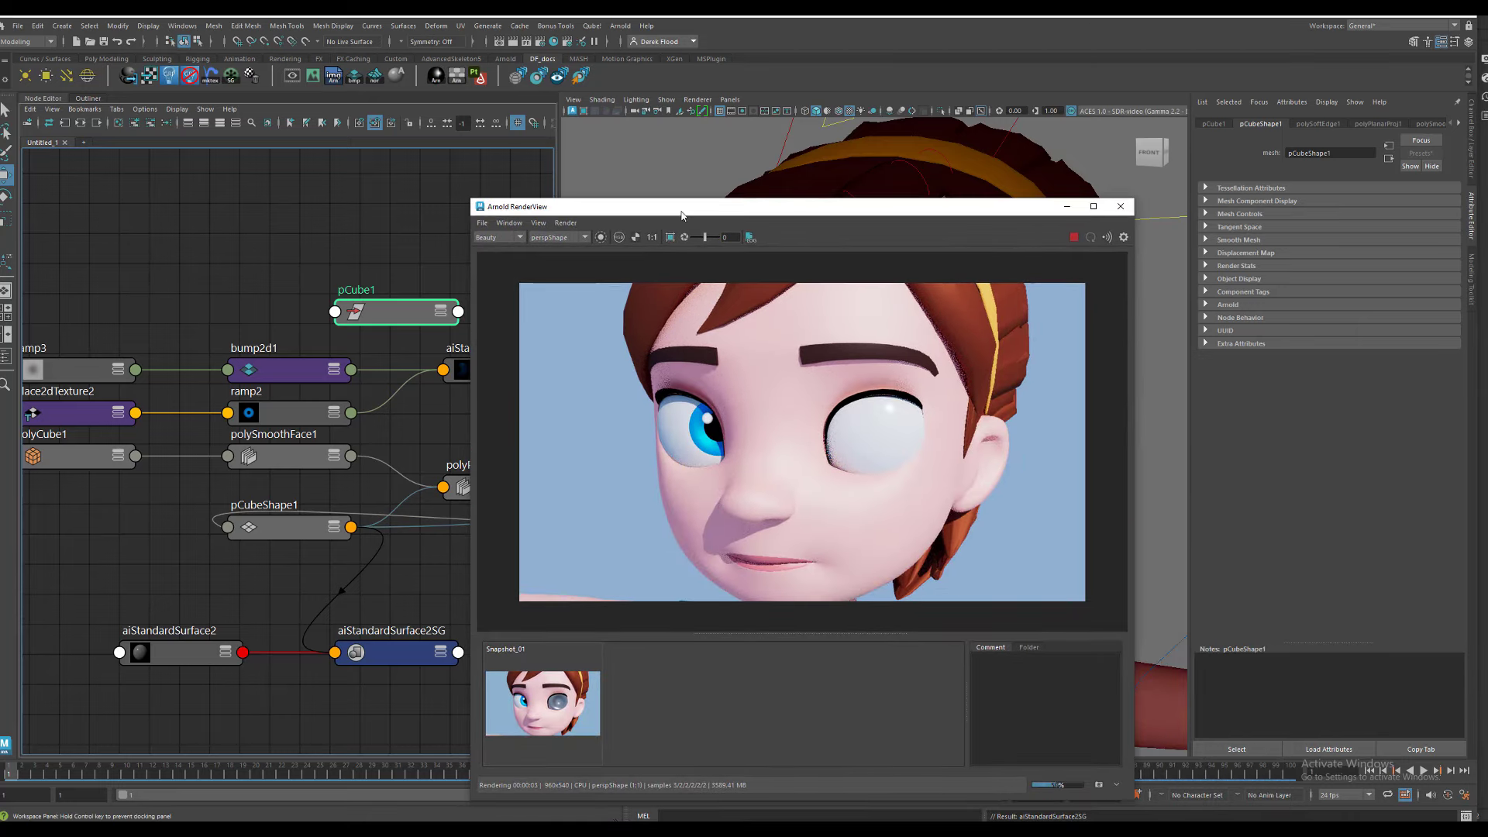
- Arrange aiStandardSurface2 beside its shading group in the Node Editor
left_click(206, 663)
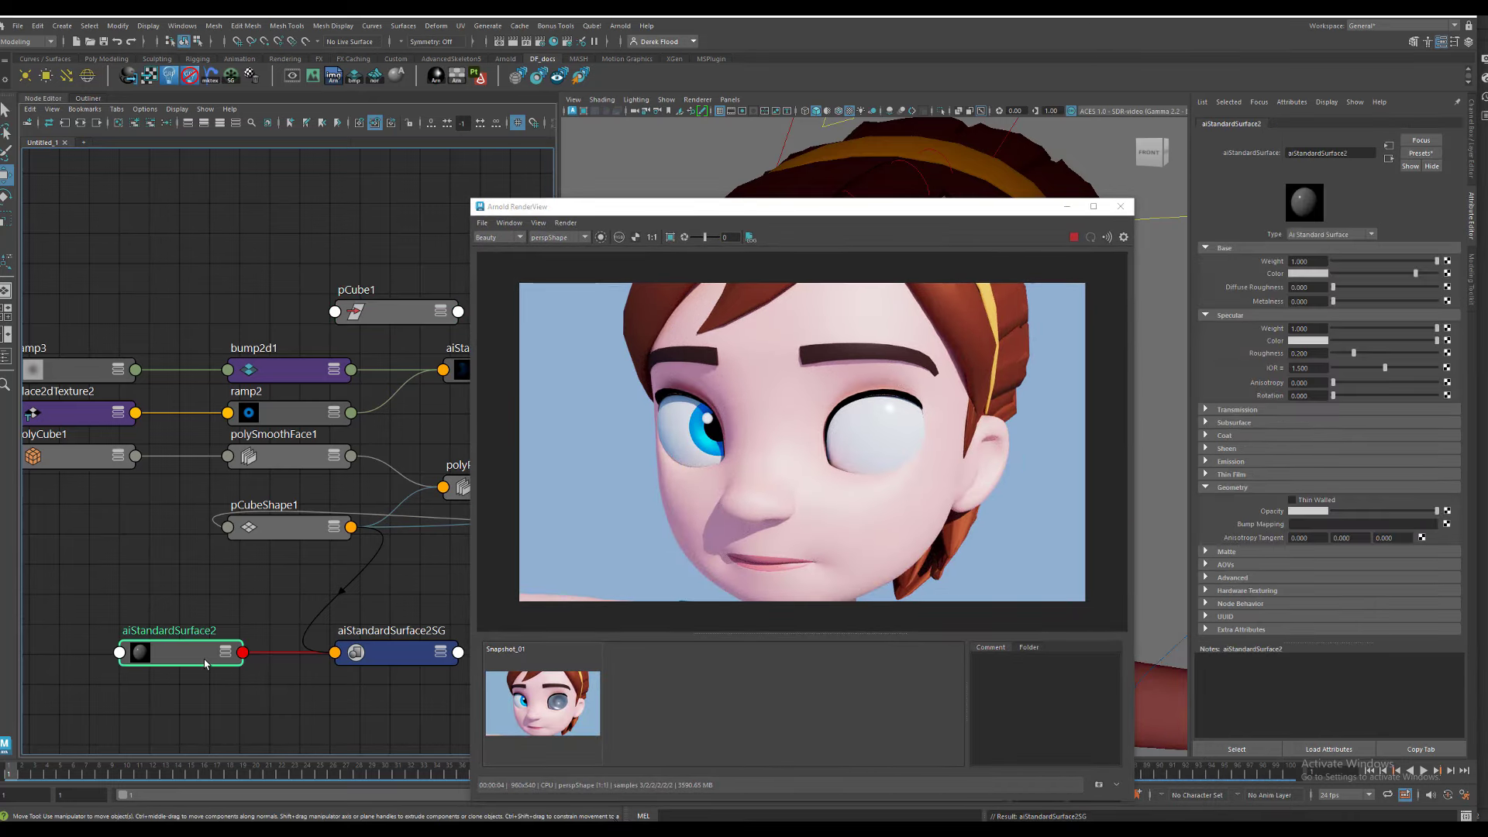
left_click_drag(206, 665, 216, 634)
left_click_drag(386, 651, 406, 593)
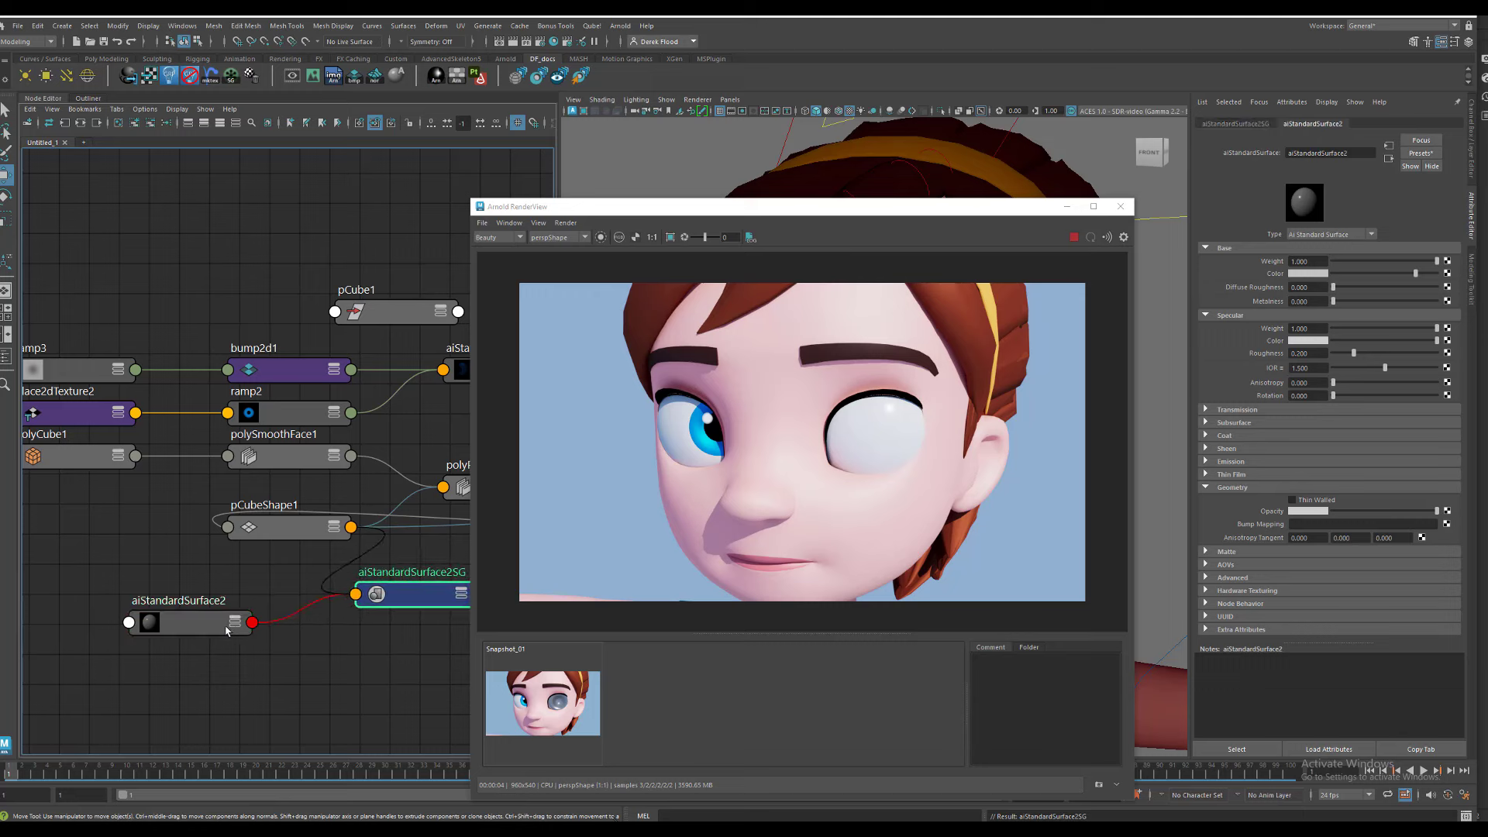
left_click_drag(227, 631, 282, 599)
- Create a ramp texture node, ramp4, next to aiStandardSurface2
left_click(231, 684)
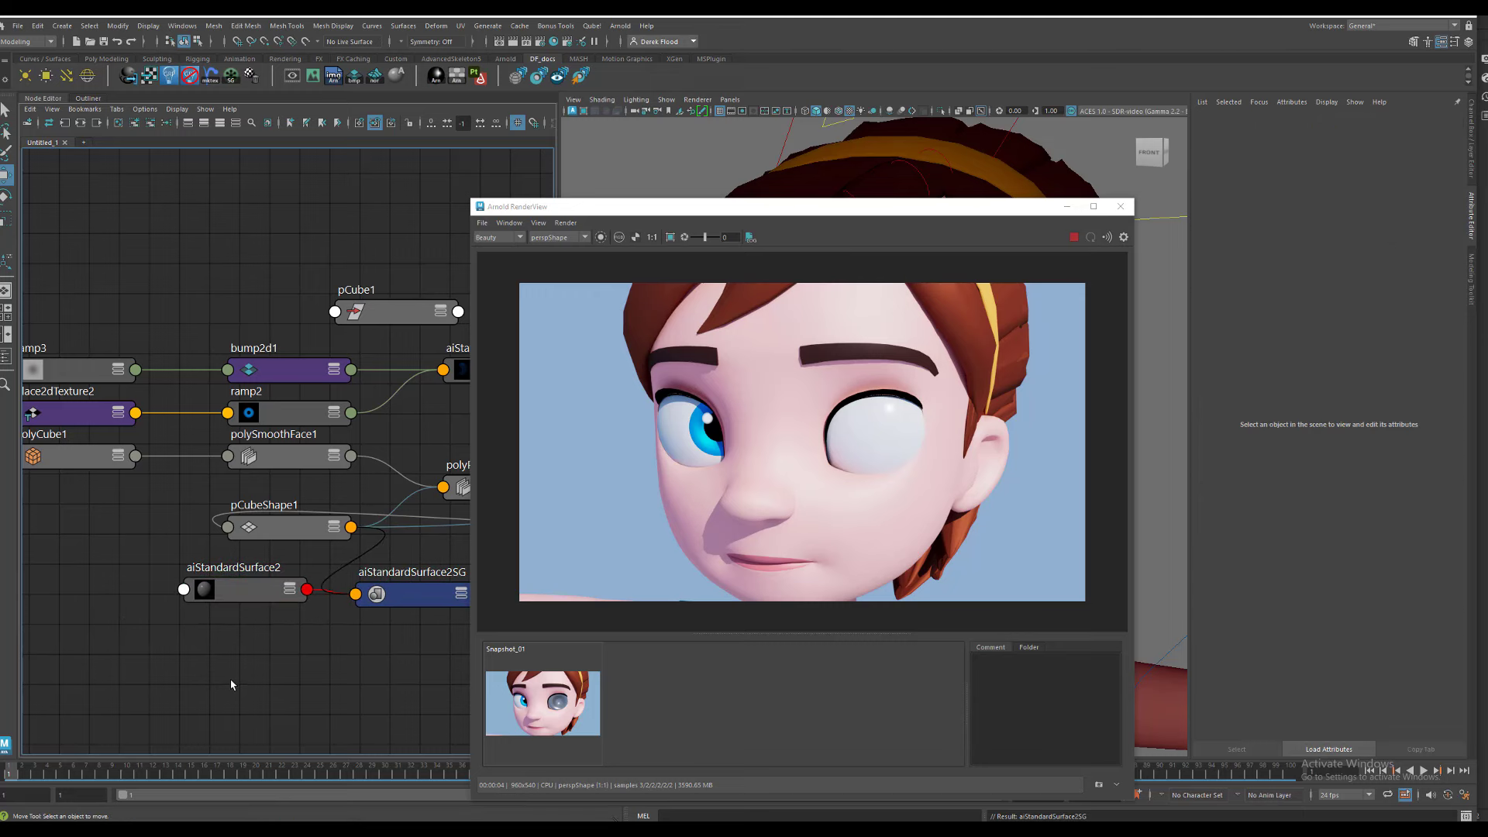
key("Tab")
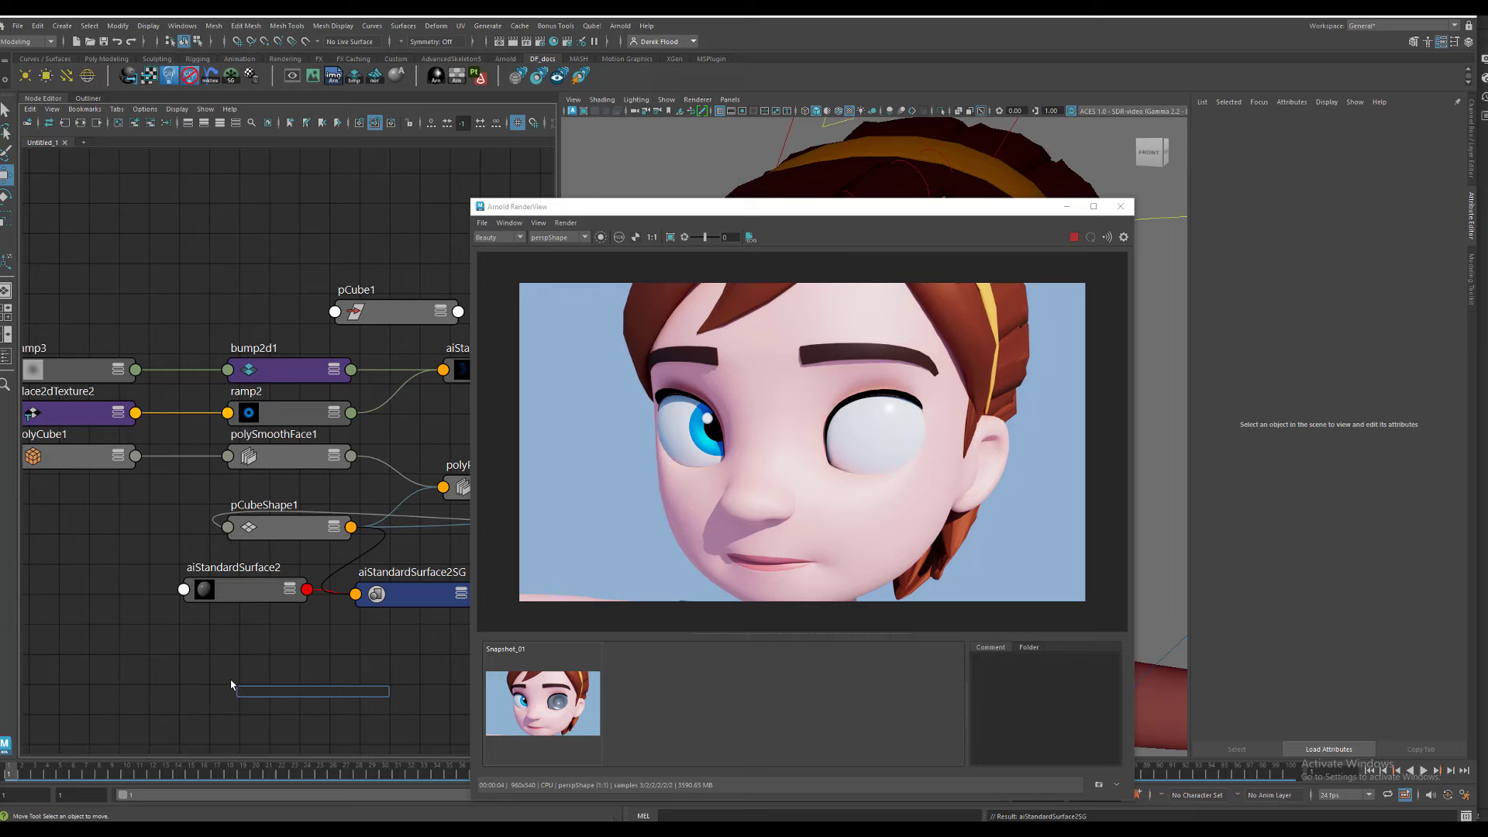
type("ramp")
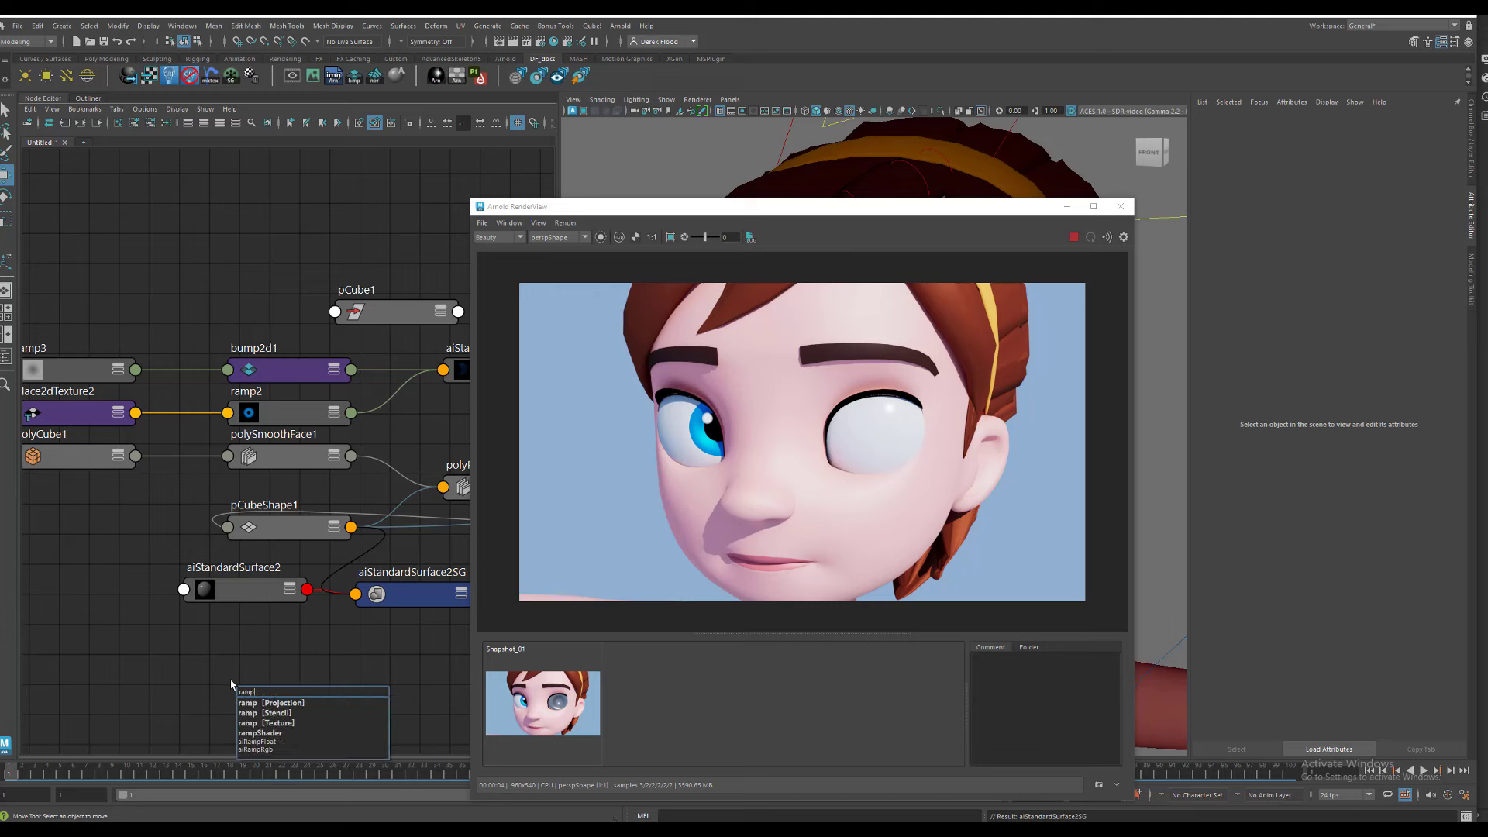
left_click(277, 723)
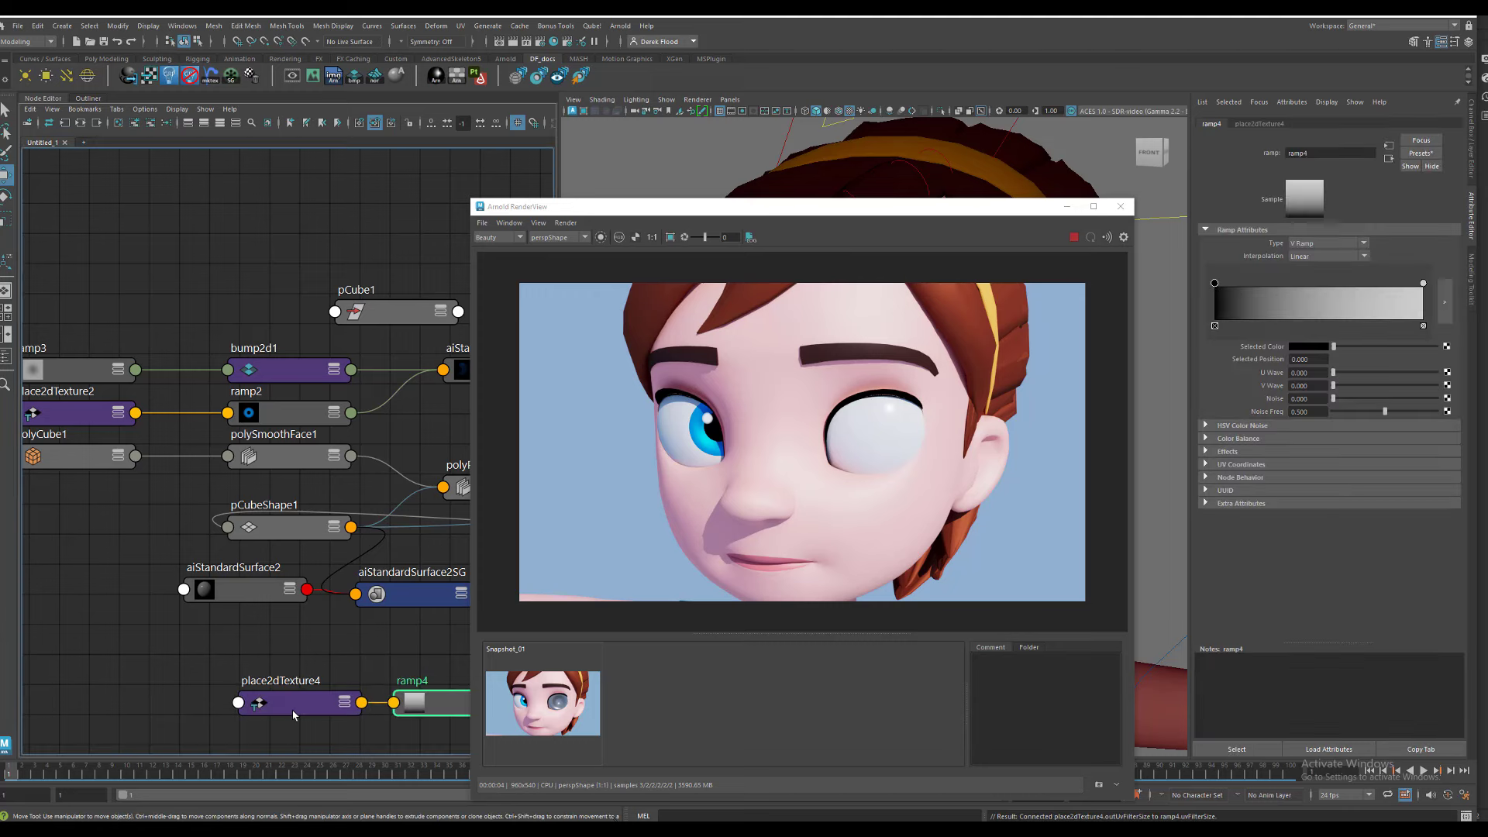
left_click_drag(442, 713, 333, 698)
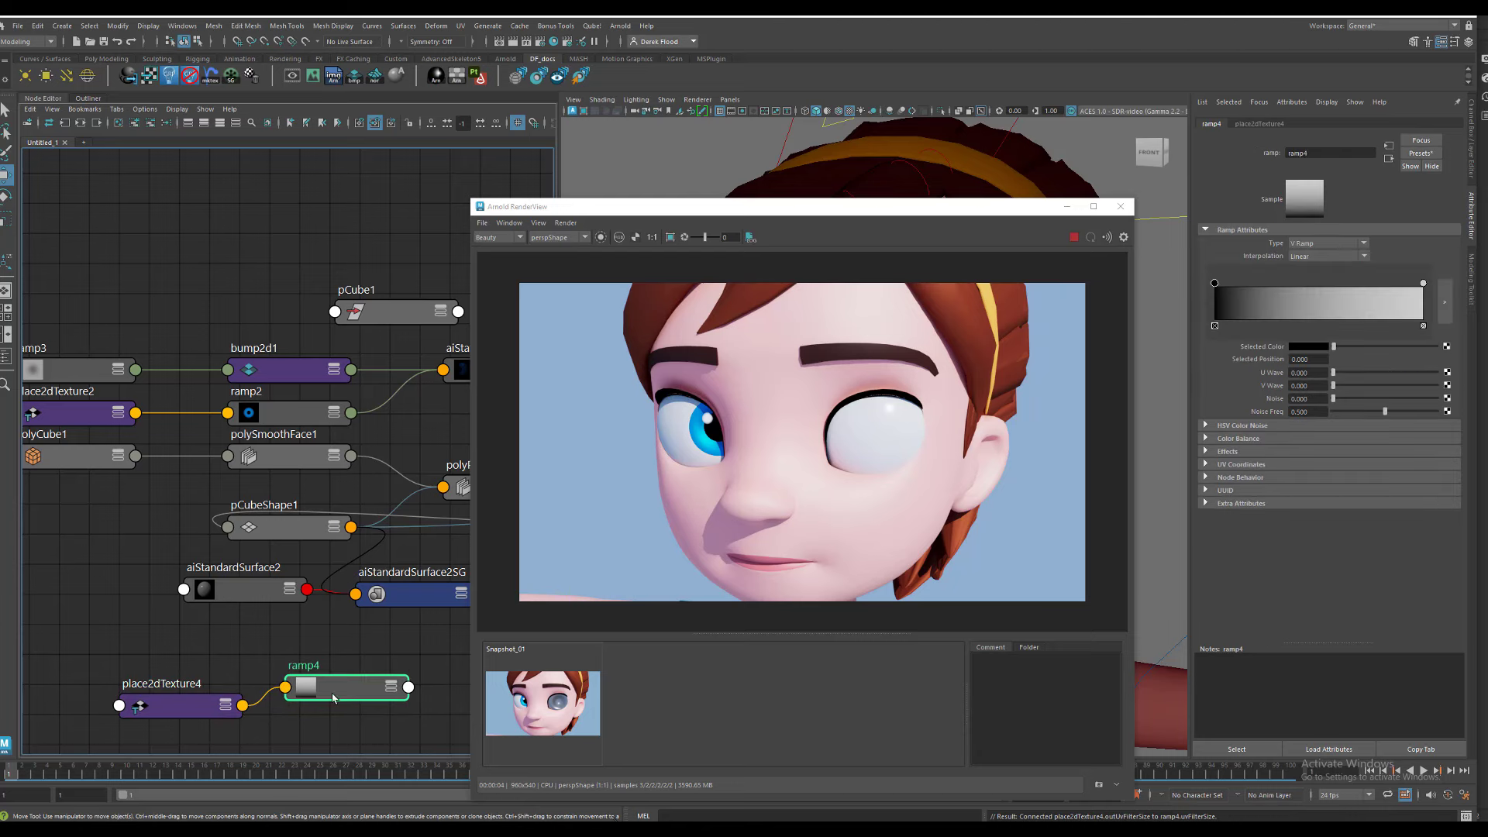
- Connect ramp4 to aiStandardSurface2's Bump Mapping through bump2d2
left_click(266, 594)
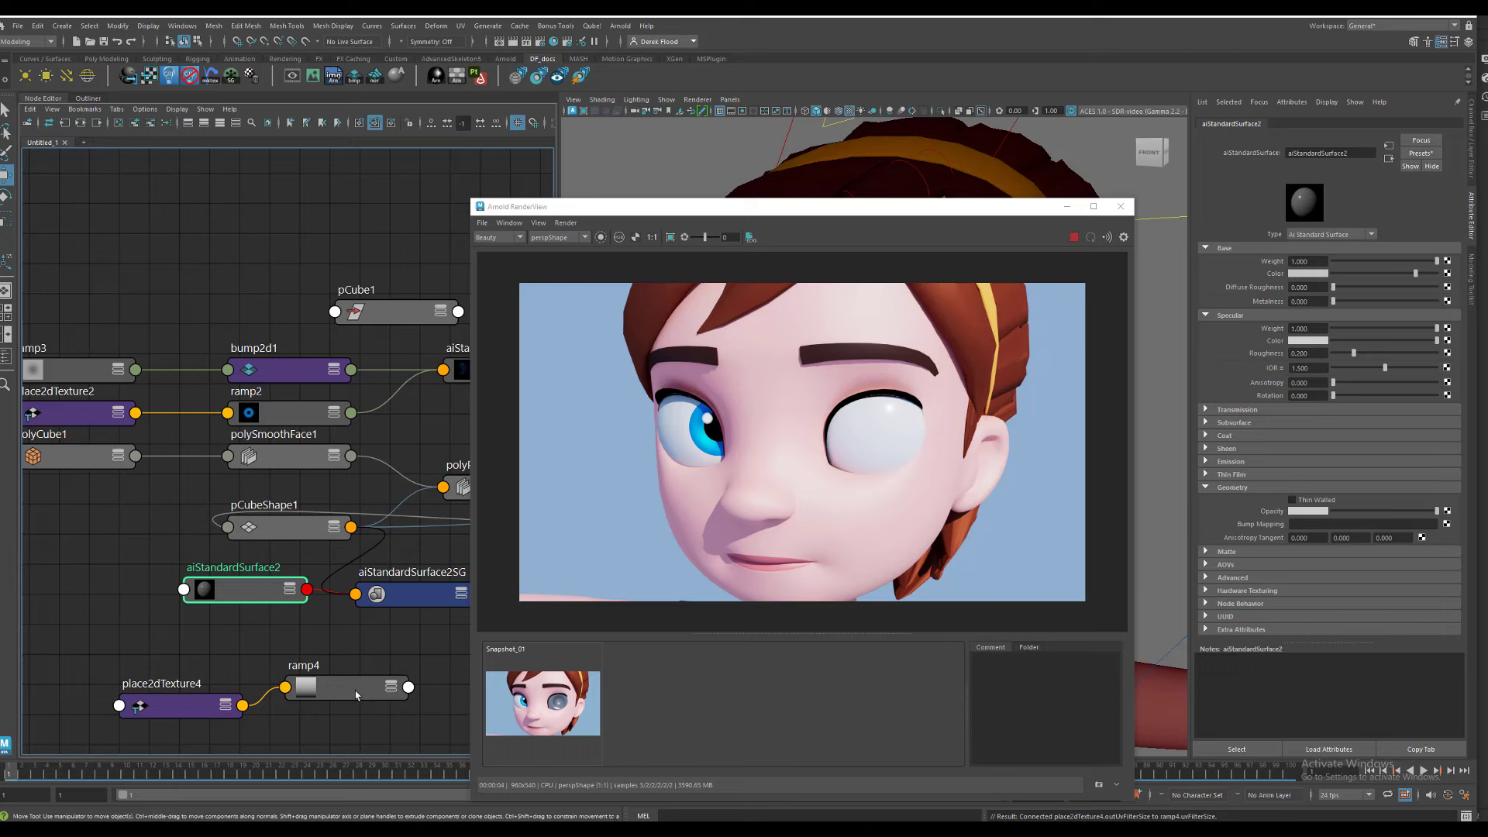
middle_click_drag(358, 693, 1234, 524)
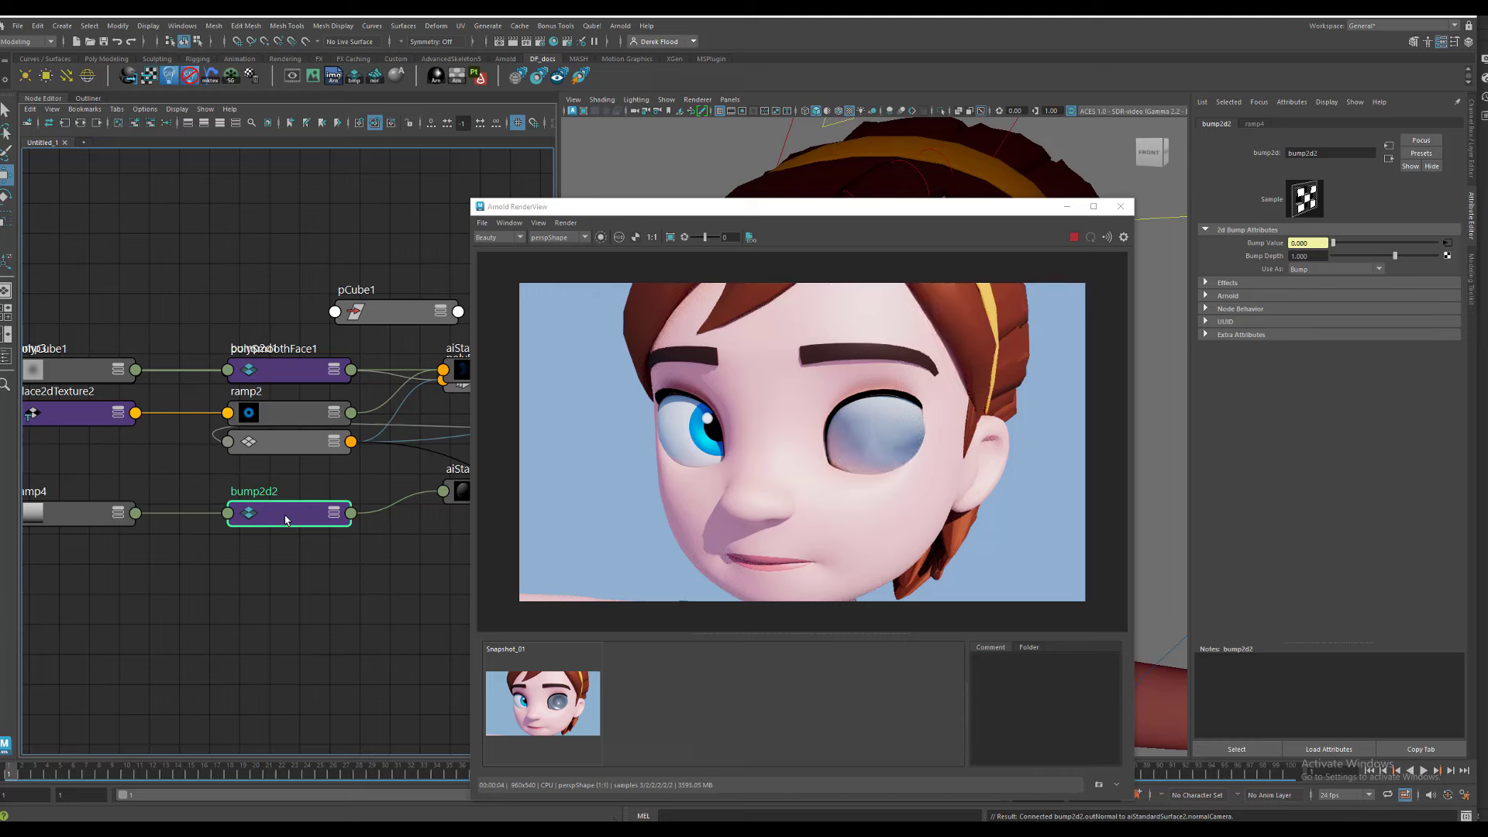
left_click(99, 518)
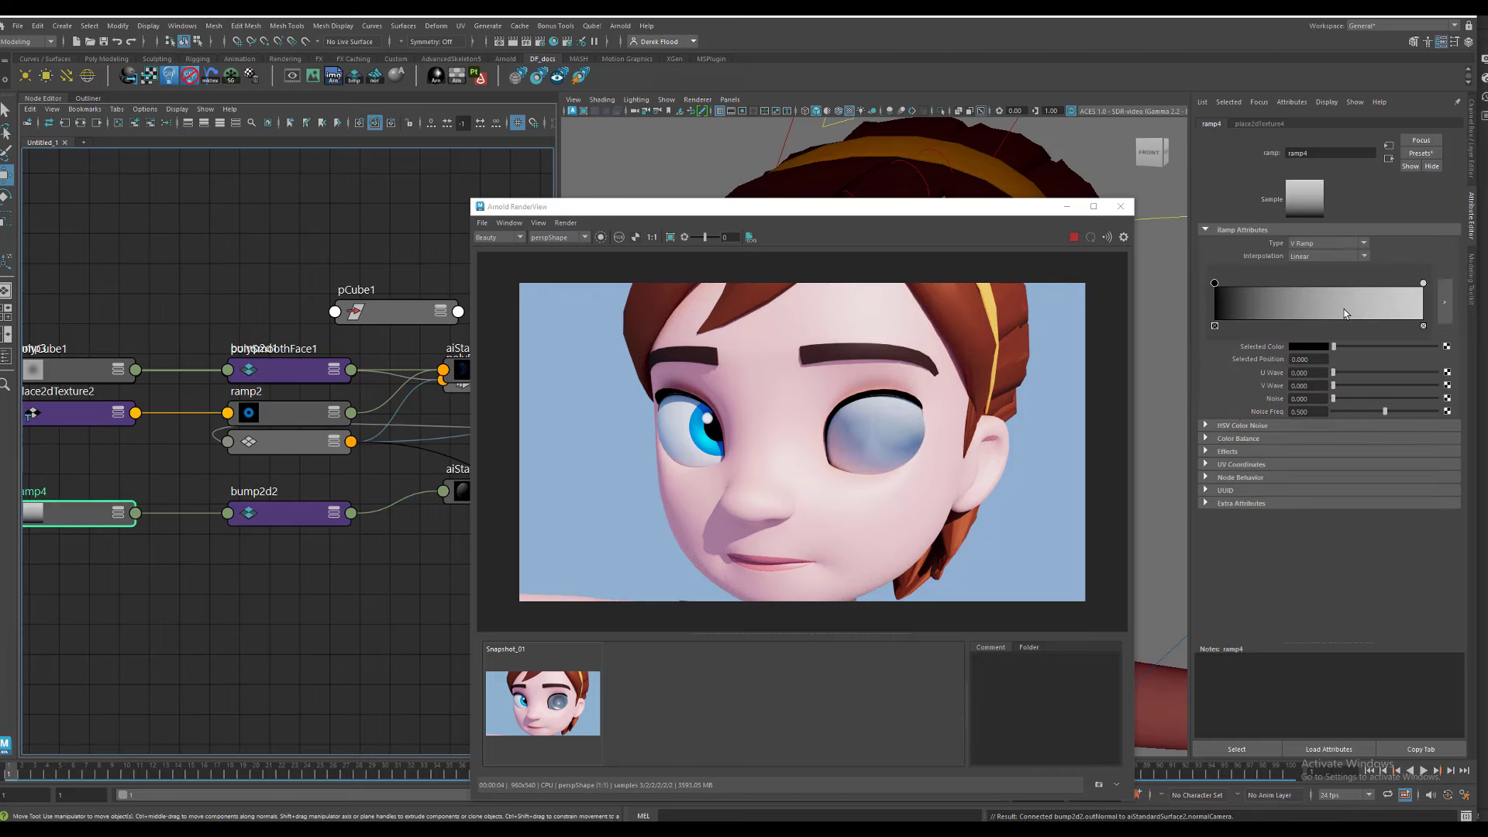
left_click(1366, 244)
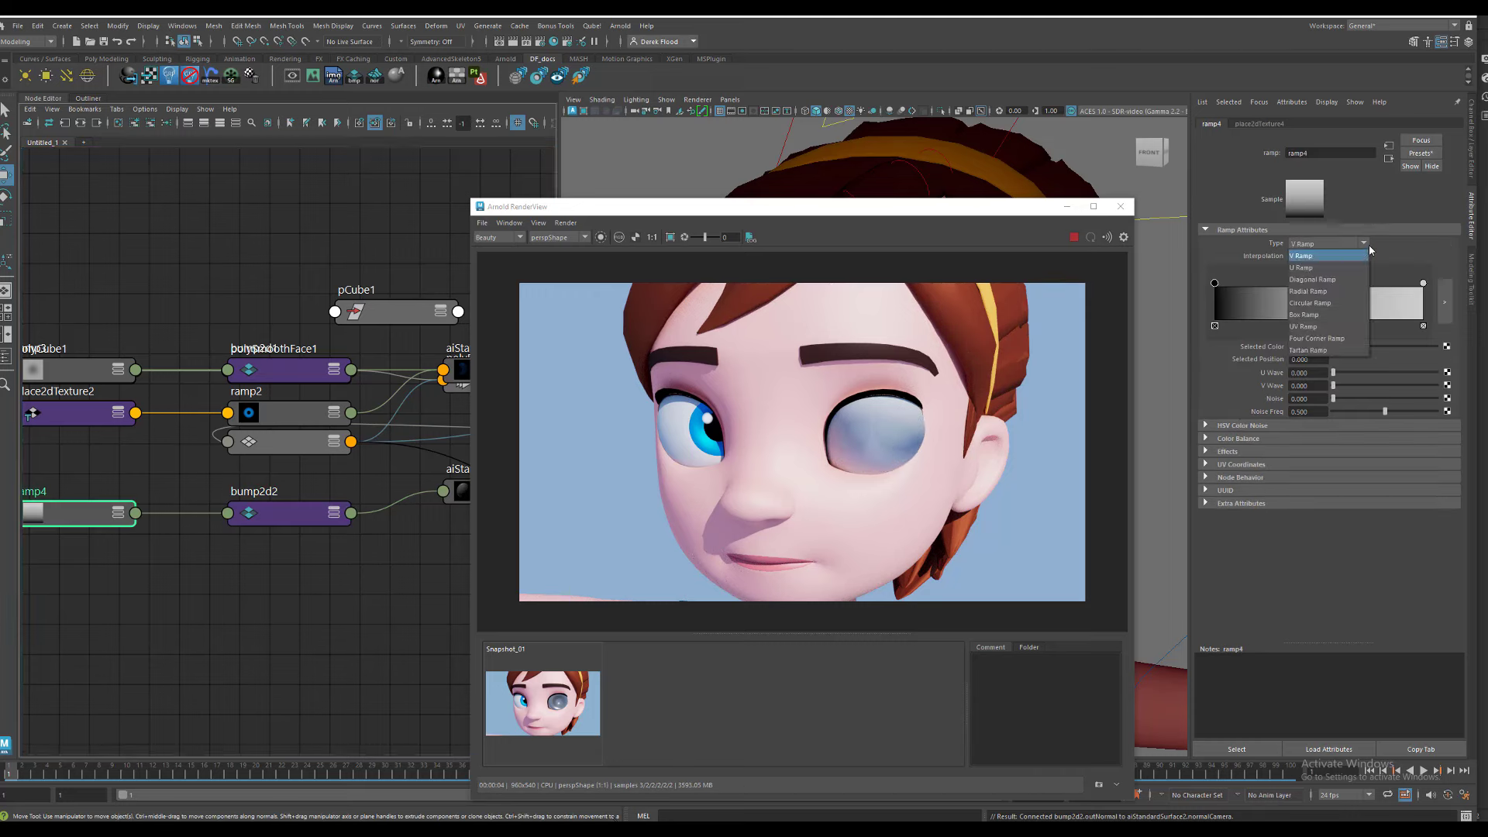
- Make ramp4 a smooth Circular Ramp fading from light grey to black
left_click(1326, 303)
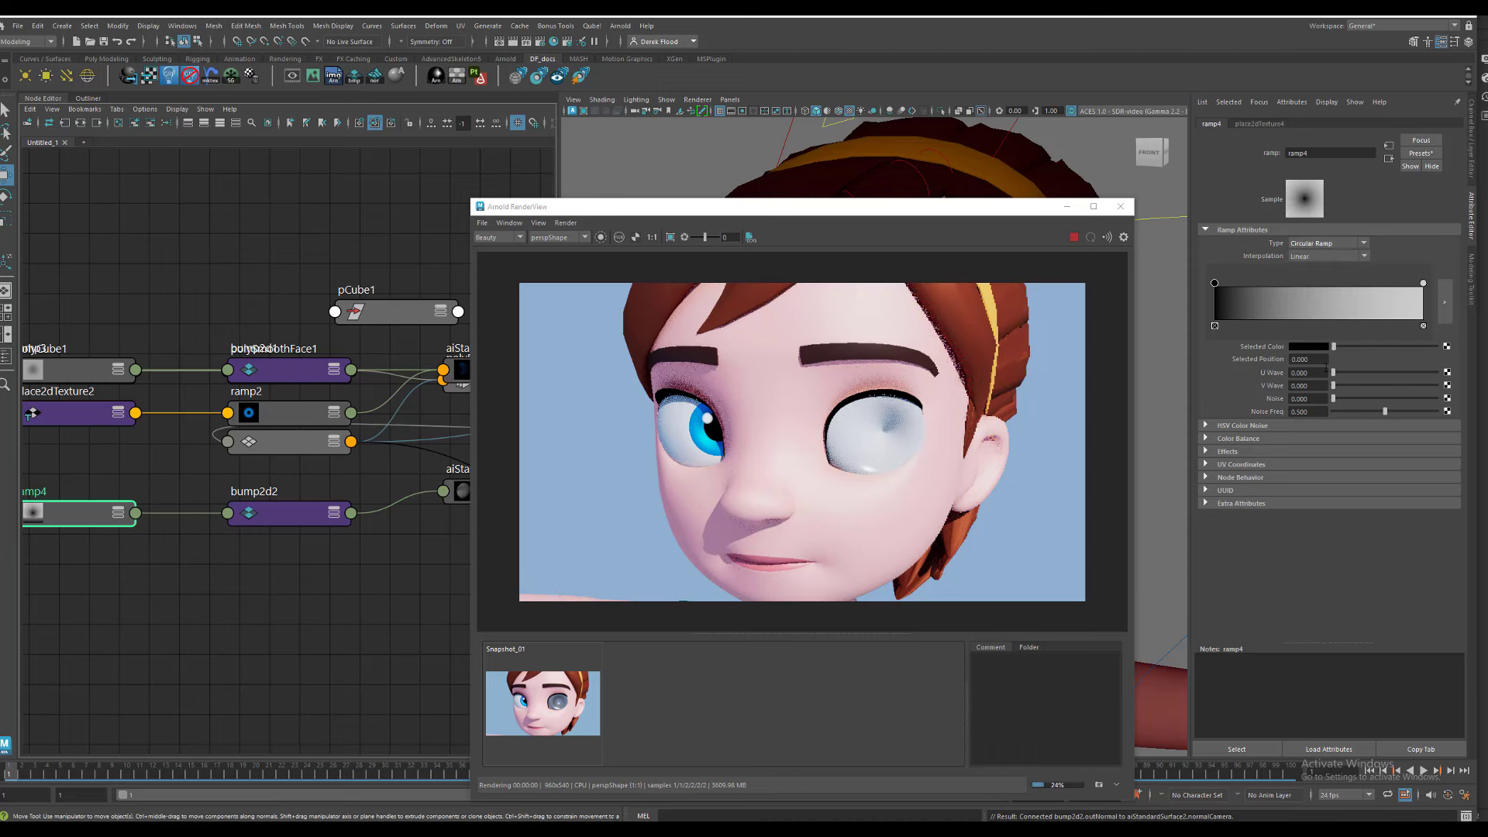
left_click(1334, 256)
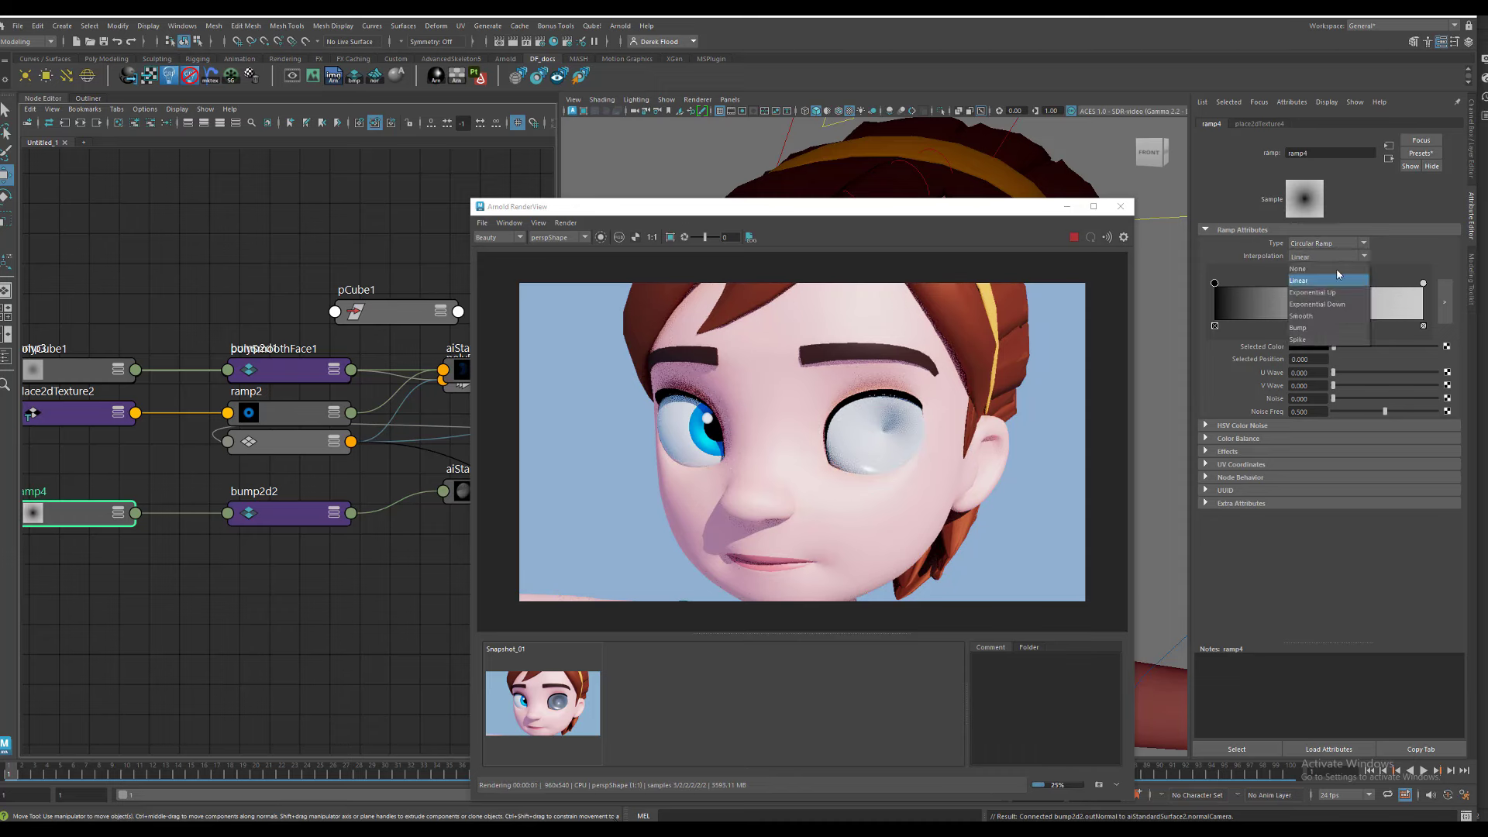
left_click(1317, 316)
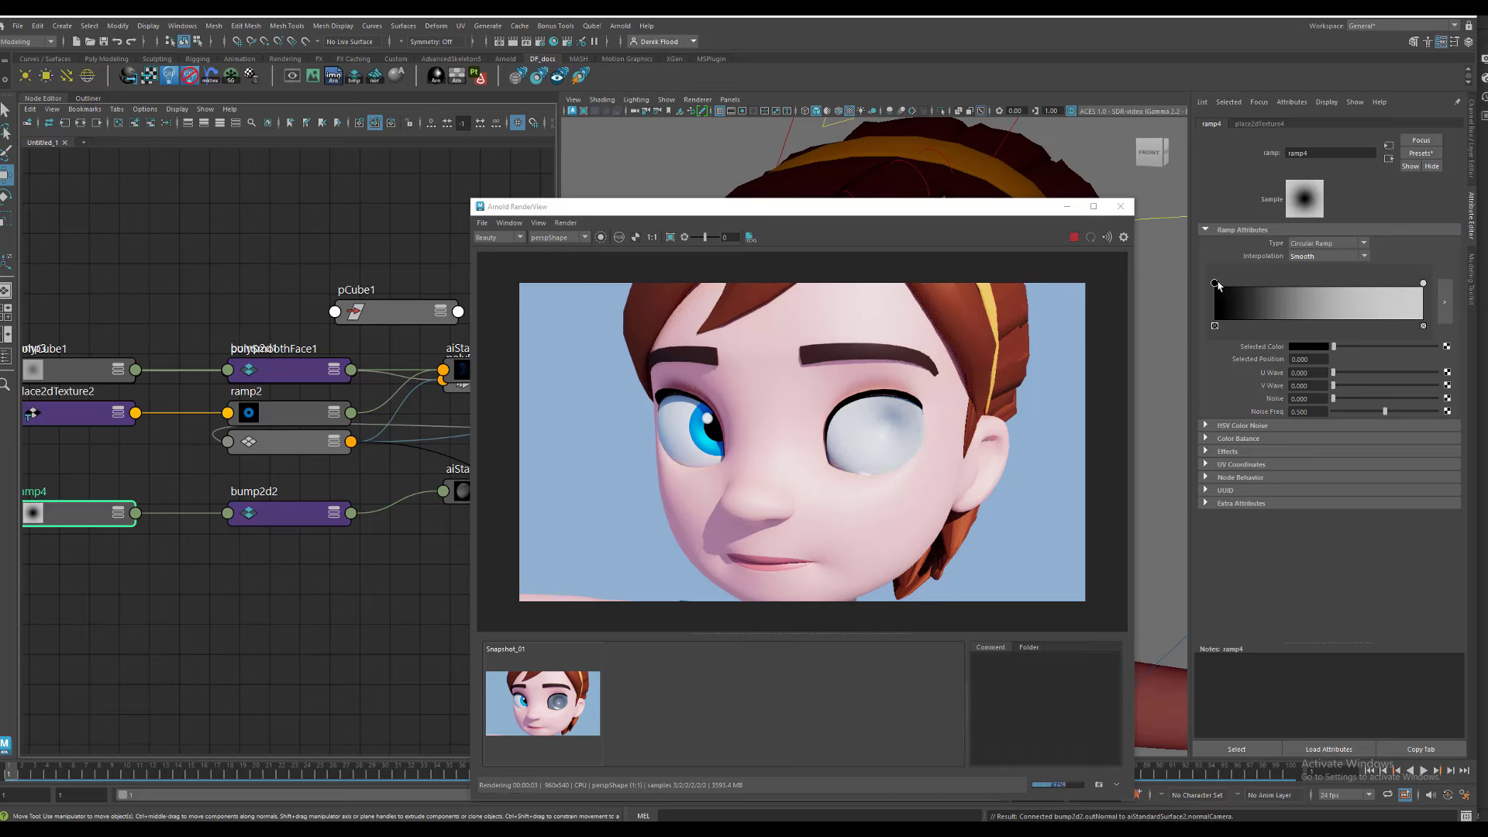
left_click_drag(1334, 347, 1435, 346)
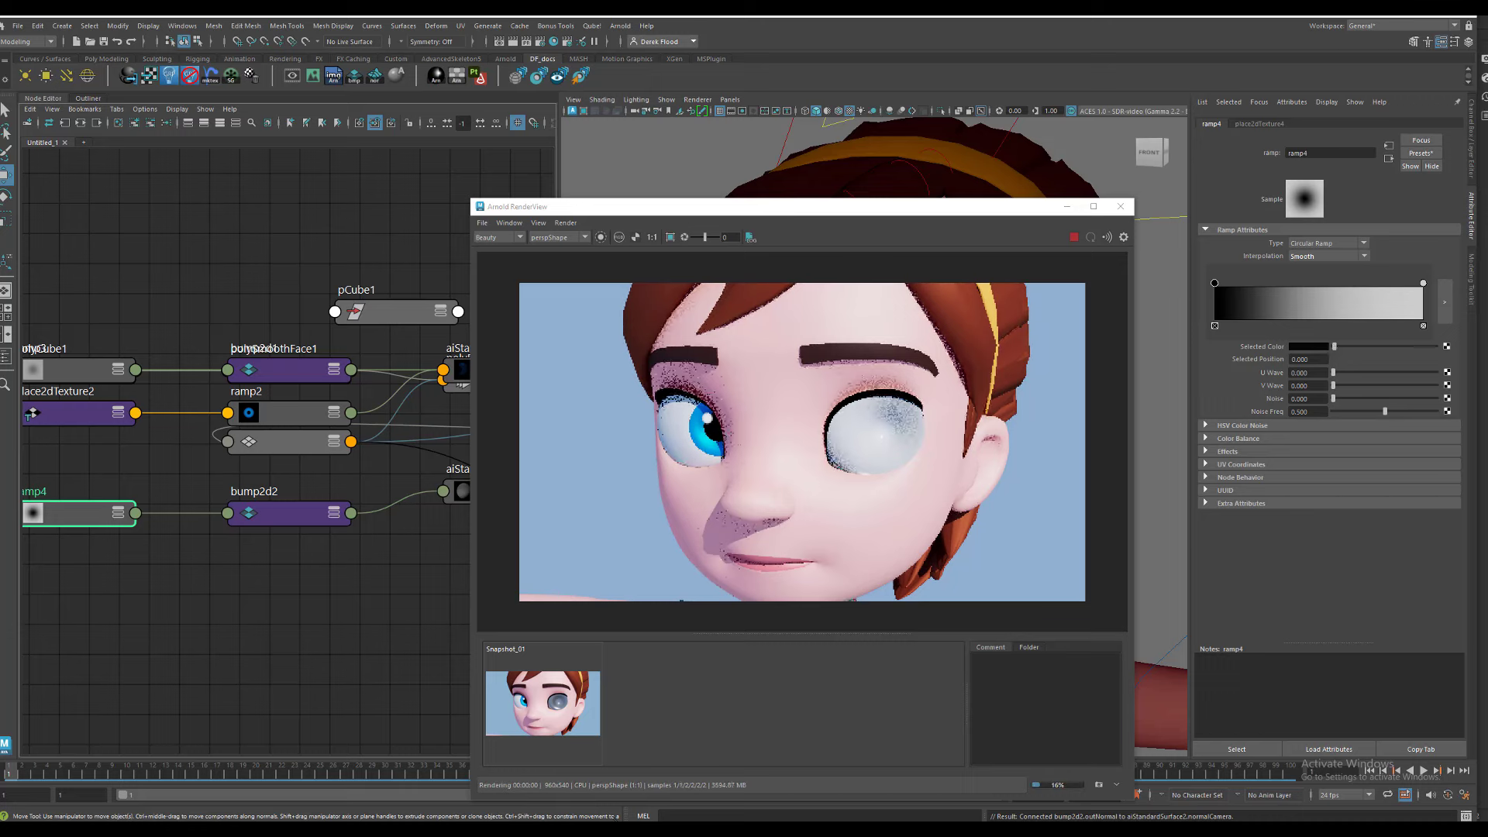
left_click(1423, 284)
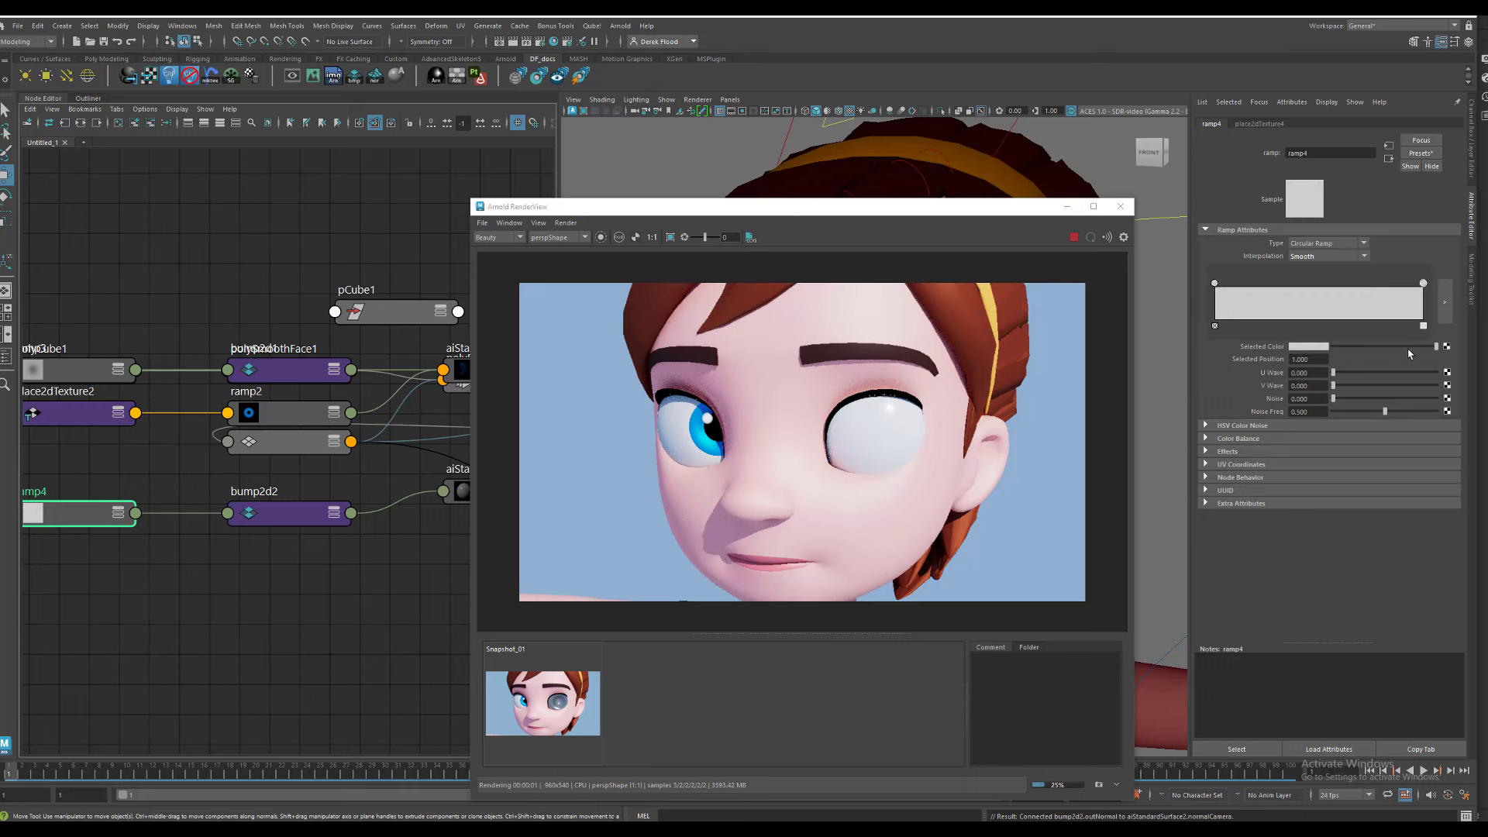
left_click_drag(1357, 352, 1330, 347)
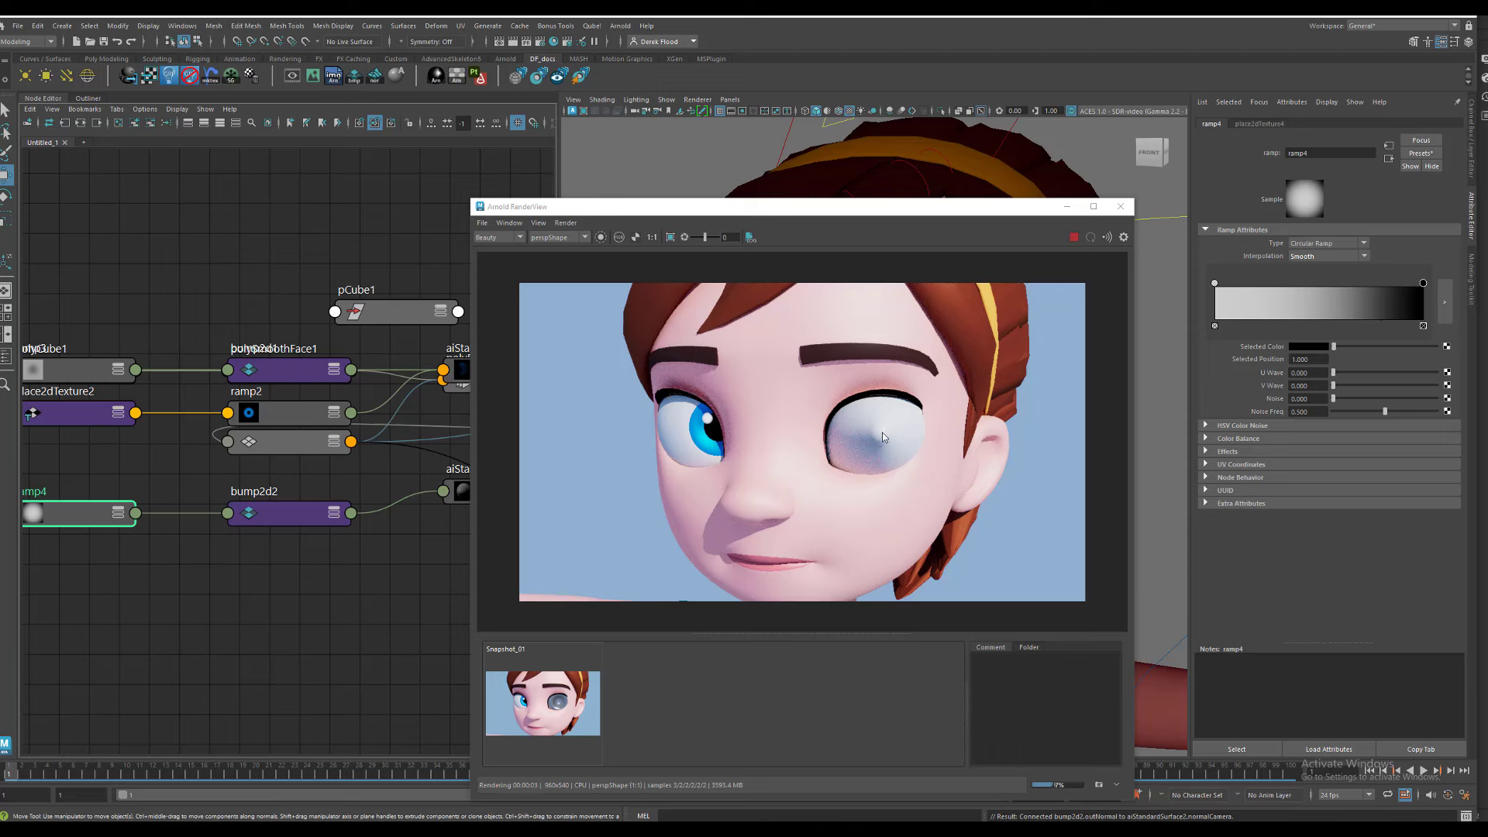
- Switch ramp4's interpolation to Exponential Up after trying Exponential Down
left_click(1365, 262)
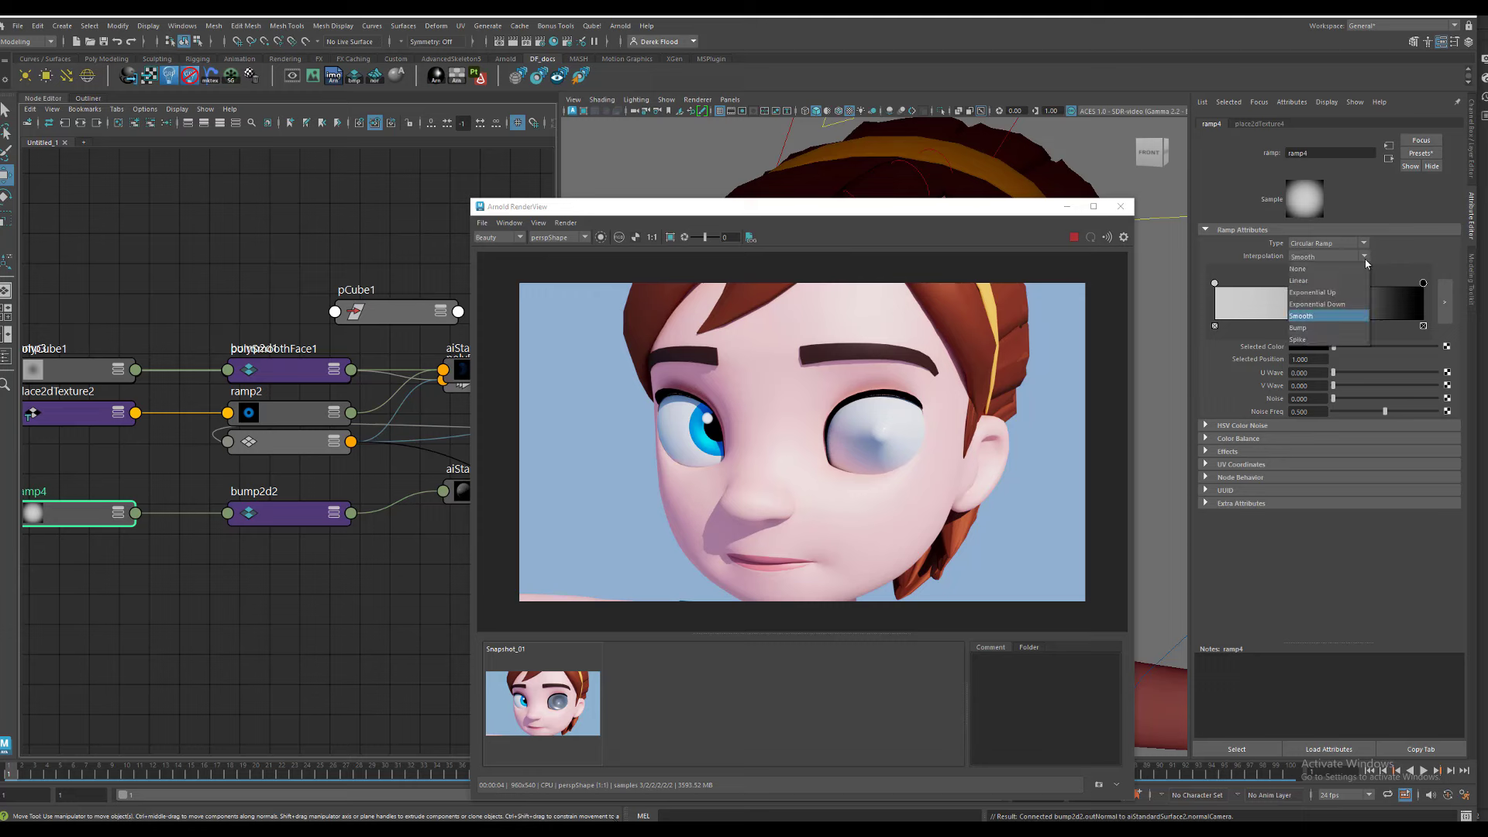
left_click(1346, 304)
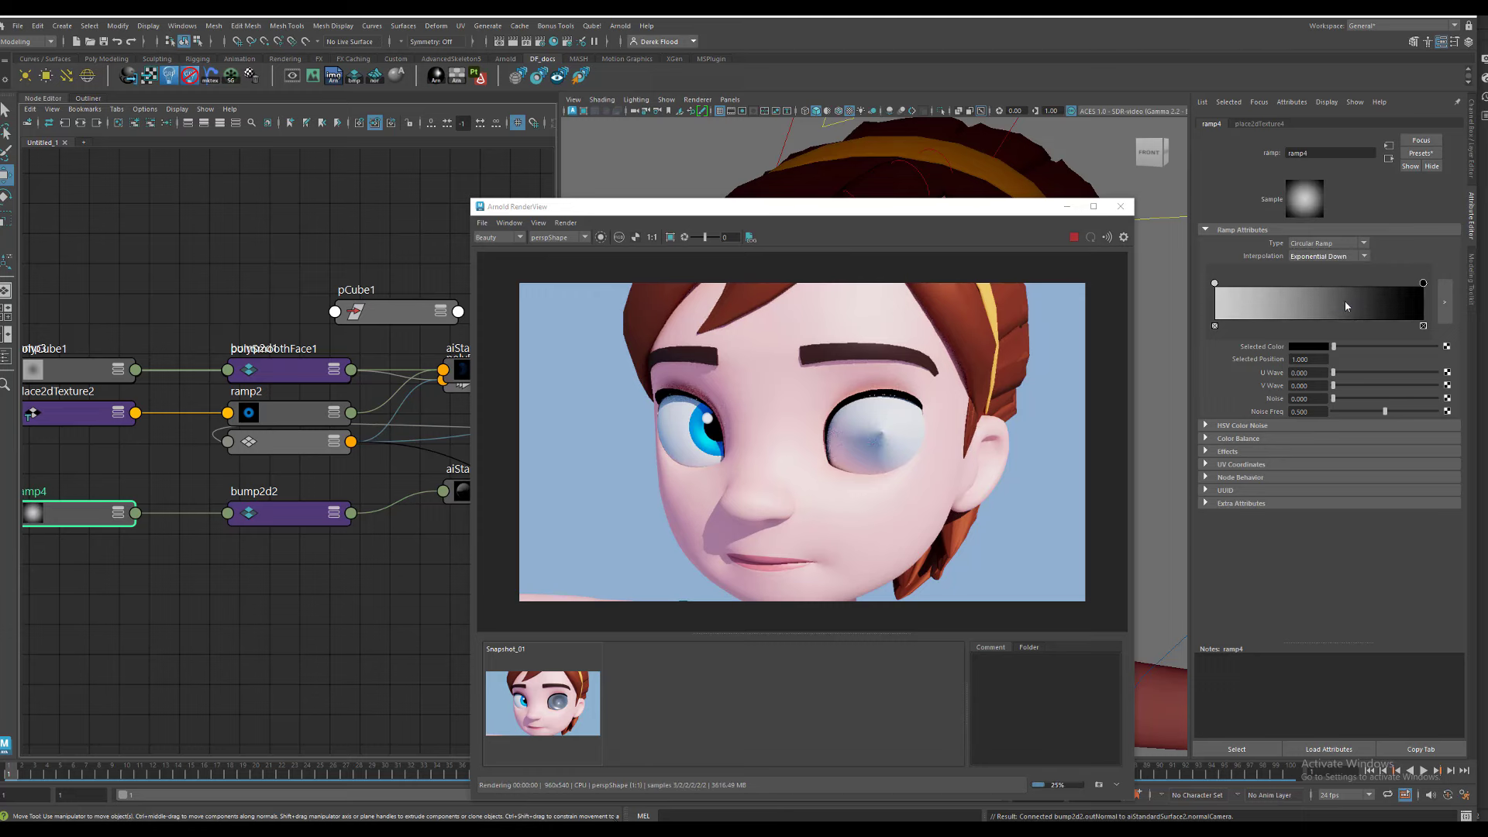
left_click(1366, 259)
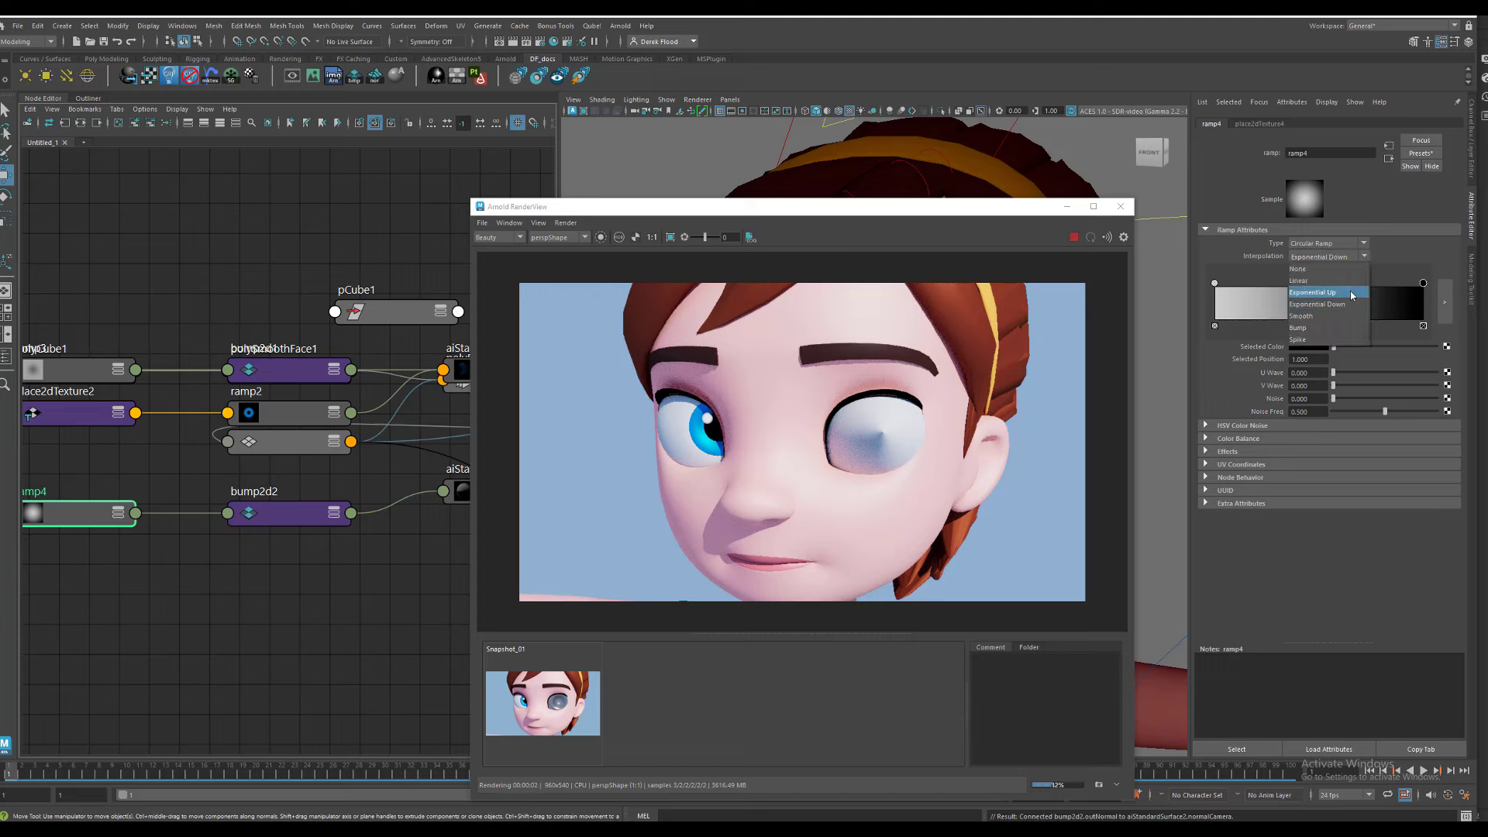
left_click(1350, 291)
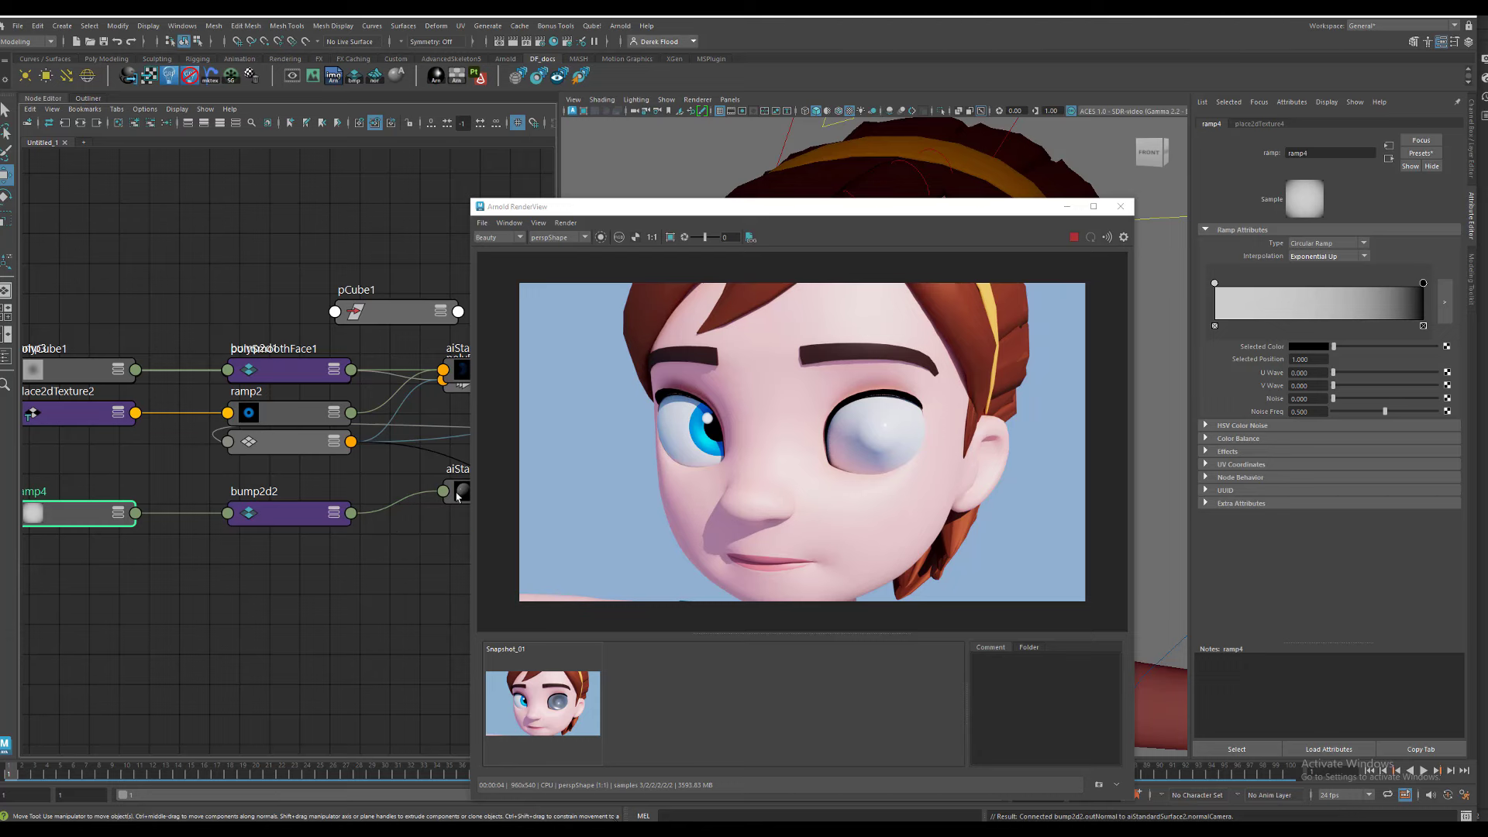
left_click_drag(457, 497, 397, 529)
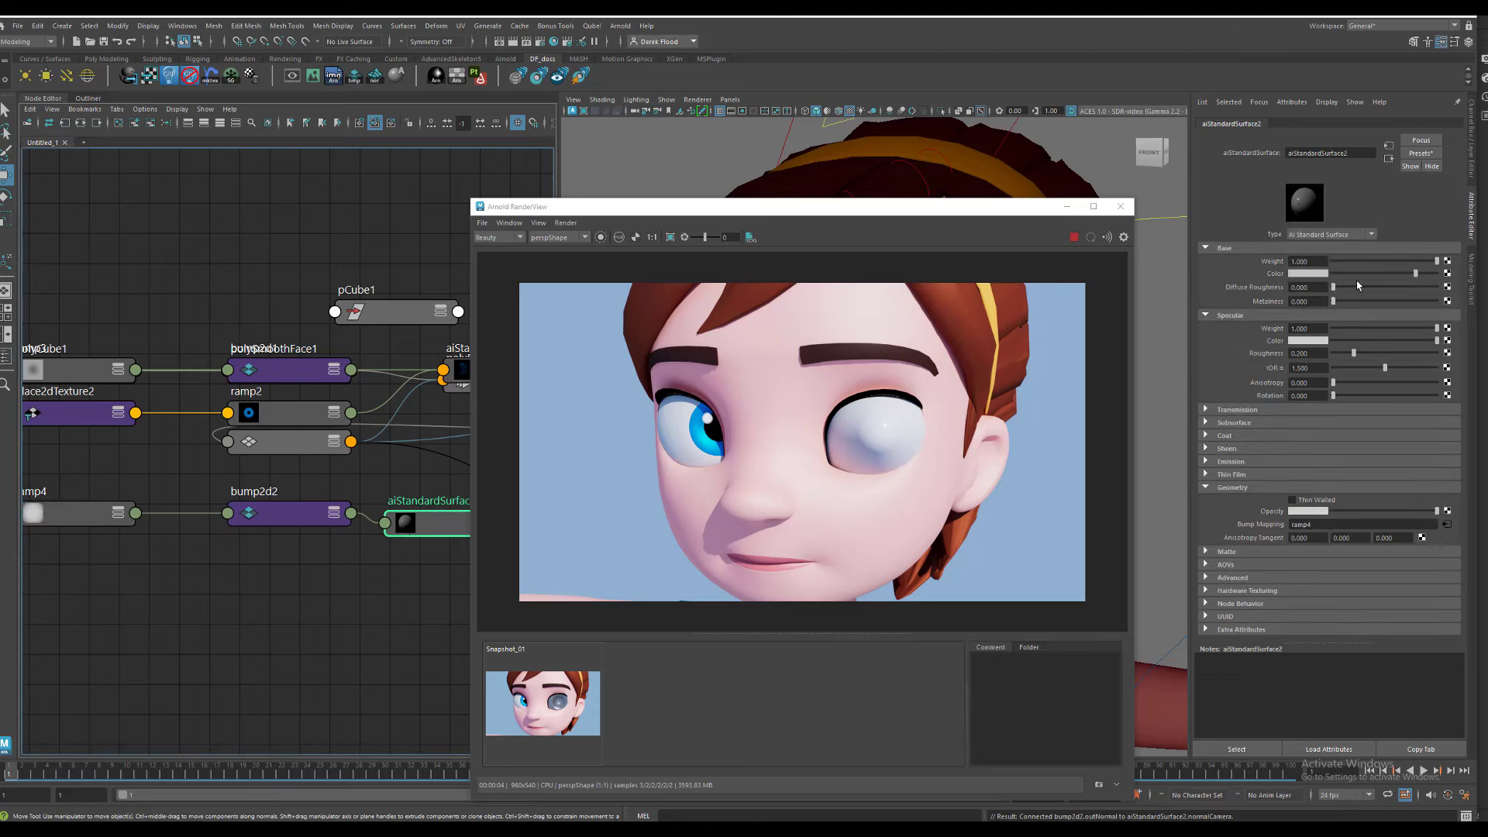
- Set aiStandardSurface2's Base Weight to 0 and test ramp4's black stop, returning it to the edge
left_click_drag(1337, 261, 1323, 279)
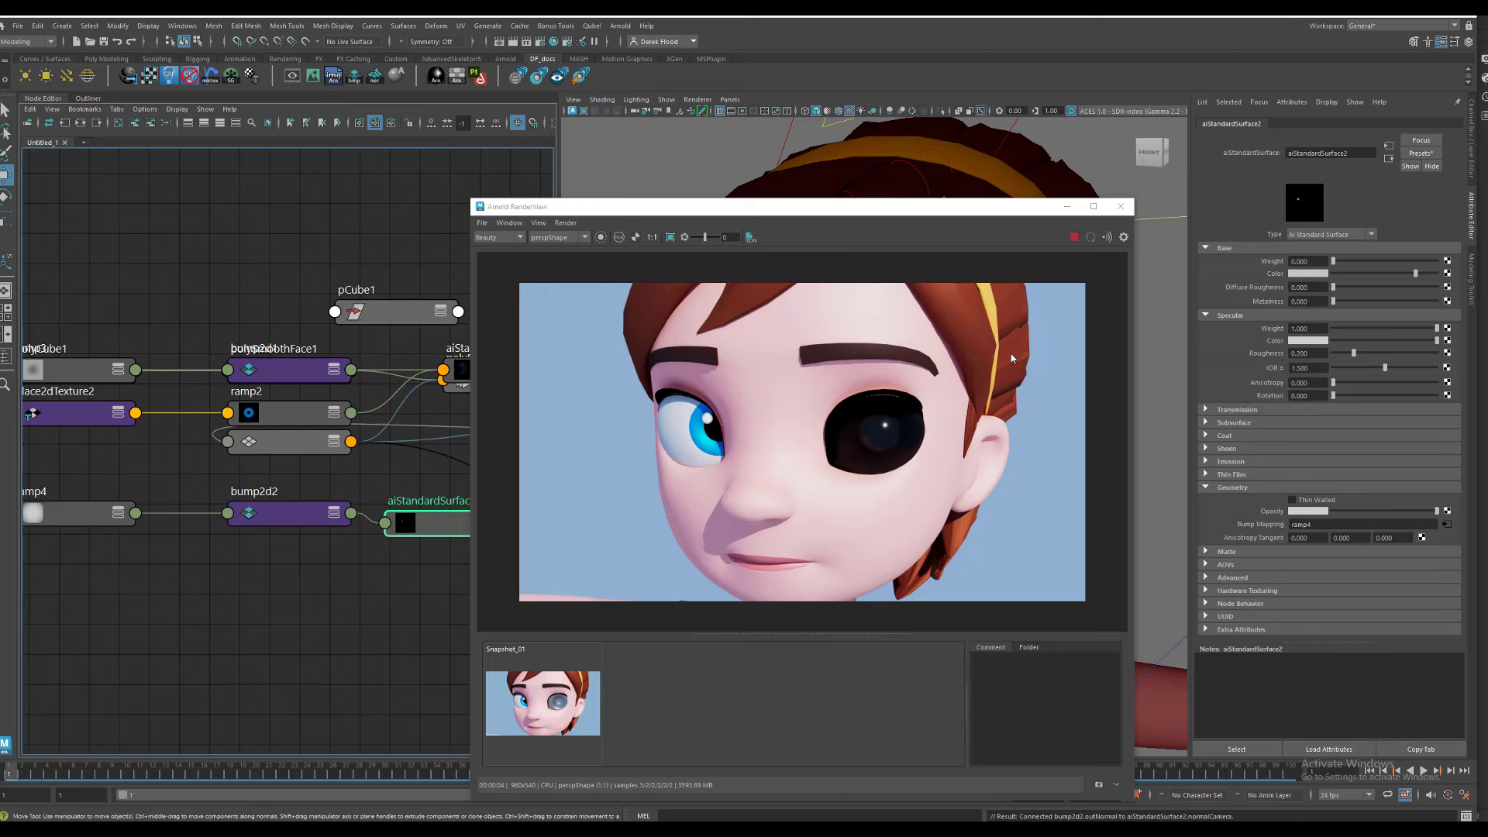
left_click(97, 519)
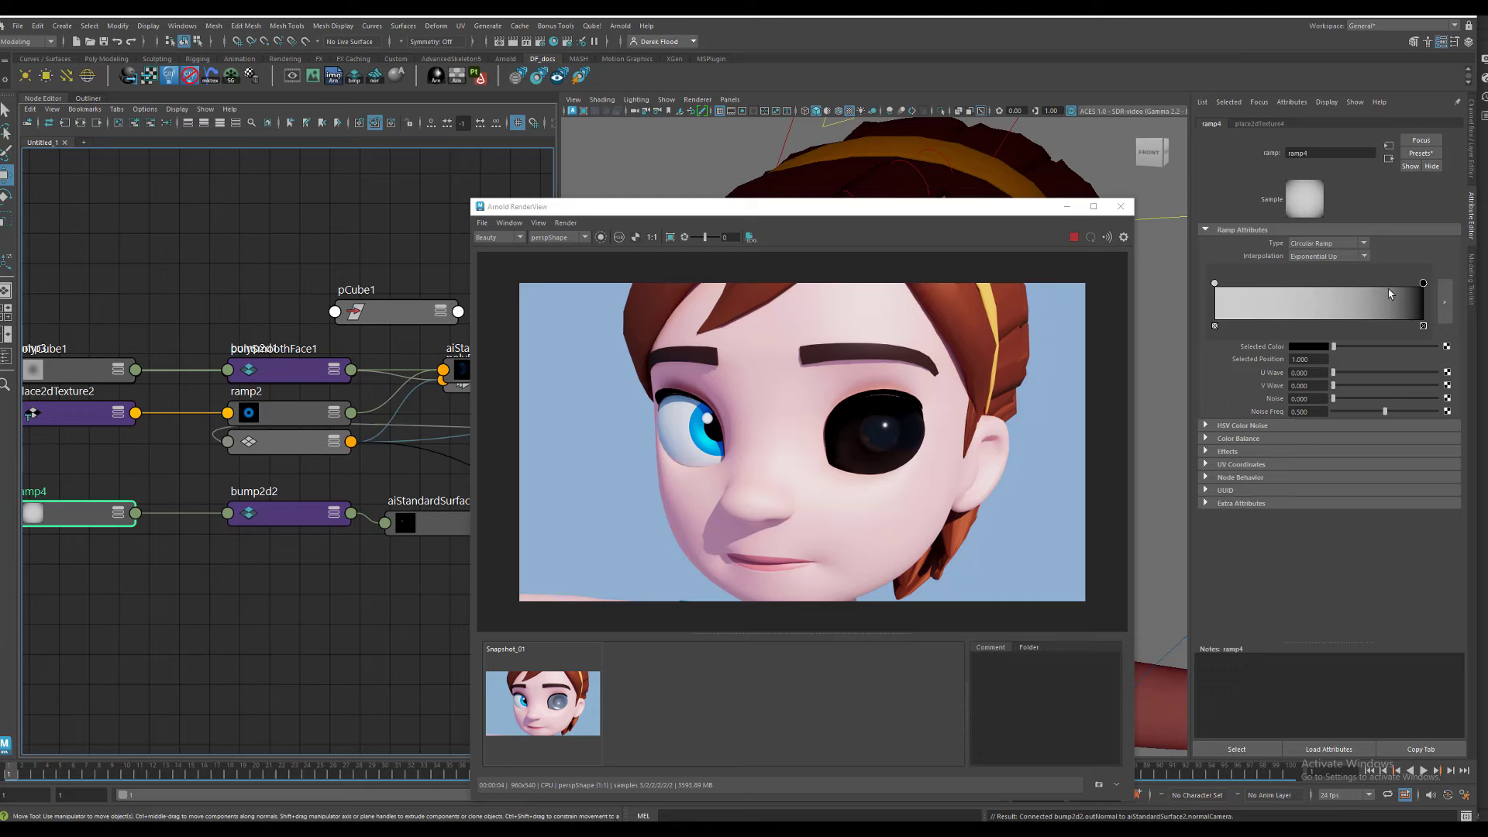
left_click_drag(1423, 284, 1297, 283)
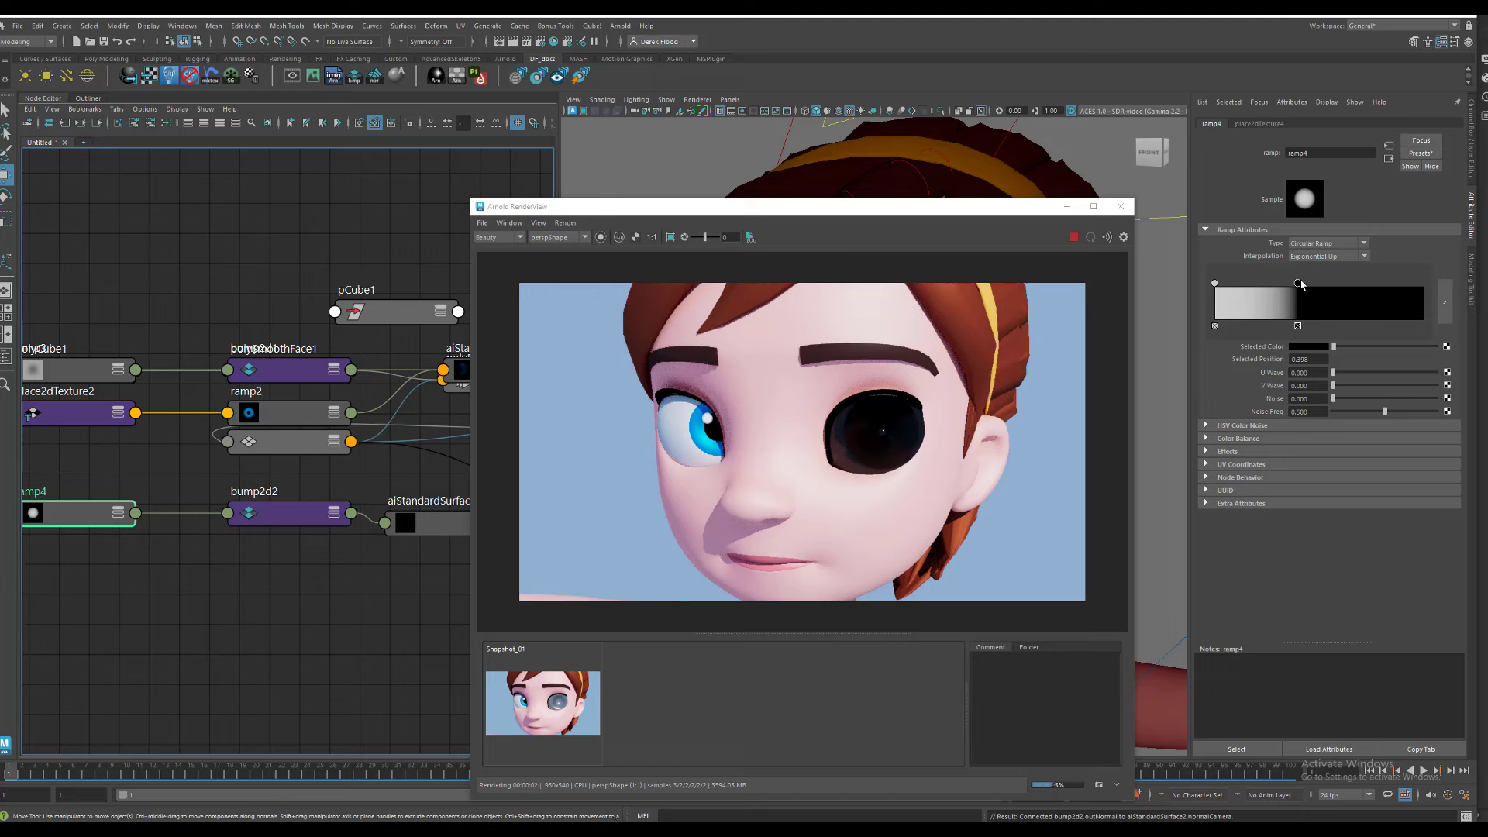
left_click_drag(1300, 284, 1441, 285)
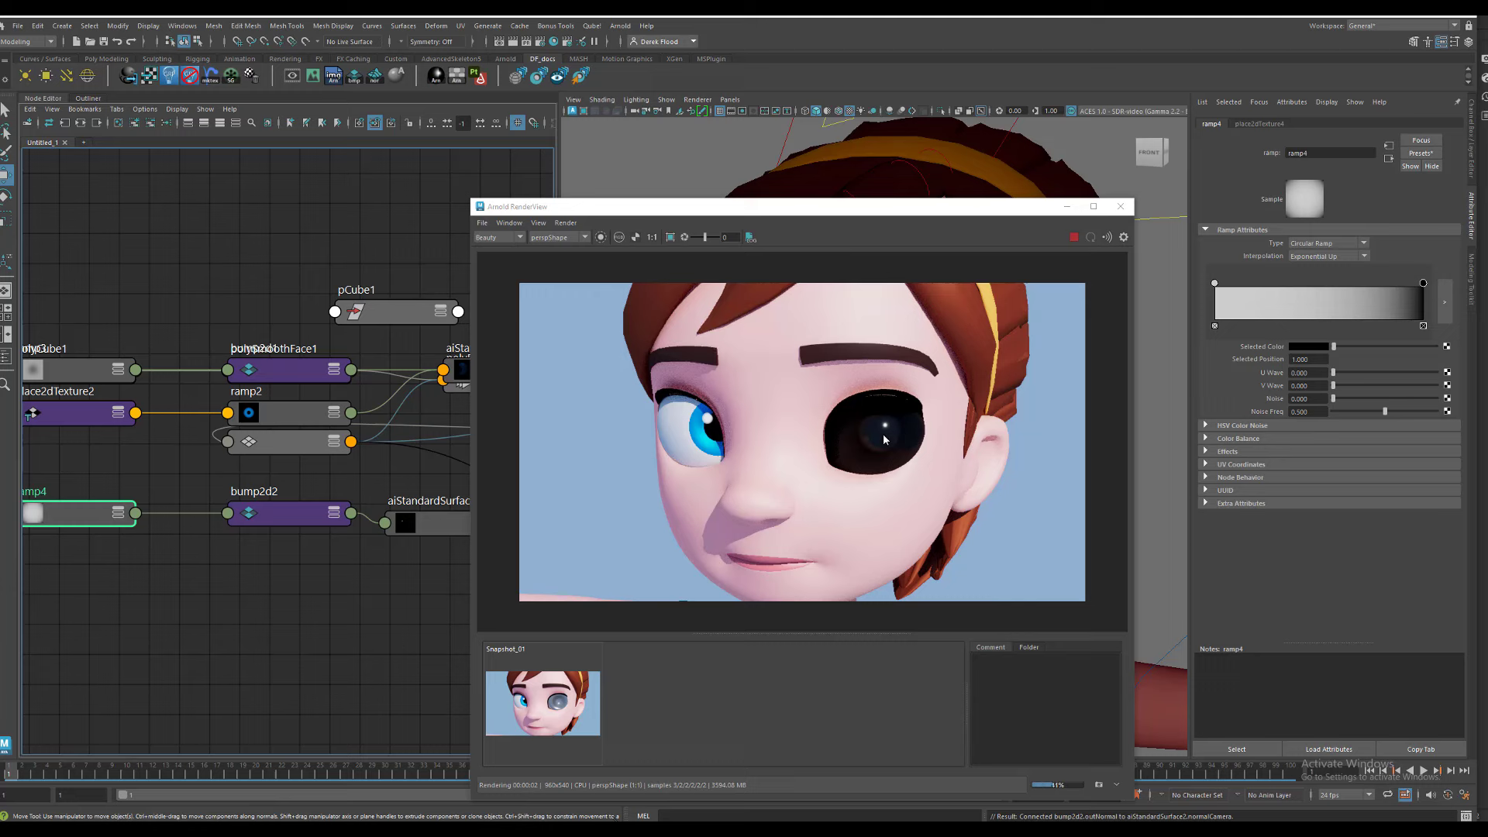
- Set bump2d2's Bump Depth to 0, then raise it to about 0.787
left_click(275, 515)
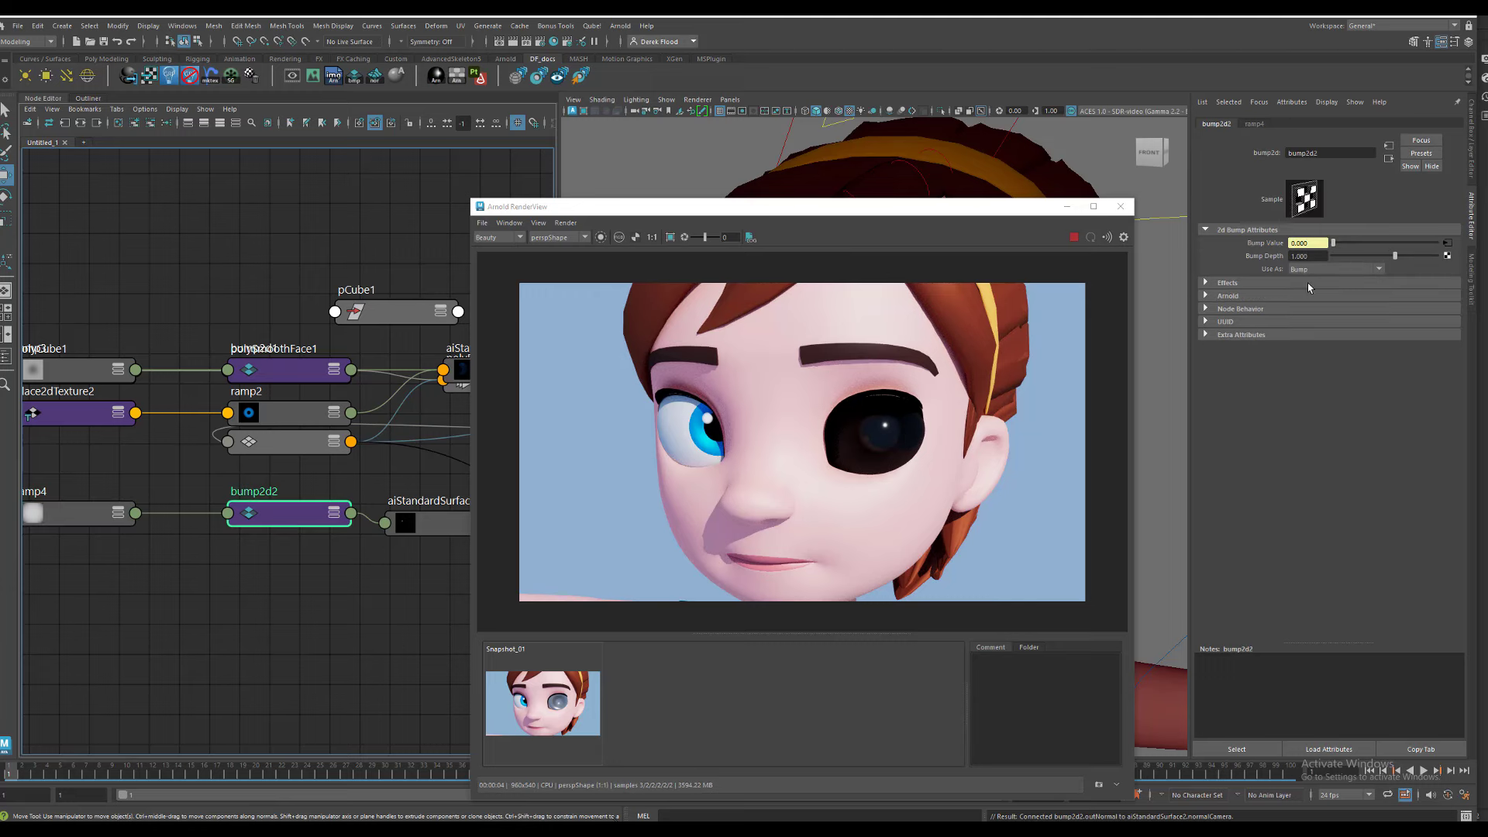
left_click(1294, 256)
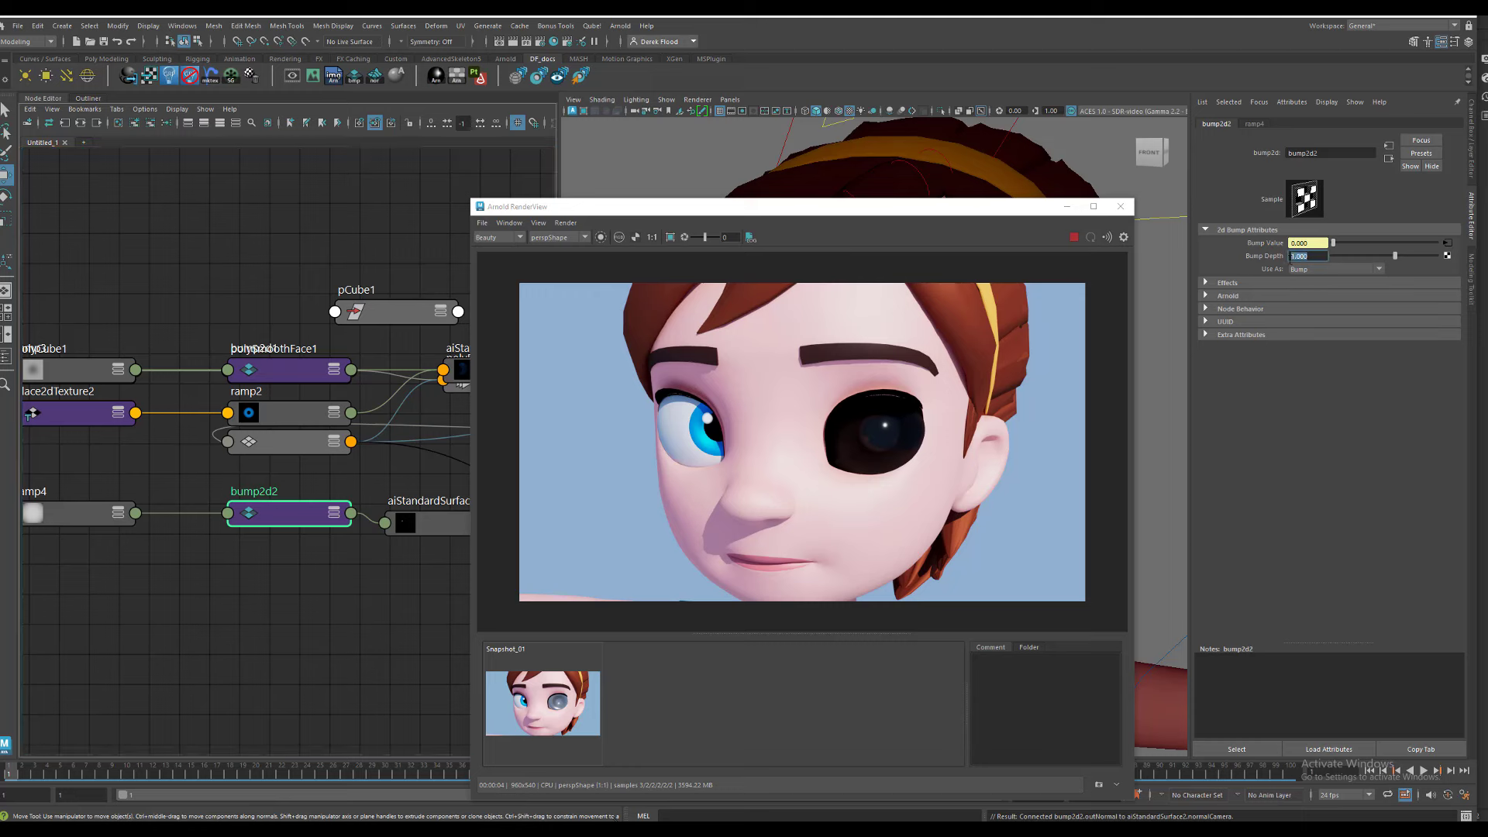
type("0")
key("Return")
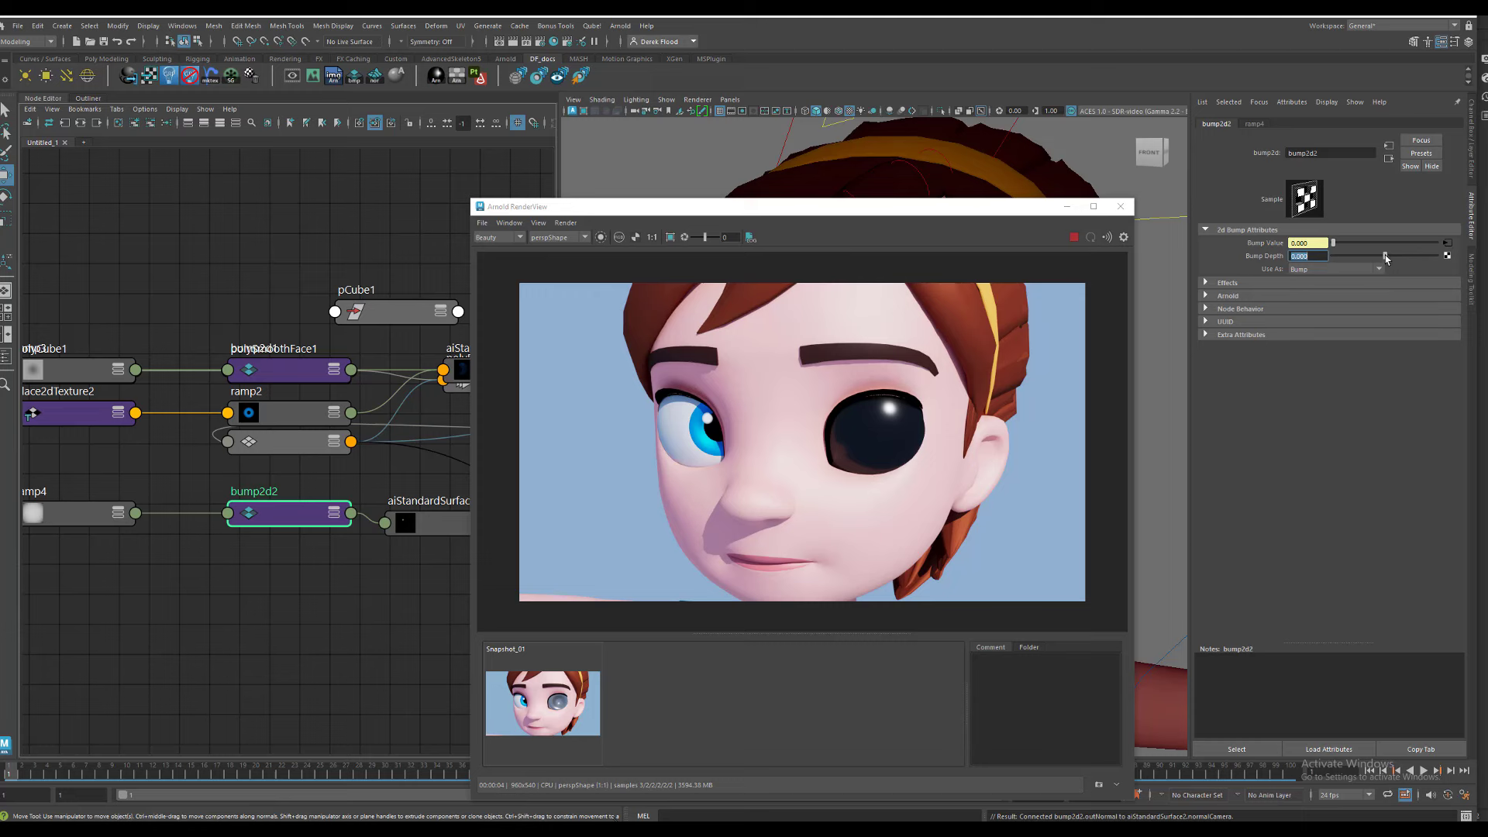
left_click_drag(1386, 257, 1393, 259)
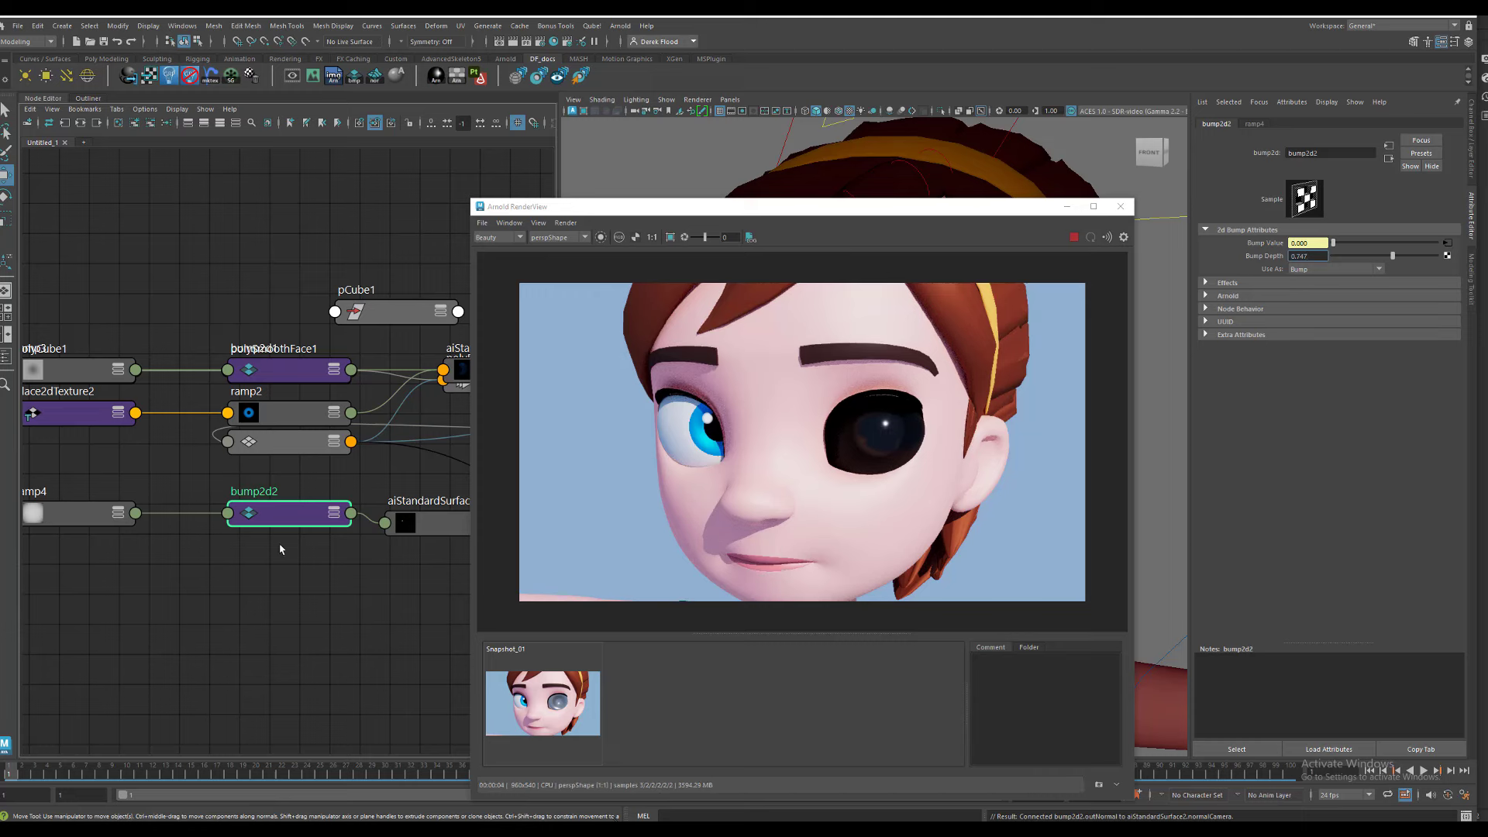
left_click_drag(269, 528, 253, 543)
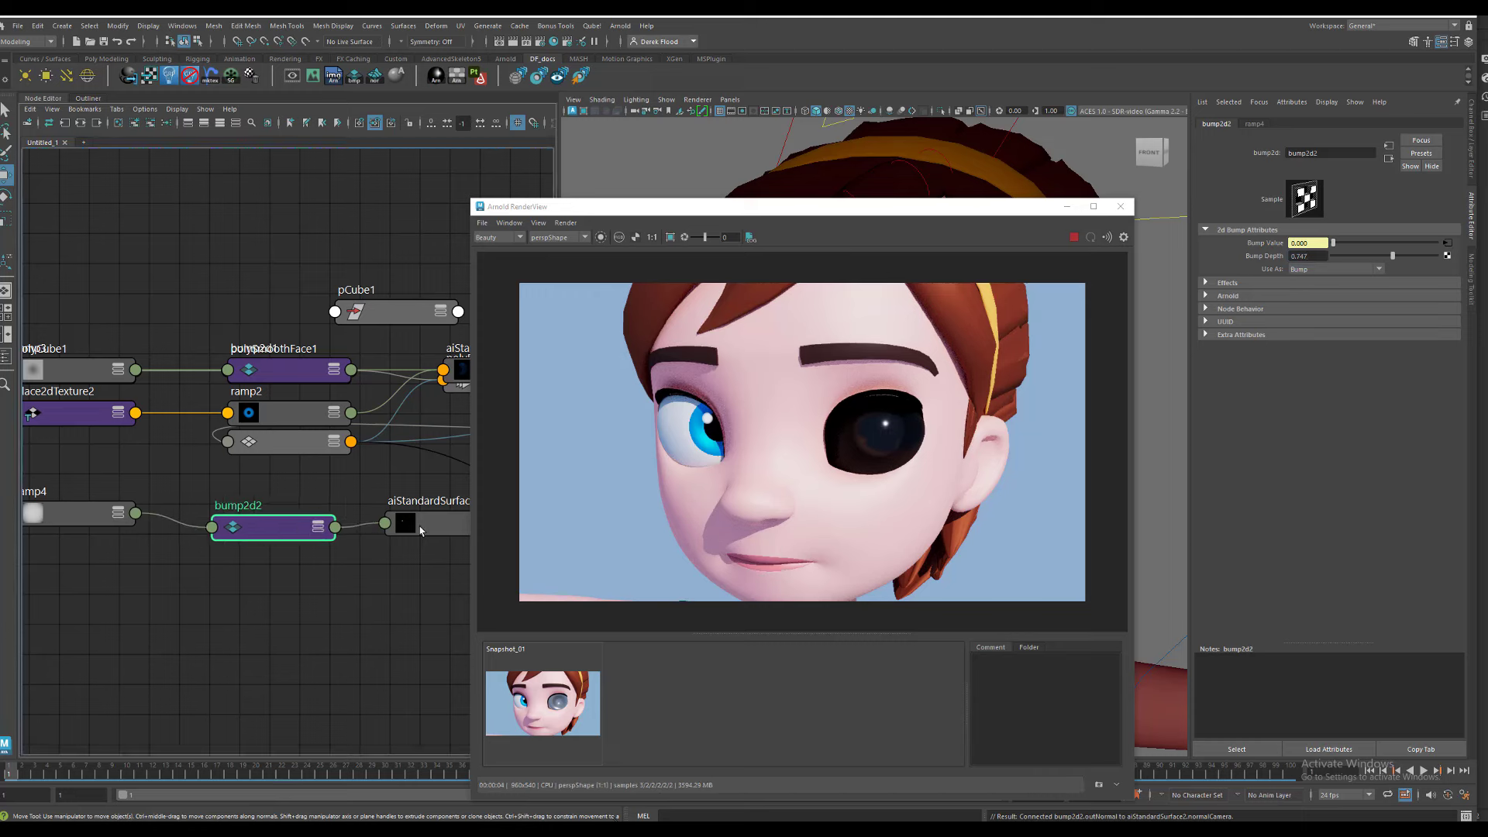
- Give aiStandardSurface2 Transmission Weight 1.0 and enable Thin Walled
left_click(390, 531)
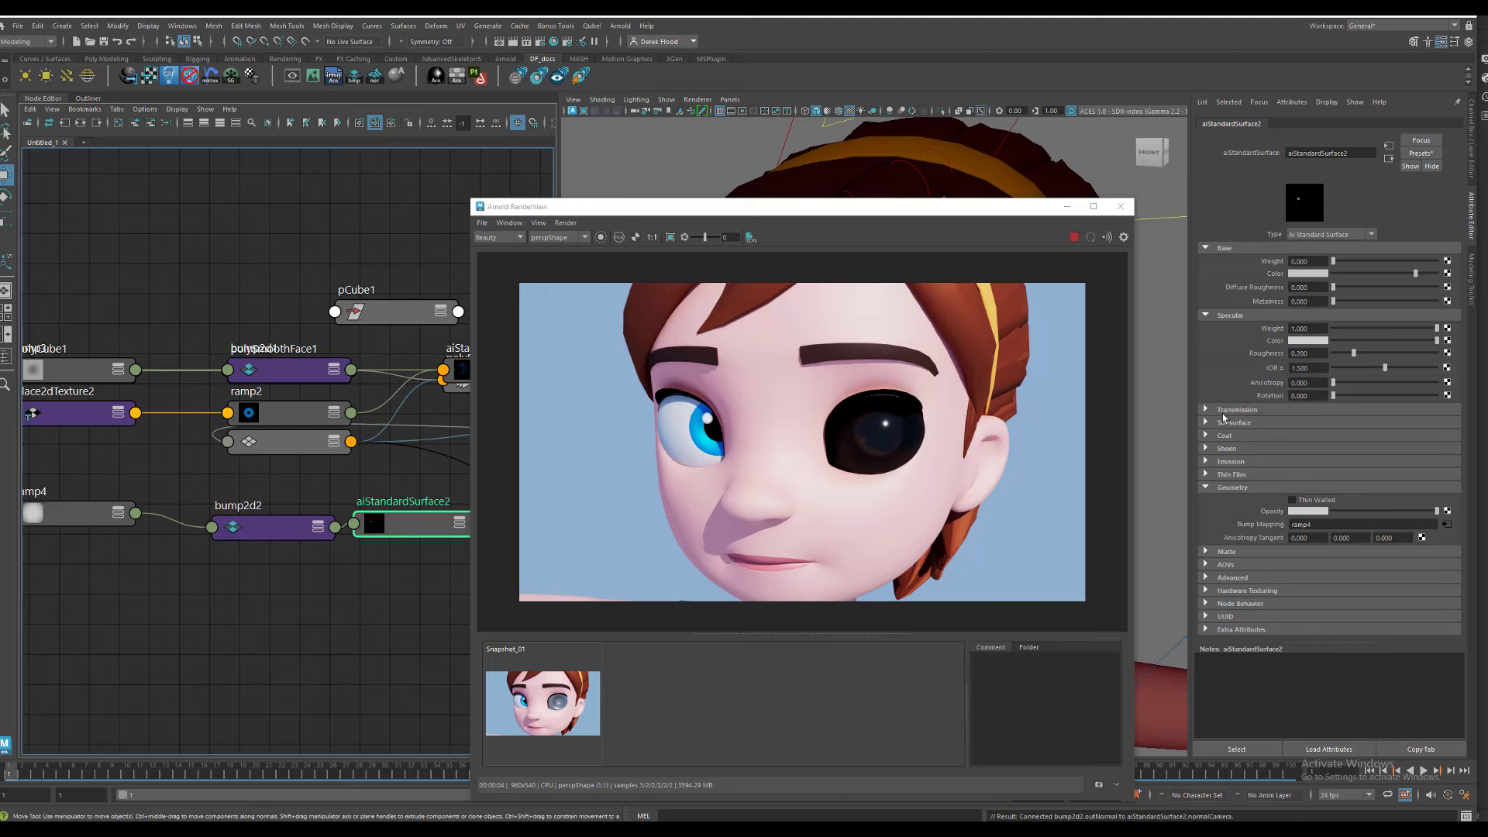
left_click(1292, 411)
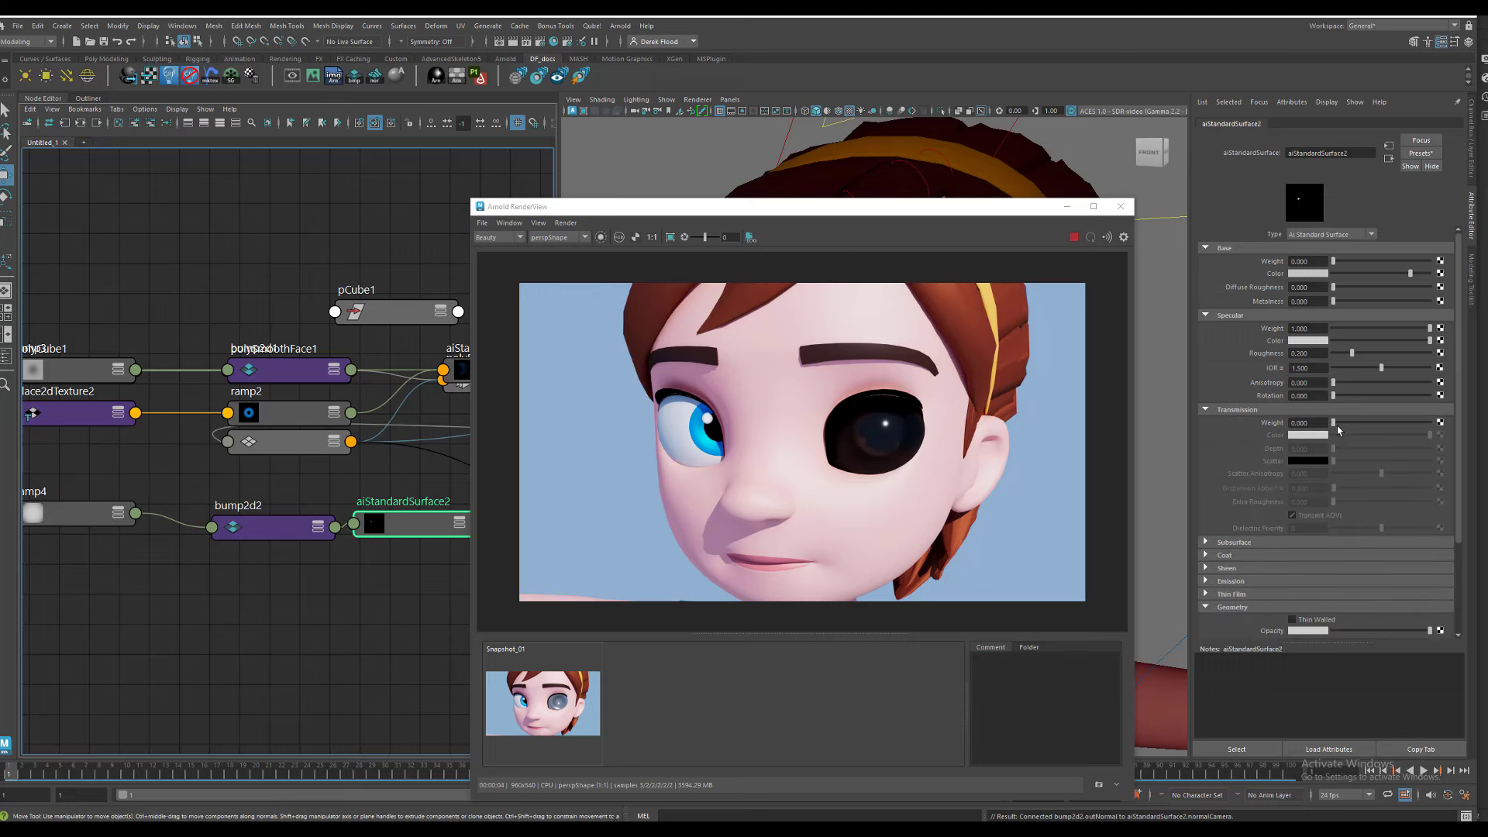
left_click(1334, 423)
left_click_drag(1334, 422, 1472, 424)
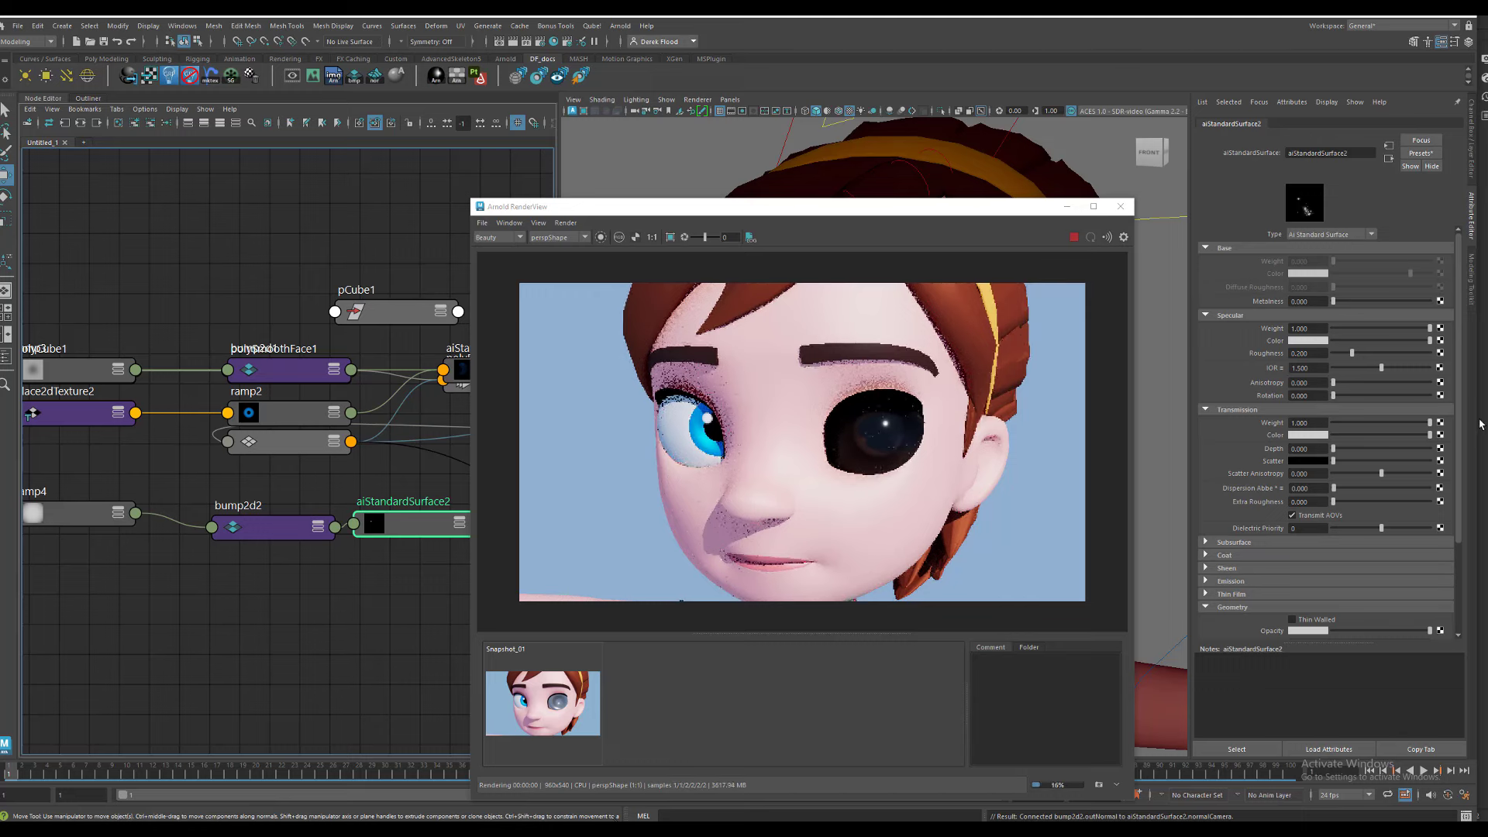
scroll(1343, 508, "down", 2)
left_click(1292, 502)
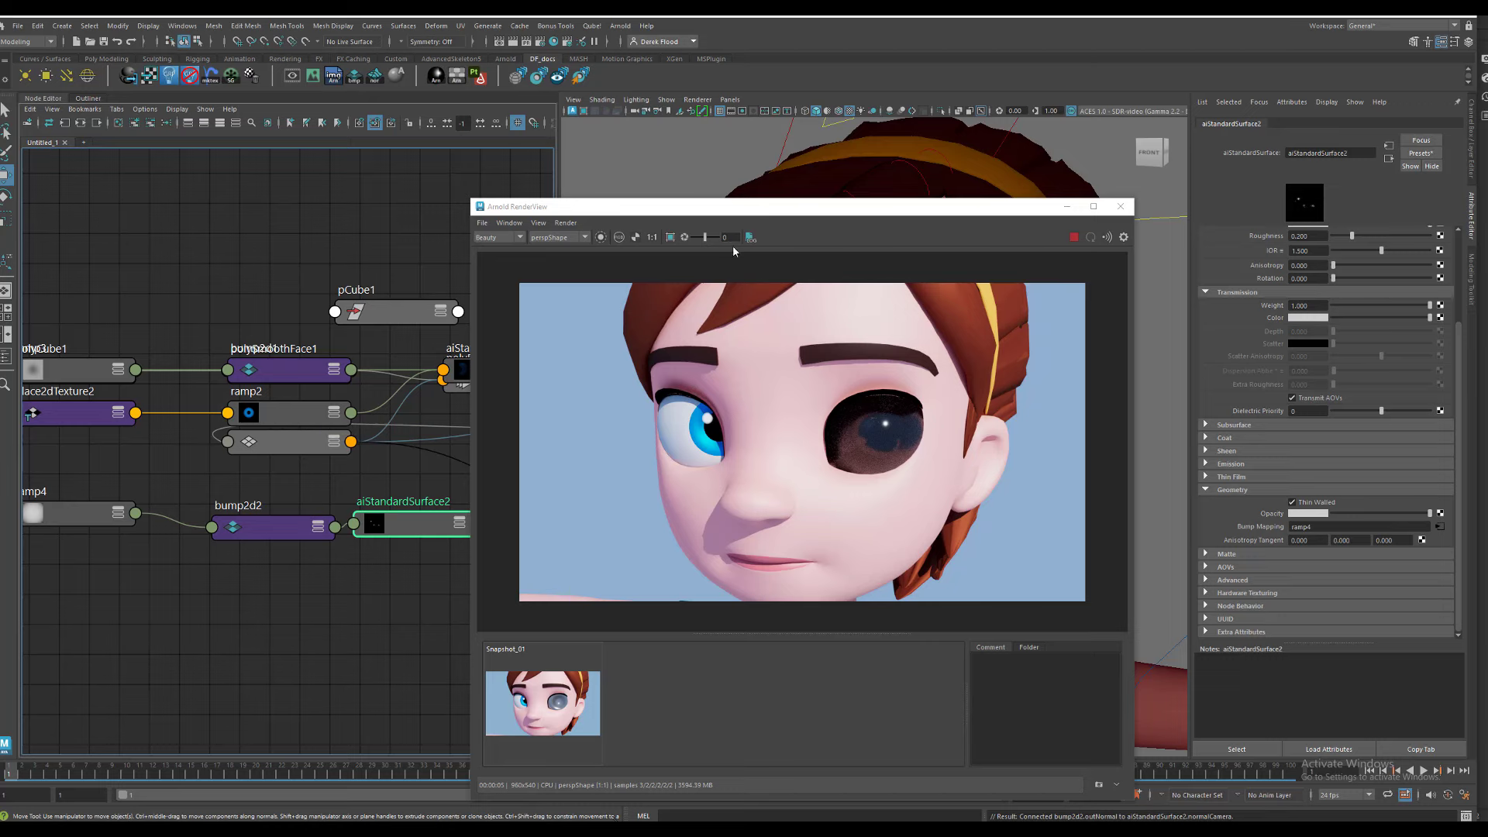
- Pull aiStandardSurface1 and aiStandardSurface2 apart and lower the render window to reveal the face
left_click_drag(750, 206, 814, 182)
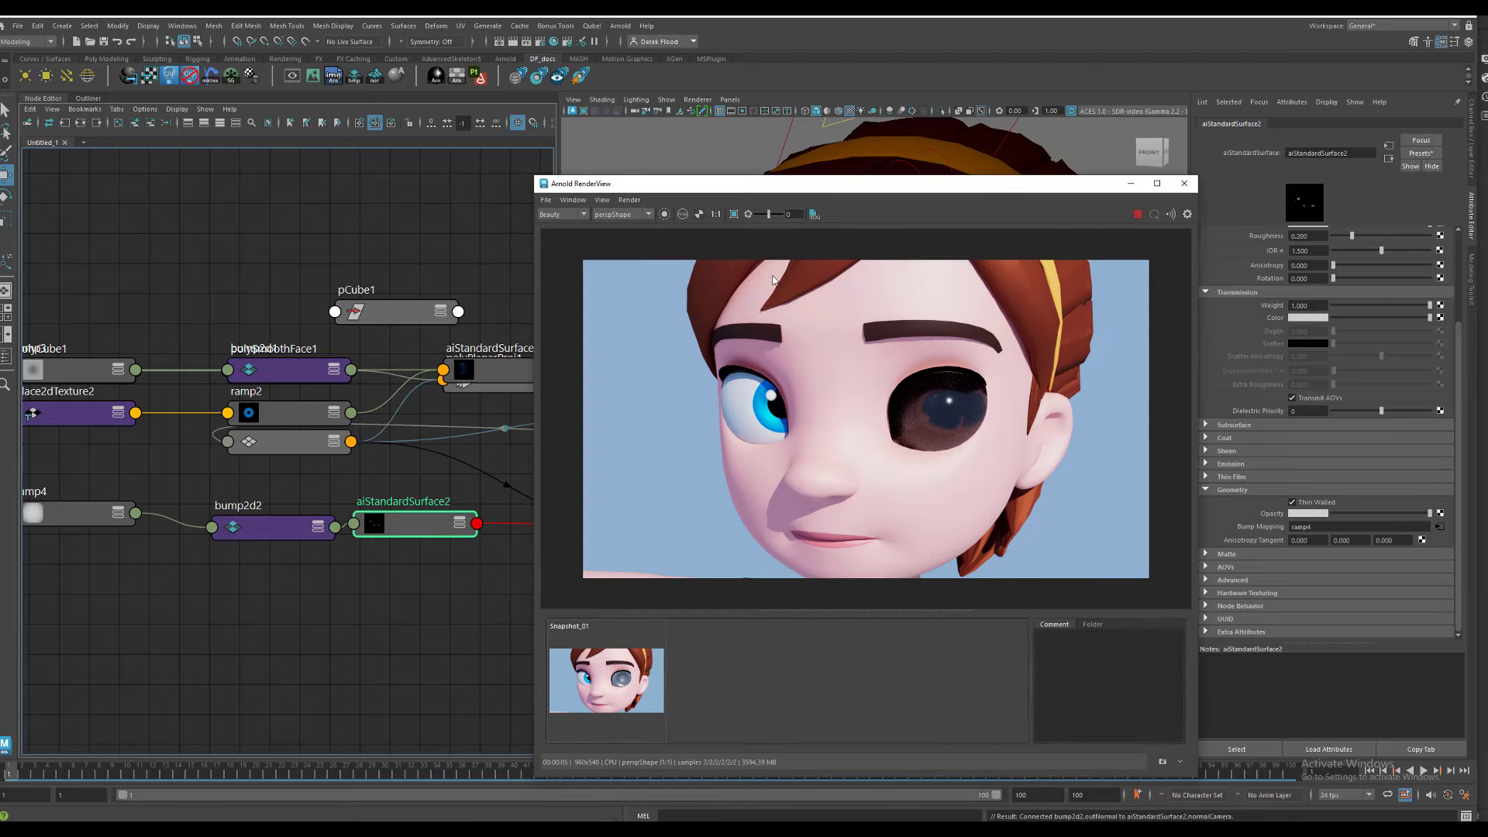
scroll(407, 590, "down", 2)
middle_click_drag(459, 586, 333, 584, "alt")
left_click_drag(297, 551, 348, 549)
left_click_drag(351, 448, 404, 403)
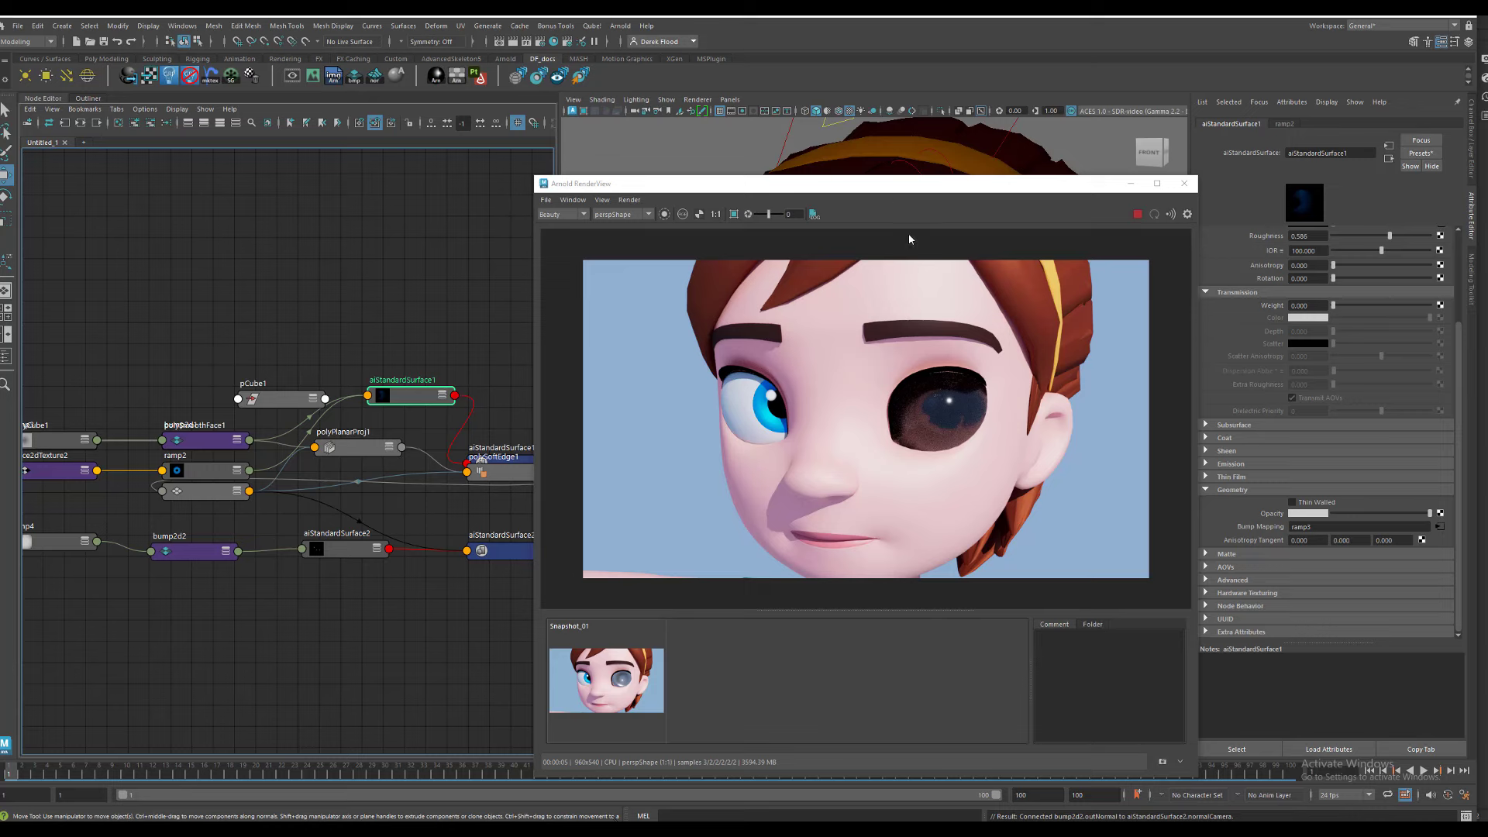
left_click_drag(896, 198, 934, 581)
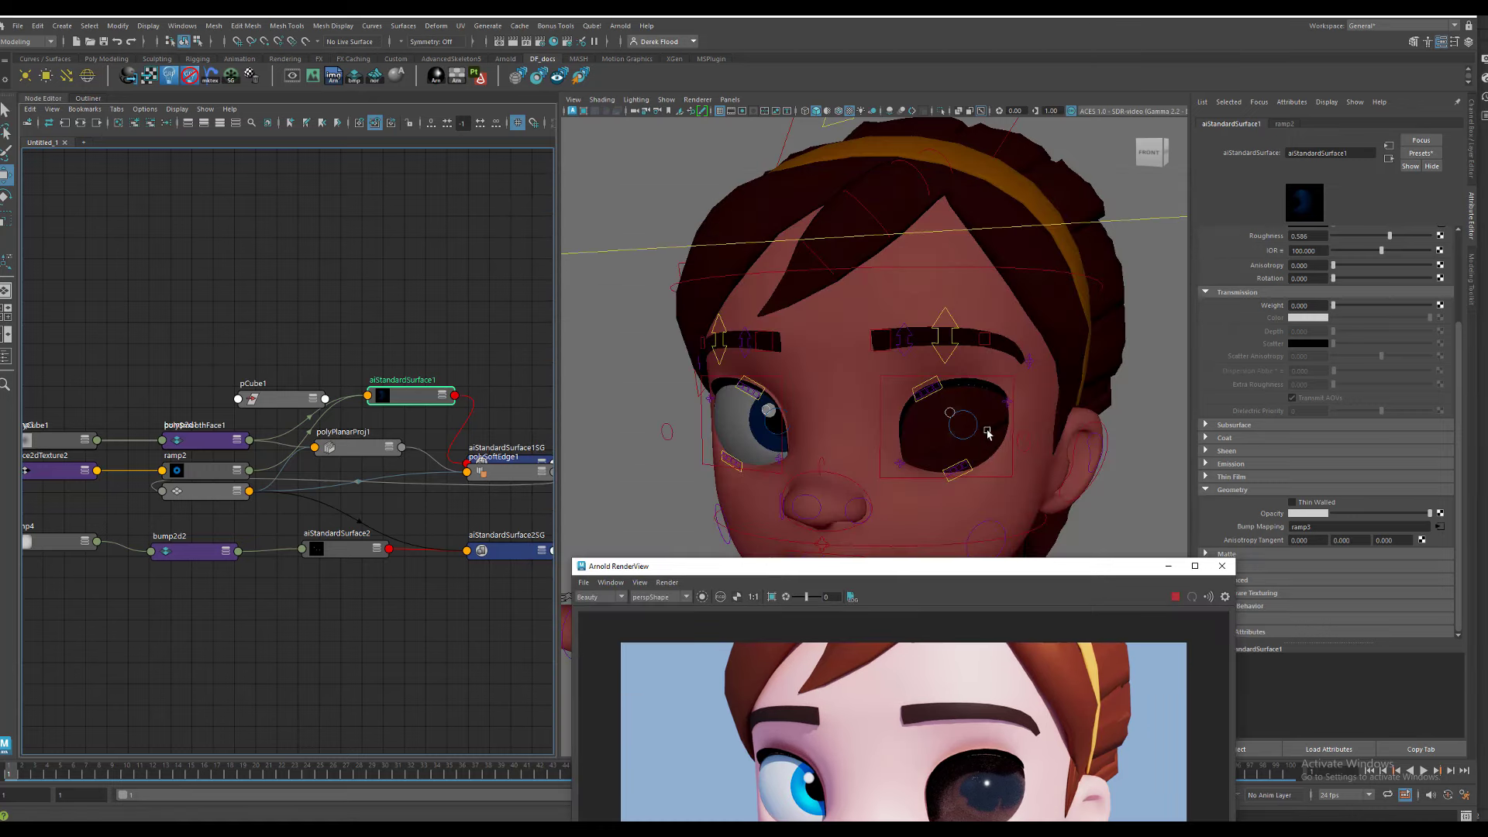
- Assign aiStandardSurface1 to the selected eye mesh
left_click(935, 450)
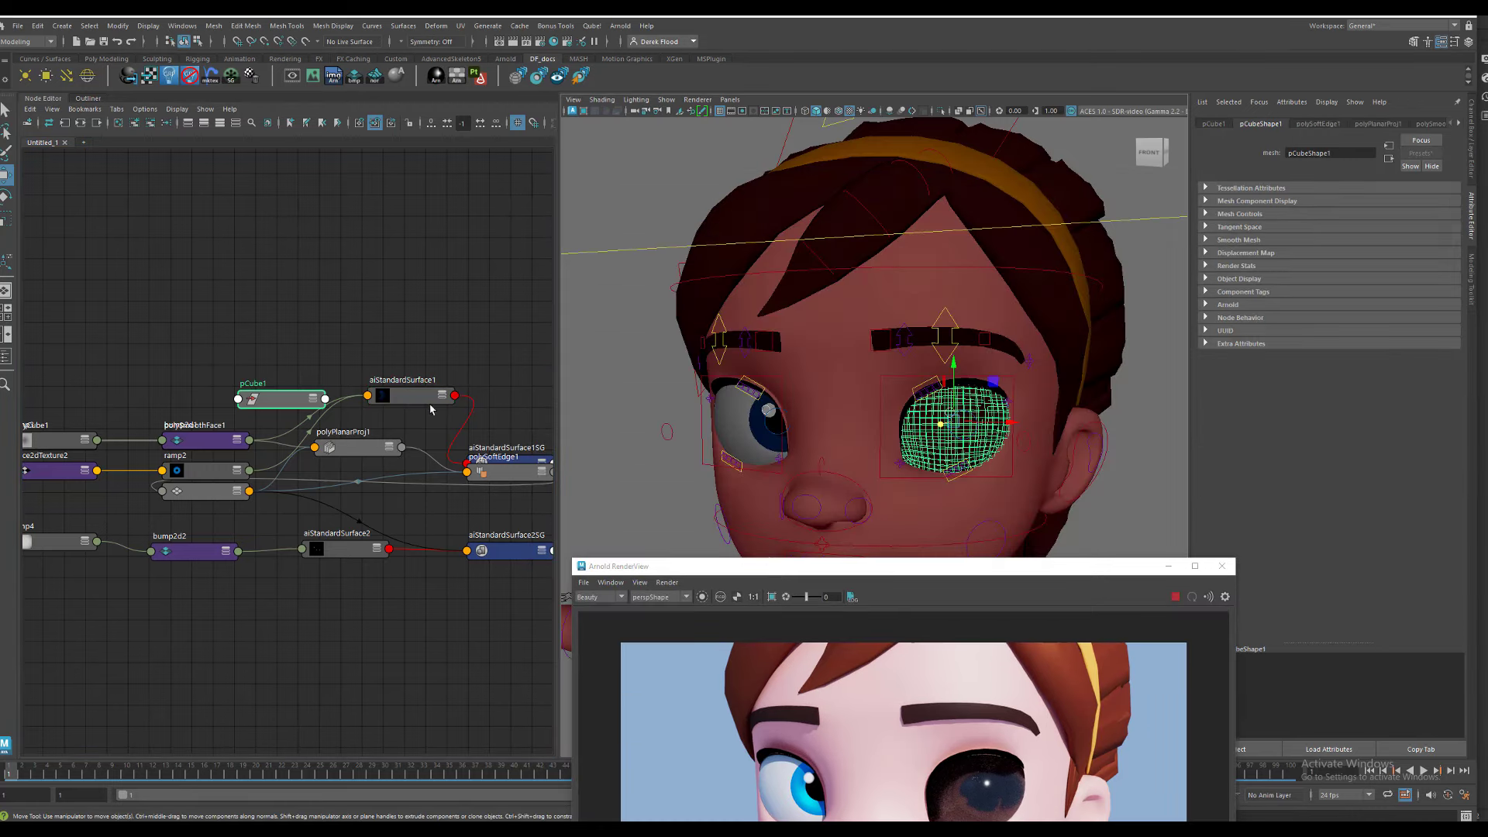
right_click_drag(432, 410, 426, 382)
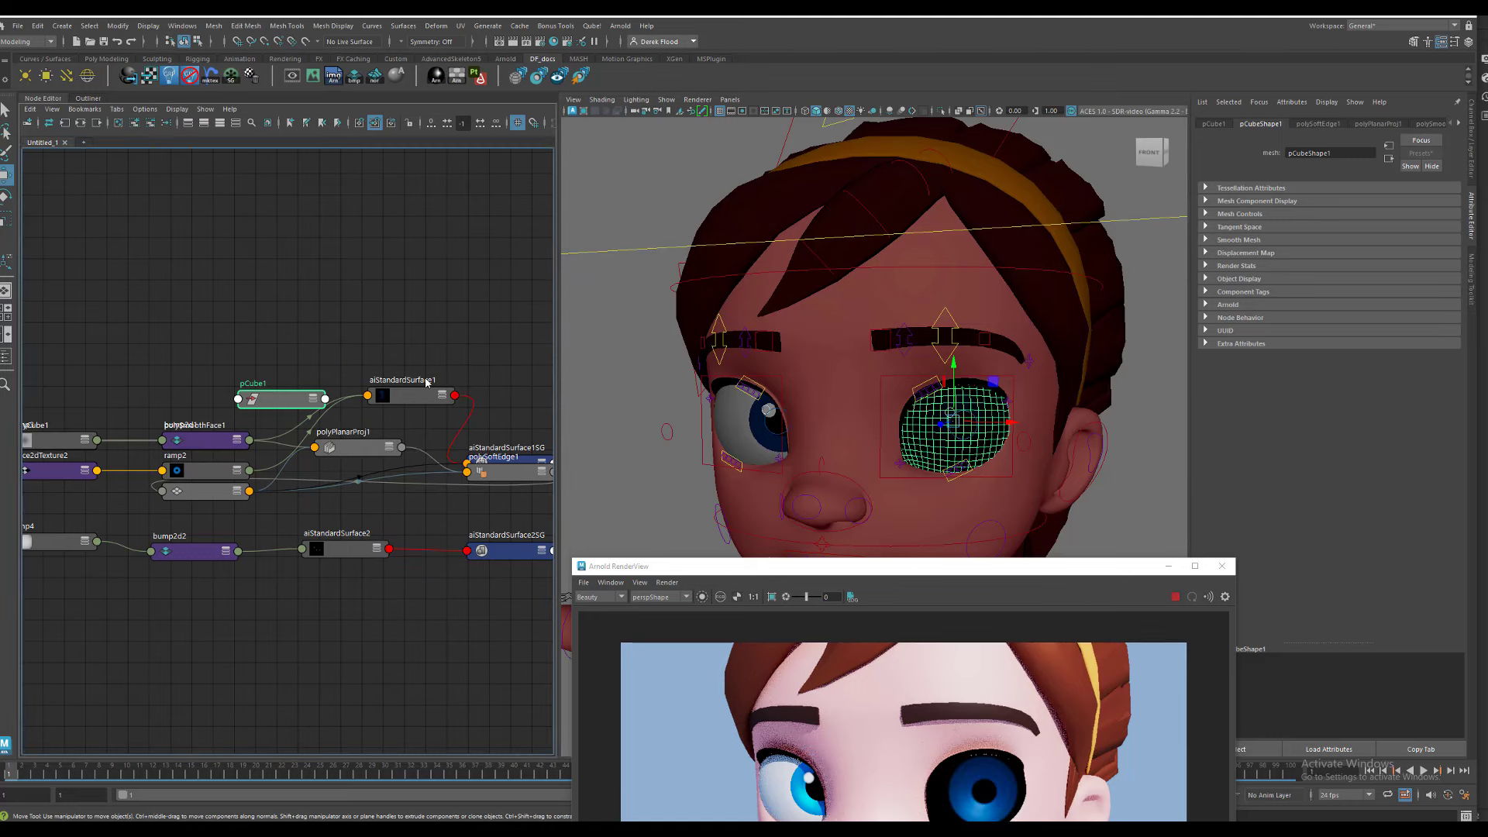
left_click_drag(882, 566, 867, 480)
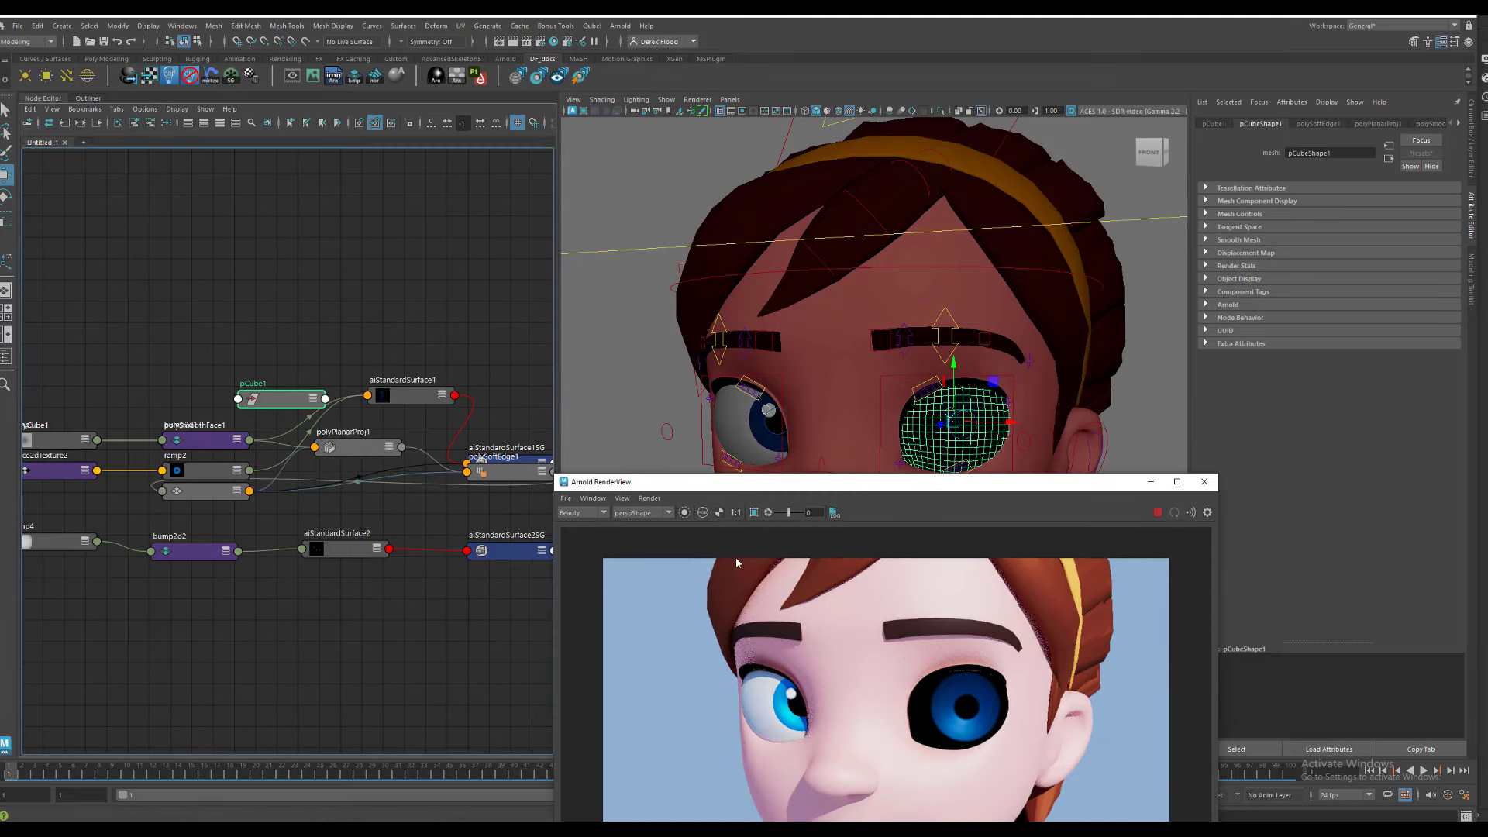
- Rename the aiStandardSurface1 material to irisPupilCornea
left_click(405, 397)
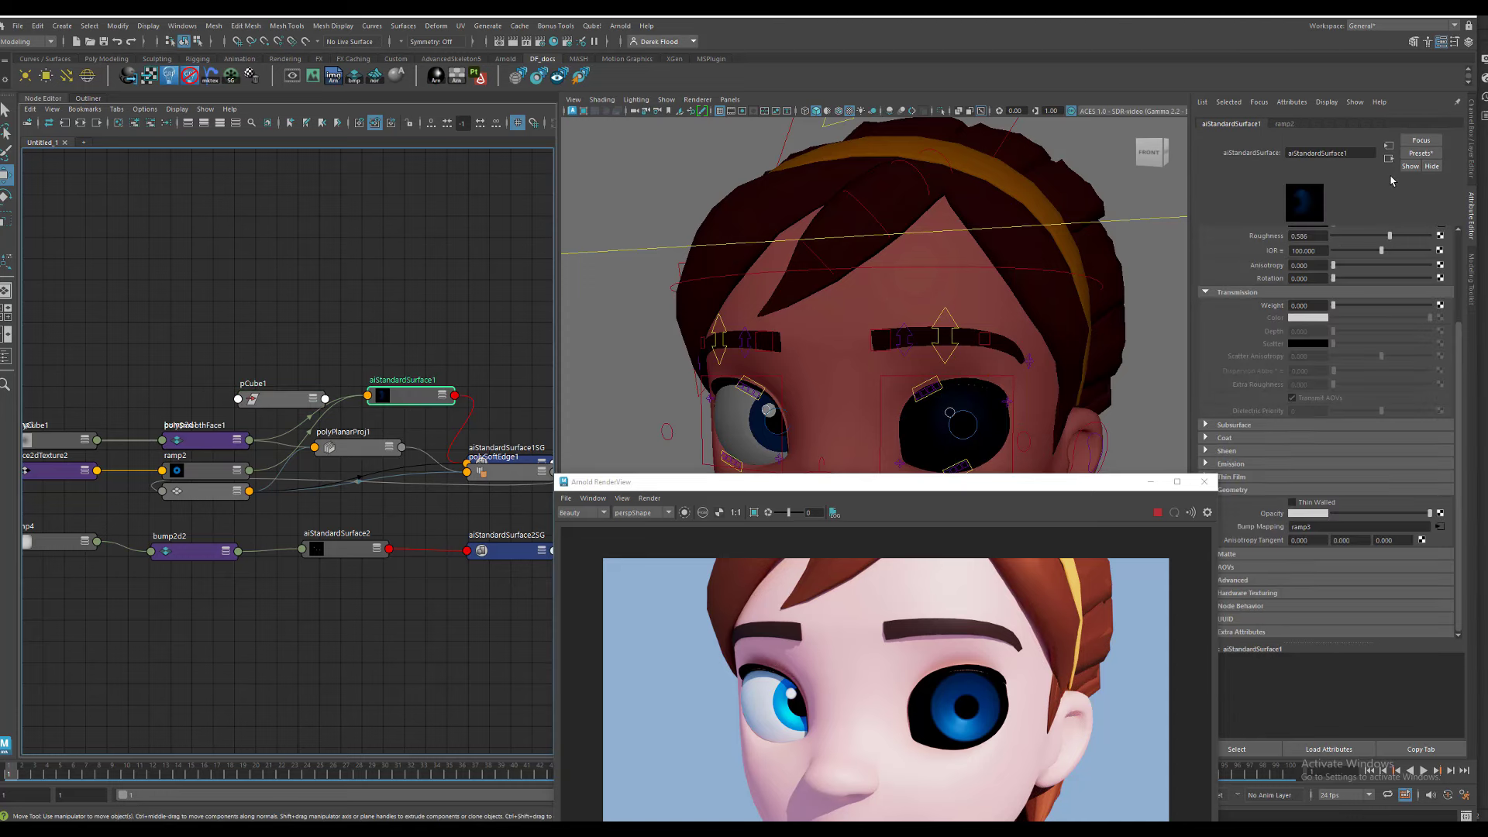
double_click(1349, 152)
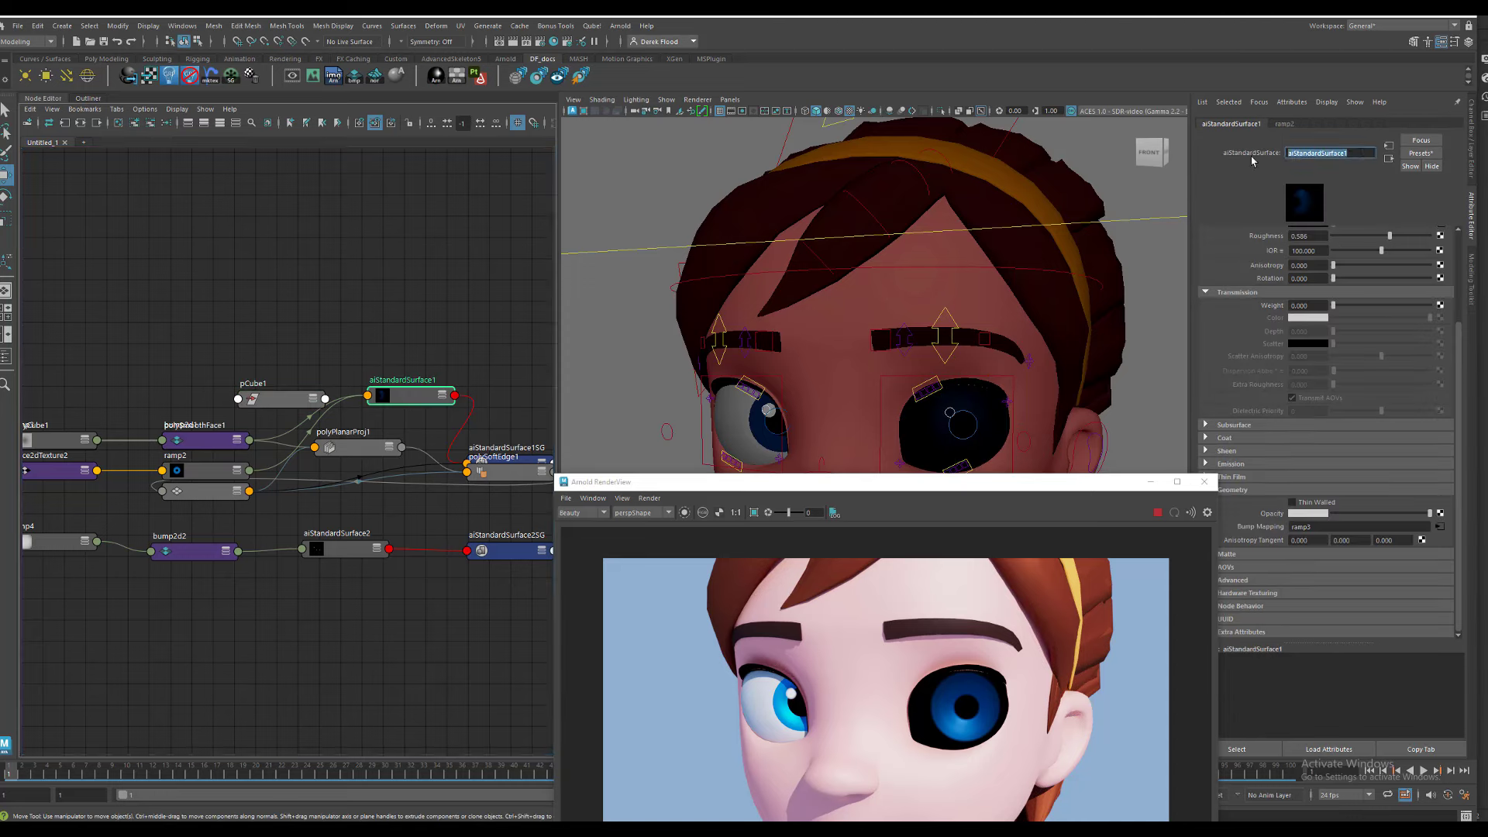
key("BackSpace")
key("Return")
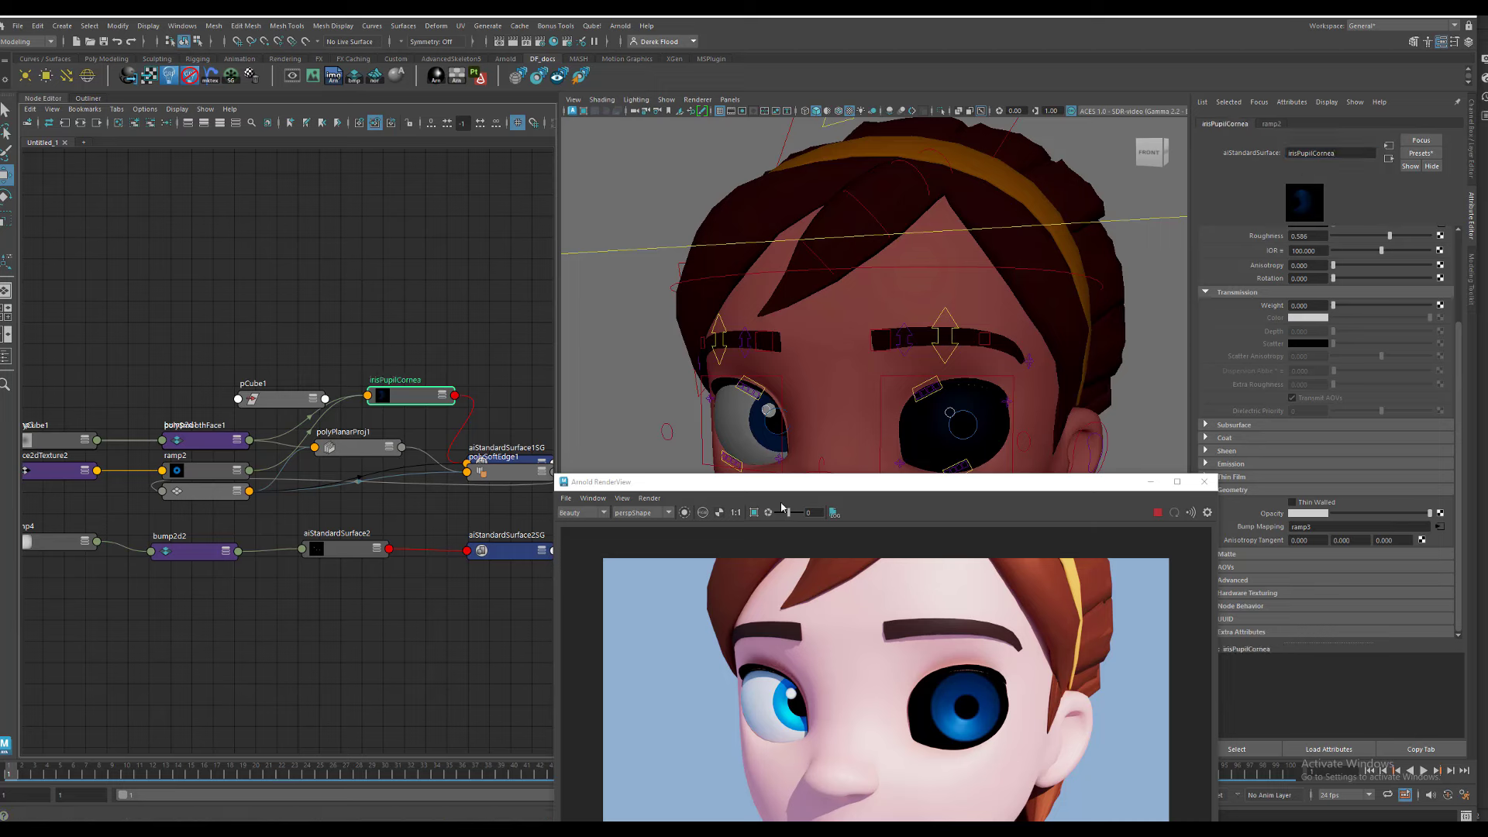
- Set irisPupilCornea's coat weight to 1.0 and drive its coat normal with bump2d2
left_click_drag(1110, 491, 1059, 307)
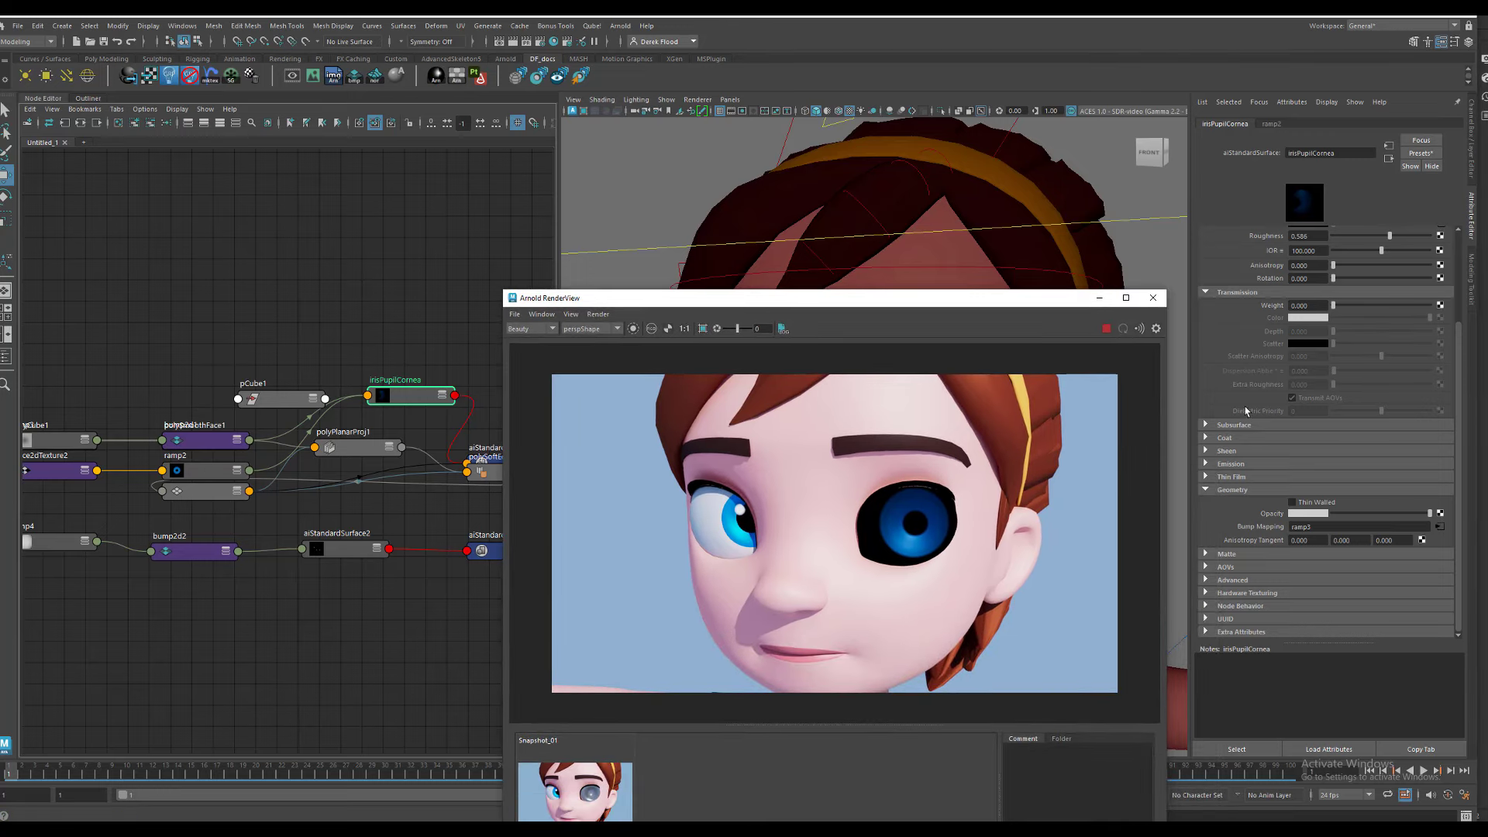
left_click(1206, 438)
left_click_drag(1332, 454, 1430, 451)
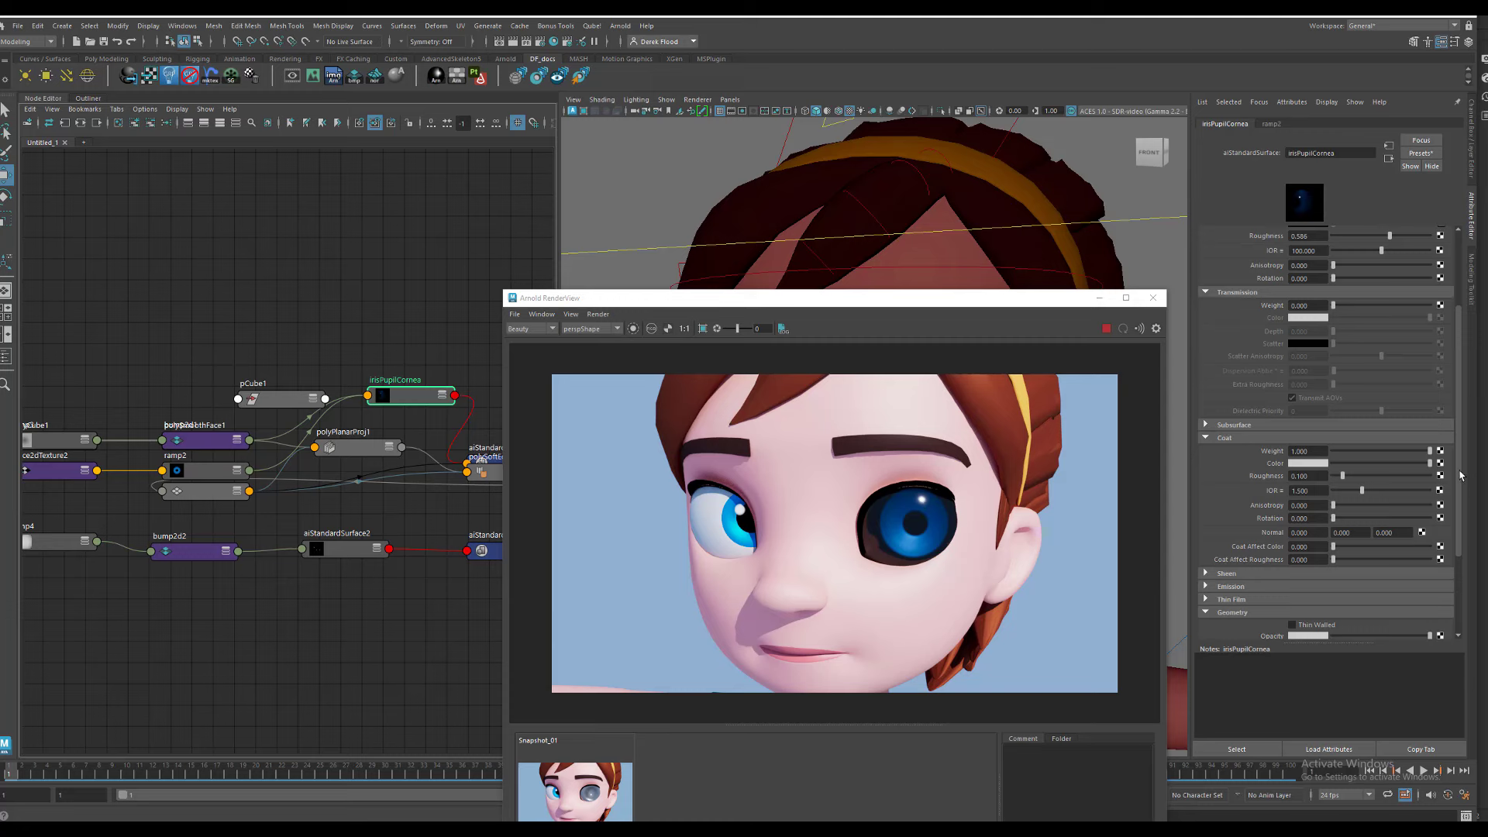
scroll(1464, 512, "down", 3)
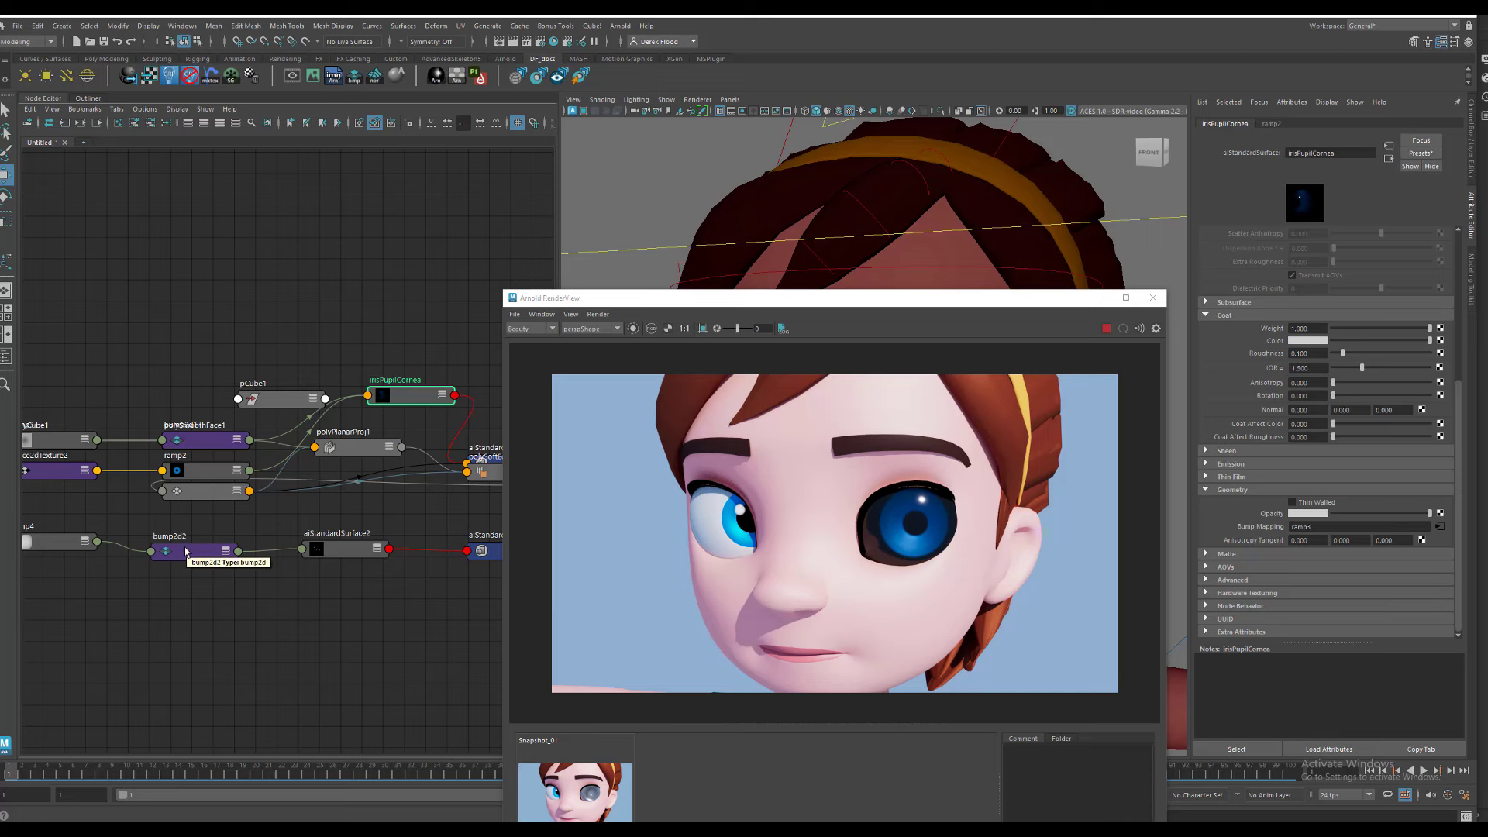
middle_click_drag(186, 552, 1271, 413)
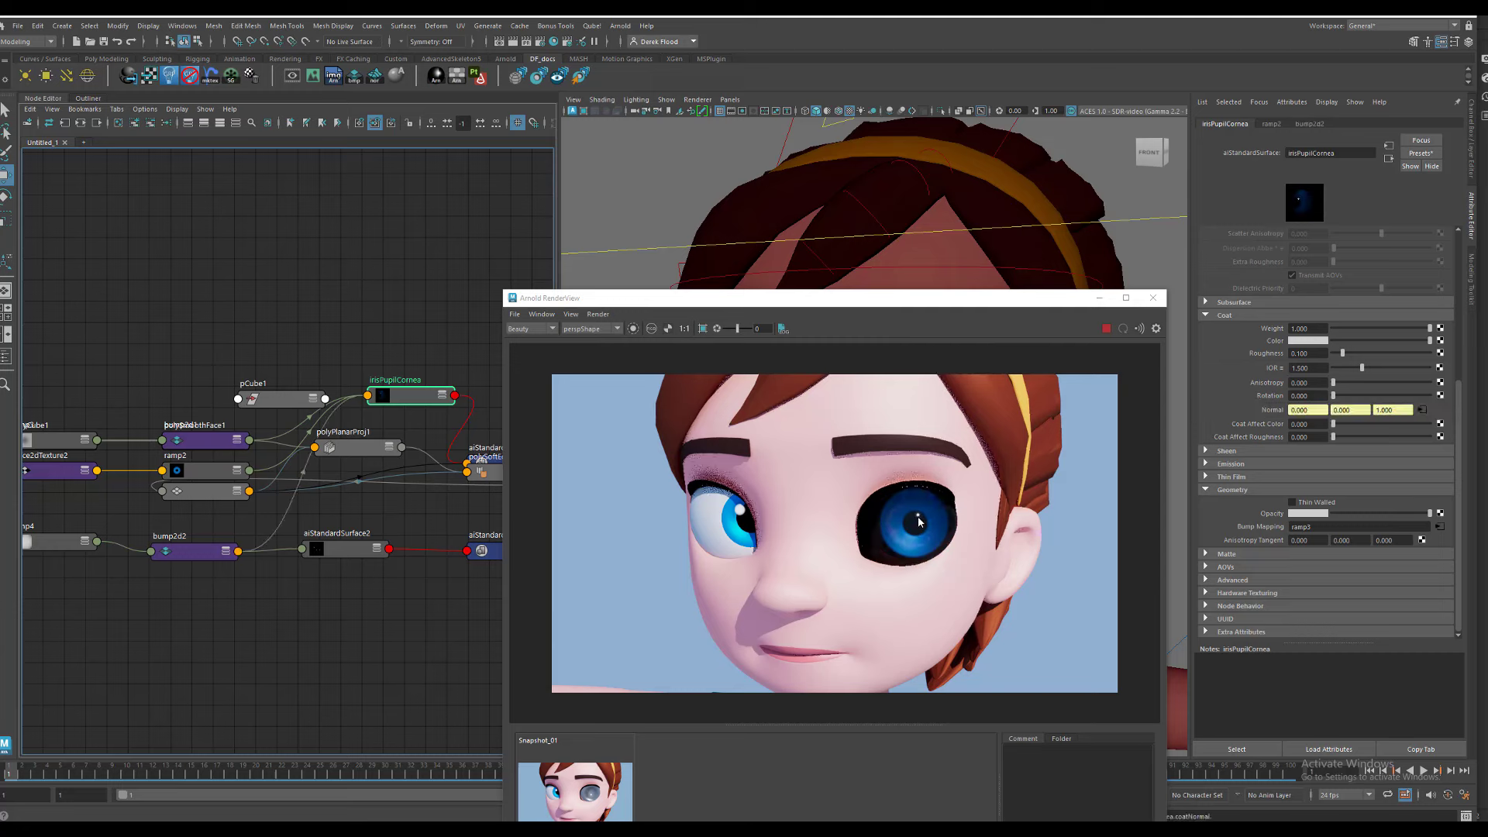
- Set bump2d2's Bump Depth to 0.5, then reselect the irisPupilCornea material
left_click(205, 545)
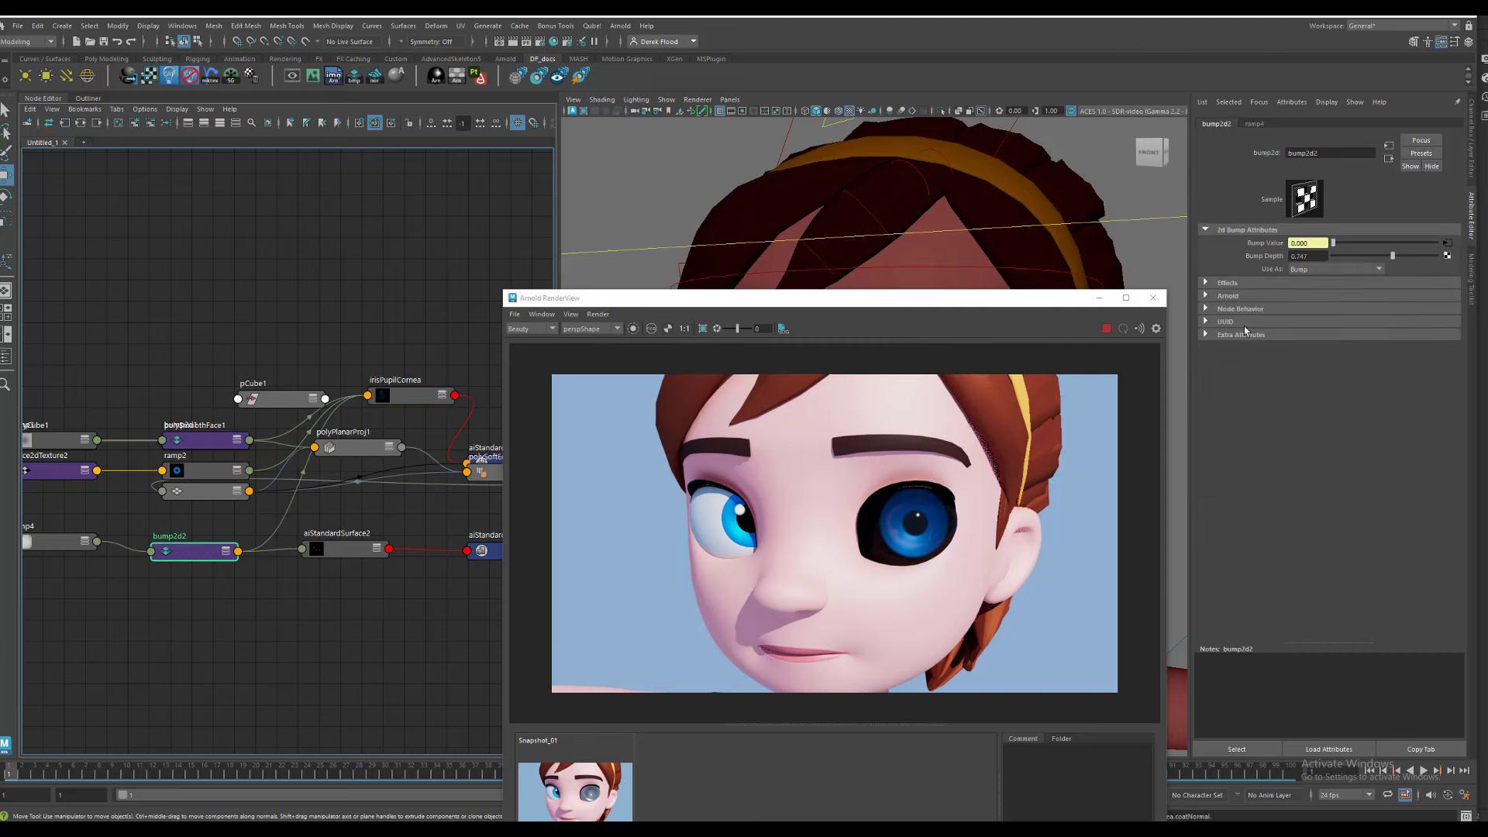
left_click(1306, 256)
double_click(1288, 259)
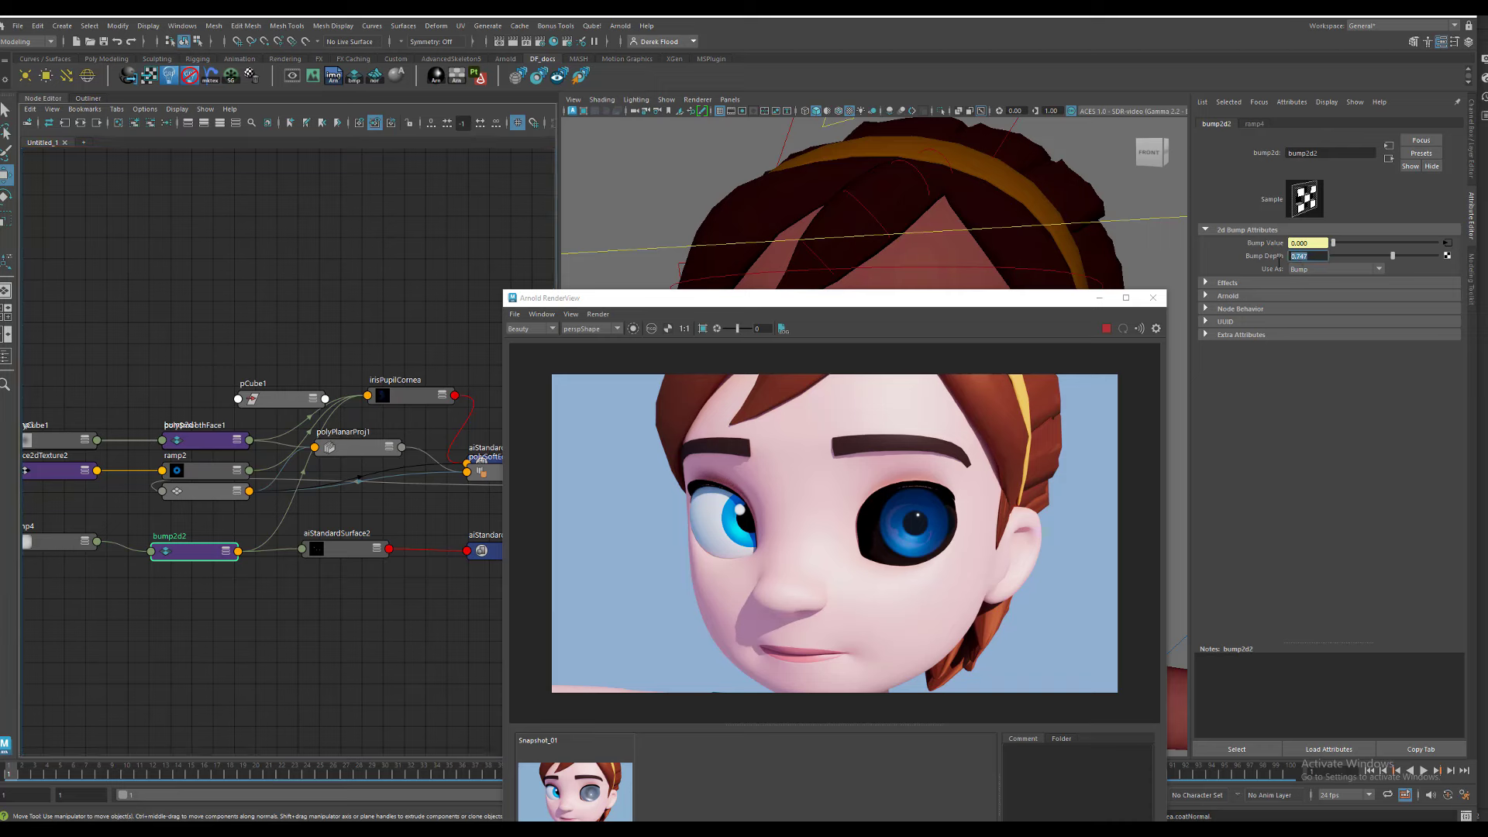
key("BackSpace")
type(".5")
key("Return")
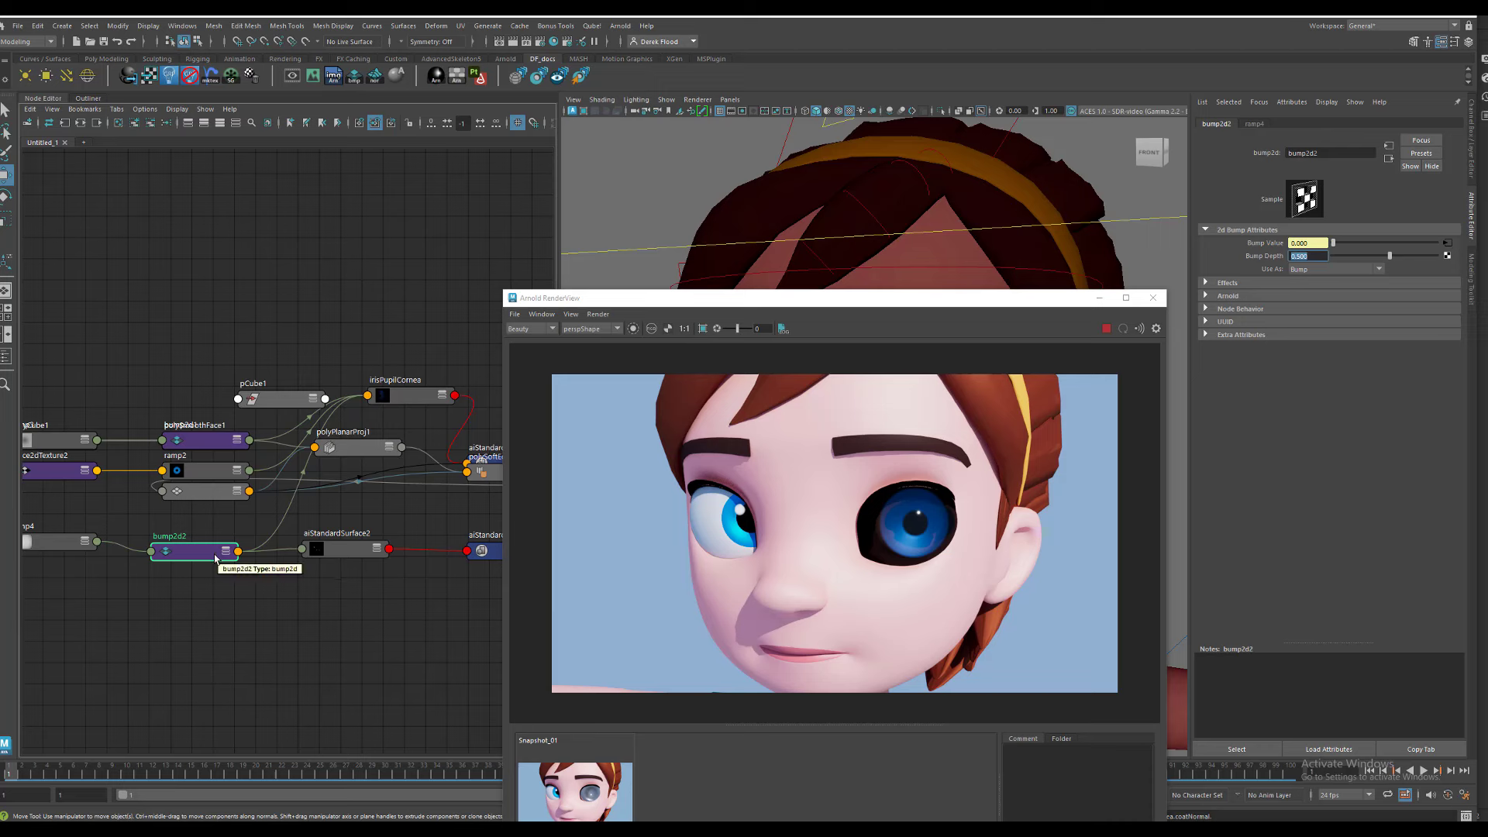
left_click(395, 397)
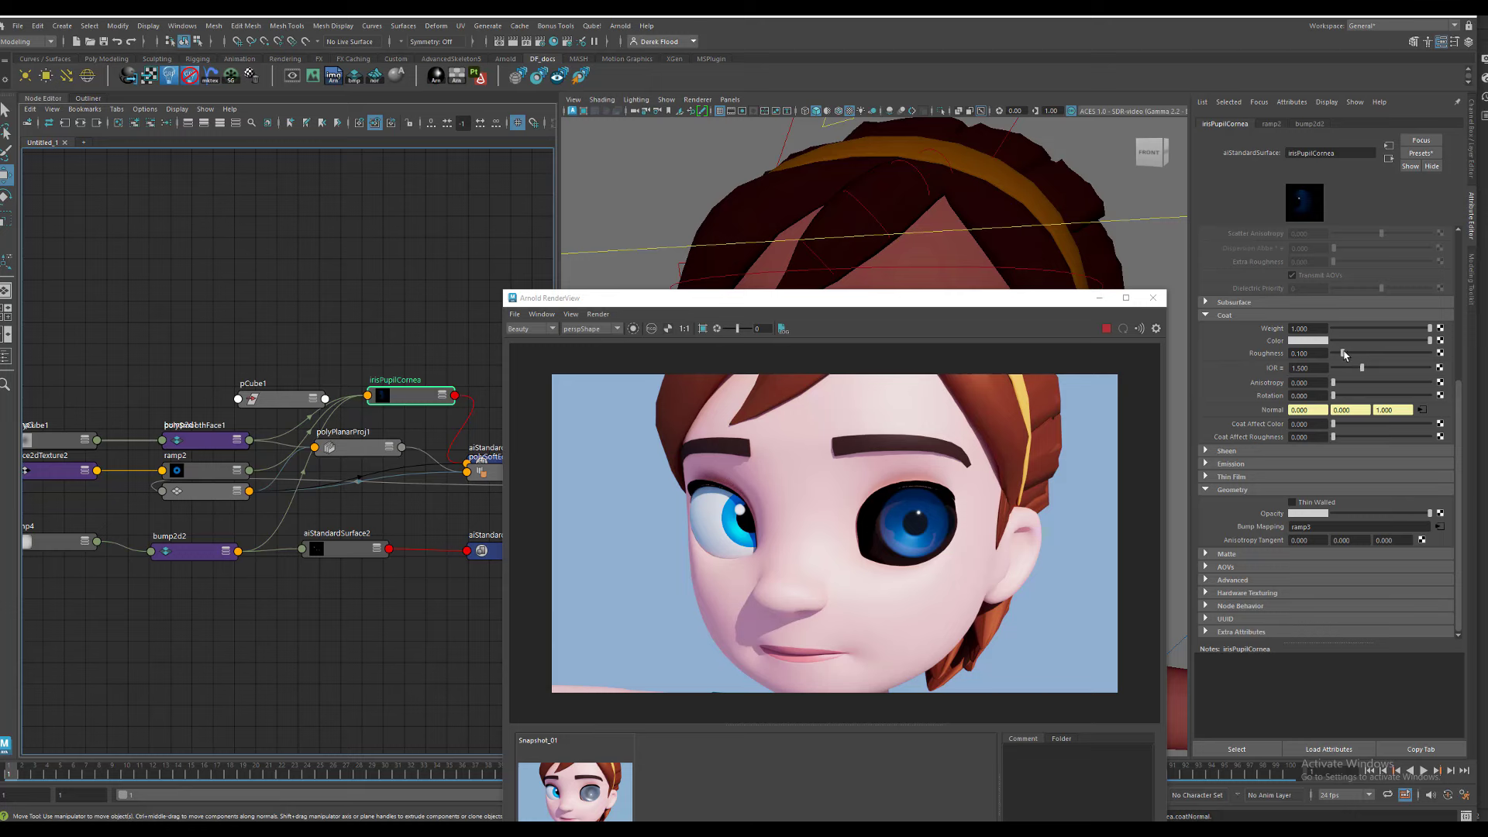
- Raise irisPupilCornea's coat roughness to about 0.204
left_click_drag(1345, 355, 1354, 354)
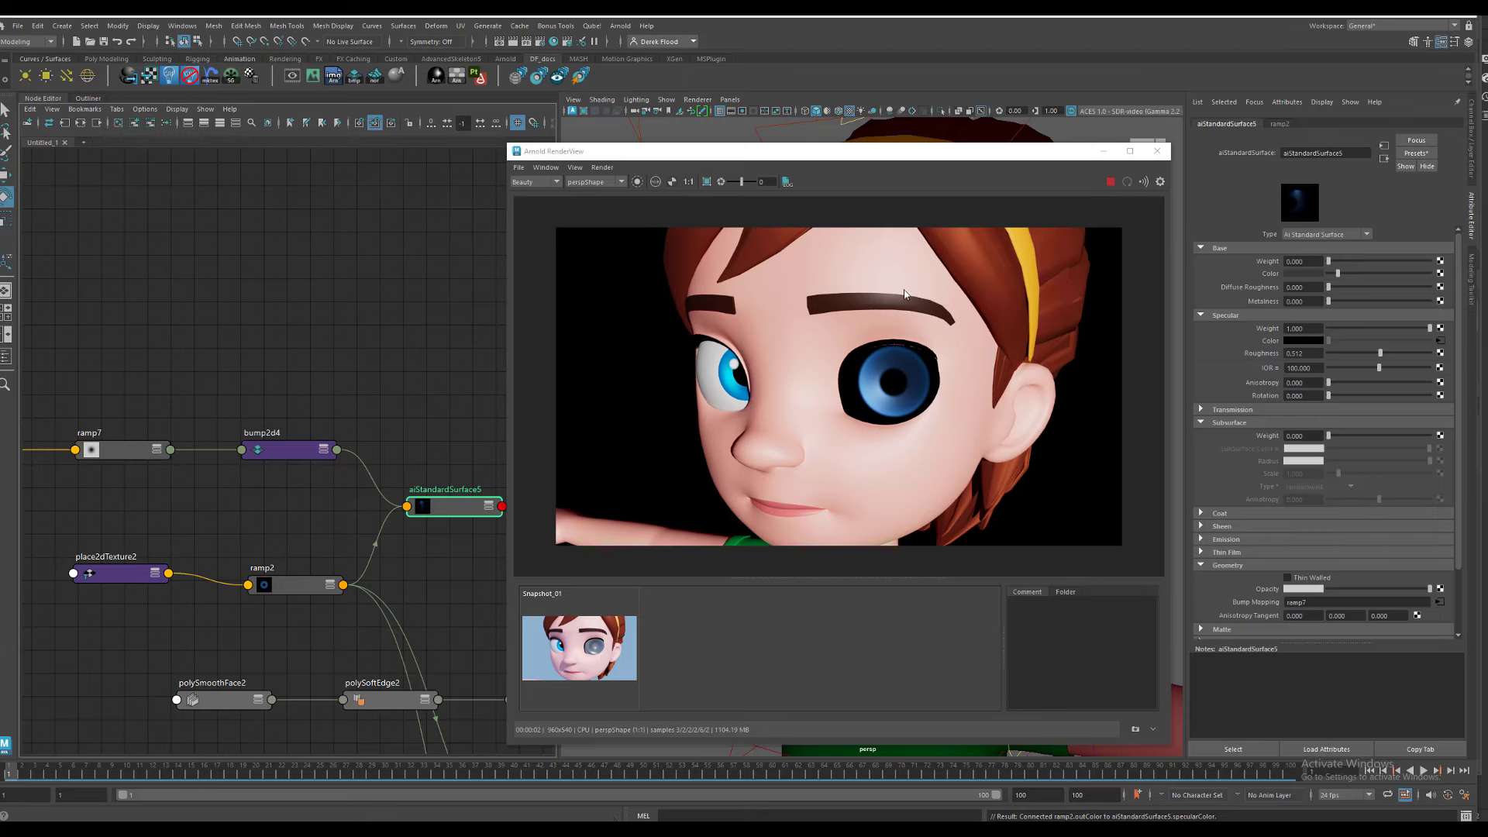
- Create a new aiStandardSurface6 material and assign it to the right-hand eye
left_click_drag(690, 155, 712, 504)
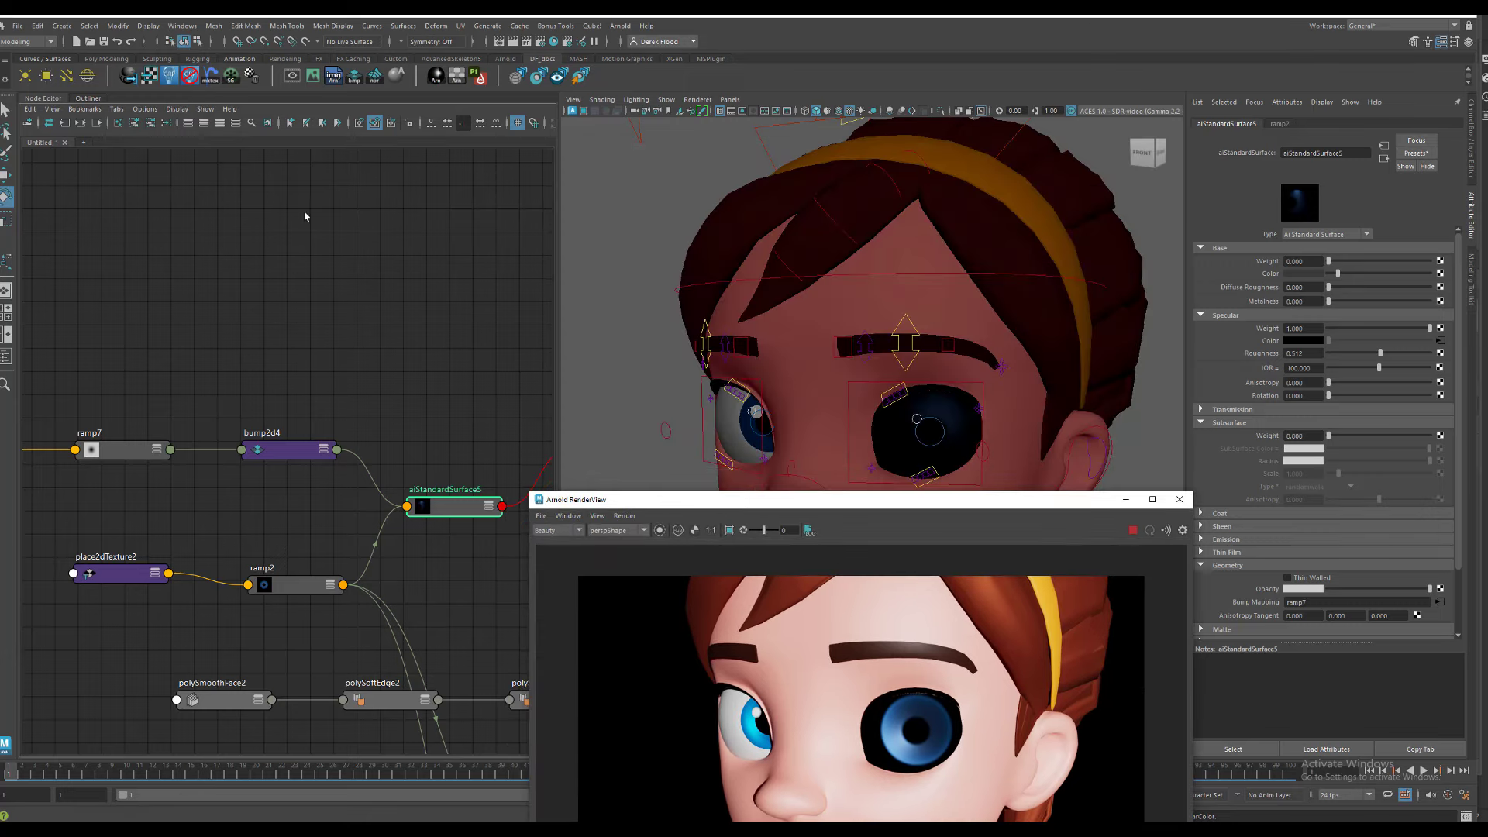
left_click(398, 78)
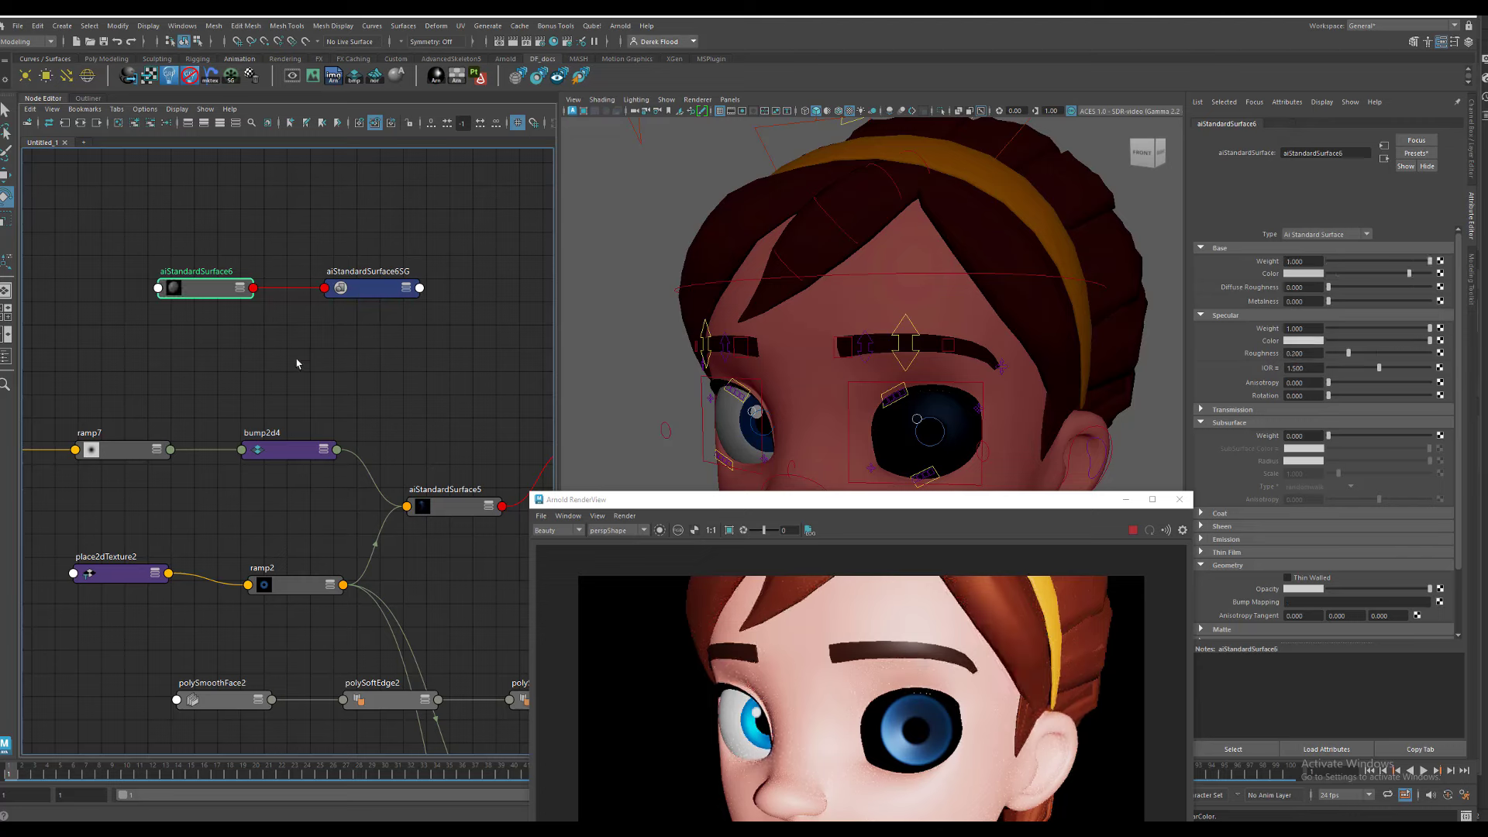
left_click(899, 452)
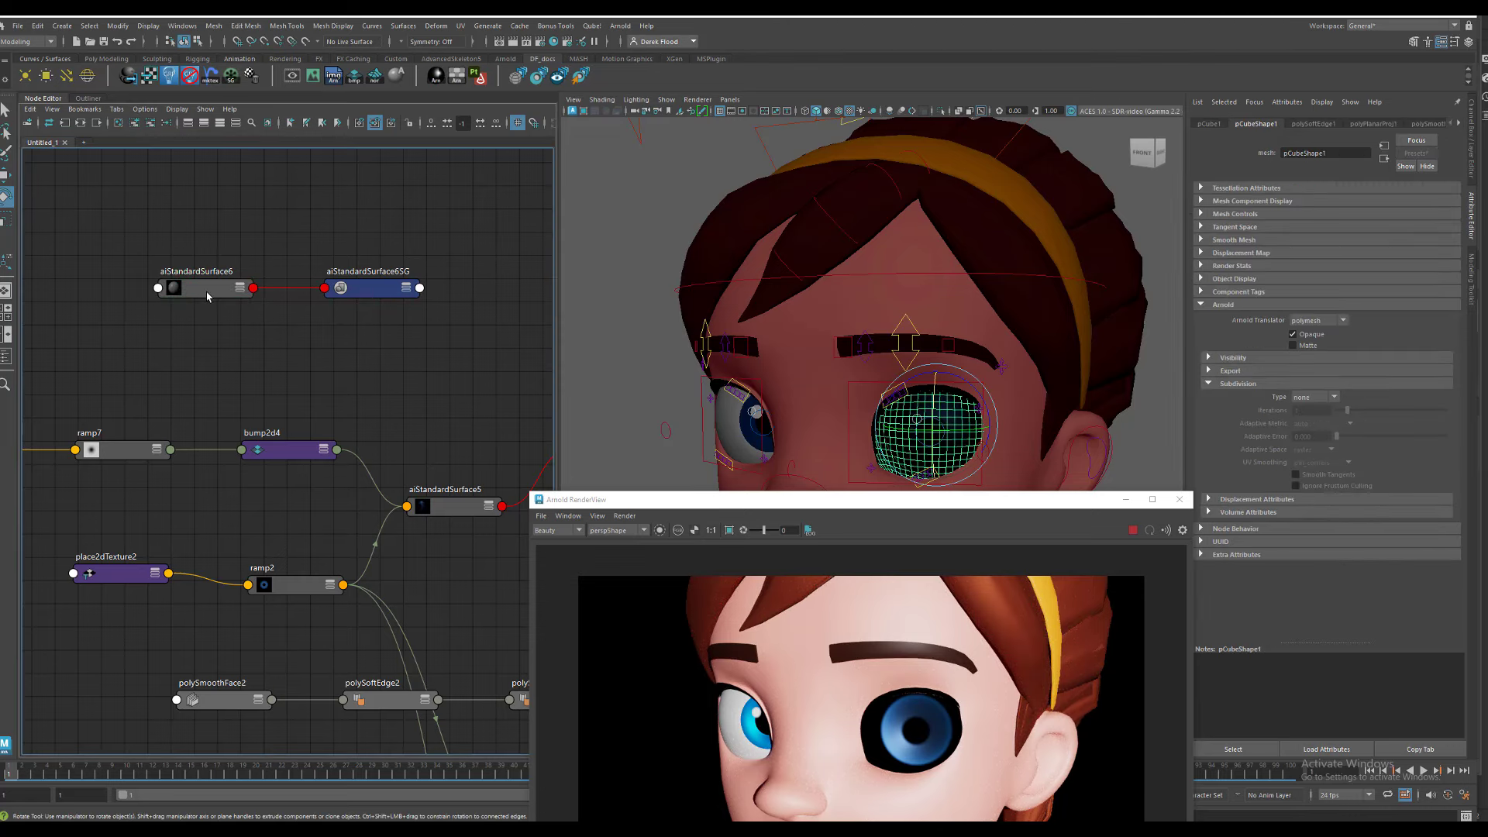
right_click(209, 289)
left_click(207, 260)
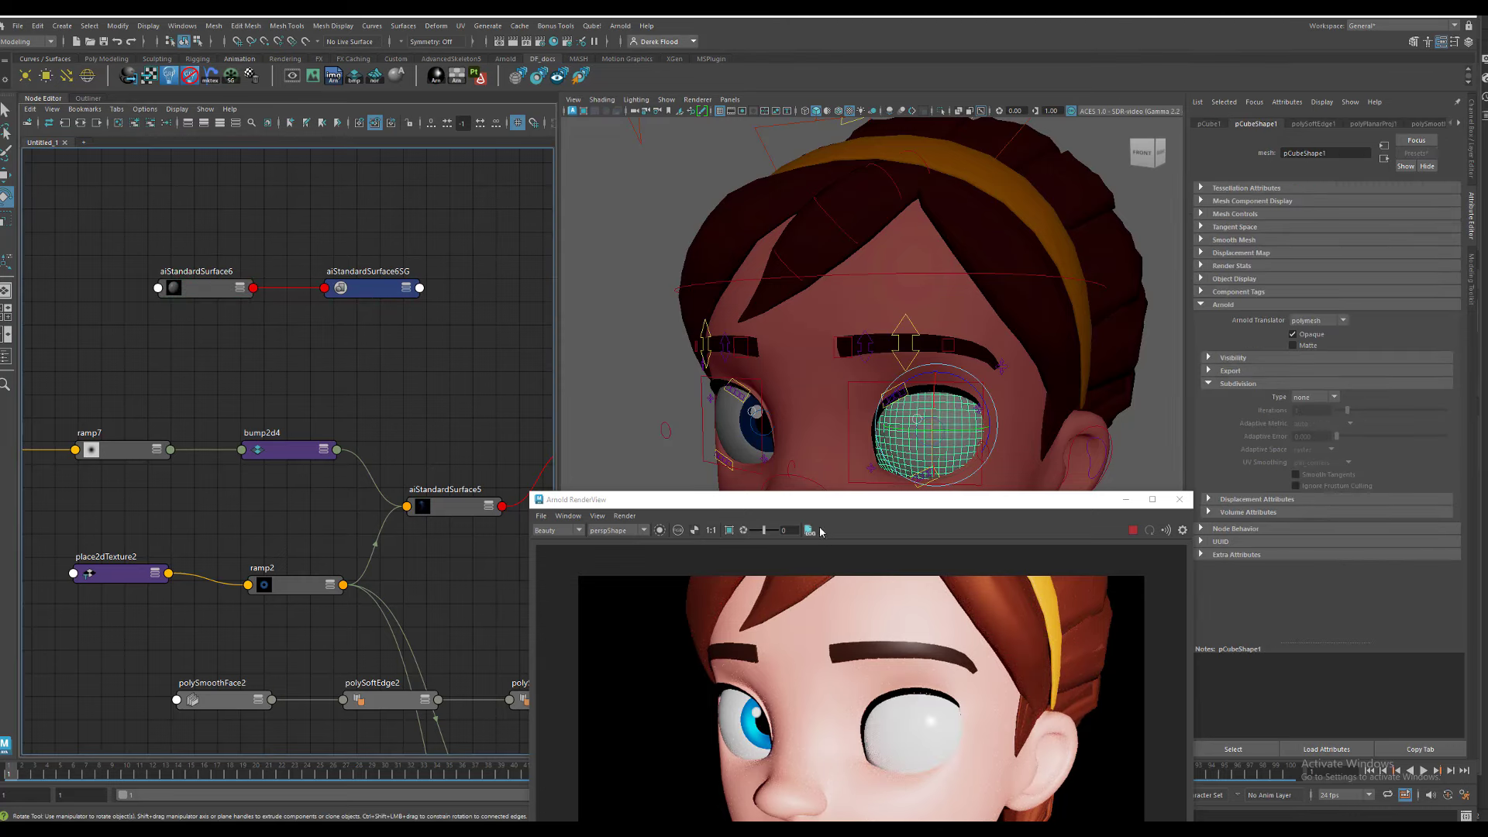
- Set aiStandardSurface6's base weight to 0 and specular roughness to 0.076
left_click(233, 289)
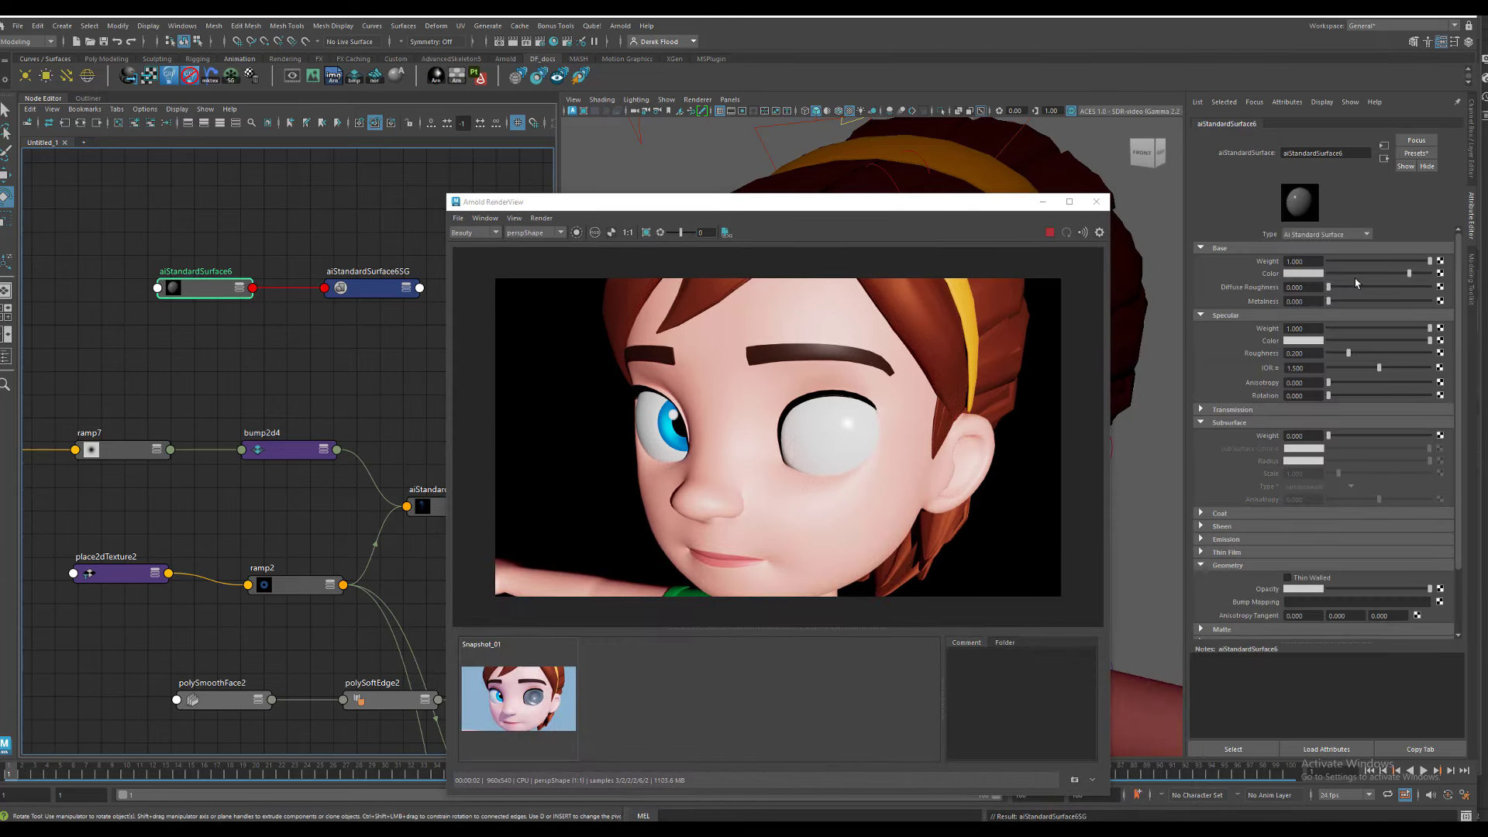
left_click_drag(1375, 264, 1321, 264)
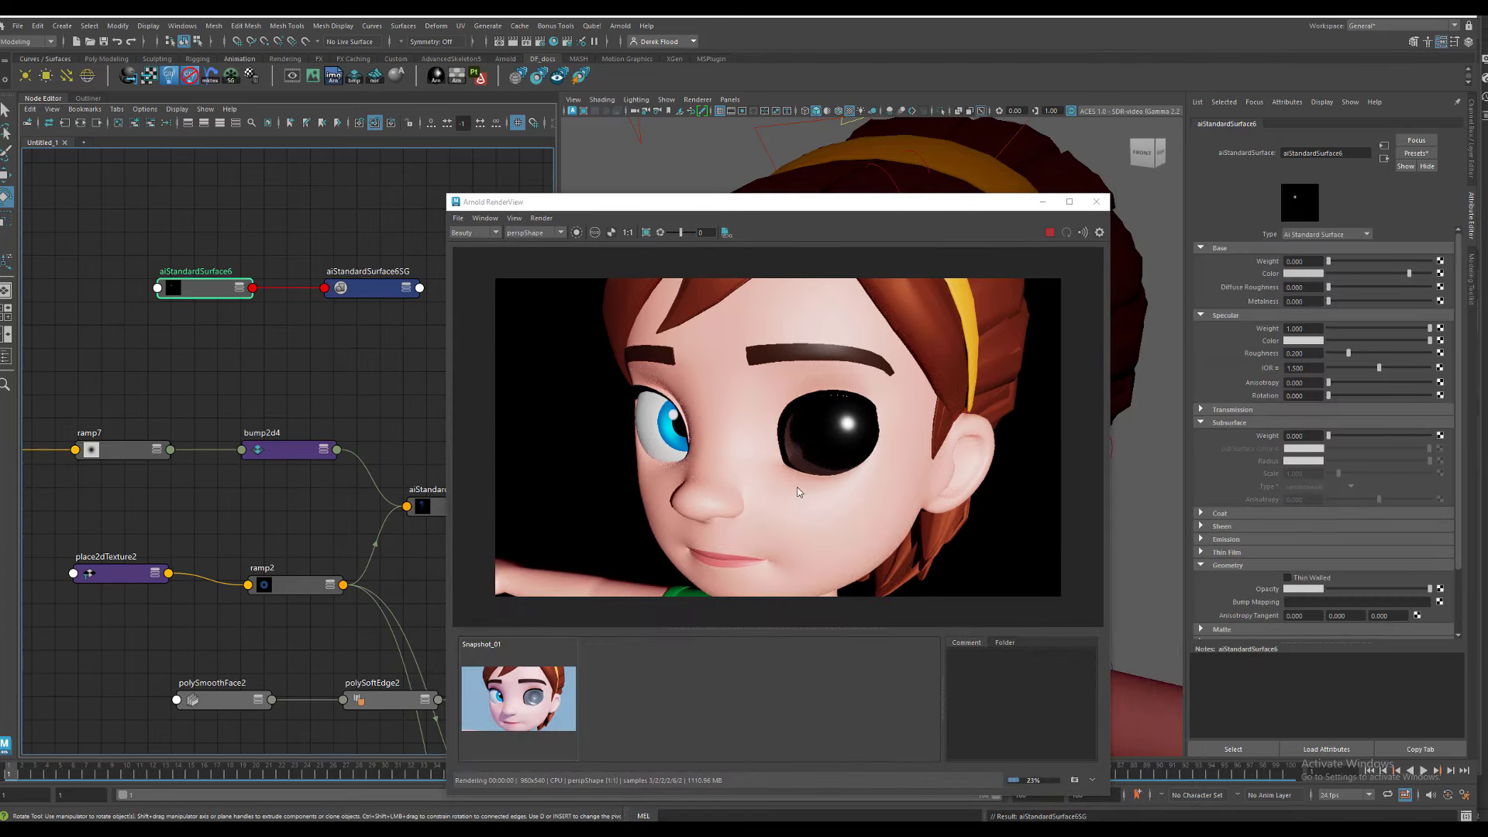
left_click(1336, 352)
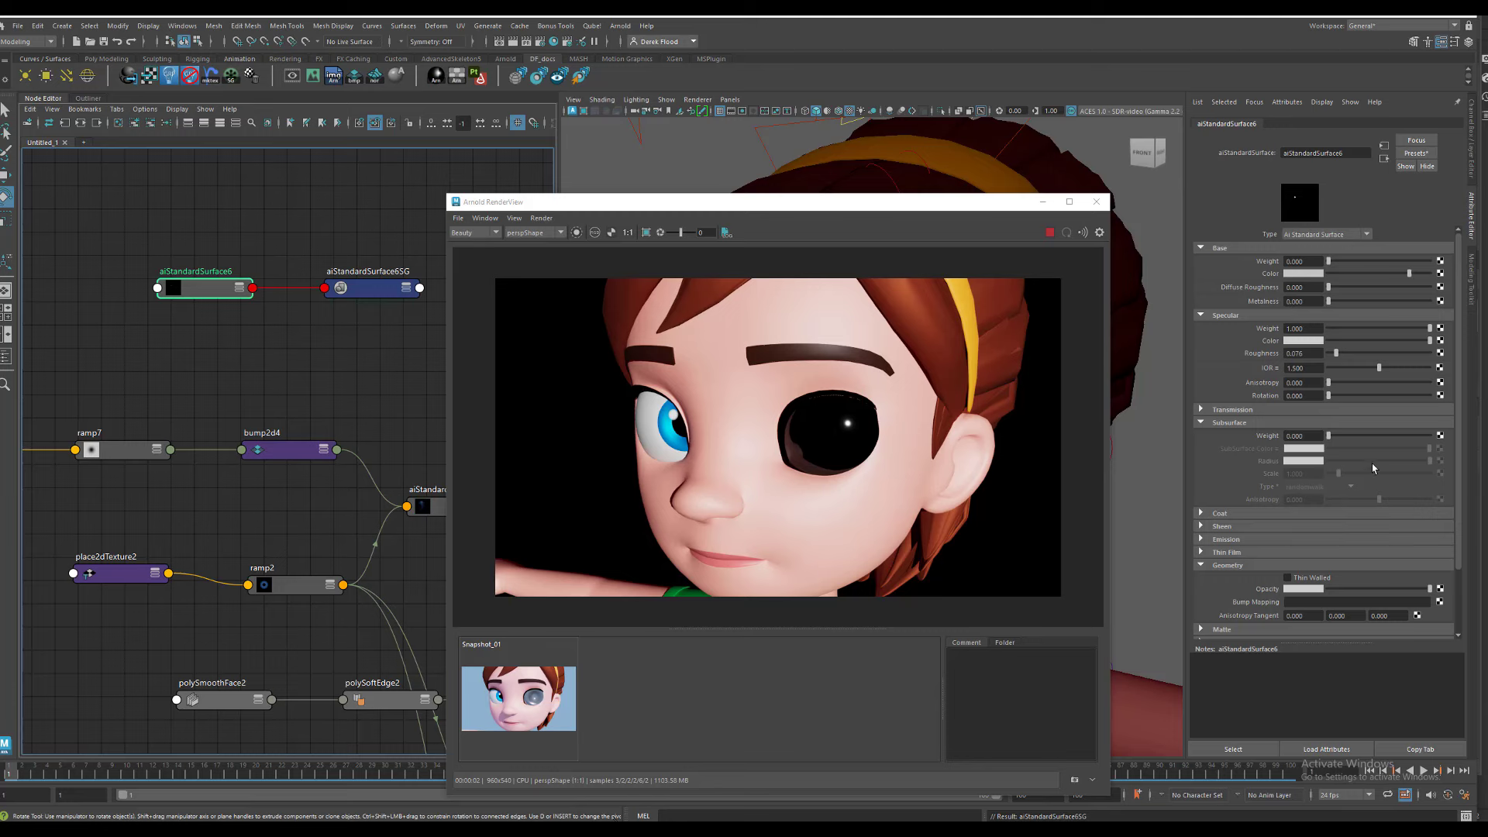
- Set aiStandardSurface6's subsurface weight to about 0.7 with a faintly warm, low-saturation subsurface colour
scroll(1459, 383, "down", 3)
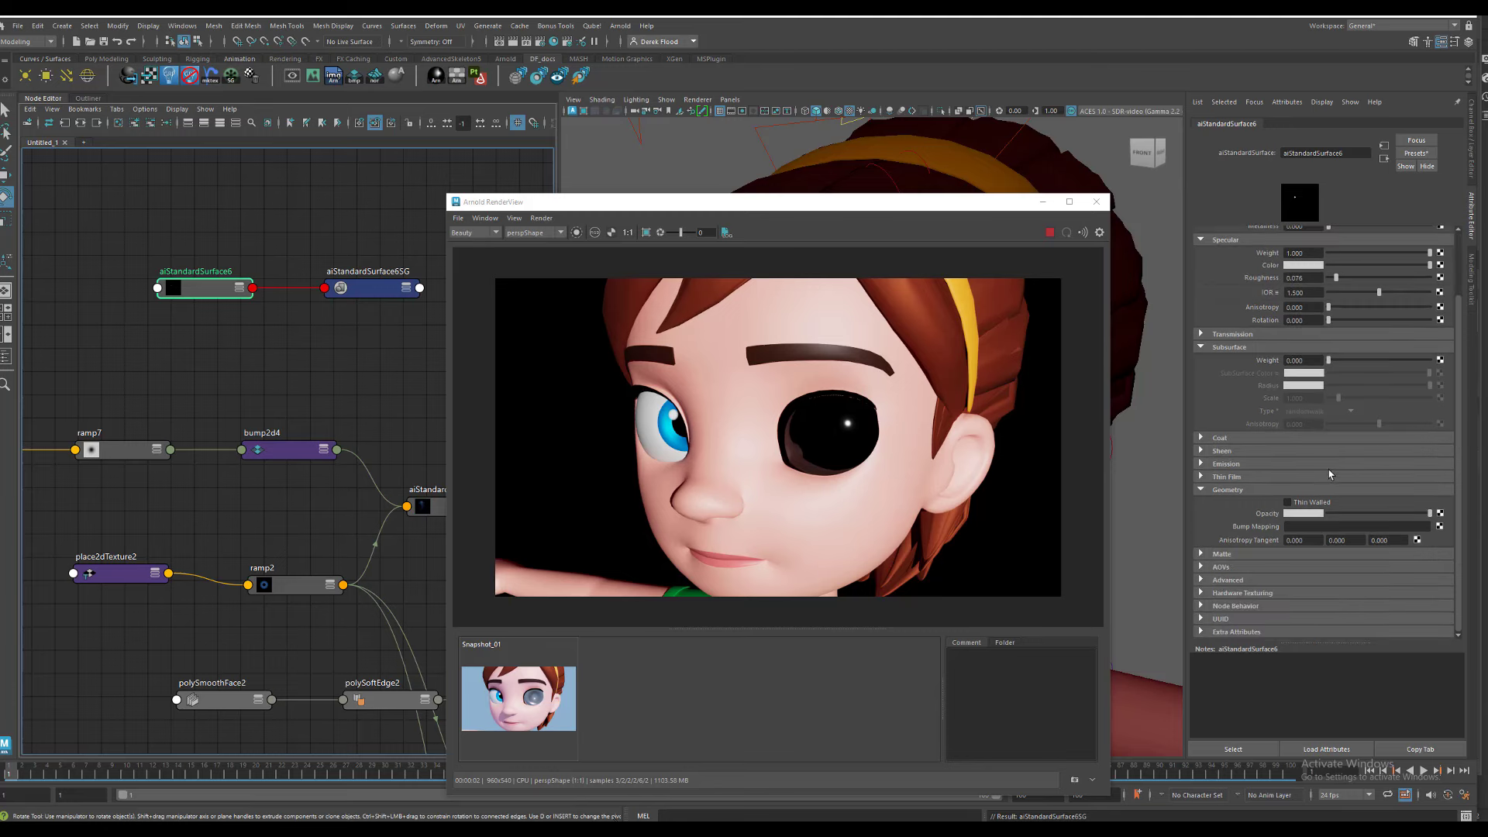
left_click_drag(1328, 359, 1399, 357)
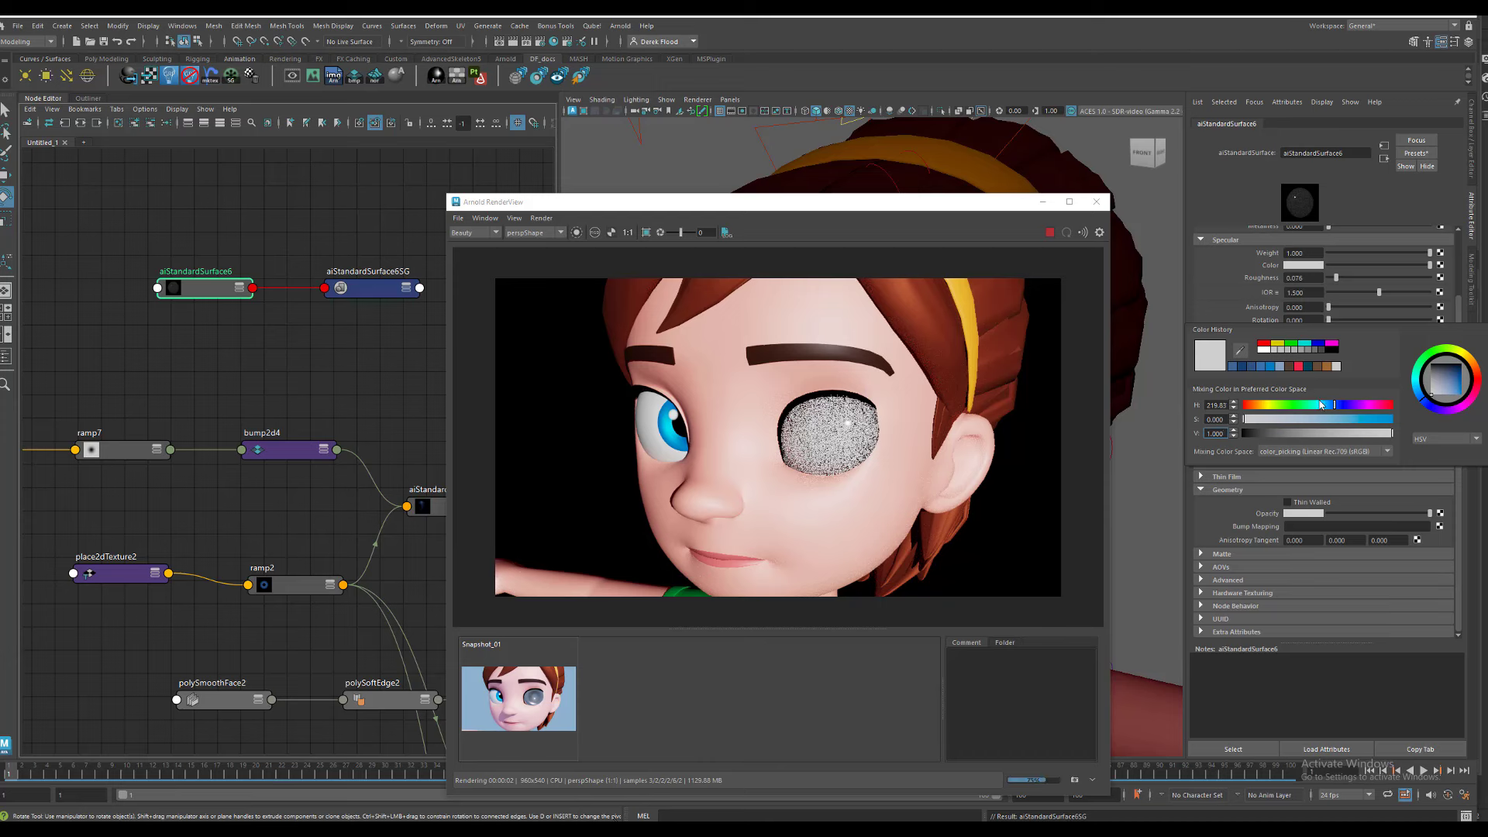
left_click(1259, 405)
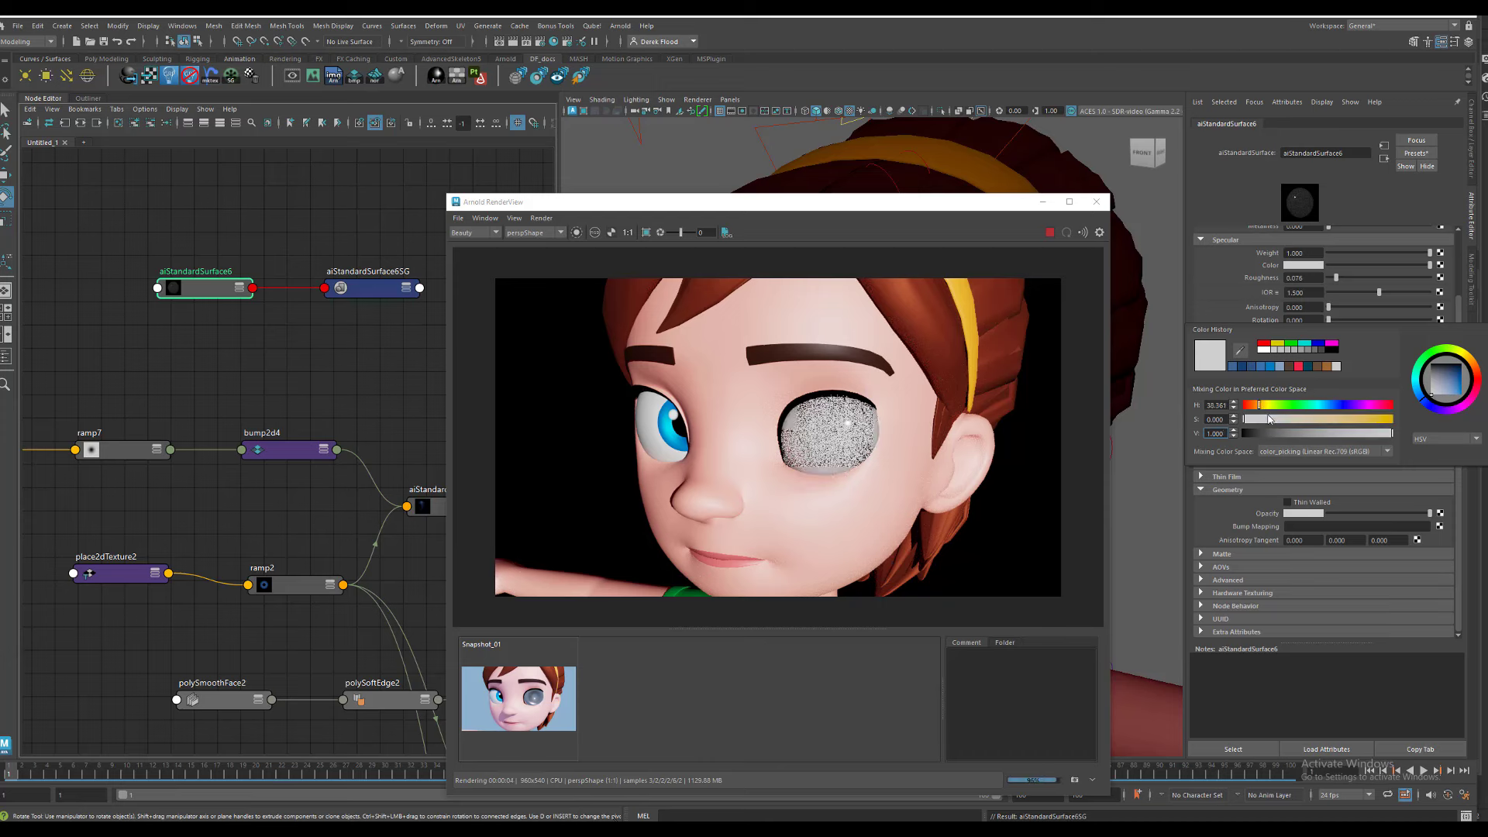
left_click(1268, 418)
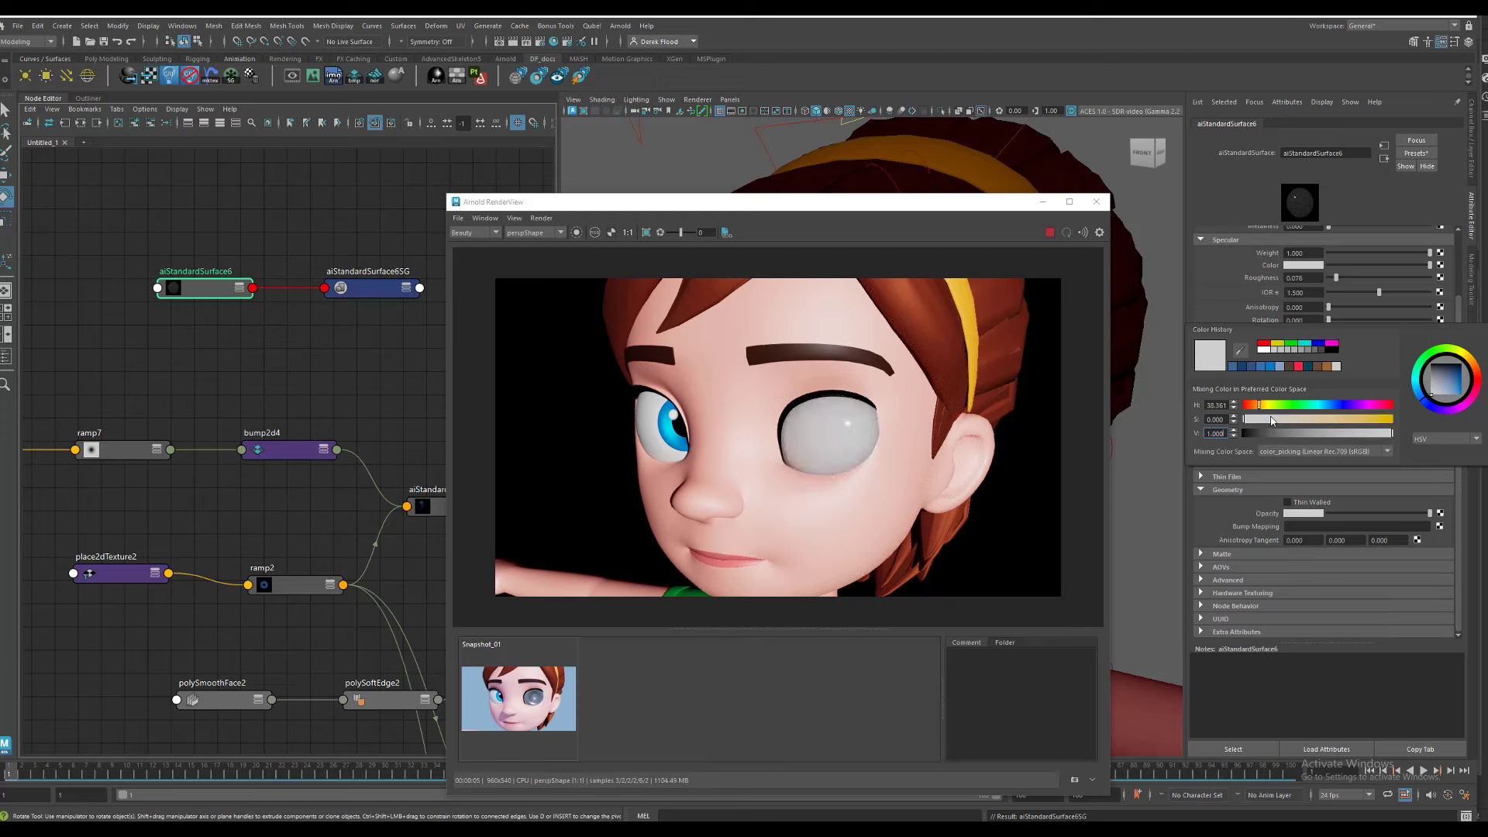
left_click(1387, 434)
left_click(1384, 434)
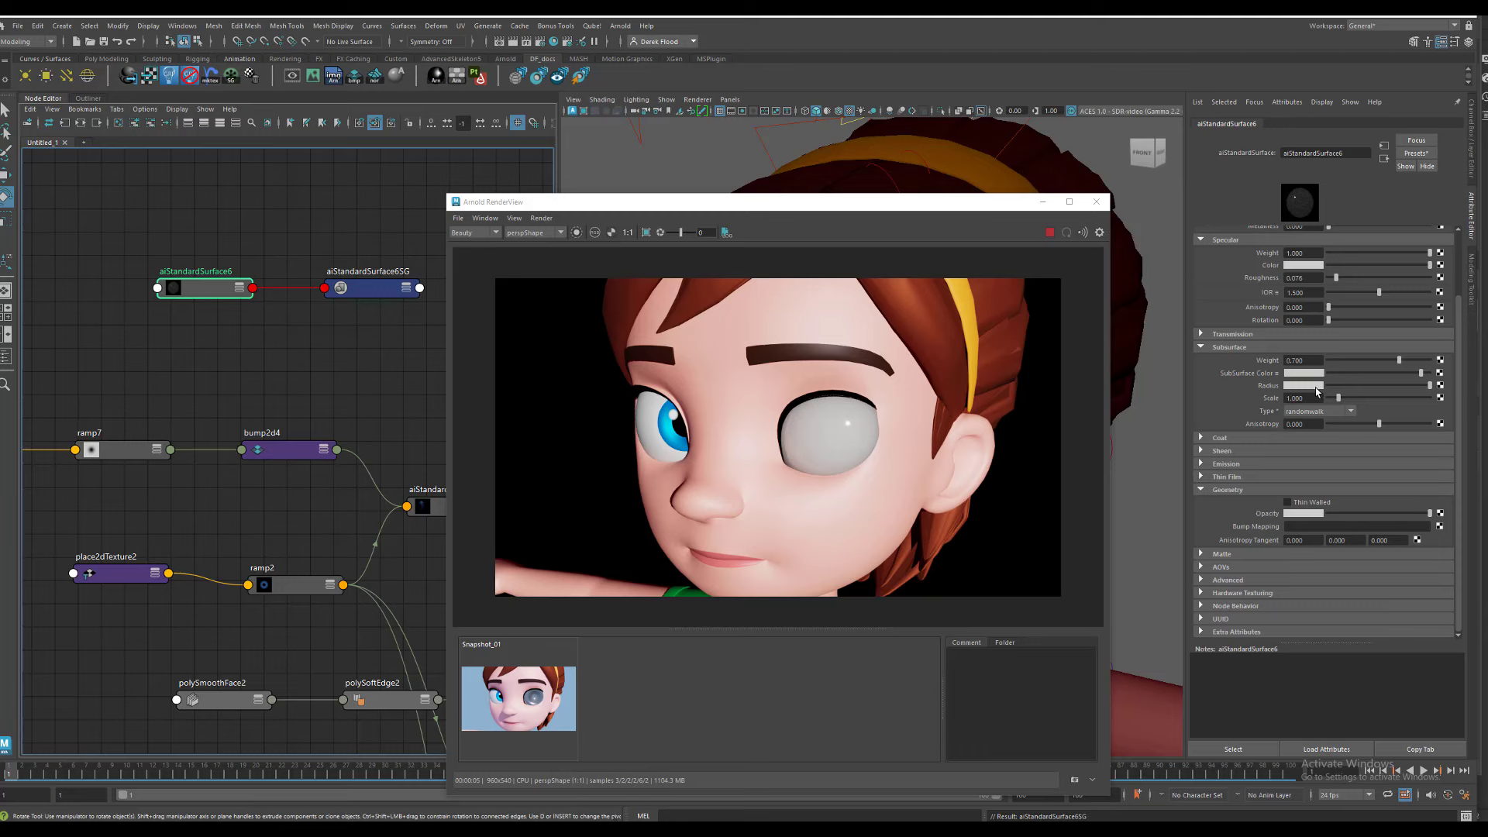
left_click(1309, 373)
left_click(1268, 434)
- Create an aiLayerShader node in the Node Editor using the 'ailay' search
left_click_drag(743, 208, 808, 200)
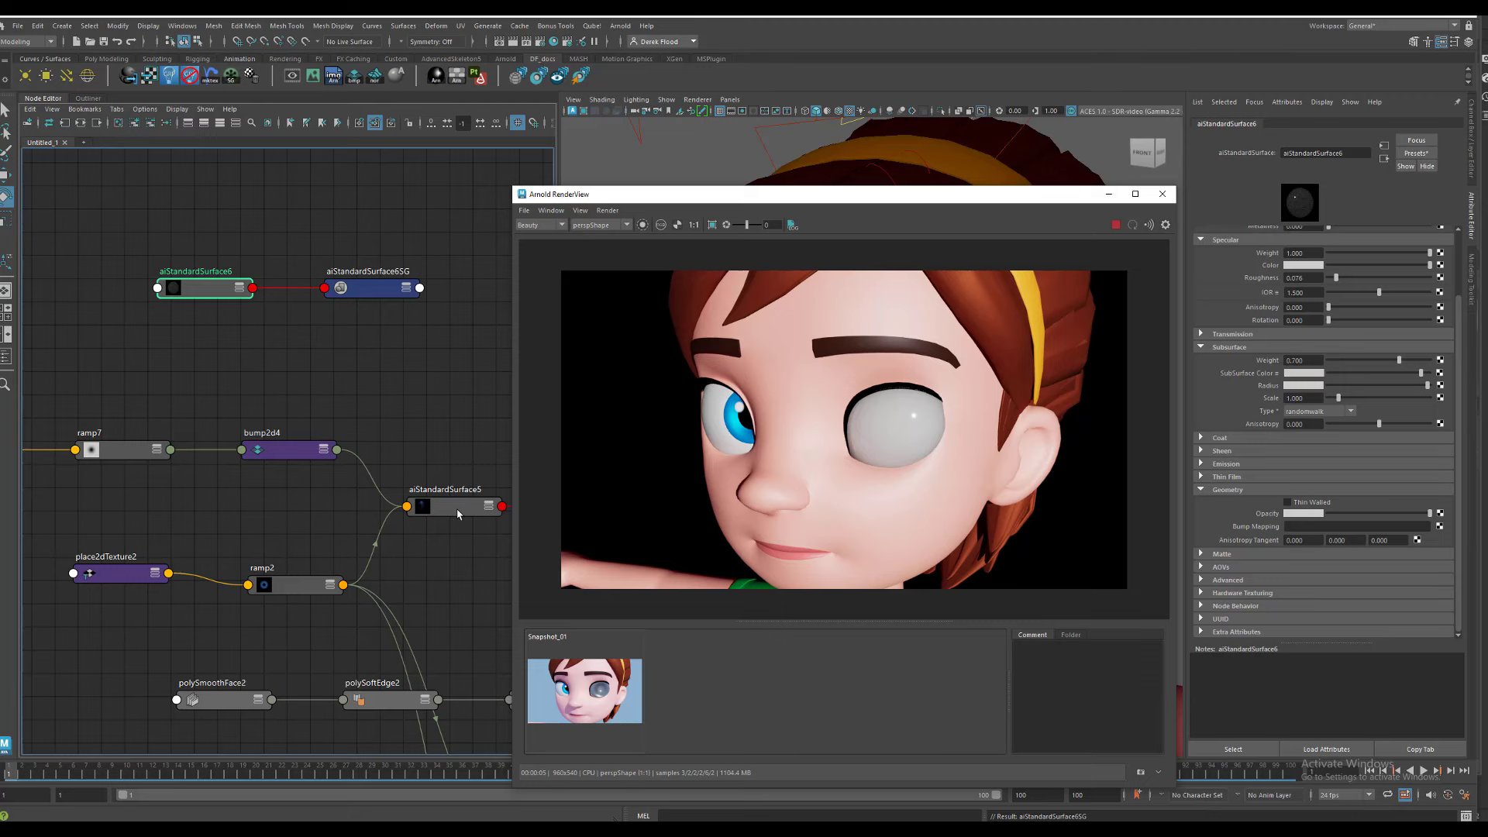
left_click_drag(828, 194, 933, 335)
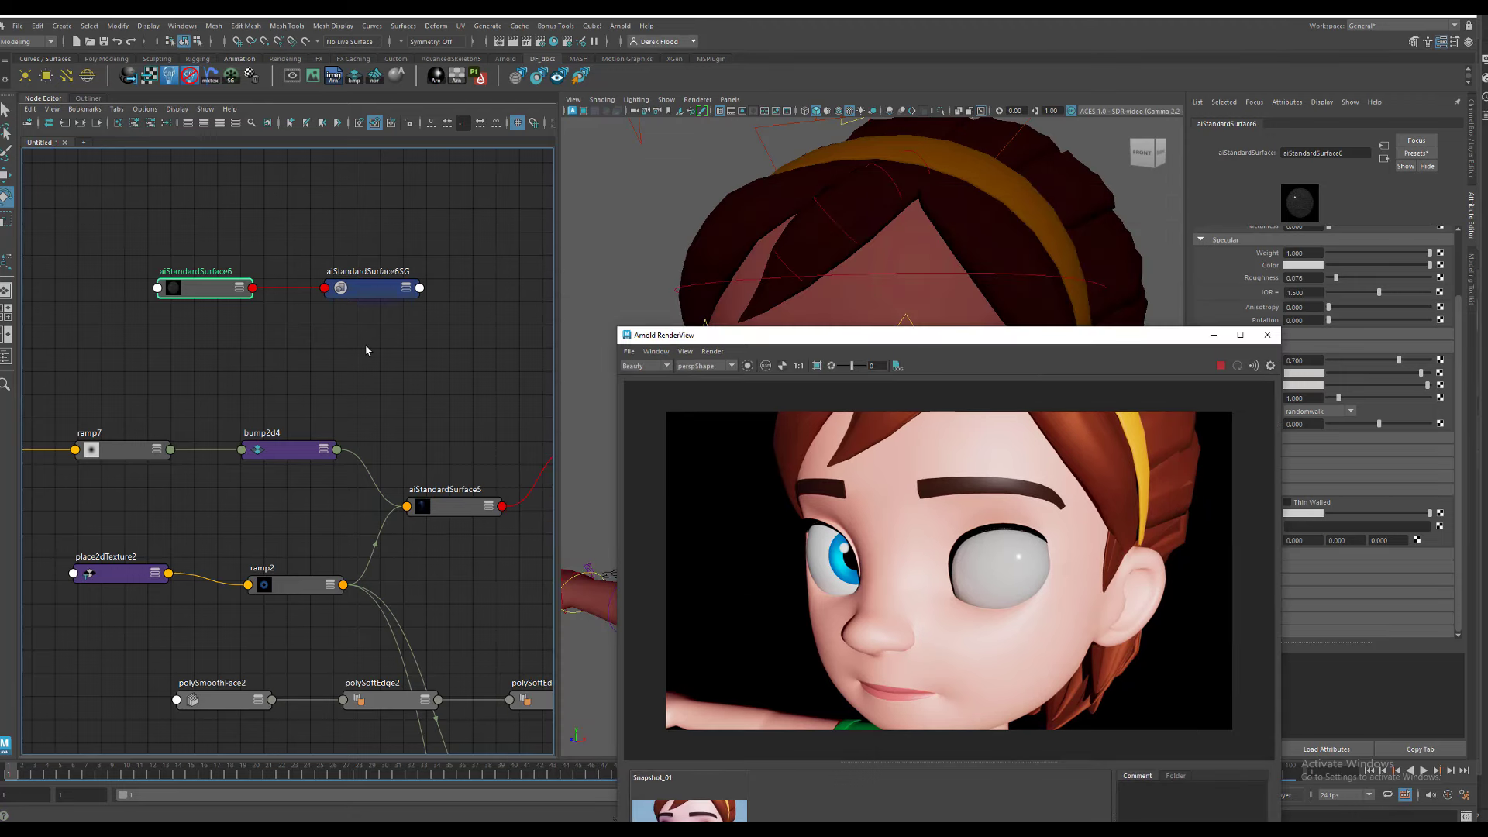
left_click(366, 353)
key("Tab")
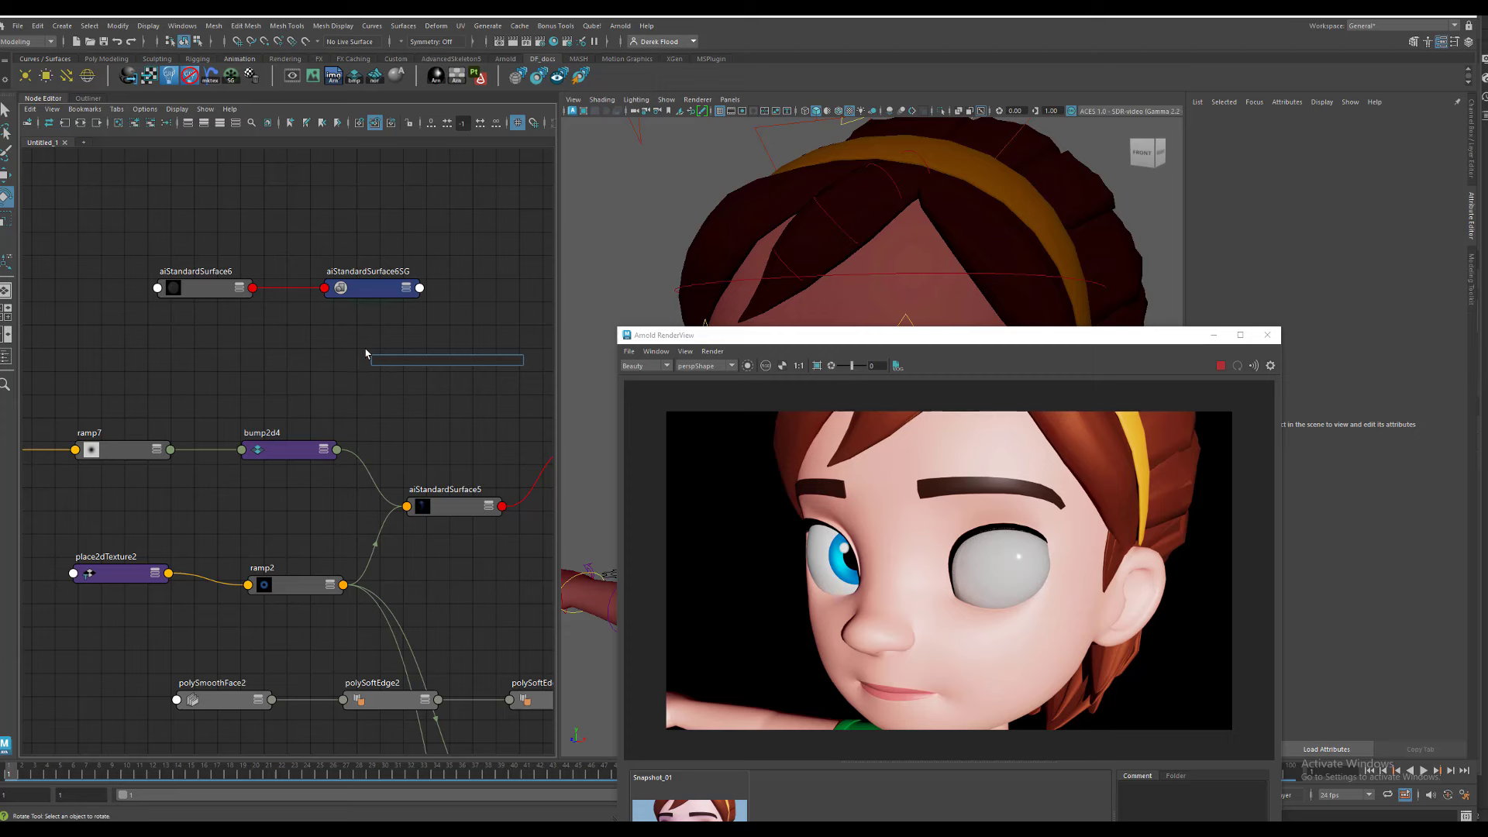
type("ailay")
left_click(397, 392)
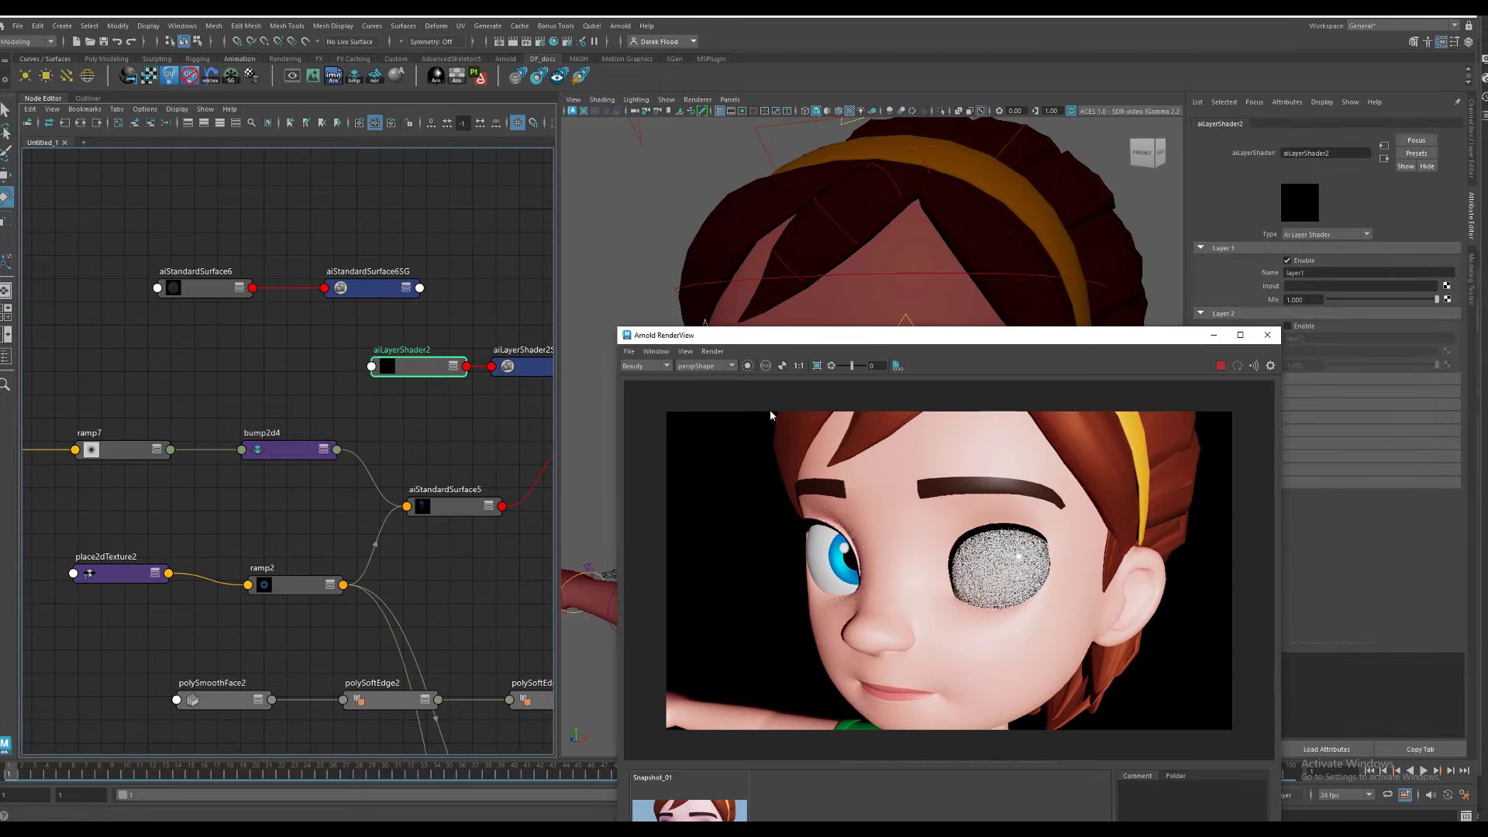
- Assign aiLayerShader2 to the eye and connect aiStandardSurface5 to its Layer 1 input
left_click_drag(736, 335, 680, 532)
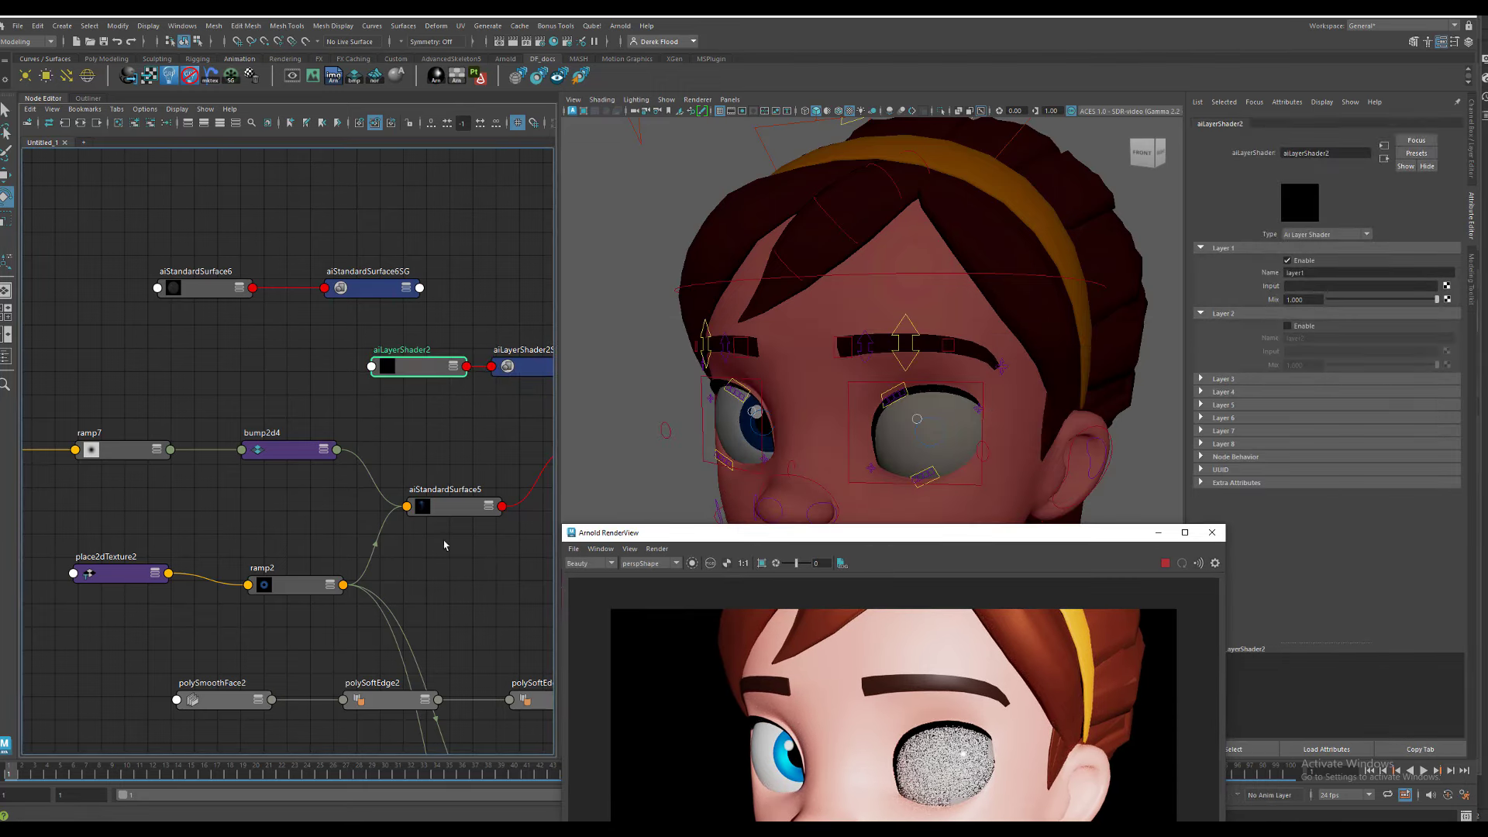
left_click(897, 447)
right_click(420, 368)
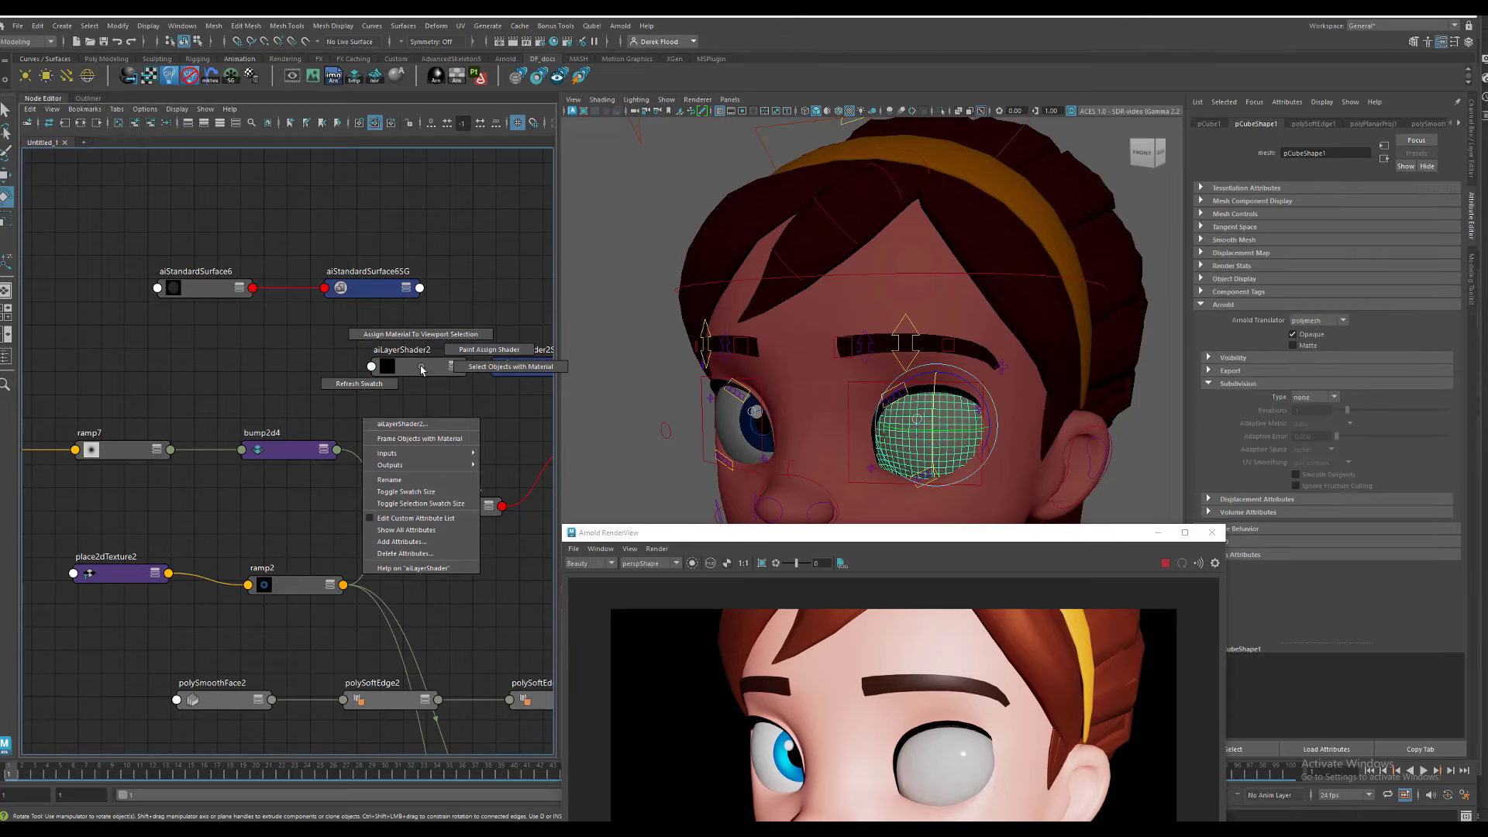
left_click(421, 334)
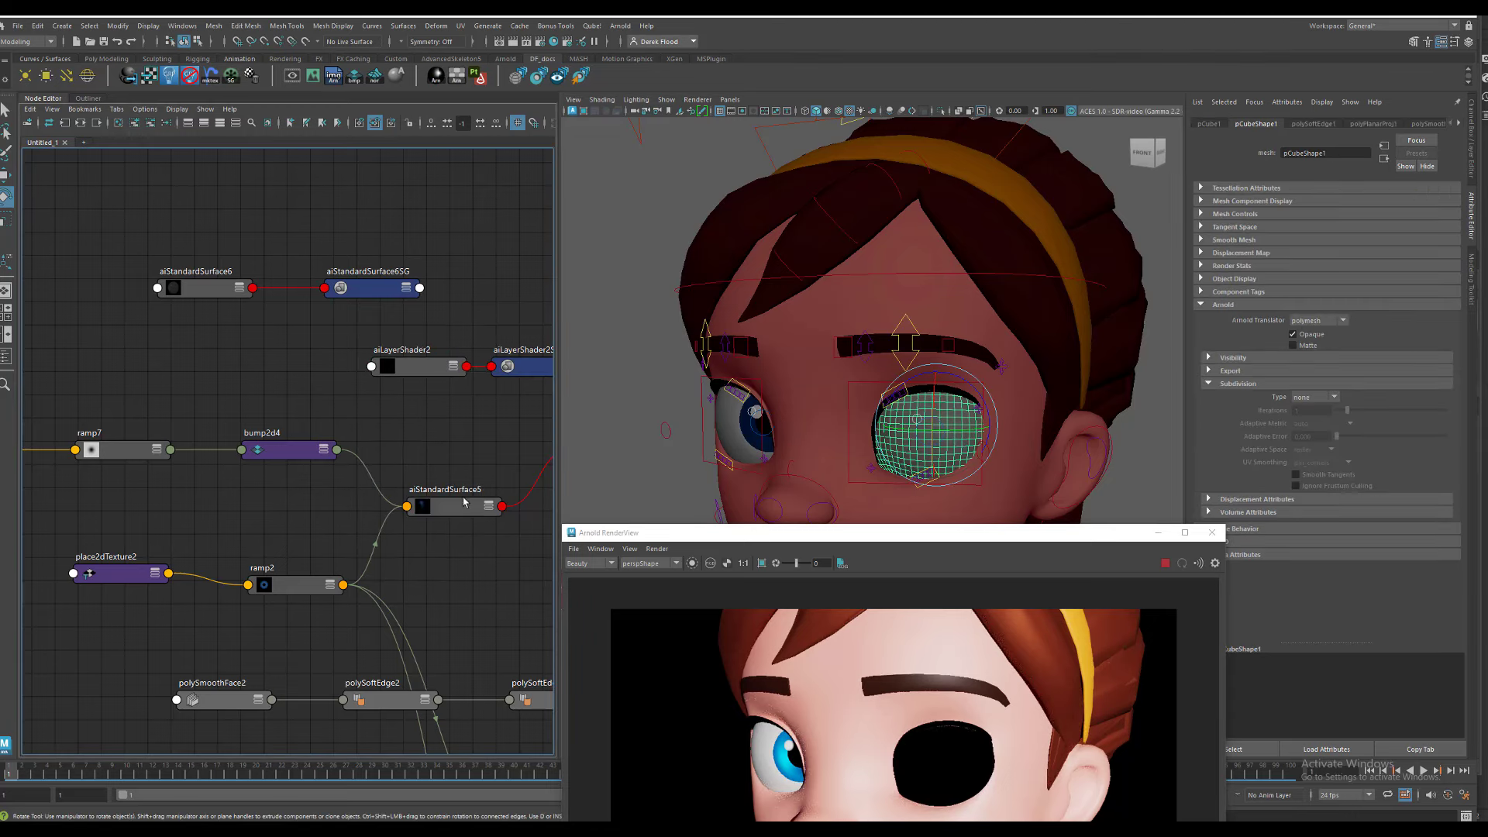
left_click(453, 371)
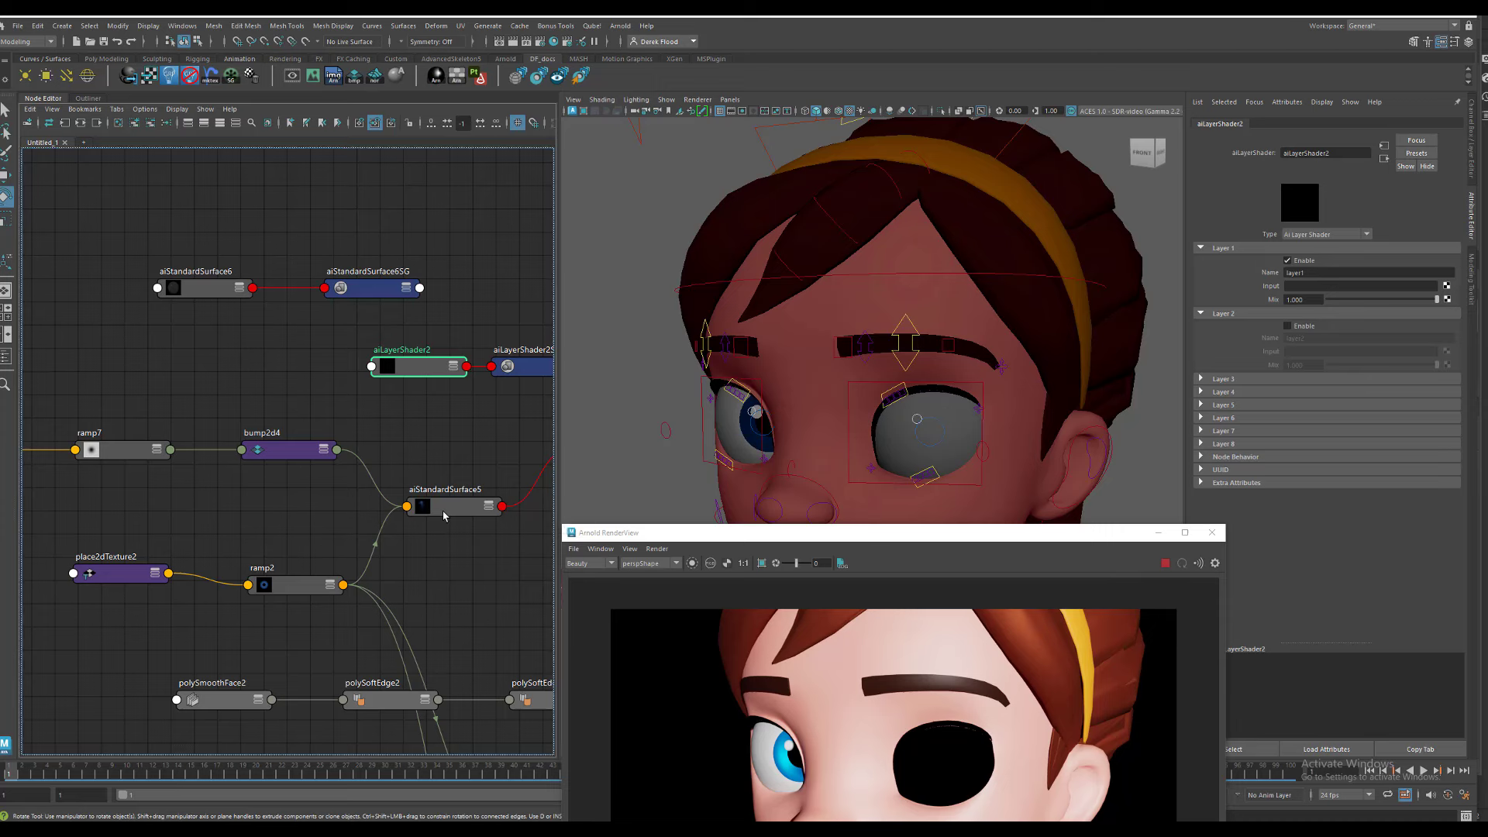
middle_click_drag(444, 515, 1256, 288)
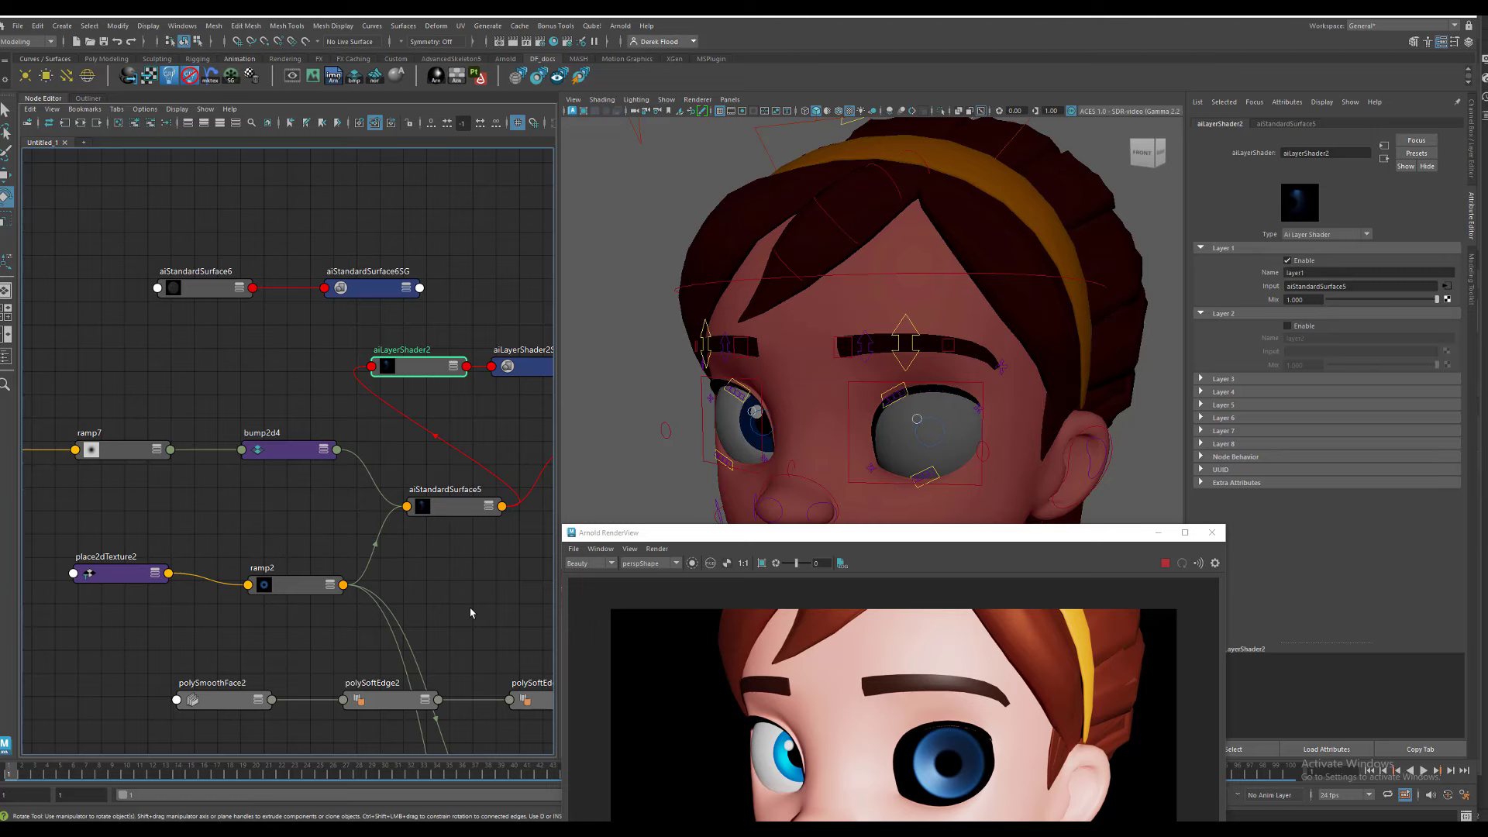
- Give aiStandardSurface5 a full Coat Weight of 1.0 for a glossy iris
left_click(442, 511)
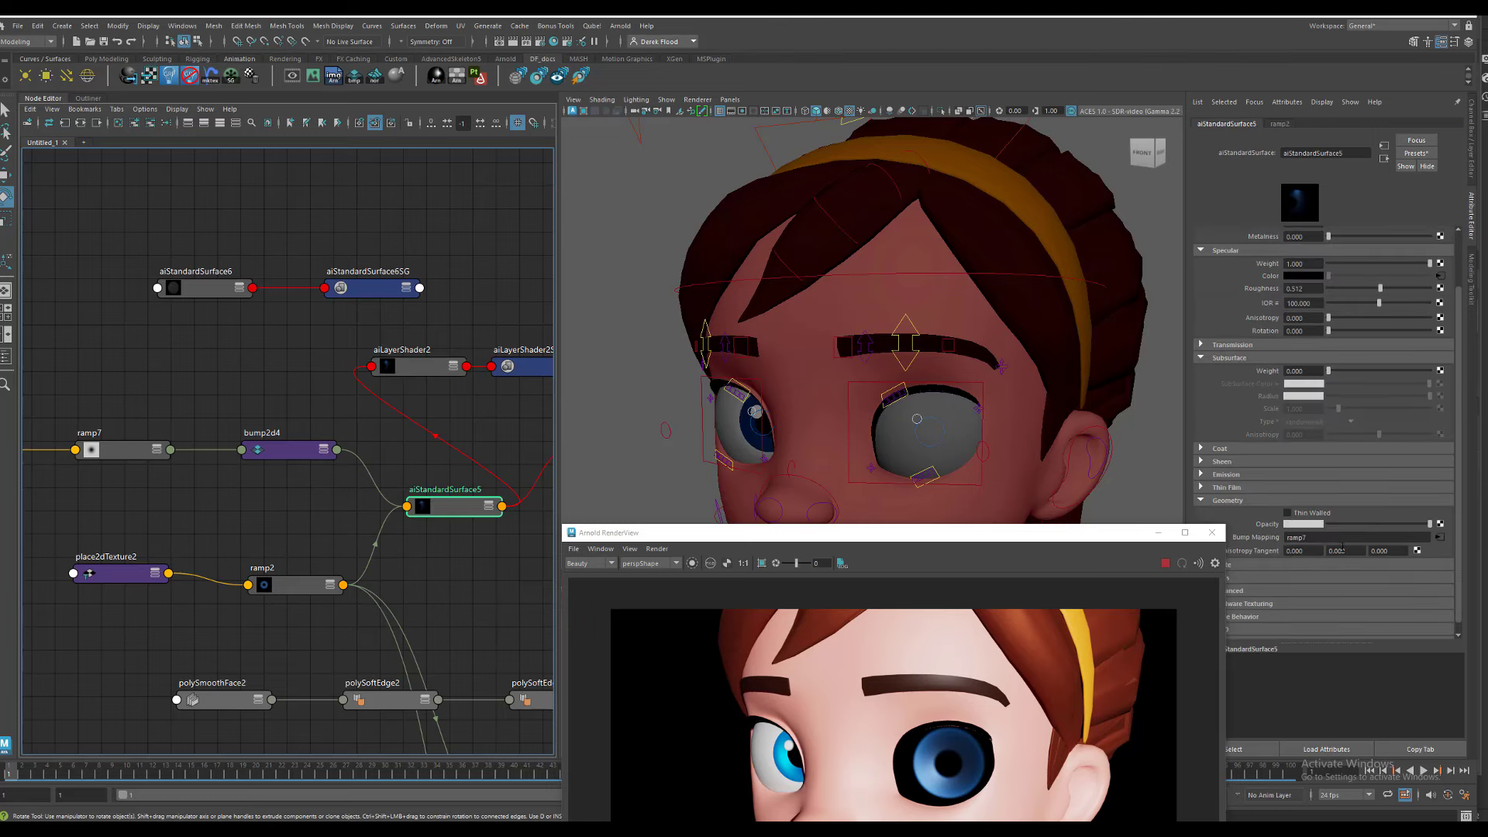
left_click_drag(1095, 529, 1015, 468)
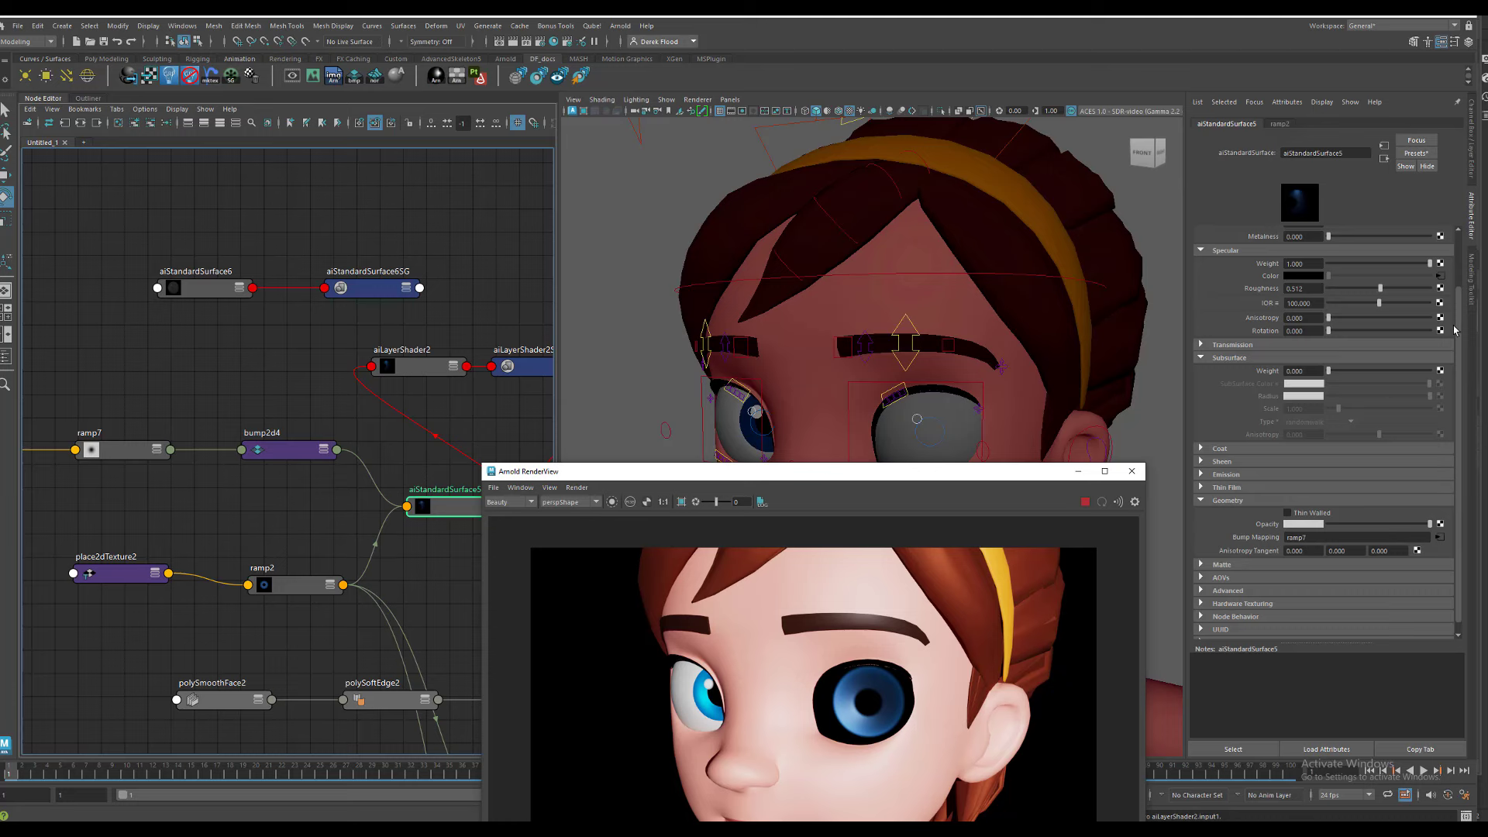
scroll(1467, 372, "down", 1)
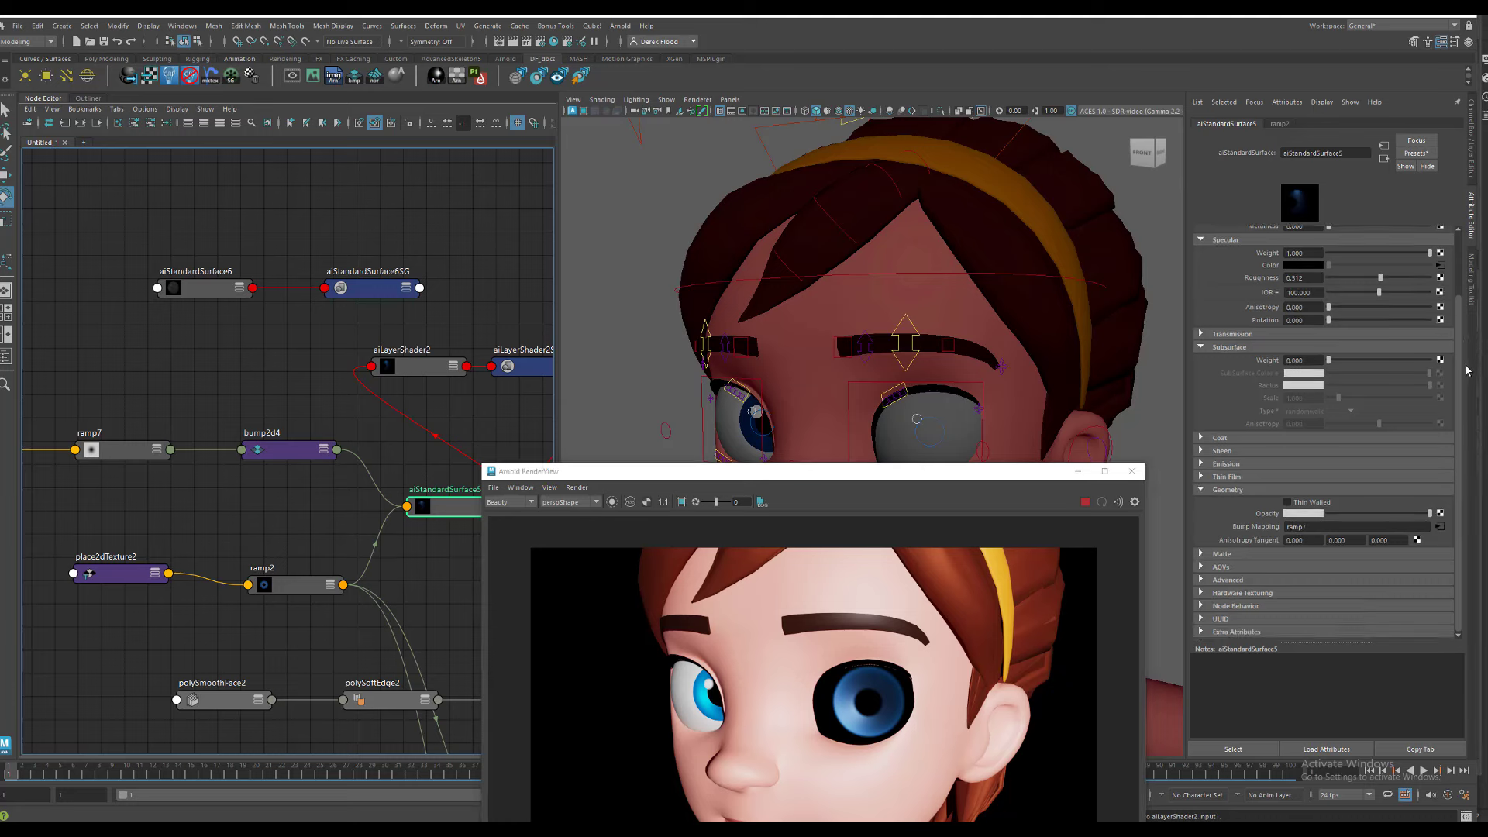
left_click(1237, 437)
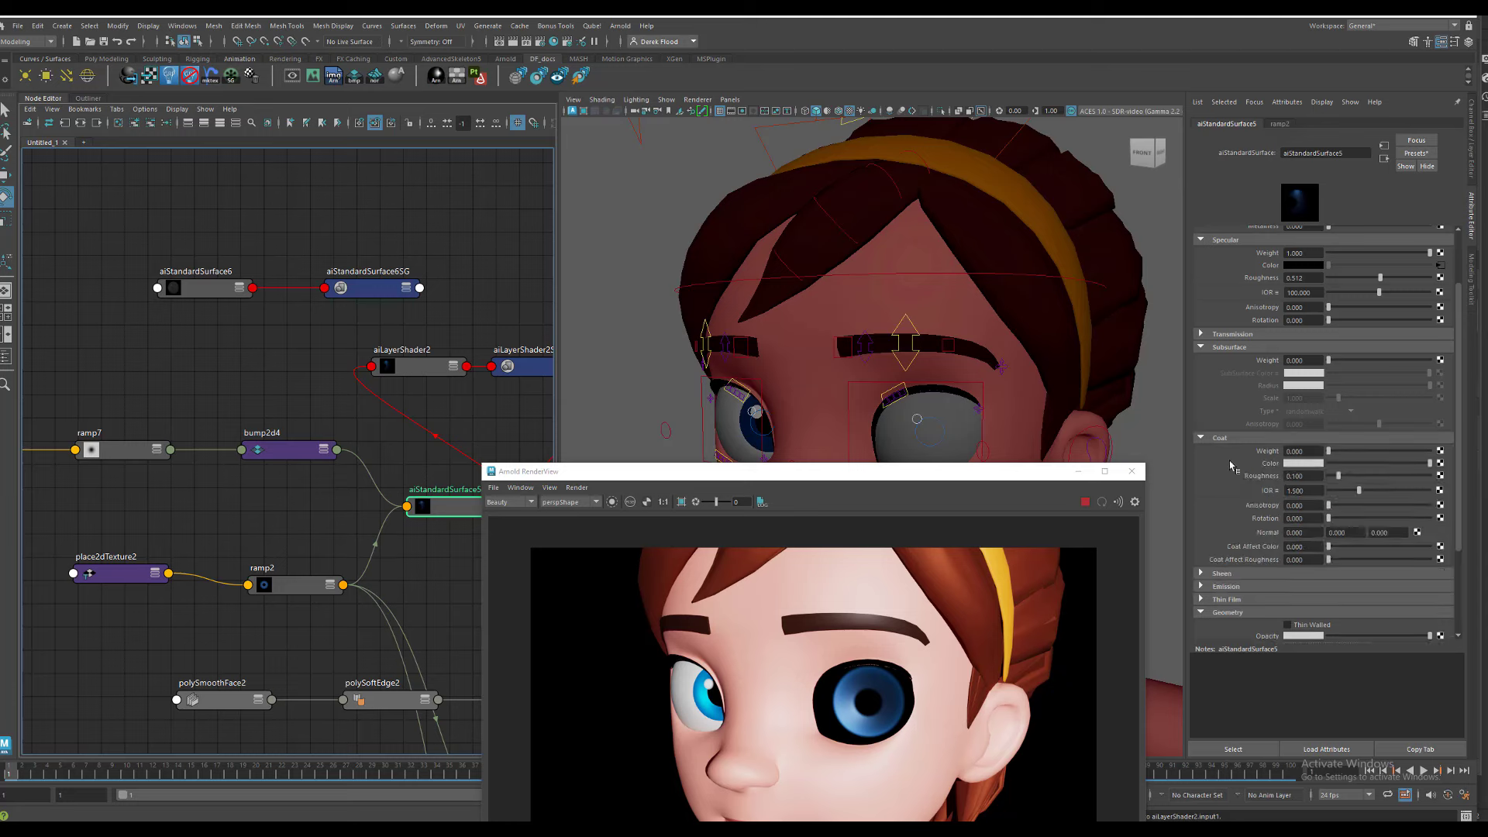
left_click_drag(1374, 454, 1432, 452)
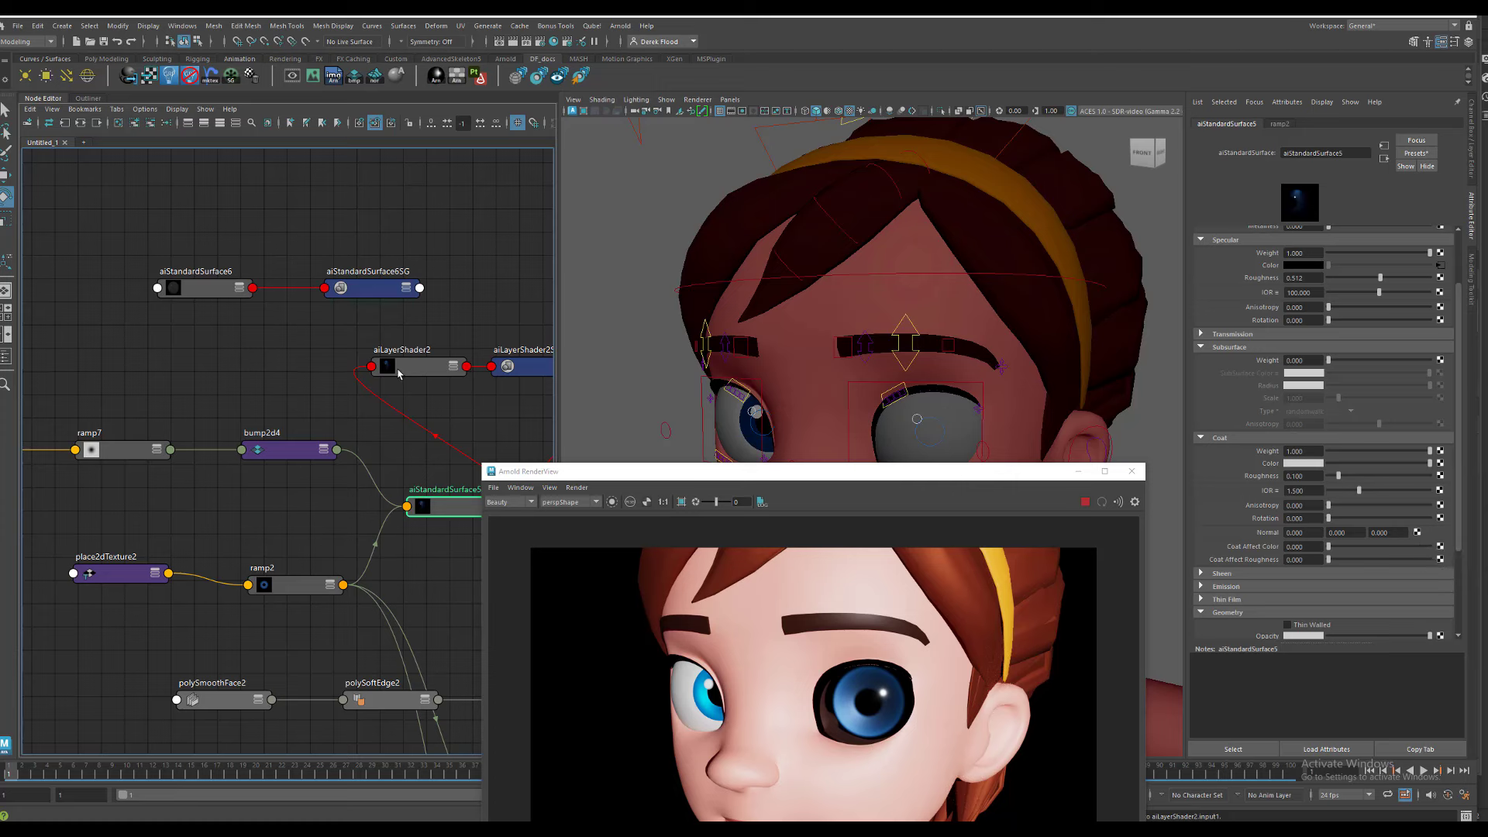
- Enable aiLayerShader2's Layer 2 and connect aiStandardSurface6 as its input
left_click(434, 368)
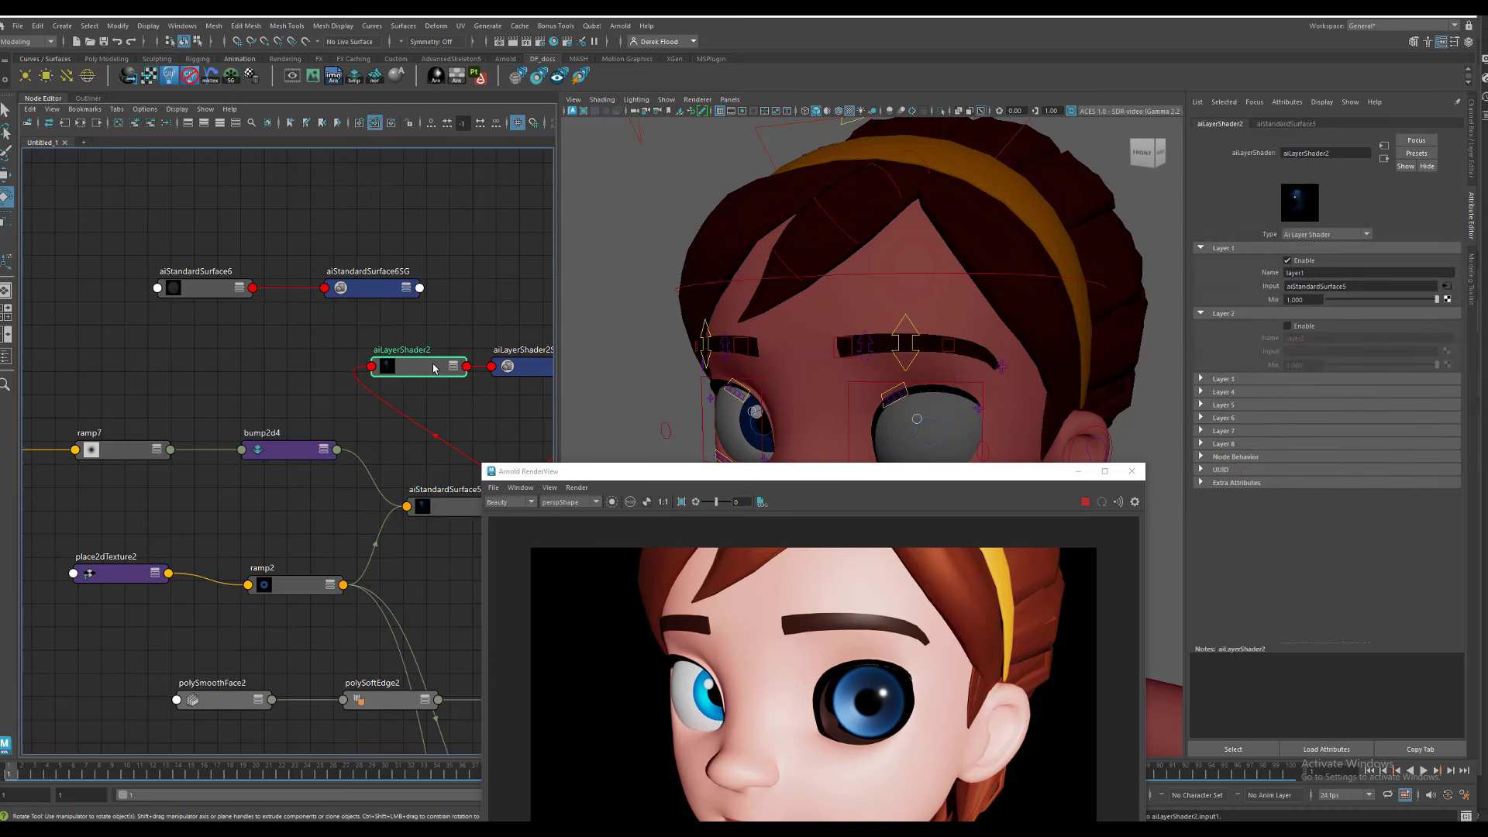
left_click(1288, 326)
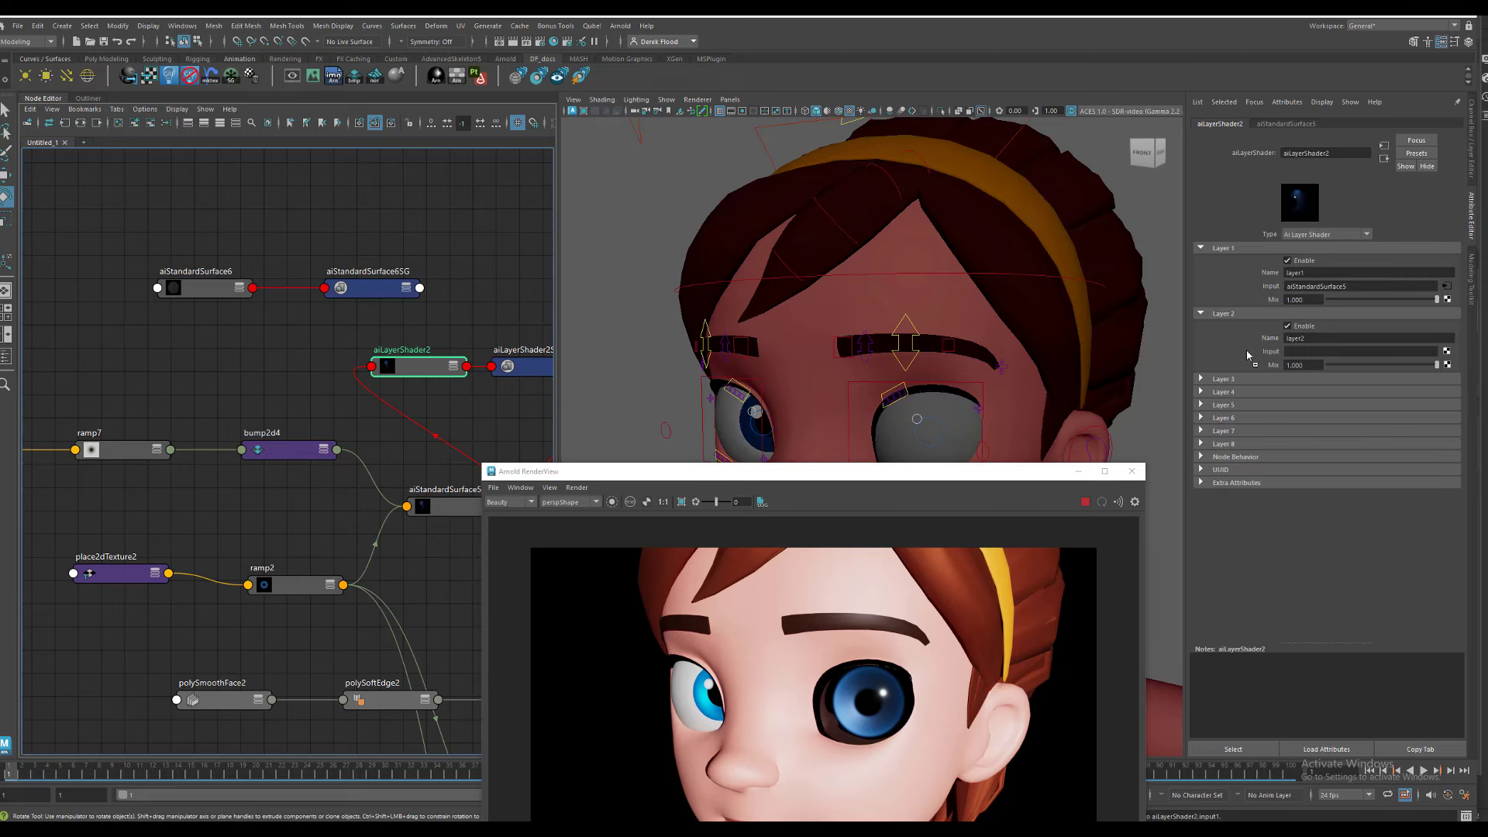
middle_click_drag(1248, 356, 1255, 353)
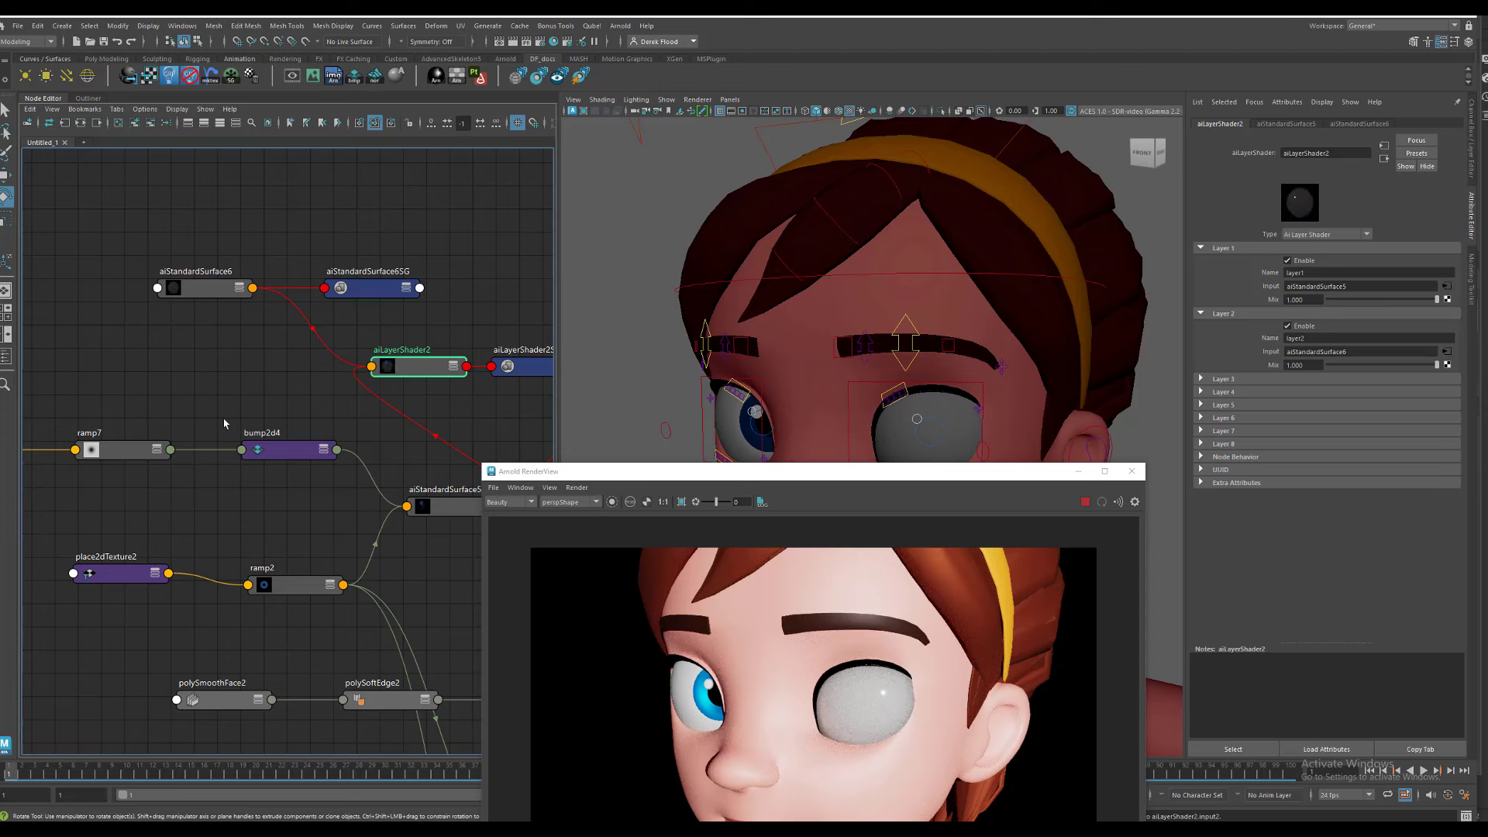
left_click(209, 401)
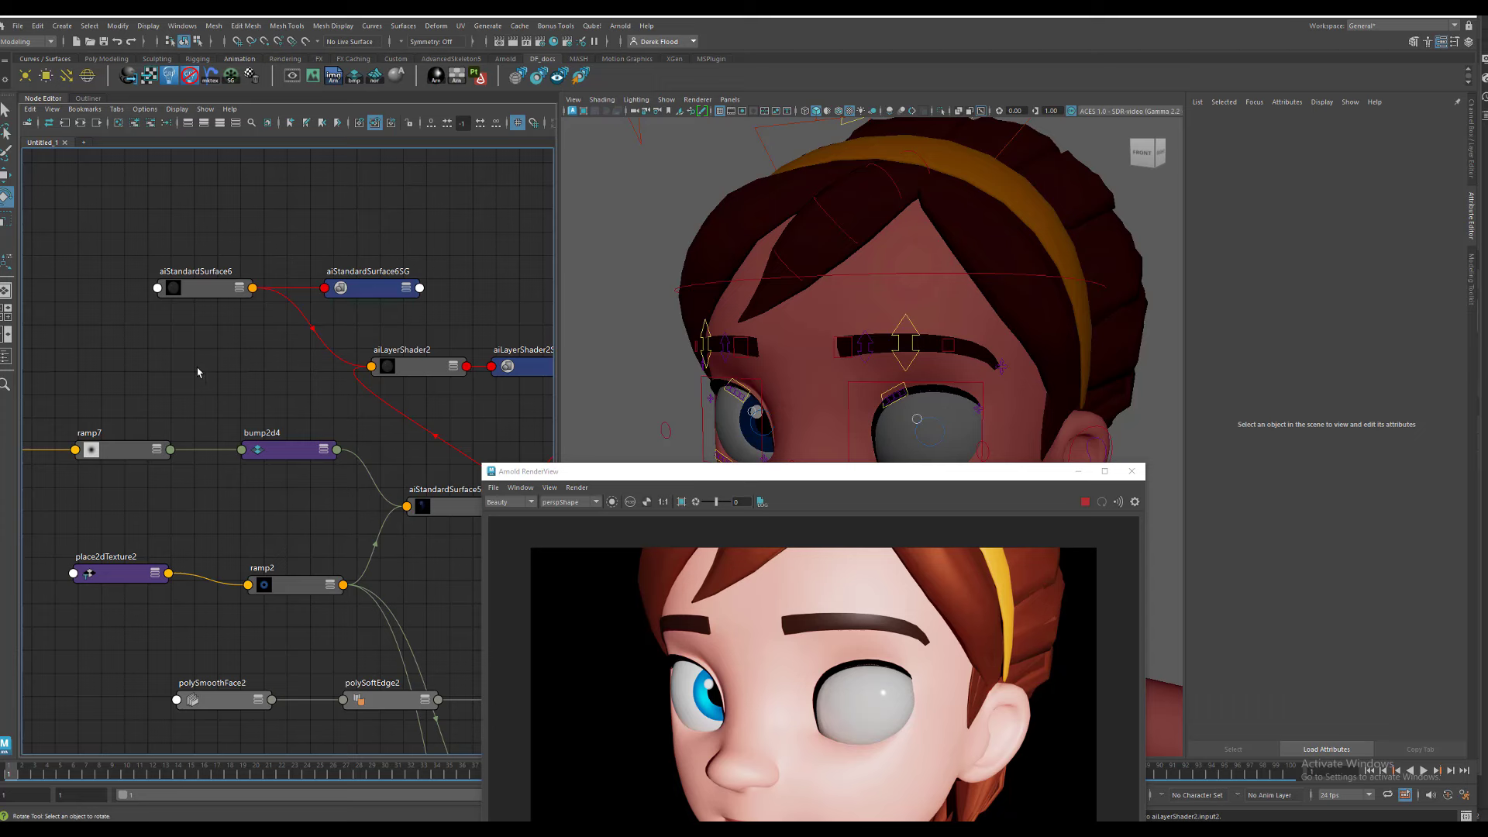
- Create a Circular Ramp texture with None interpolation and a white outer colour
key("Tab")
type("ra")
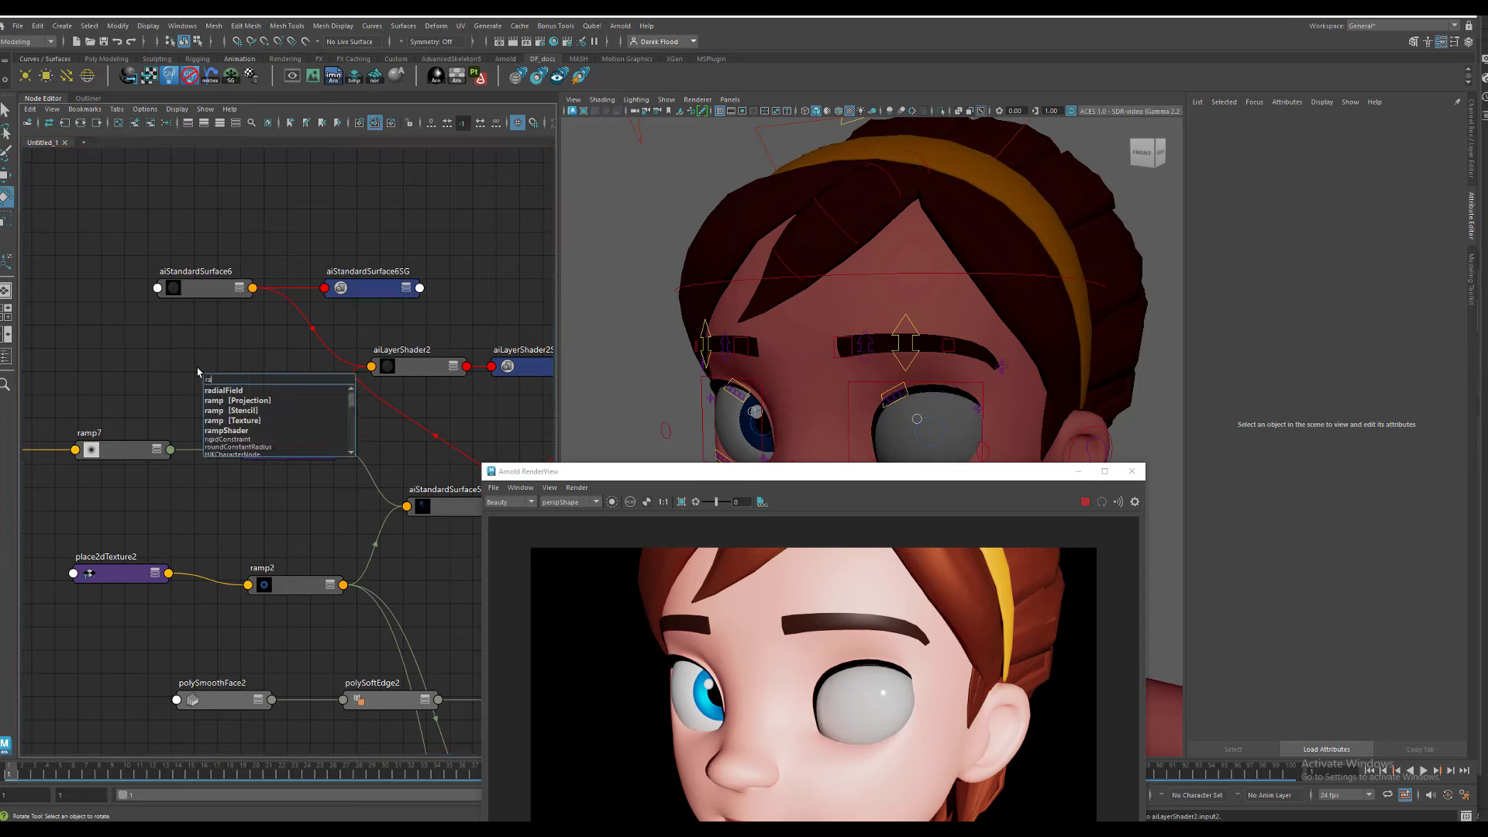
type("mp")
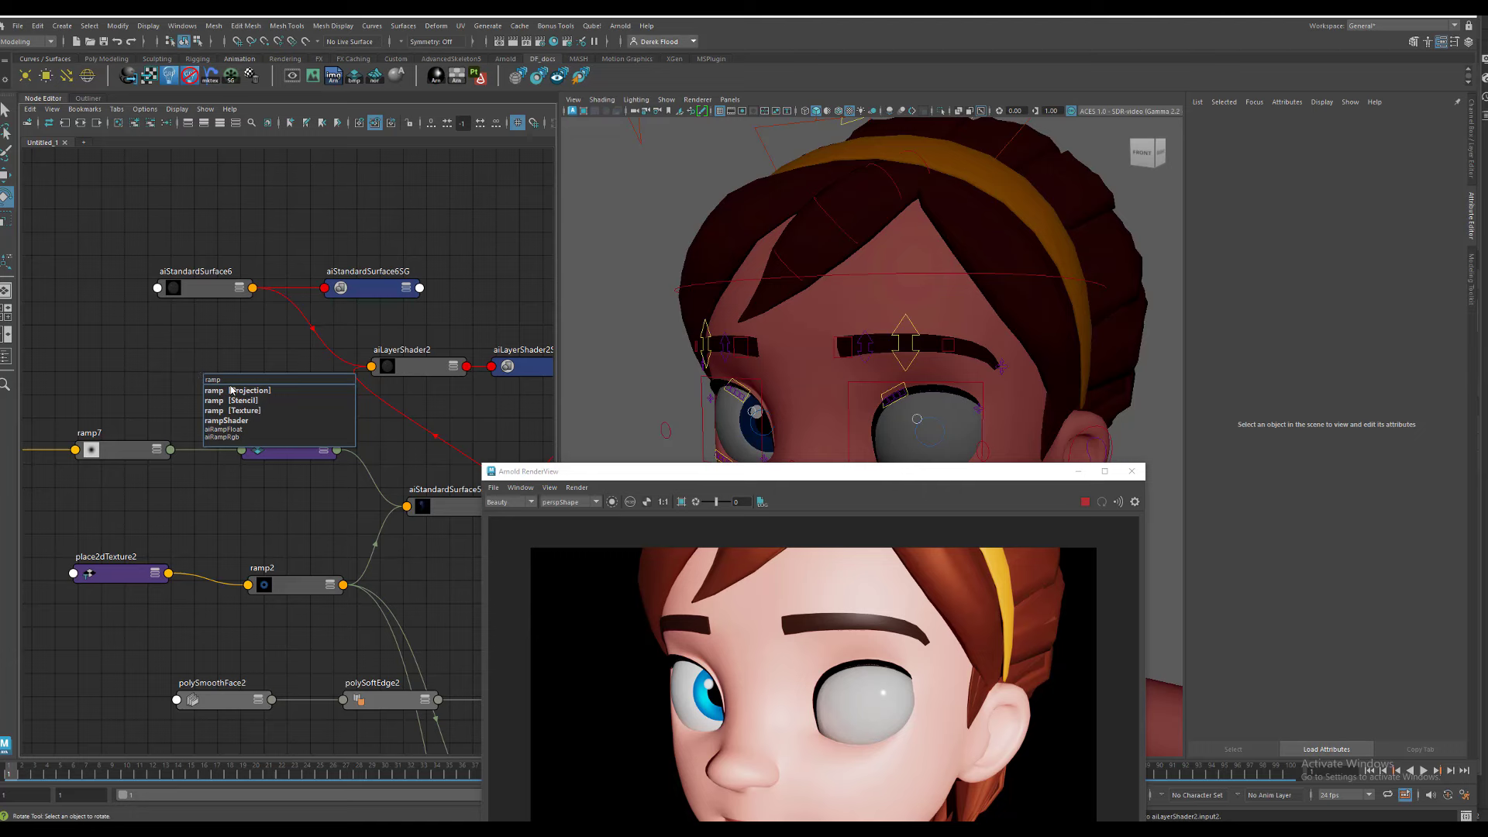
left_click(248, 410)
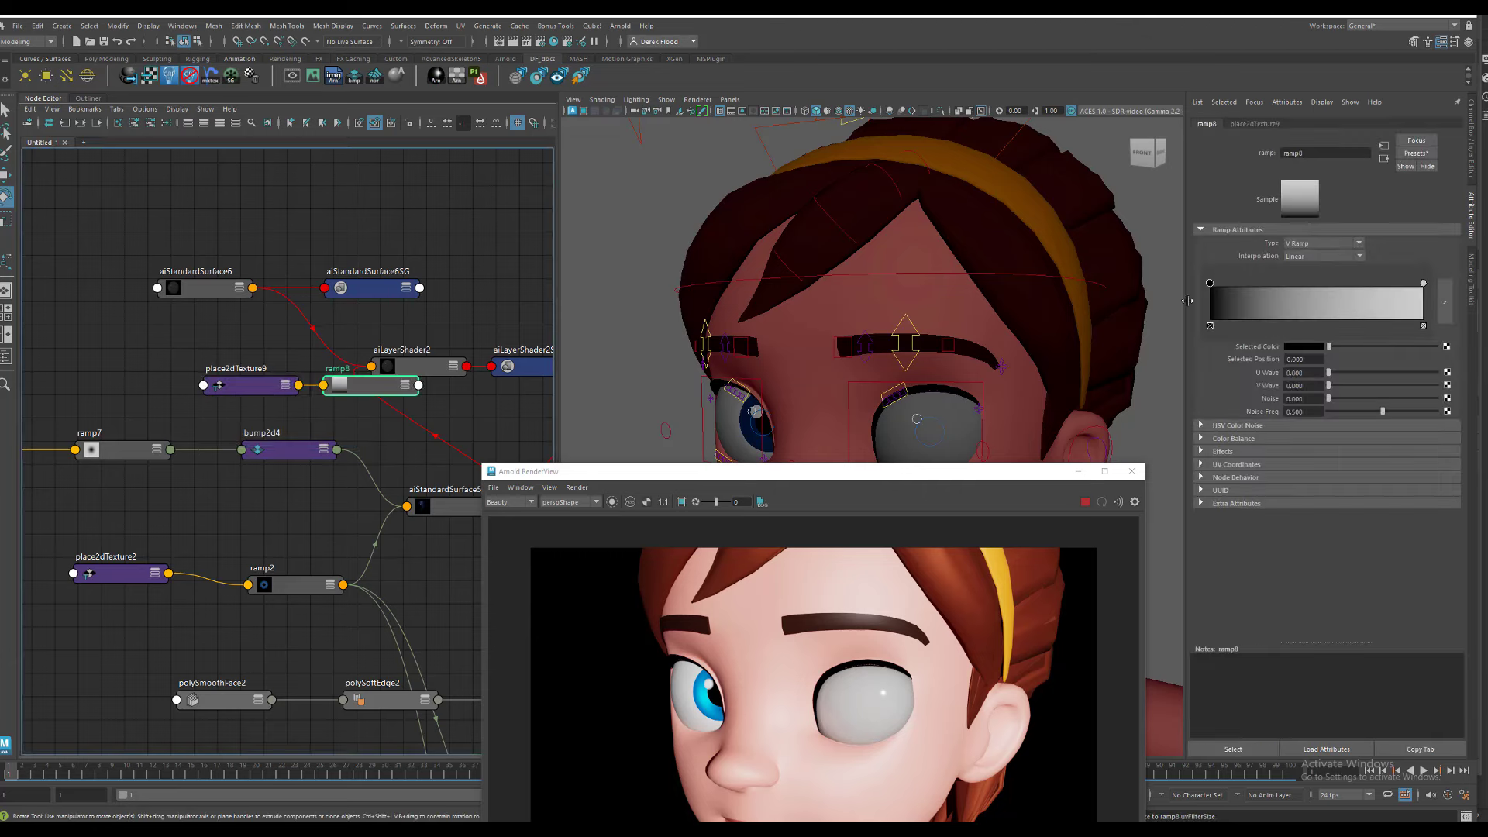
left_click(1364, 244)
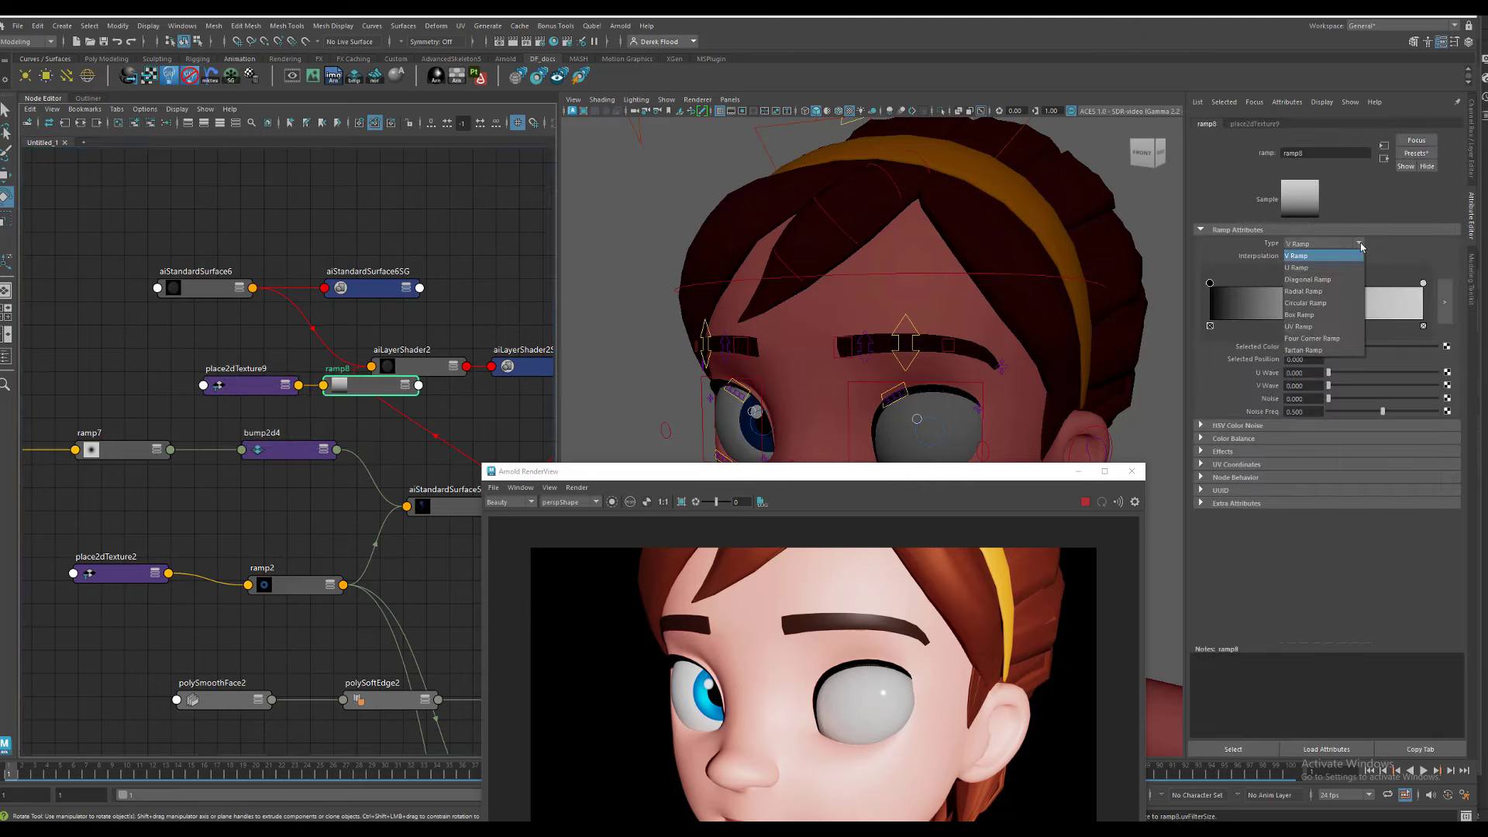
left_click(1326, 303)
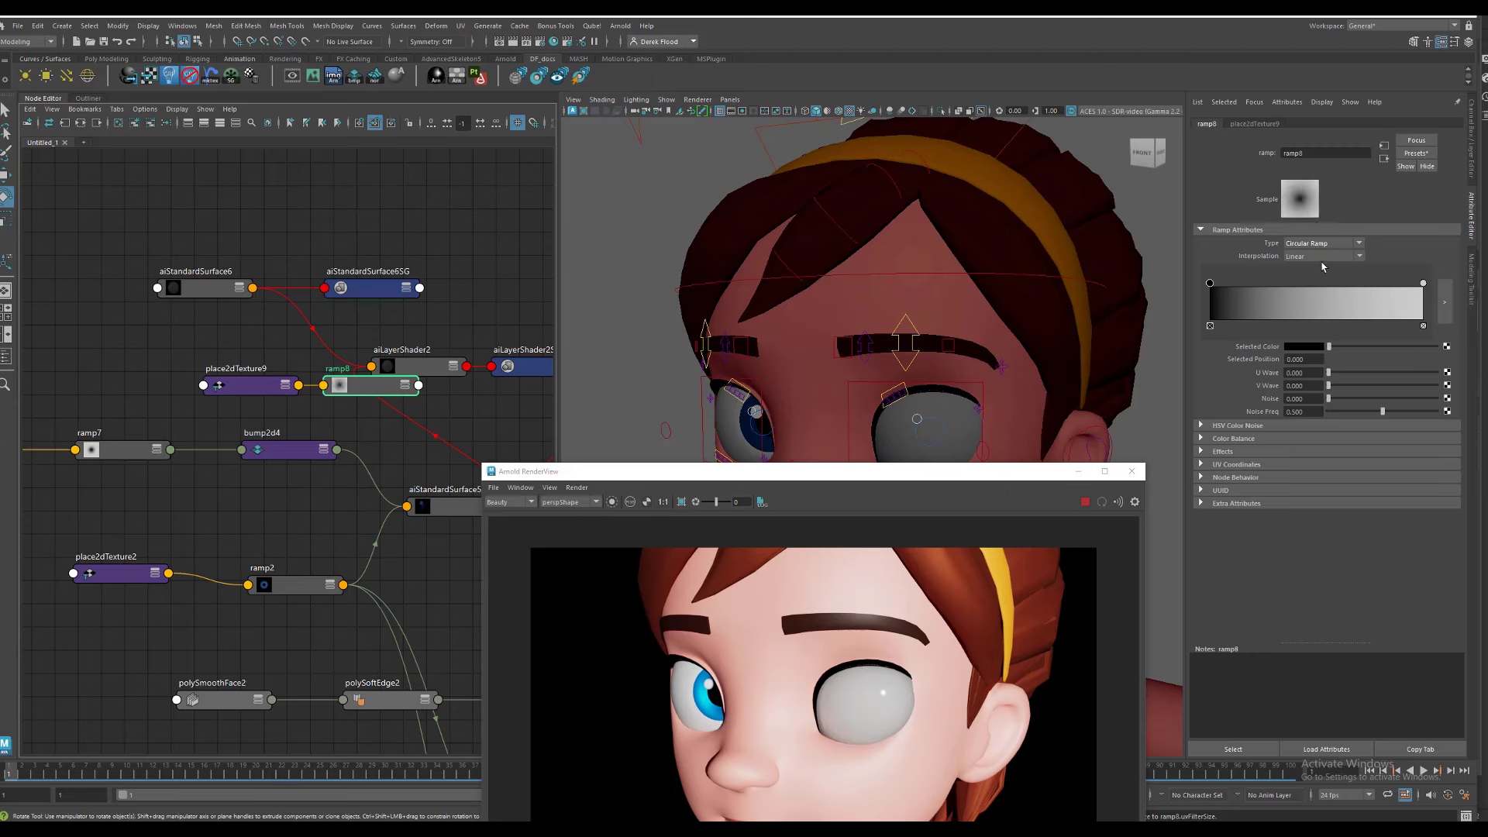
left_click(1352, 257)
left_click(1326, 264)
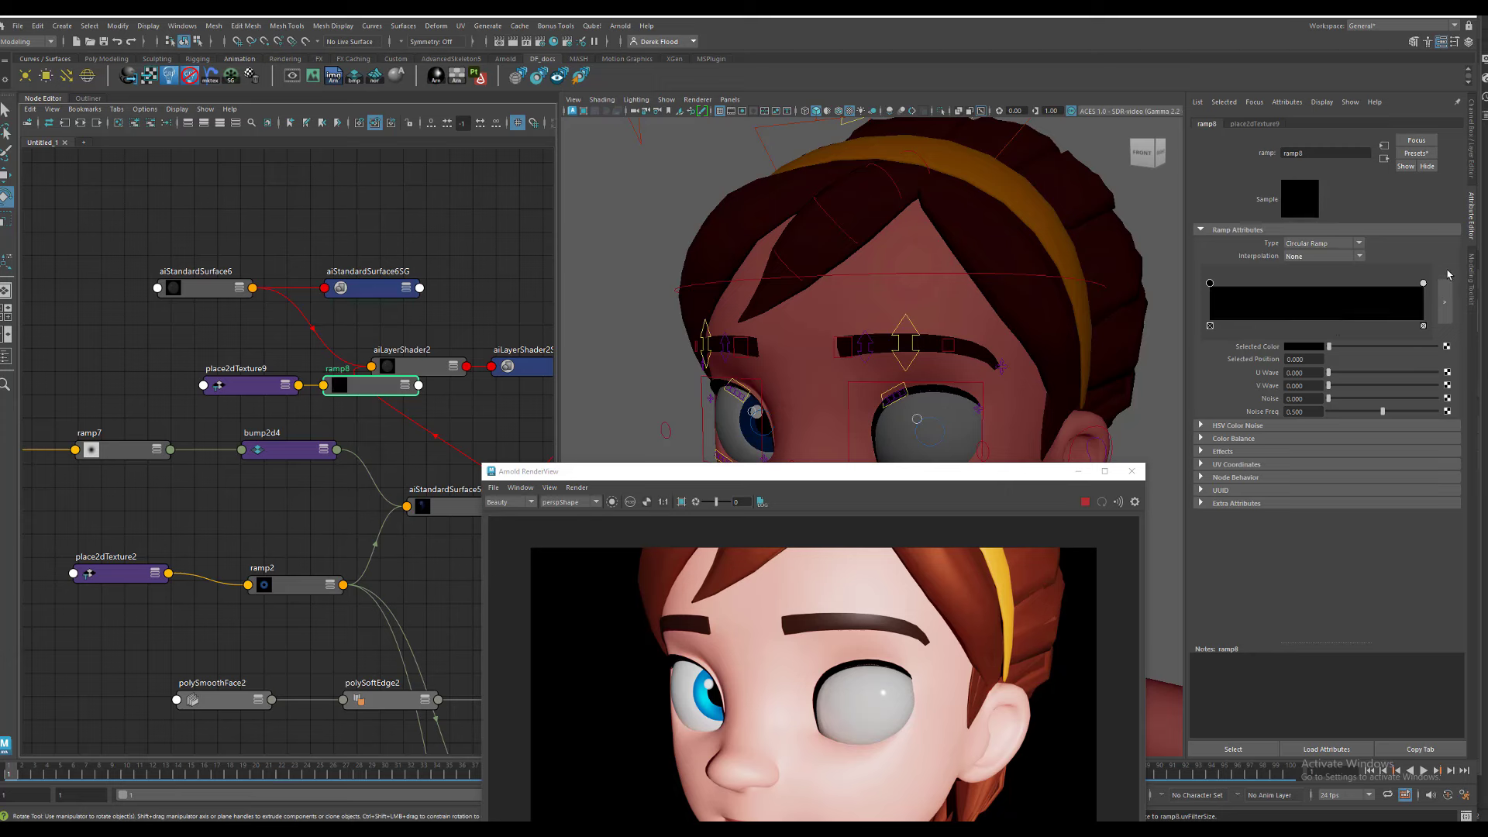
mouse_move(1424, 284)
left_mouse_down()
mouse_move(1257, 293)
mouse_move(1296, 295)
left_mouse_up()
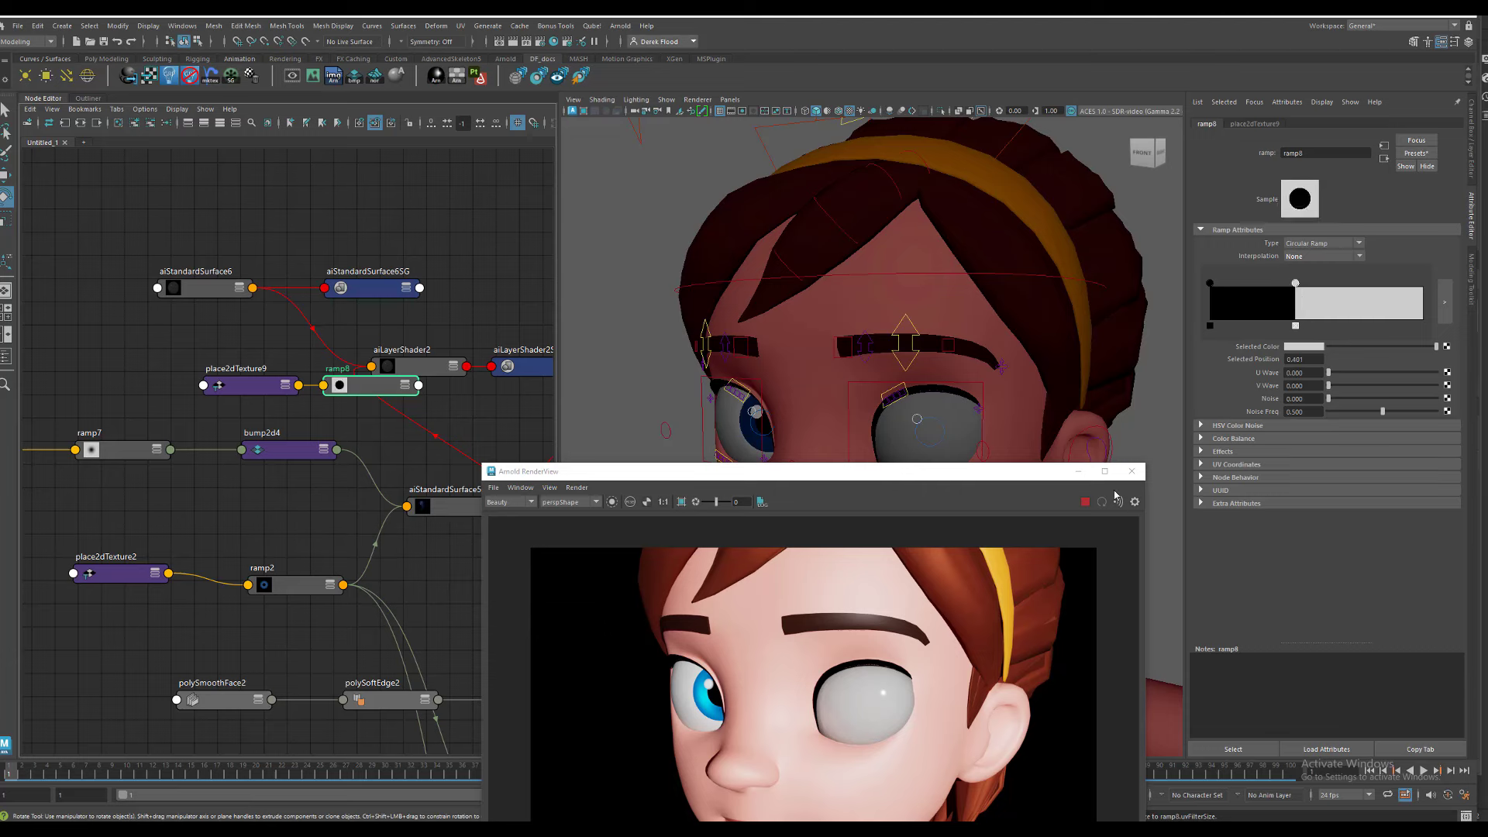
- Connect ramp8 to aiLayerShader2's Layer 2 Mix
left_click_drag(364, 399, 360, 424)
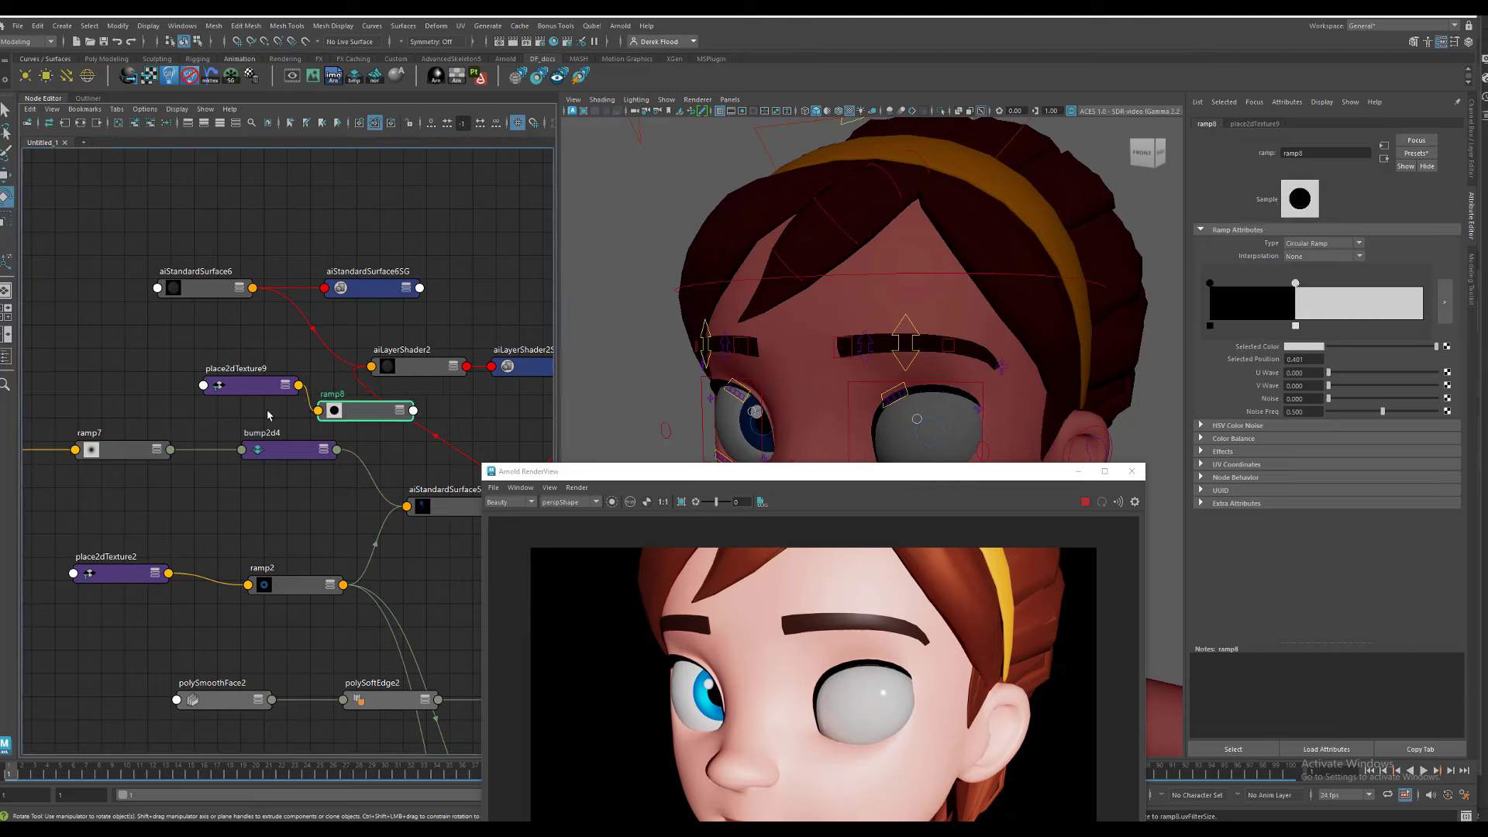
left_click_drag(263, 388, 222, 392)
left_click(421, 372)
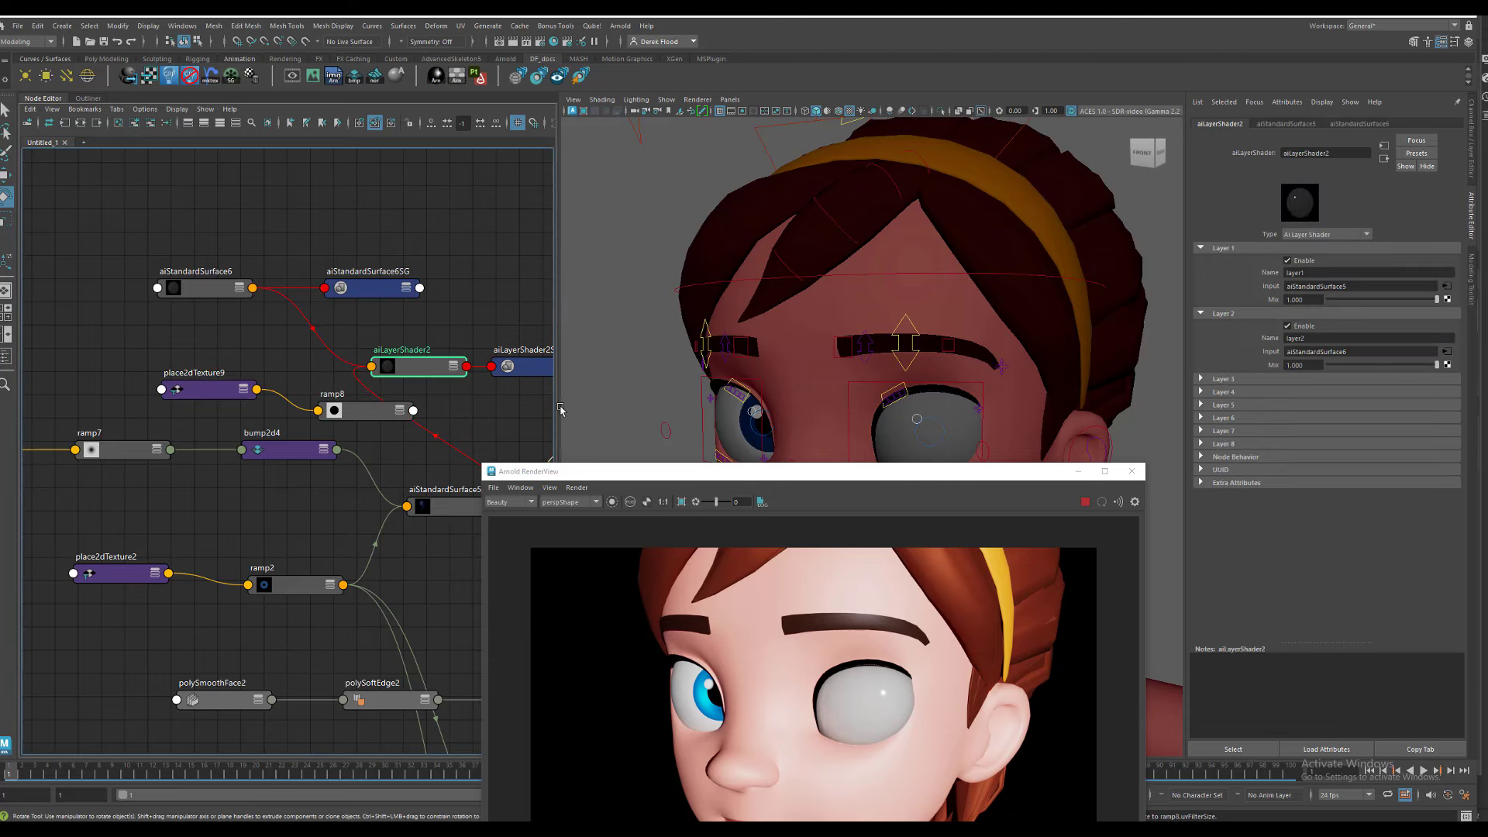
middle_click_drag(358, 417, 1271, 374)
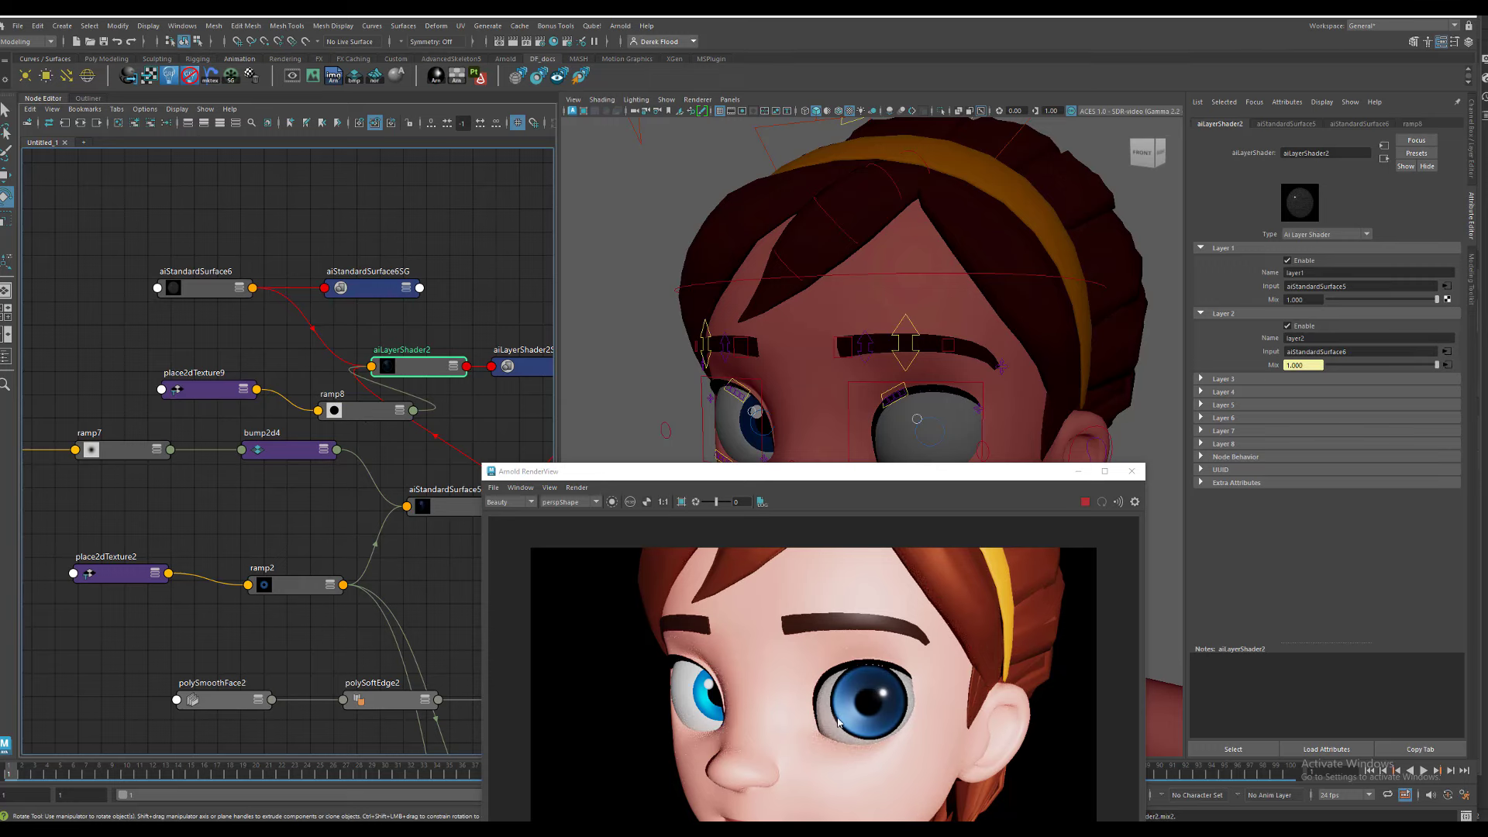
- Enlarge the iris area, switch ramp8 to Linear interpolation, and move the black entry to 0.293
left_click(331, 416)
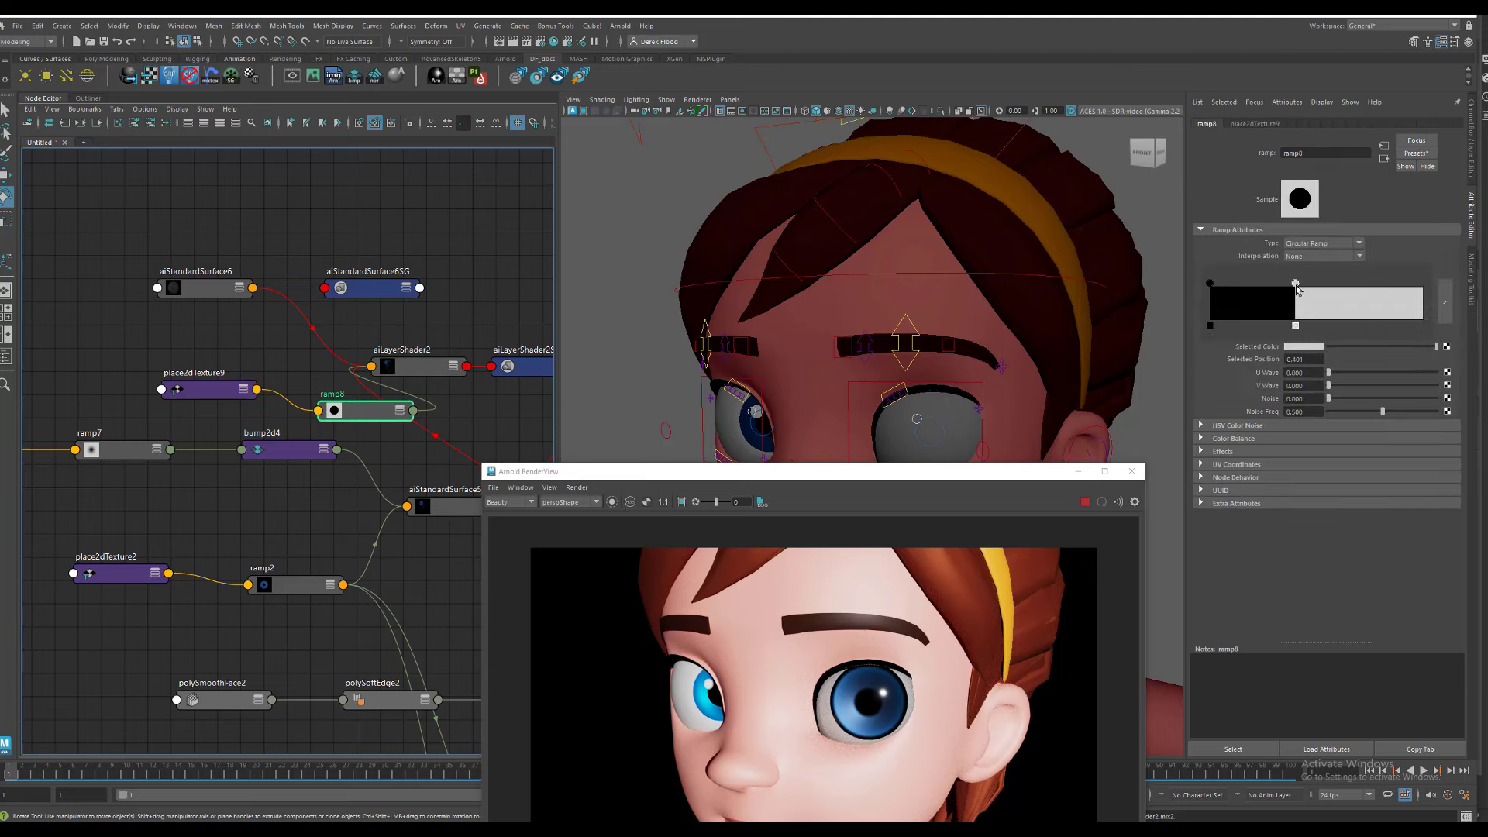
left_click_drag(1297, 287, 1279, 289)
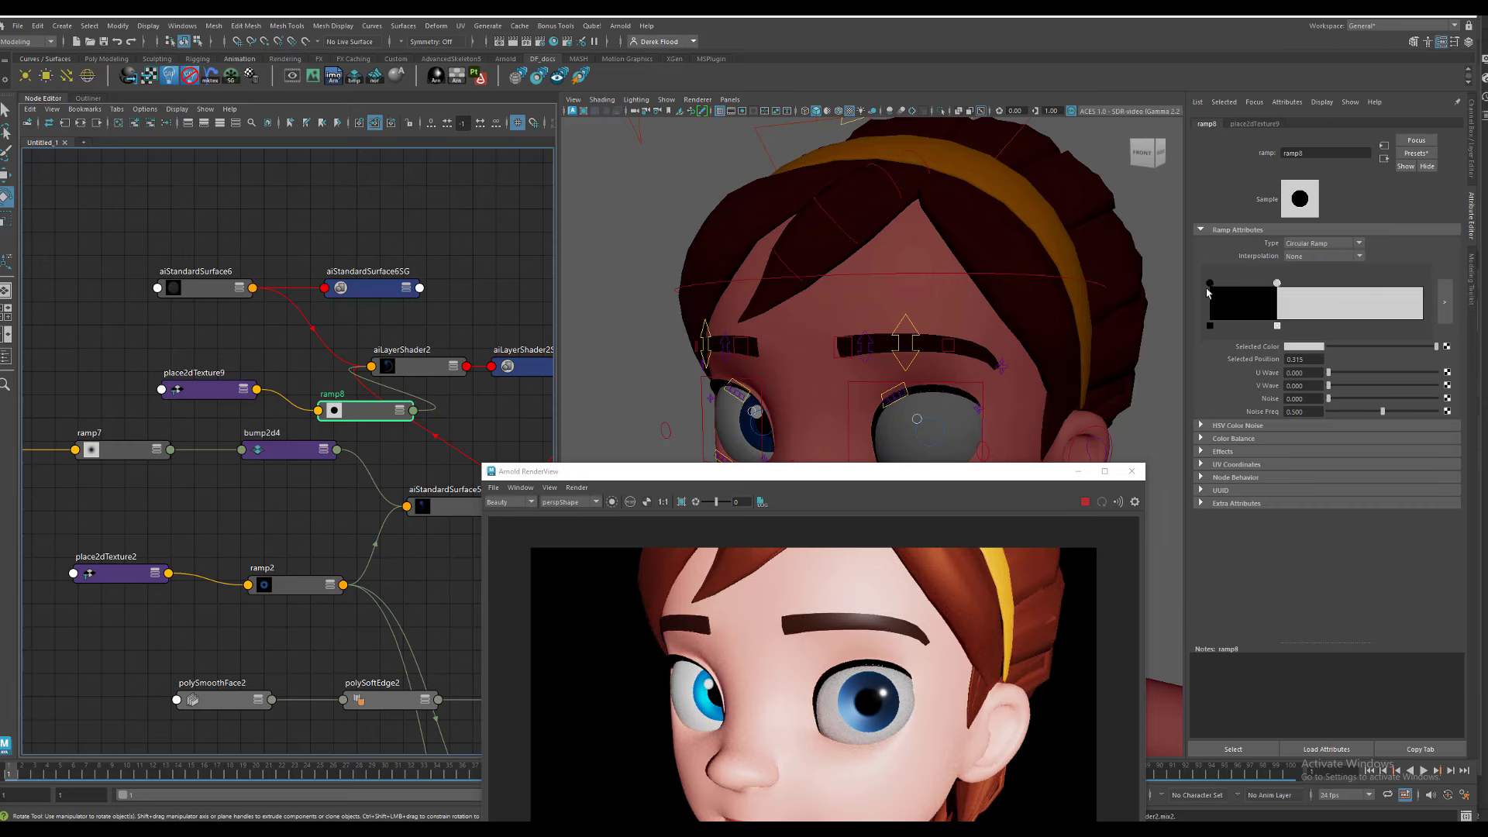
left_click(1327, 257)
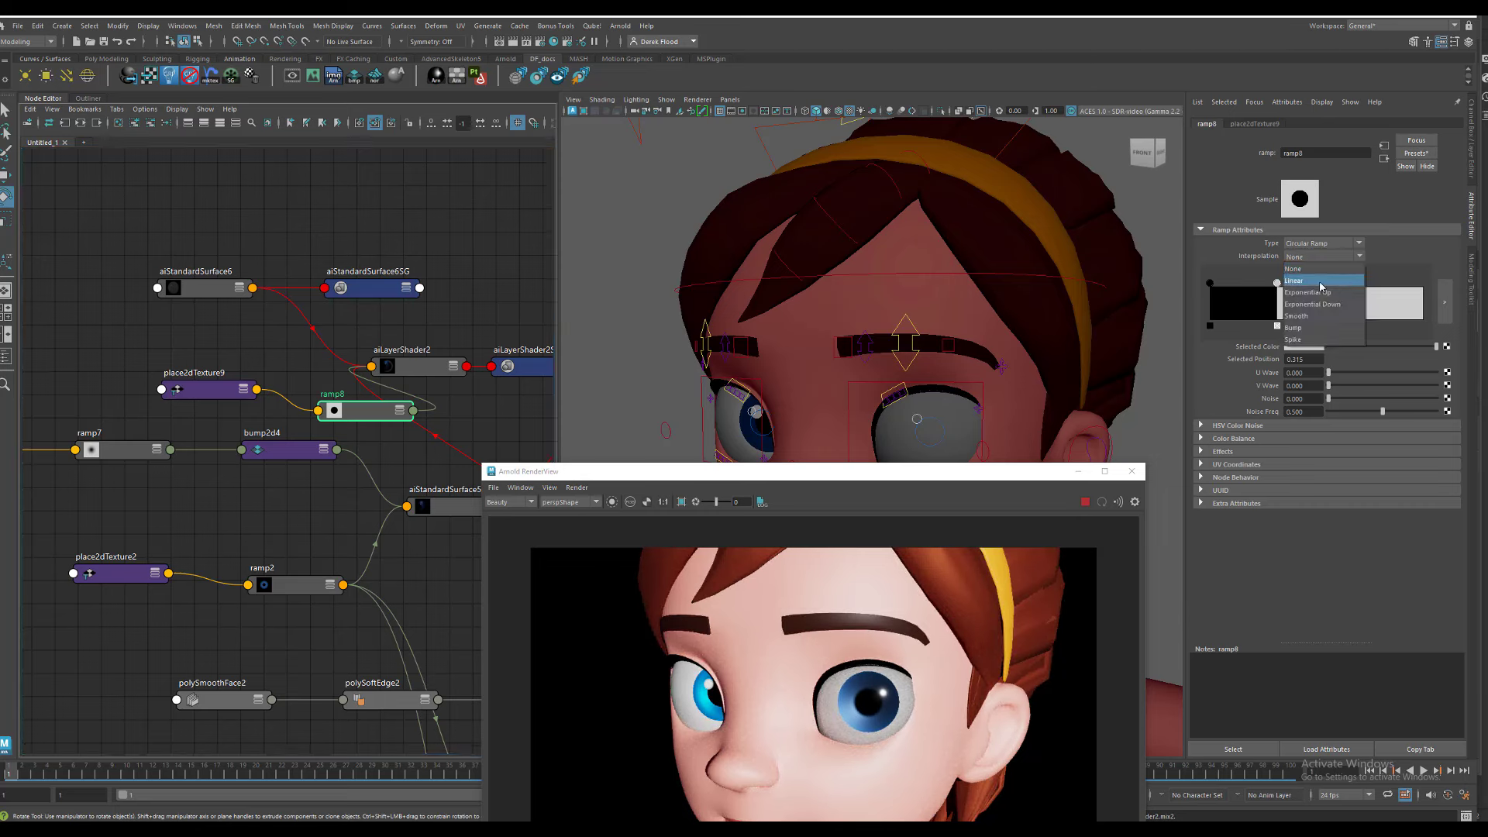
left_click(1321, 285)
left_click_drag(1210, 283, 1273, 291)
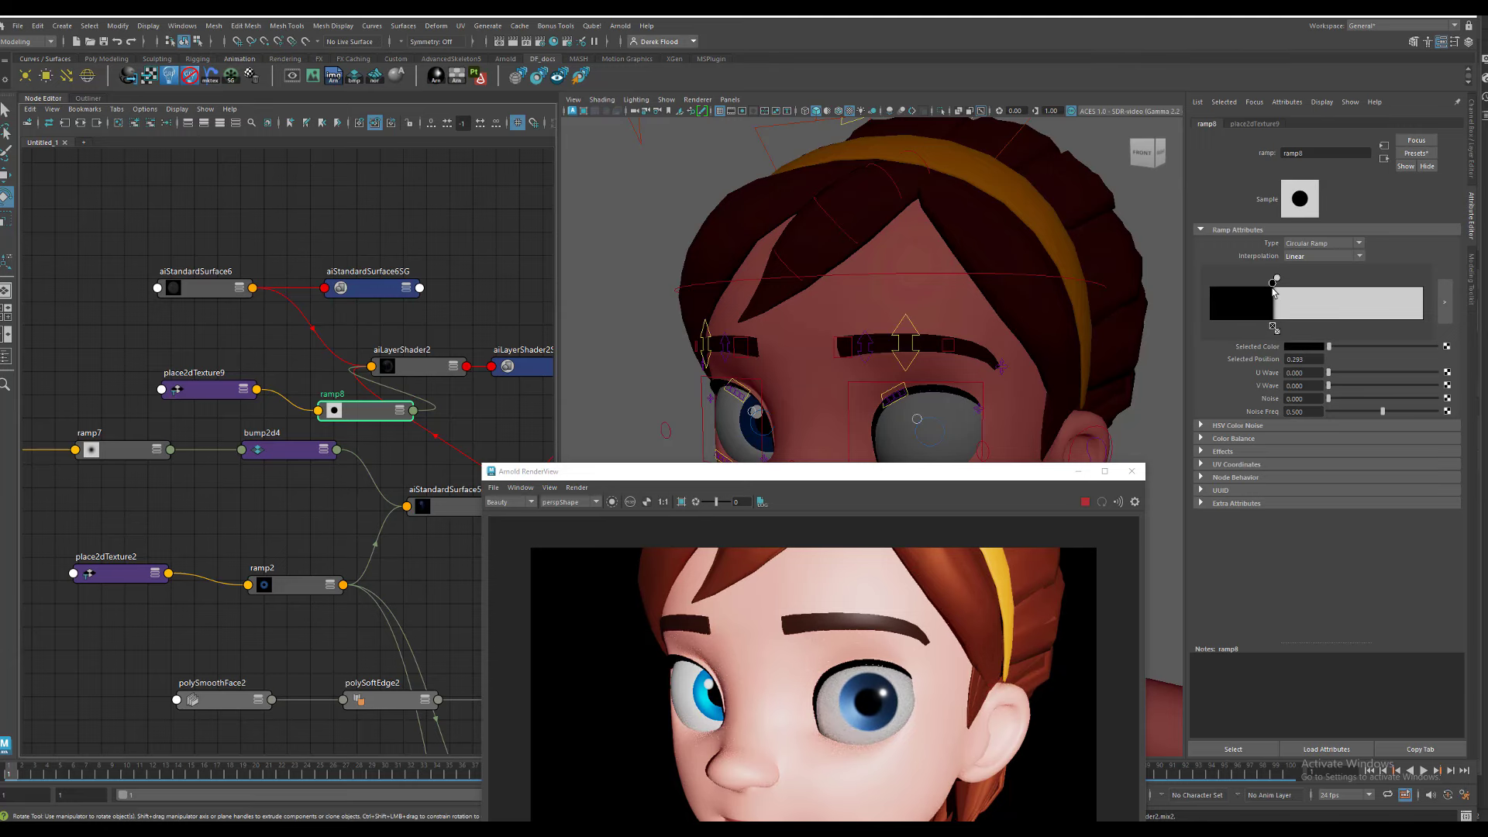